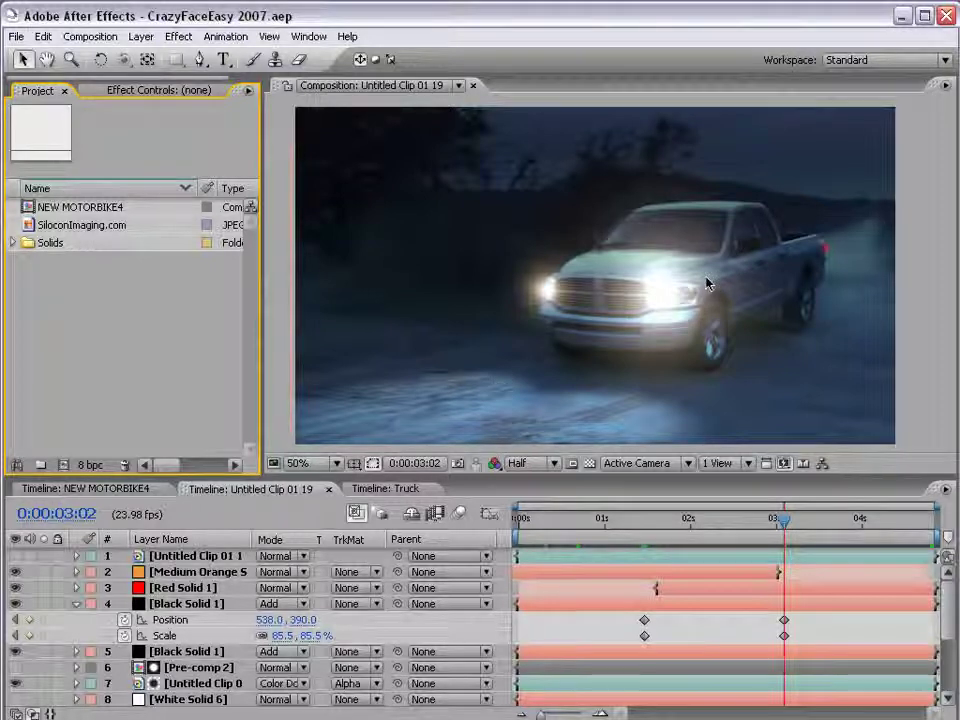
- Compare the night-graded truck comp against the original daylight footage, then restore the night look
left_click(15, 565)
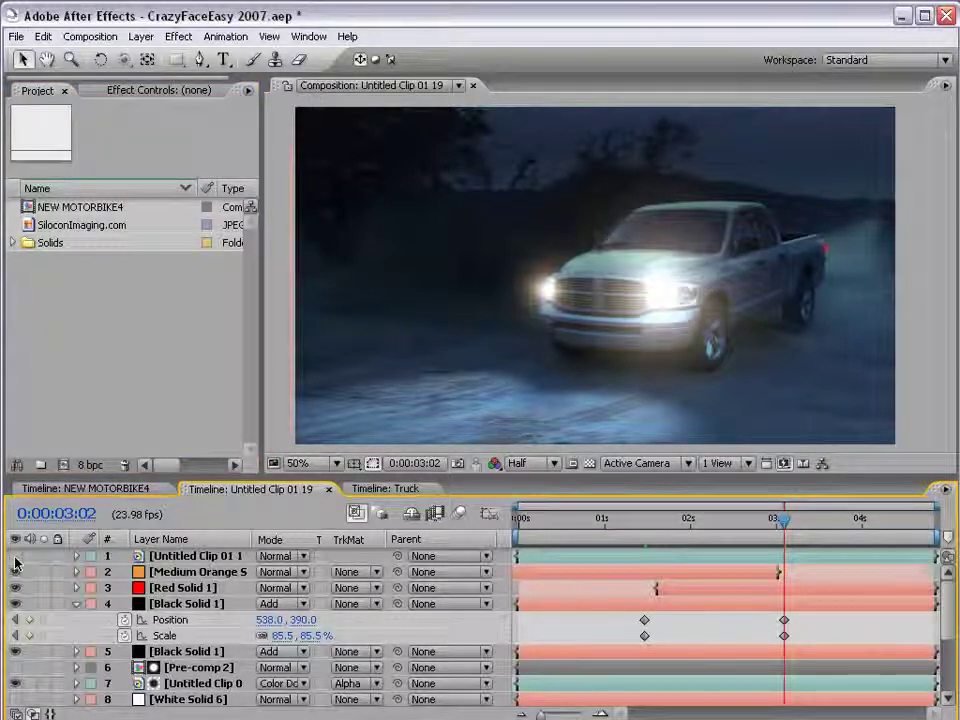
key("j")
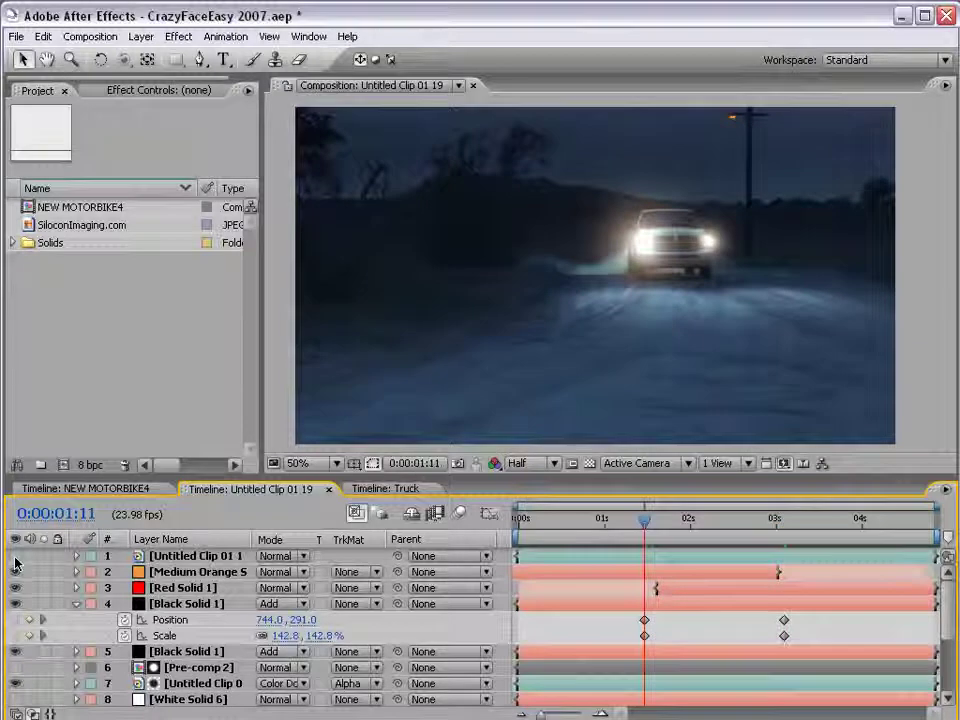
left_click(15, 558)
key("k")
key("j")
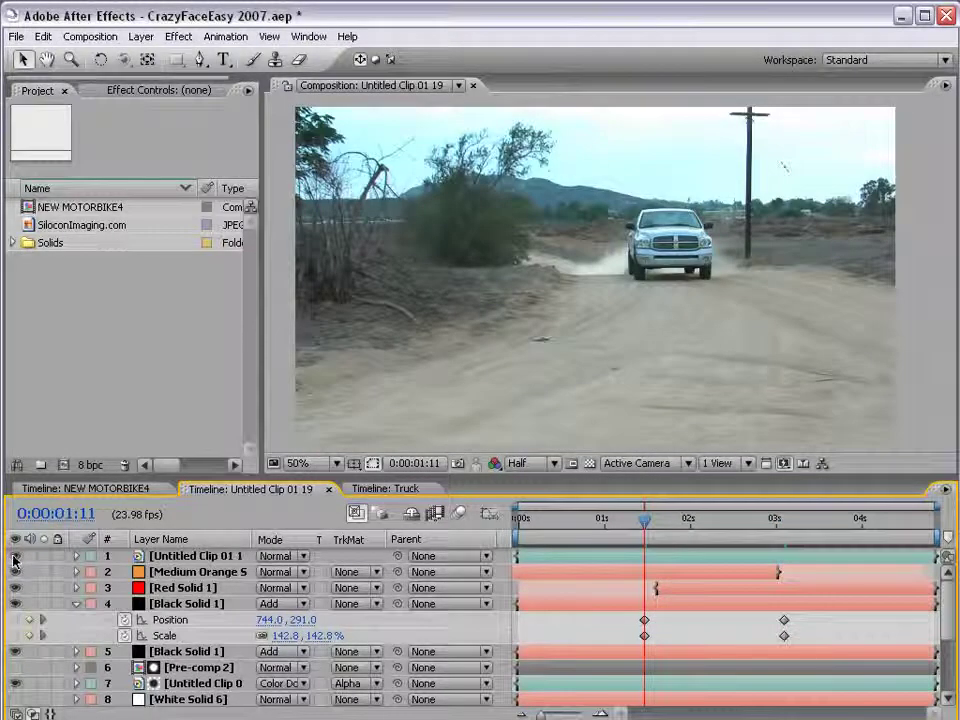
key("ctrl+z")
left_click(597, 636)
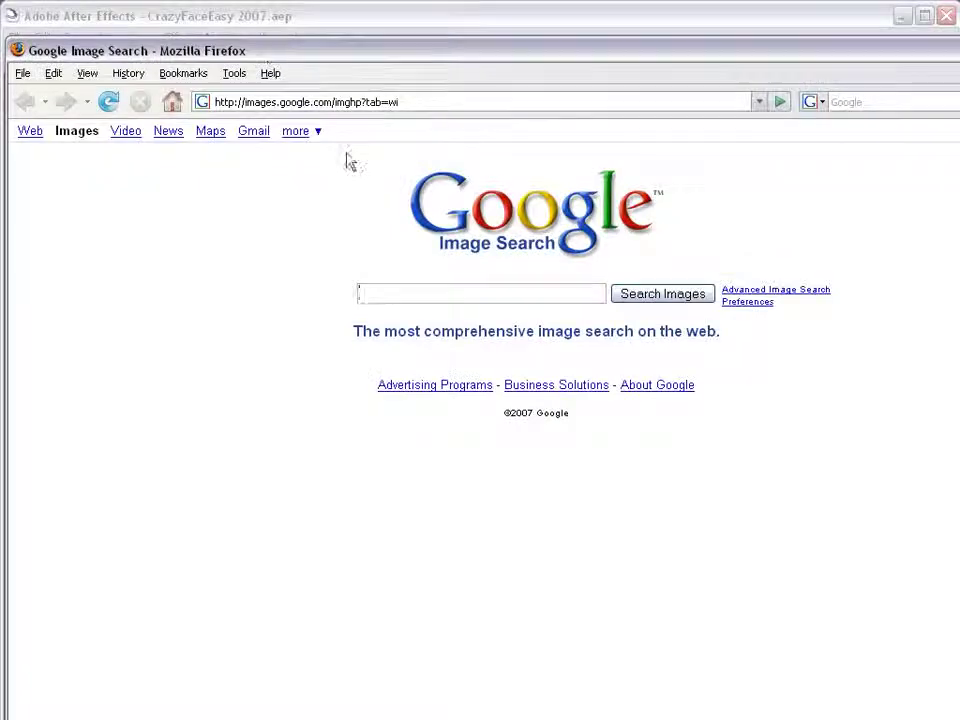
- Search Google Images for 'carp' and view the 320 x 240 carp.jpg night photo
type("carp")
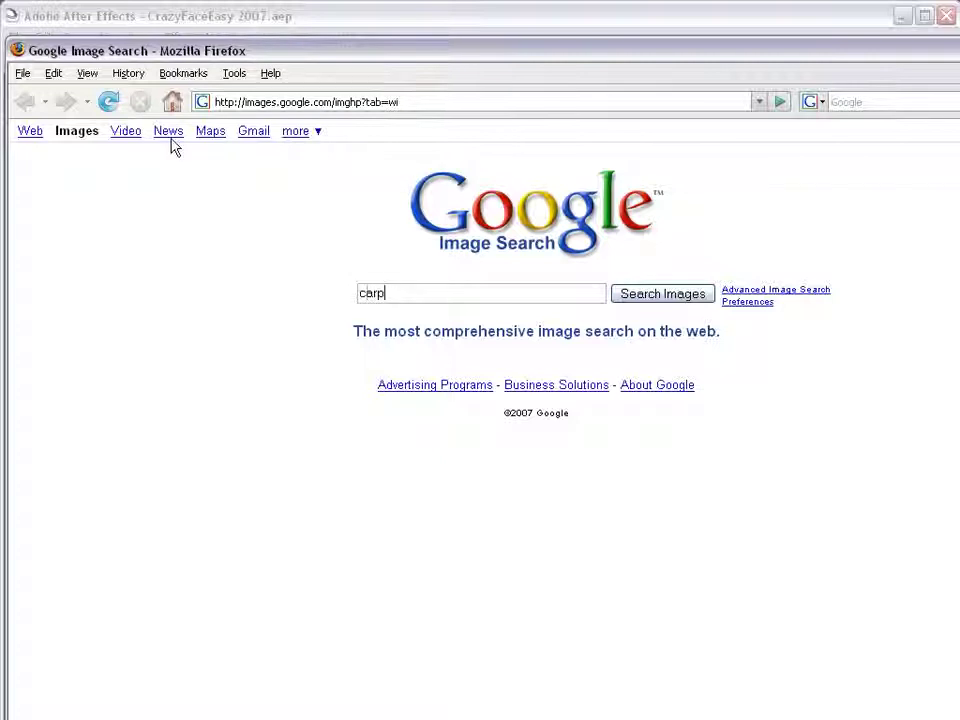
left_click(655, 295)
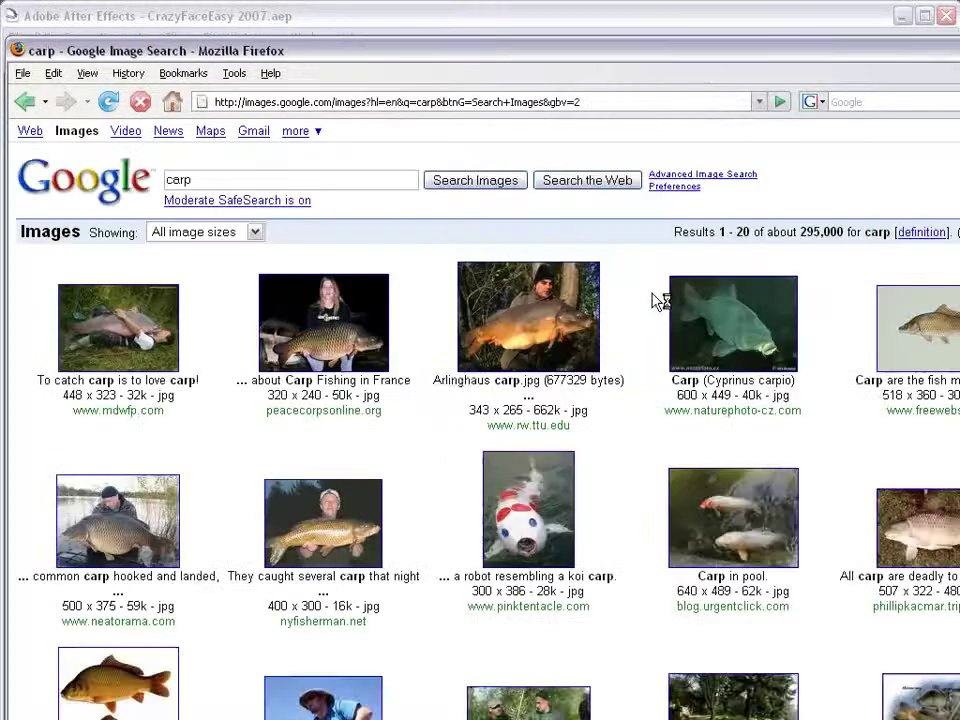
left_click(351, 366)
scroll(437, 500, "down", 6)
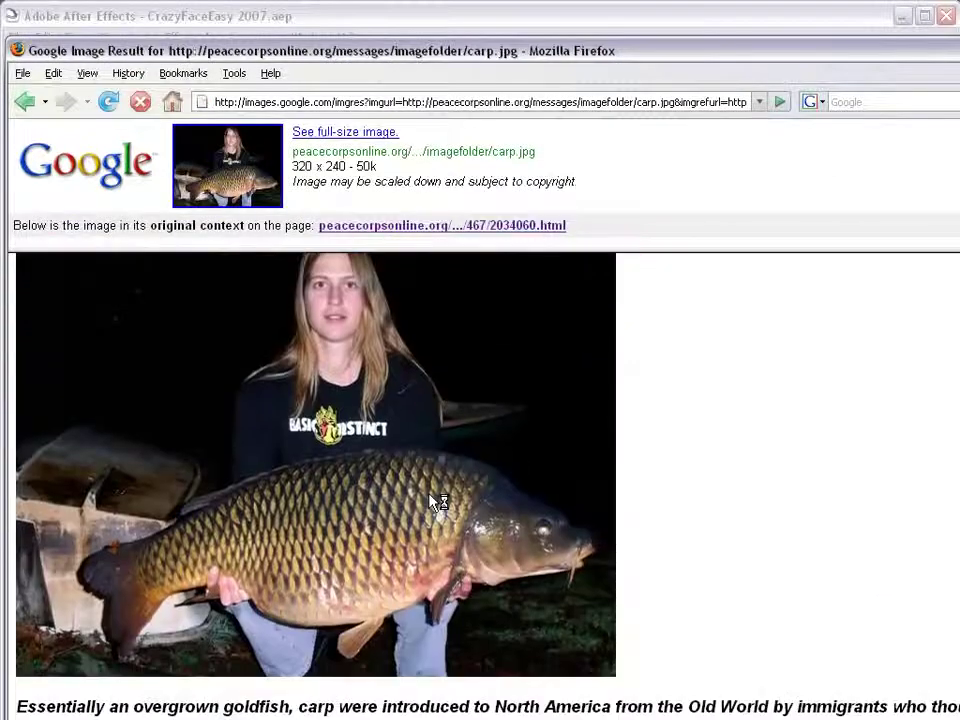
scroll(476, 638, "up", 1)
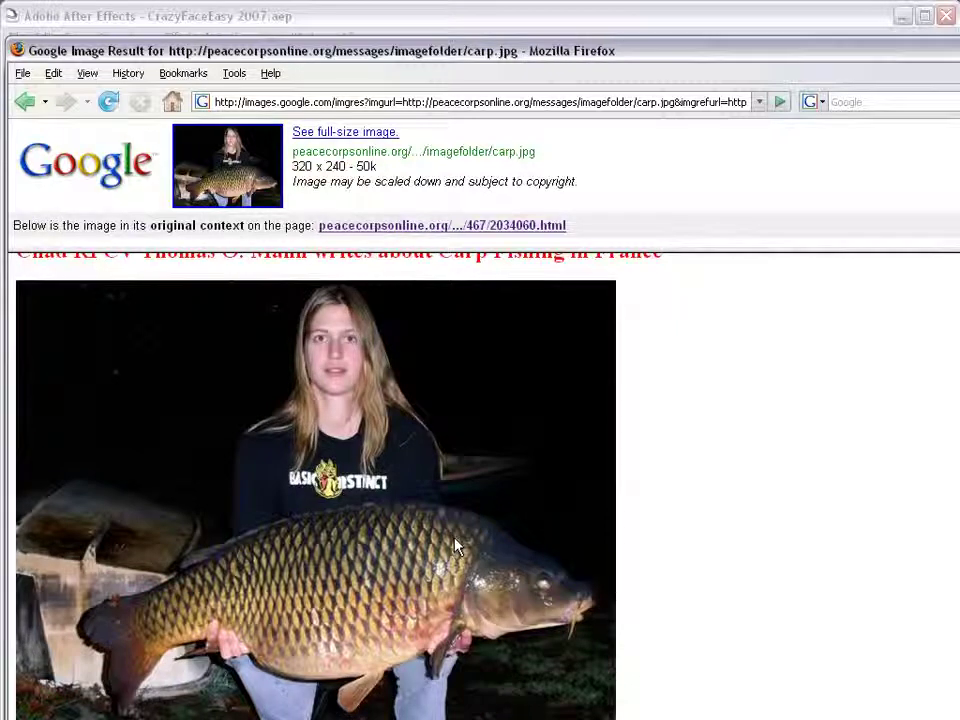
- Return to After Effects' Truck composition and select the daylight truck clip at its start
left_click(160, 5)
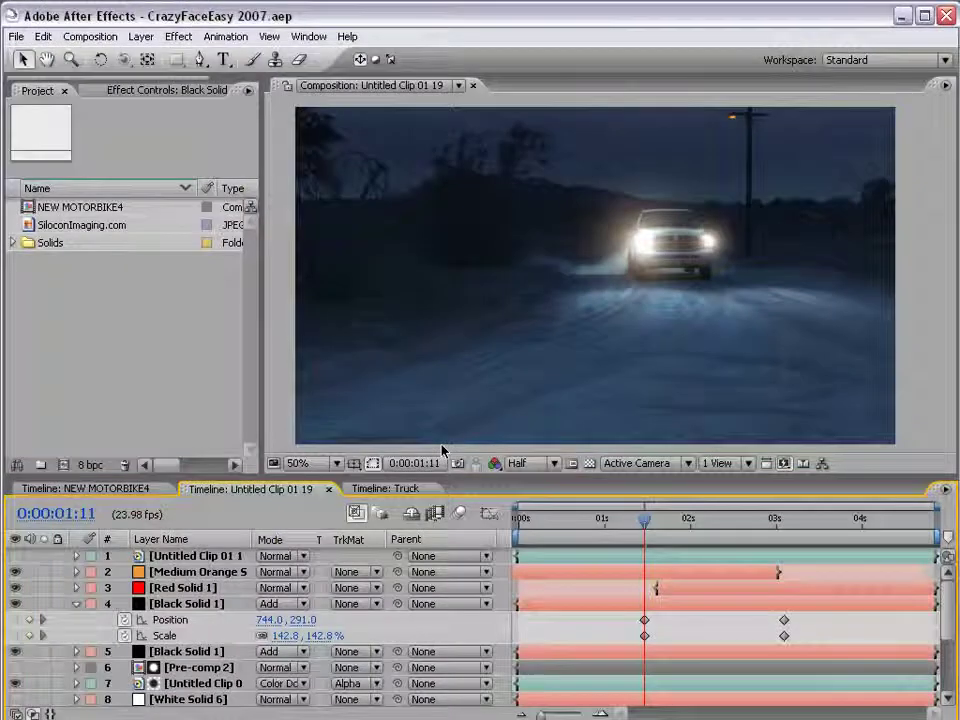
left_click(385, 489)
left_click_drag(662, 520, 520, 540)
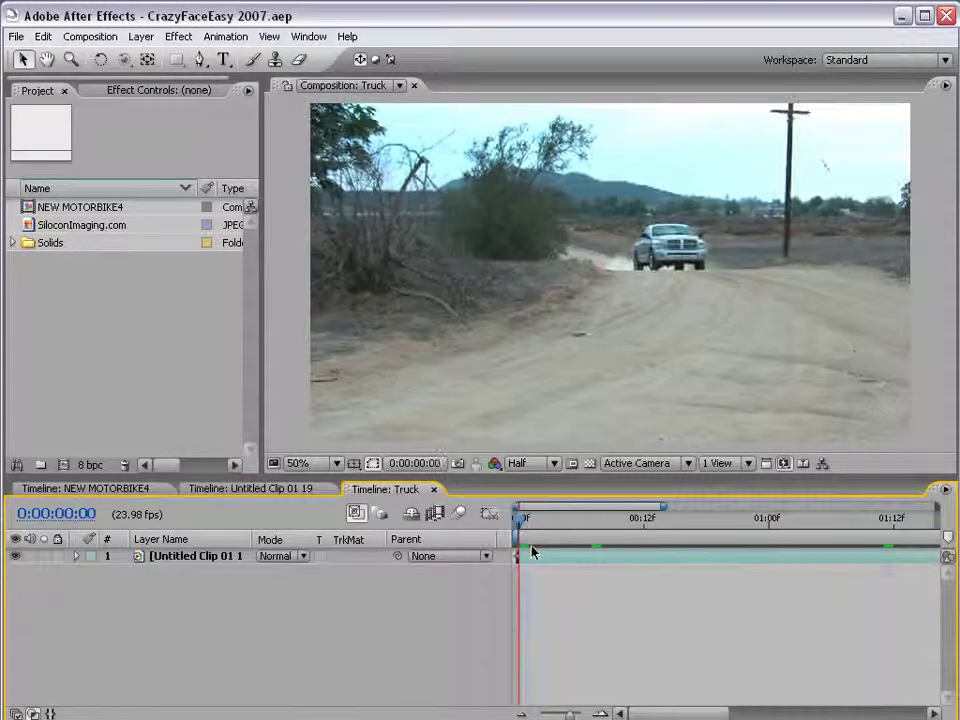
left_click(534, 555)
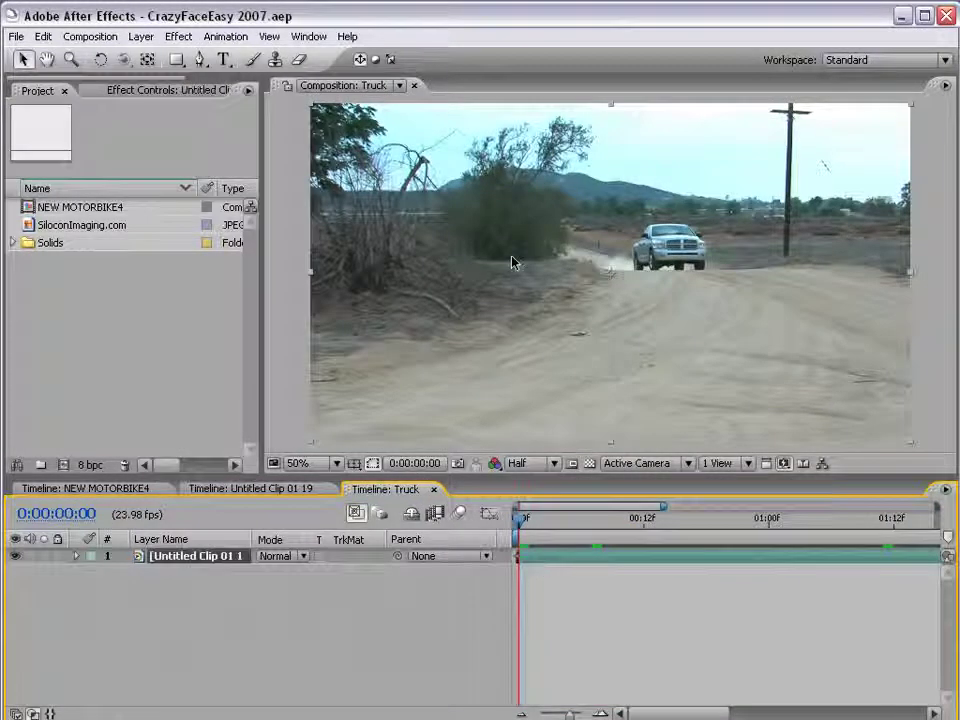
- Apply Hue/Saturation and Curves from Color Correction to the truck clip
left_click(176, 37)
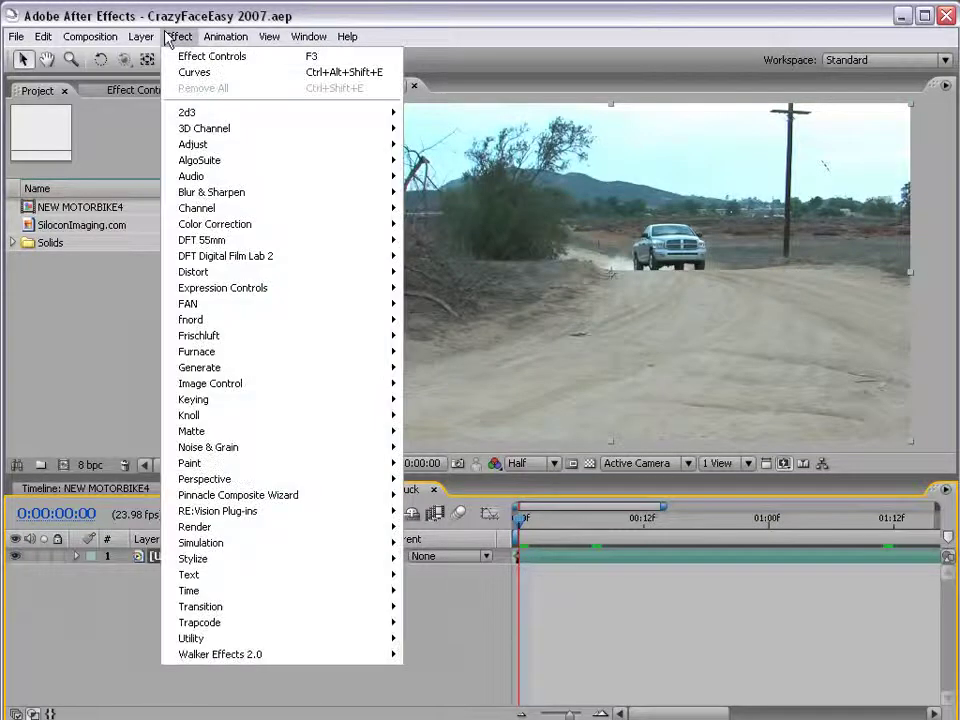
mouse_move(242, 224)
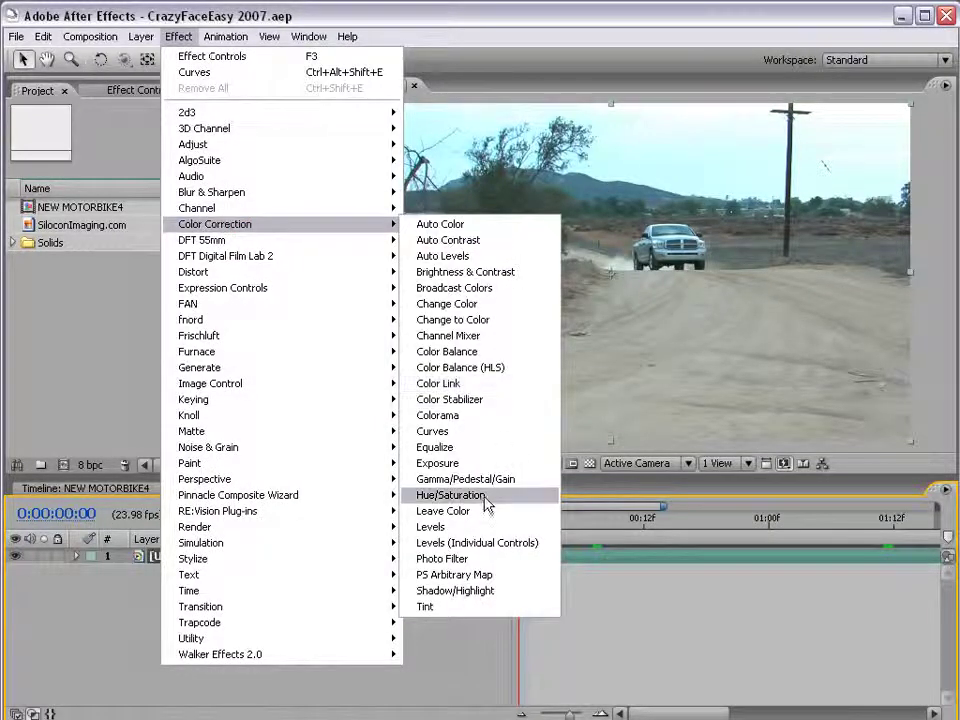
left_click(485, 498)
left_click(178, 36)
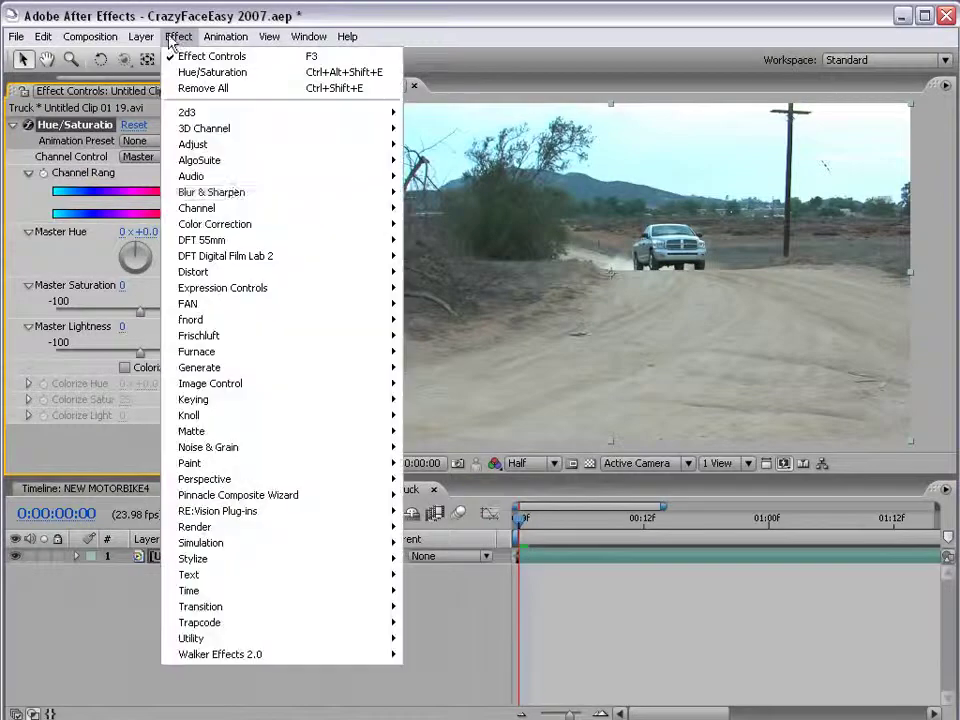
mouse_move(234, 230)
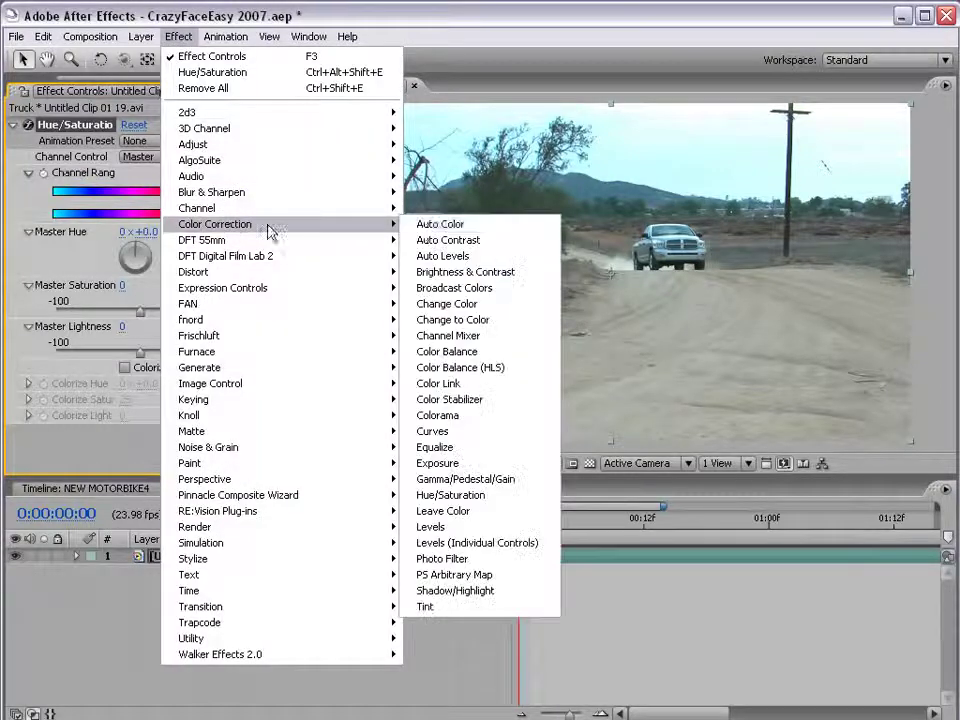
left_click(455, 432)
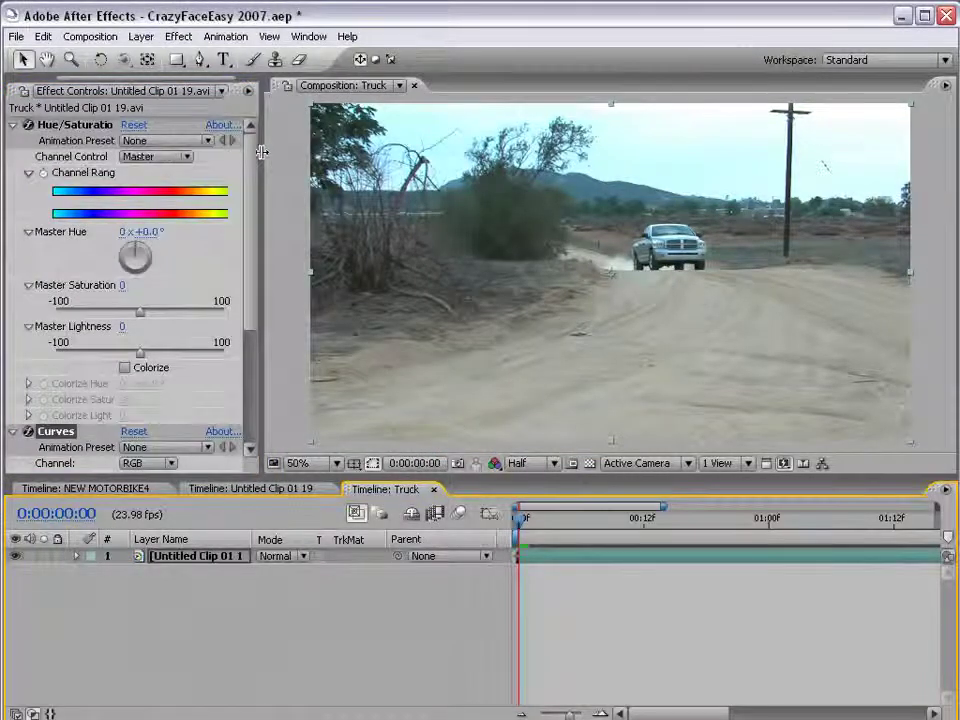
- Set the truck clip's Hue/Saturation Master Saturation to -29
left_click_drag(264, 165, 303, 165)
left_click_drag(160, 312, 133, 317)
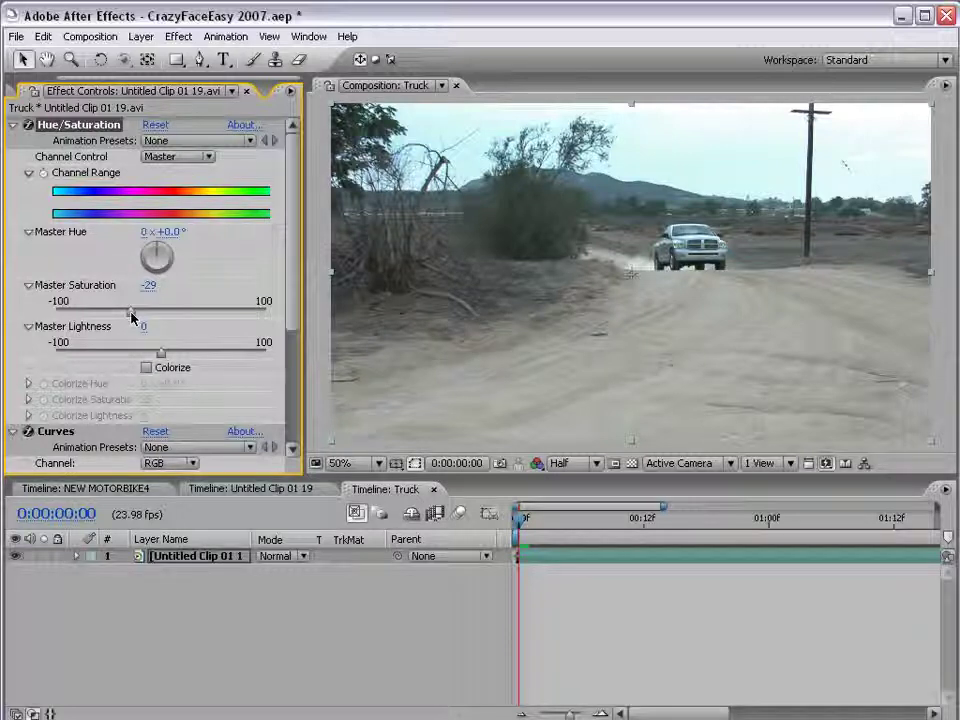
left_click(14, 125)
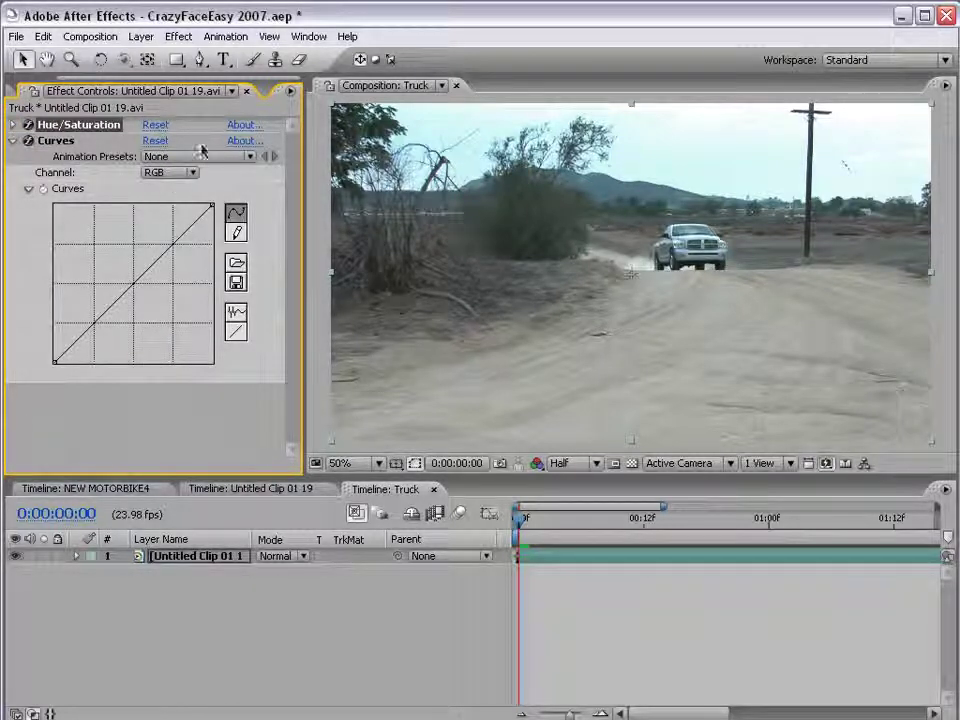
- Pull the RGB curve's highlights and midtones down to darken the truck clip
left_click(171, 174)
left_click(178, 177)
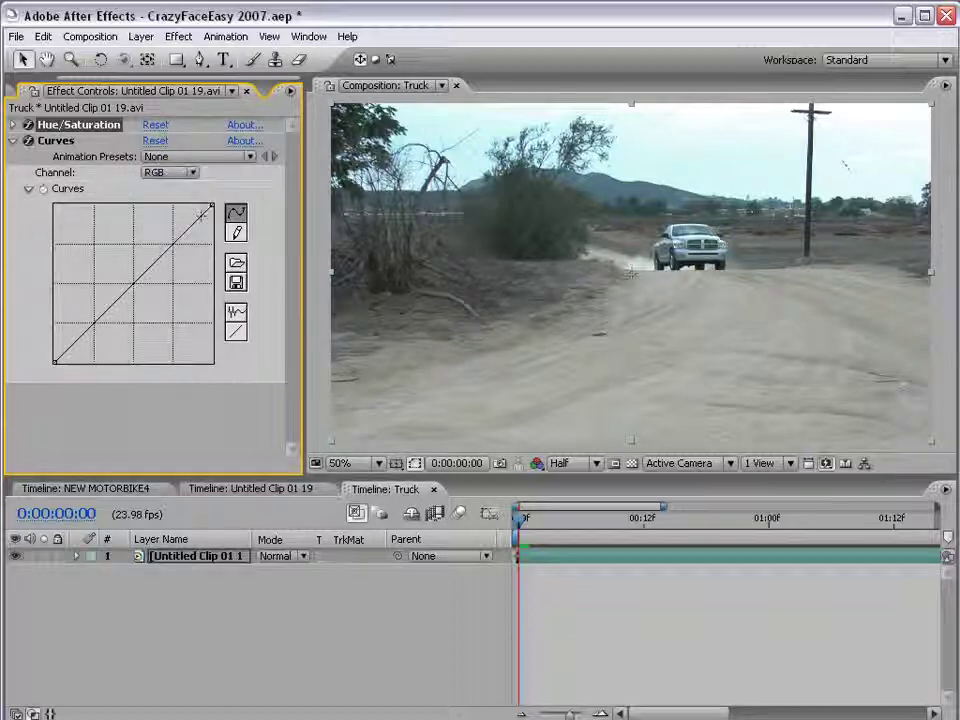
mouse_move(211, 206)
left_mouse_down()
mouse_move(232, 285)
mouse_move(236, 182)
mouse_move(211, 283)
left_mouse_up()
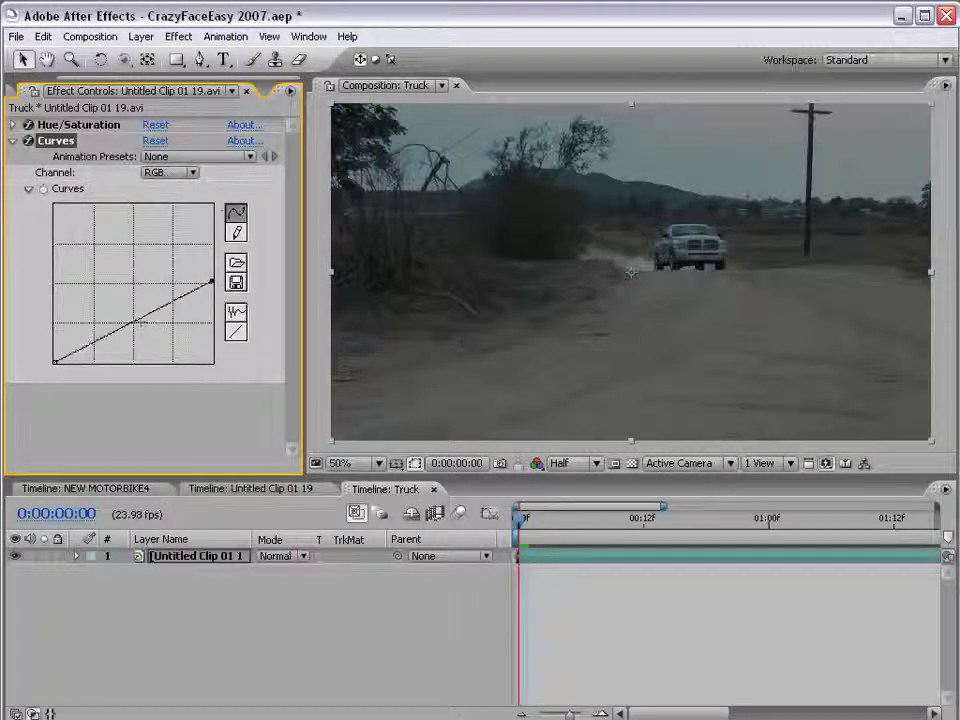
mouse_move(138, 320)
left_mouse_down()
mouse_move(135, 343)
mouse_move(106, 343)
left_mouse_up()
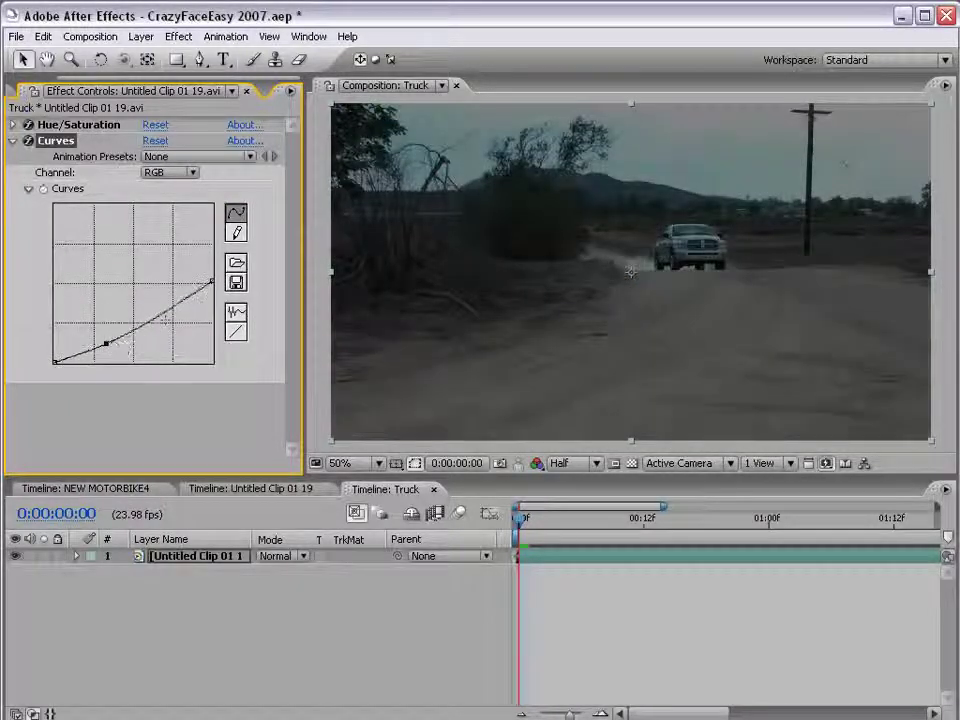
left_click(176, 318)
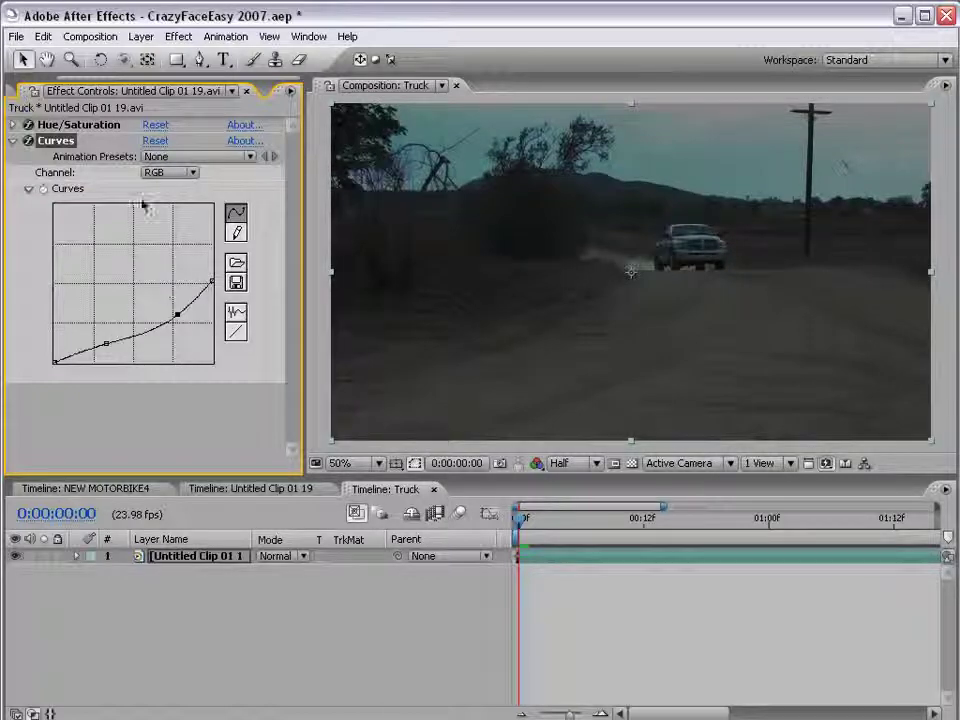
- Lower the Red channel curve and raise the Blue channel midtones for a teal-blue cast
left_click(170, 172)
left_click(186, 194)
left_click_drag(143, 276, 143, 285)
left_click(192, 172)
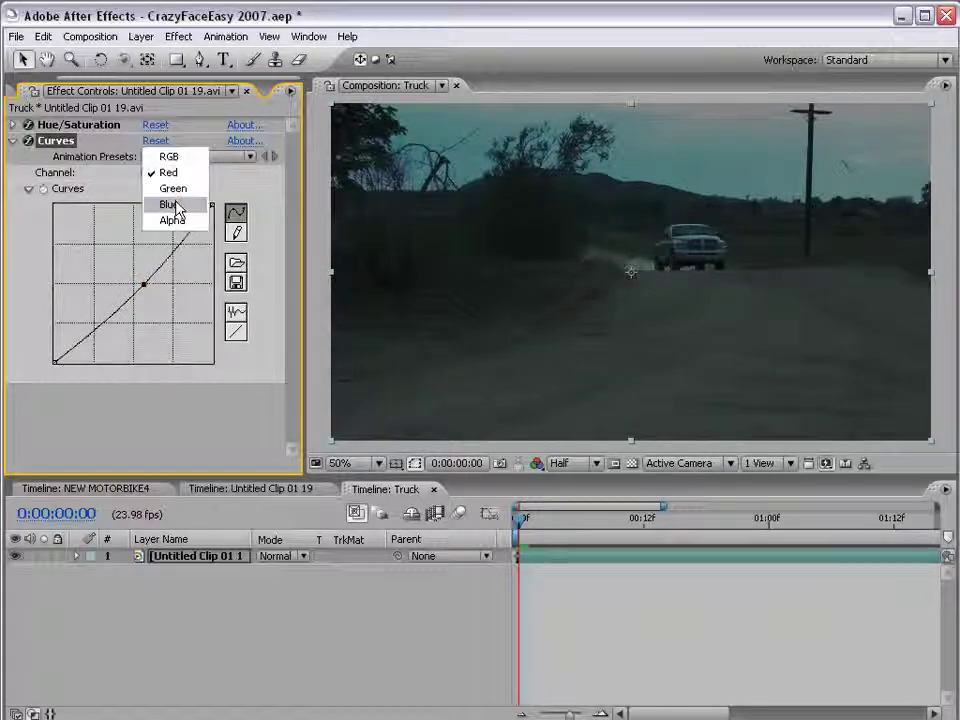
left_click(164, 203)
left_click_drag(134, 280, 128, 276)
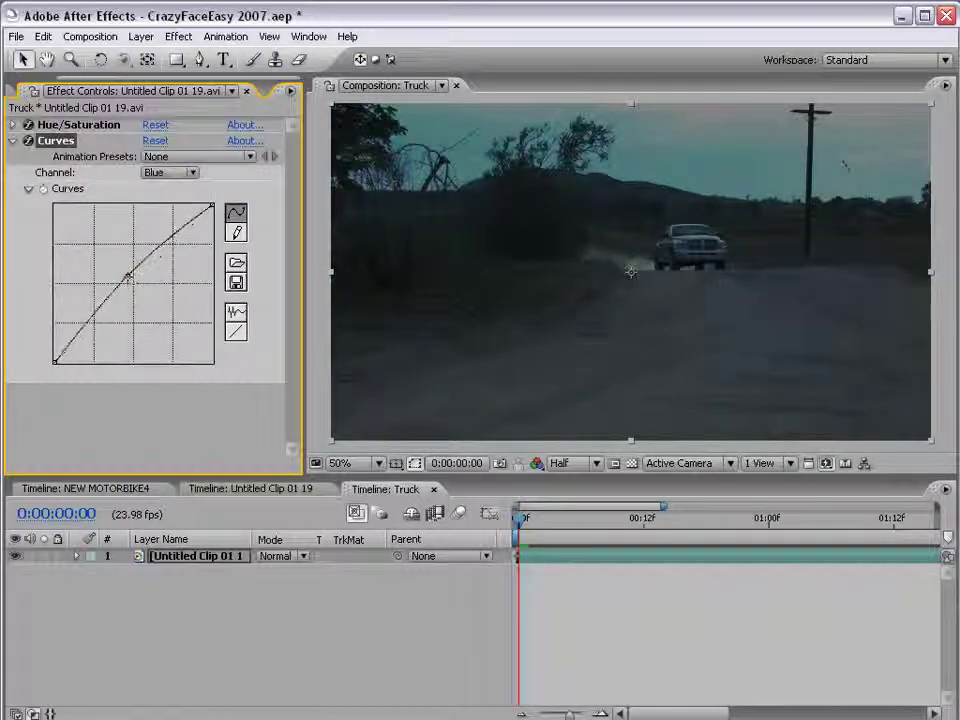
left_click_drag(210, 207, 197, 202)
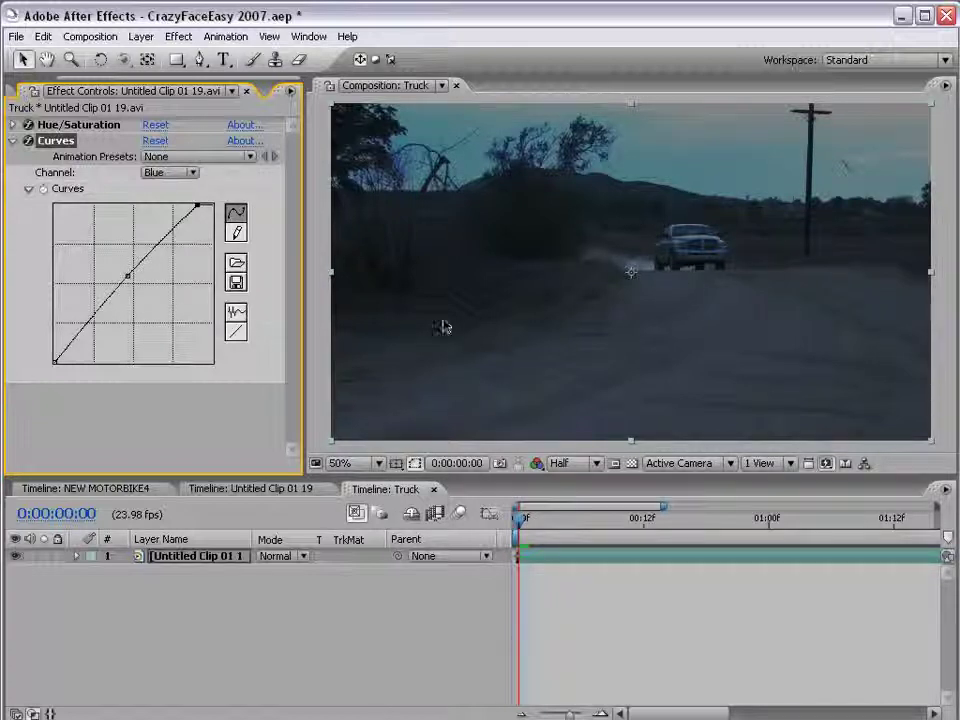
left_click(170, 172)
left_click(168, 127)
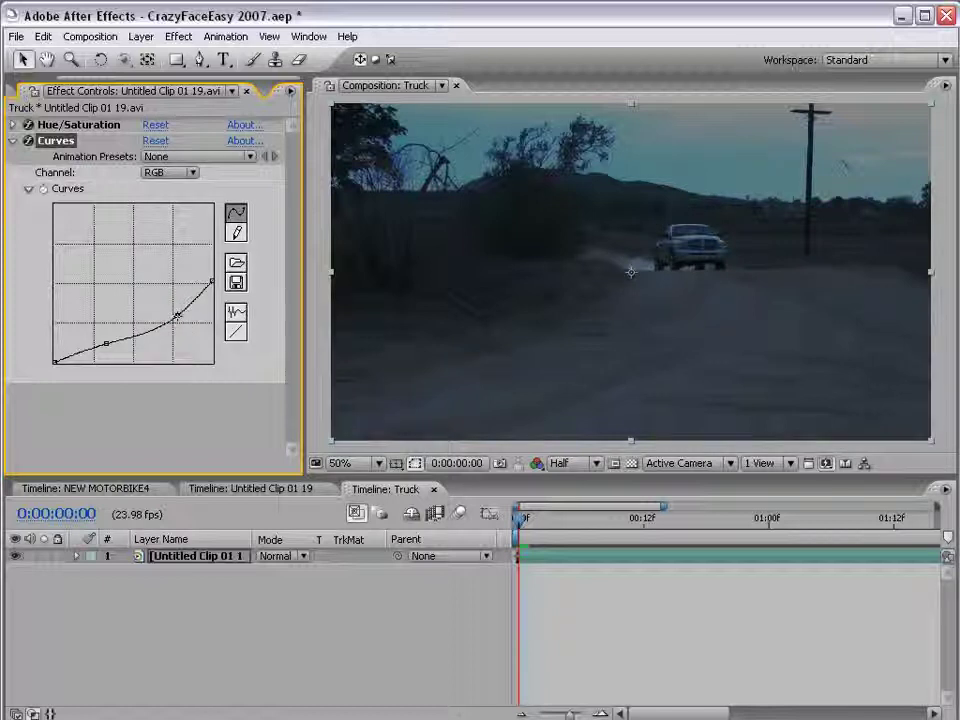
left_click(104, 344)
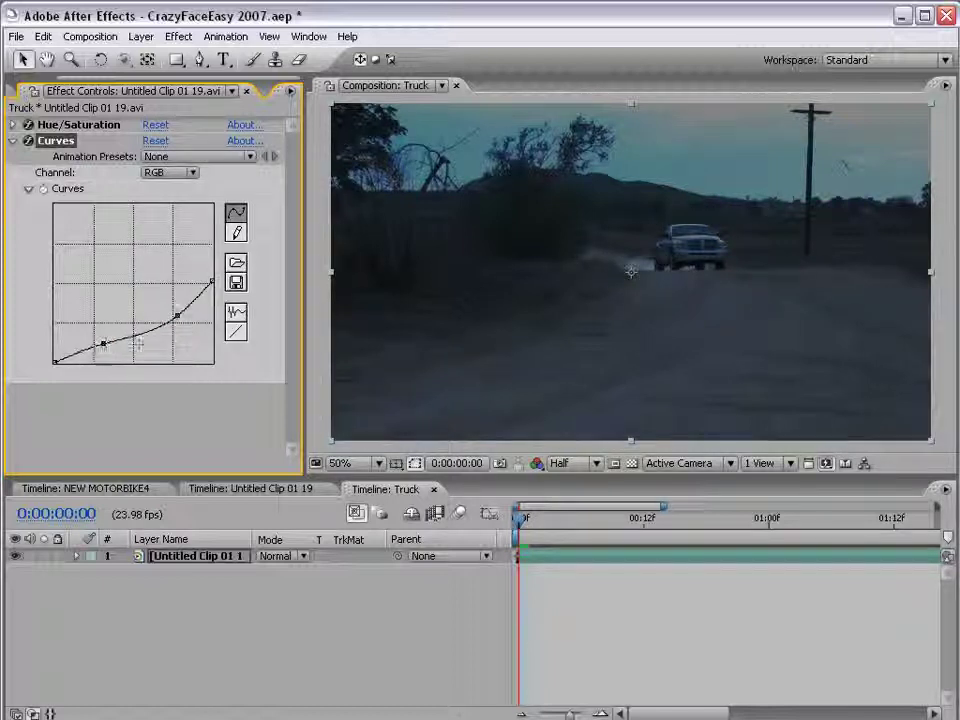
left_click(549, 560)
- Duplicate the truck clip layer and reset the top layer's Curves to straight
left_click(199, 560)
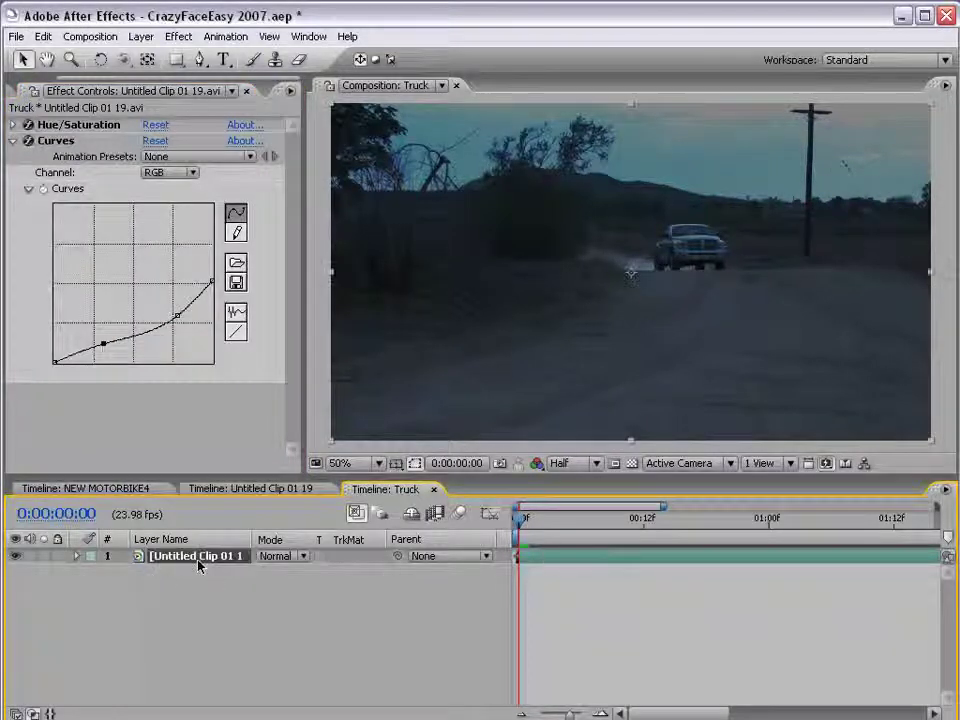
key("ctrl+d")
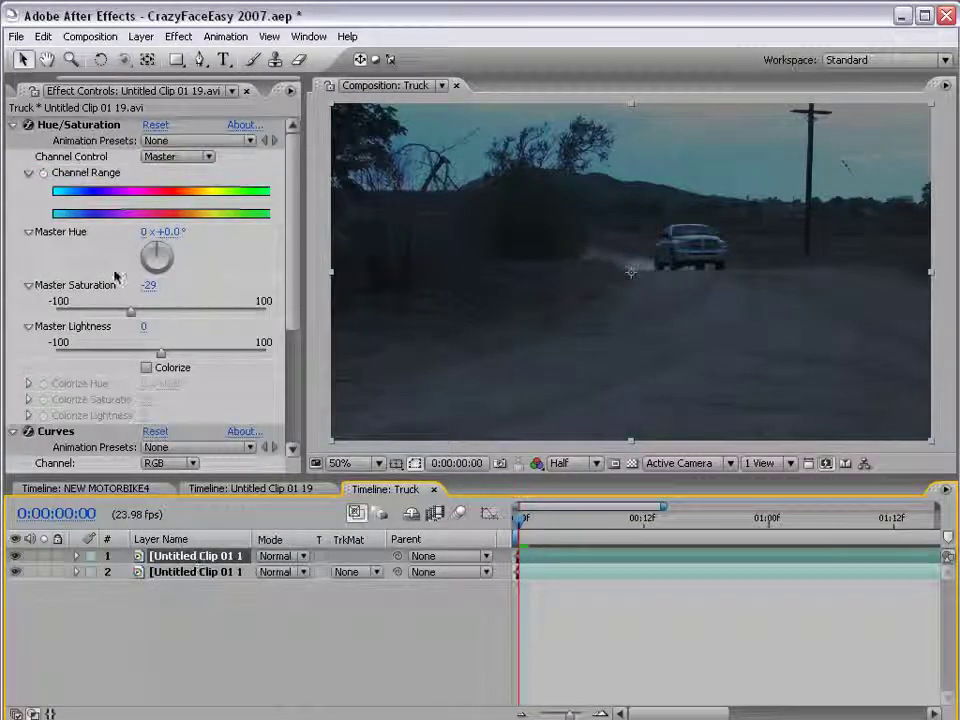
left_click(13, 124)
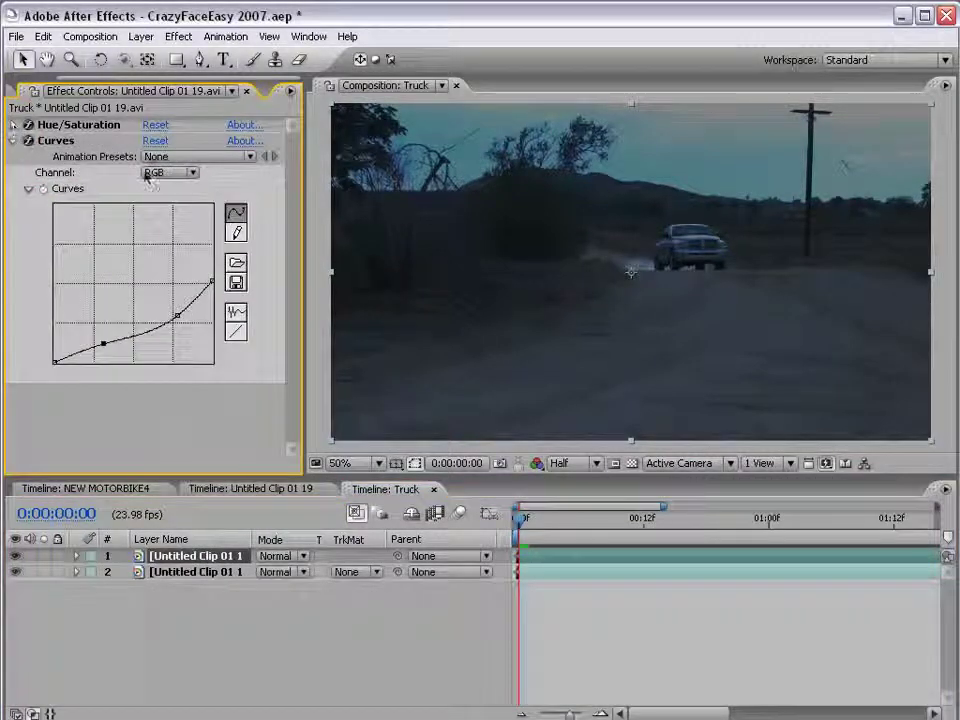
left_click(152, 142)
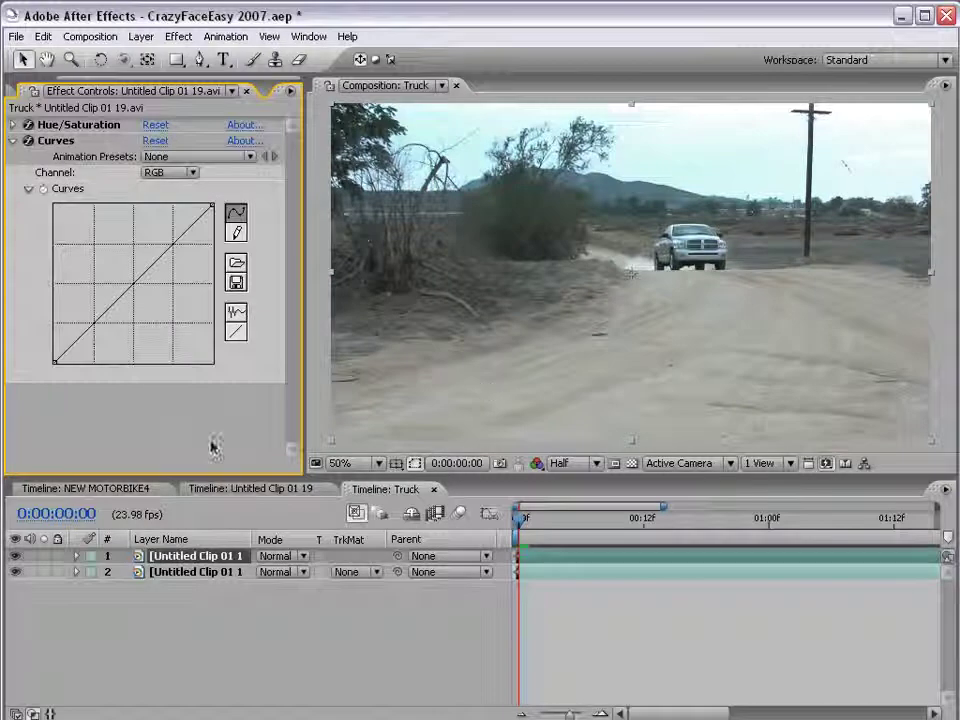
left_click(15, 556)
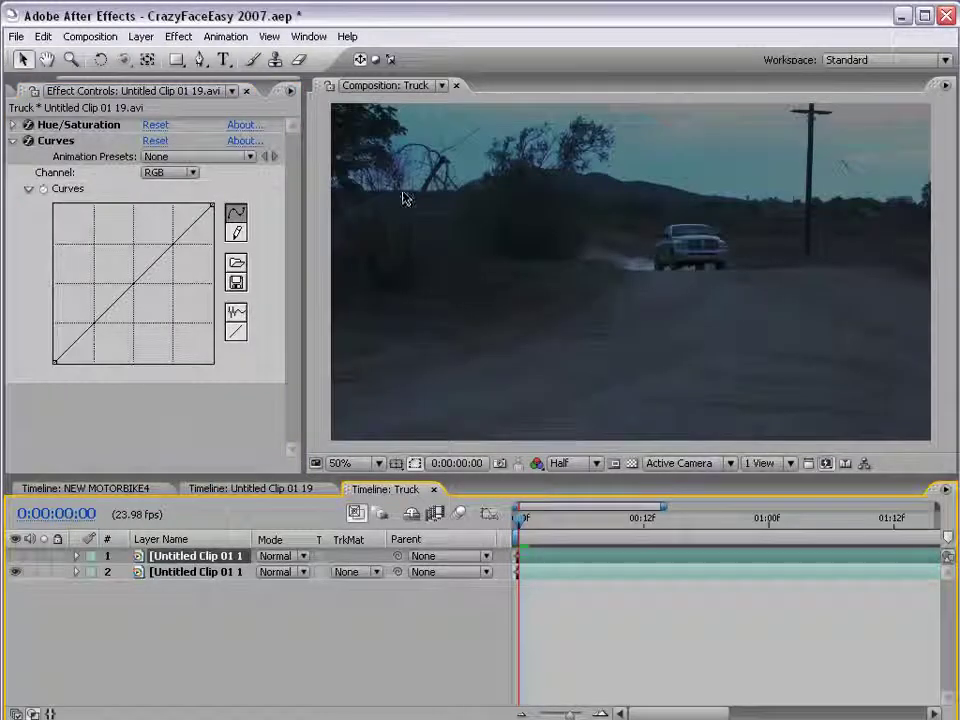
left_click(15, 556)
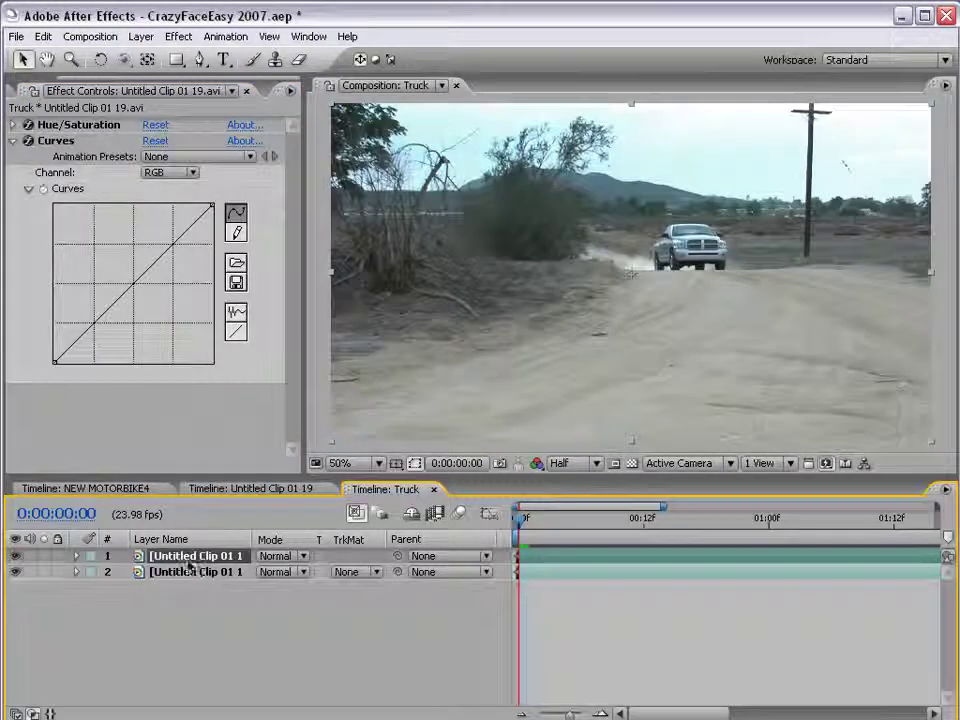
- Drag the top layer's RGB curve highlights far down for a strong darkening
left_click_drag(507, 143, 525, 233)
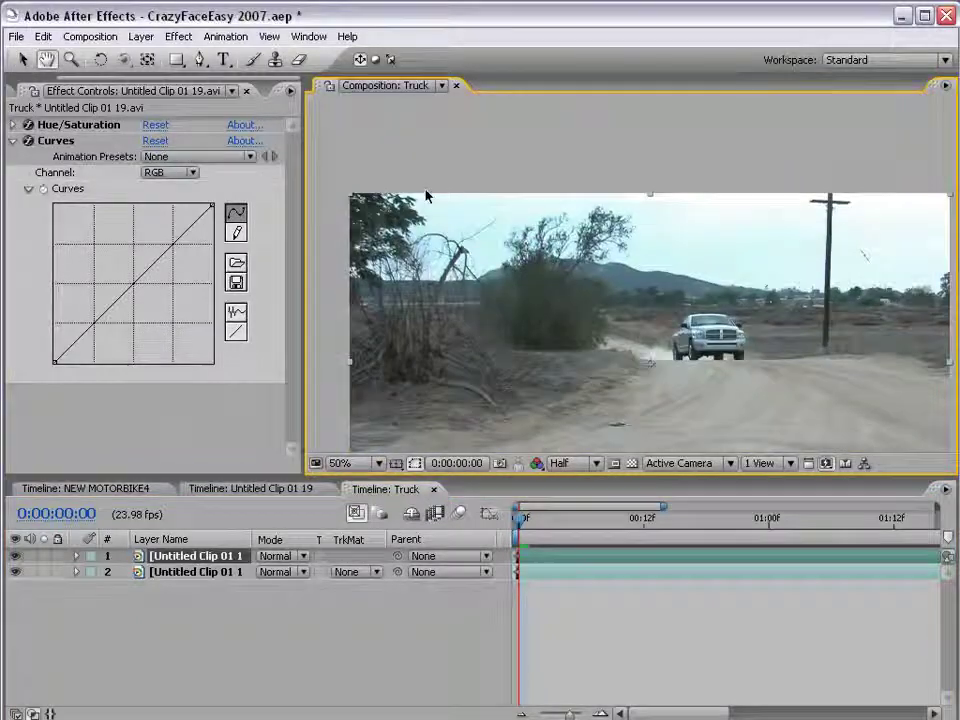
left_click(155, 124)
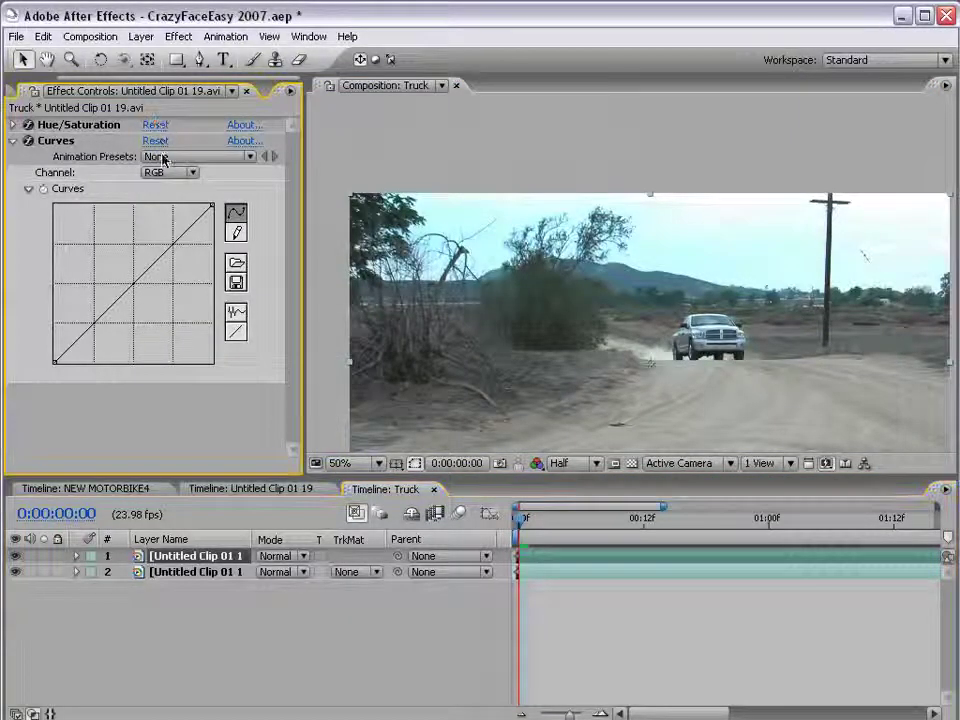
left_click(135, 558)
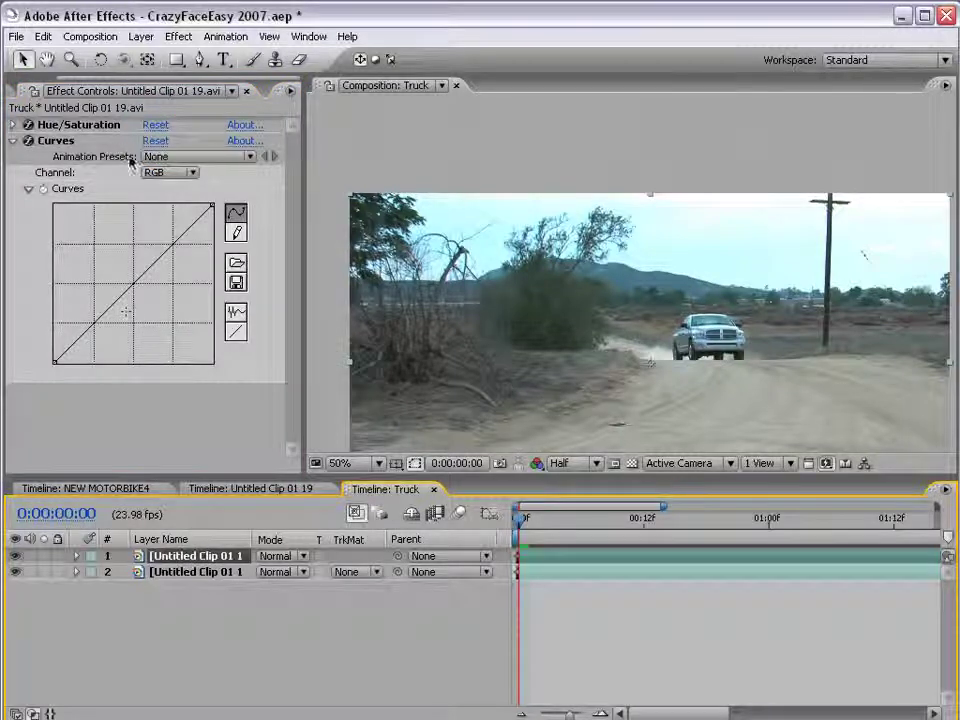
left_click(213, 208)
mouse_move(213, 208)
left_mouse_down()
mouse_move(211, 323)
mouse_move(161, 342)
mouse_move(211, 331)
mouse_move(153, 341)
left_mouse_up()
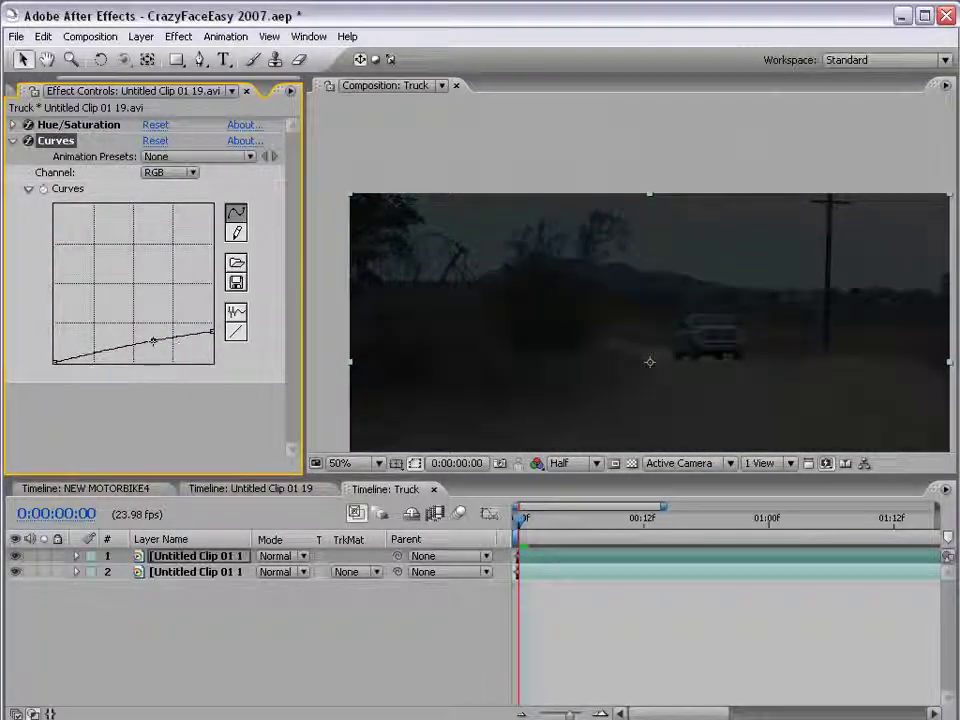
- Move Hue/Saturation below Curves in the effect order
left_click(13, 140)
left_click(55, 126)
left_click_drag(55, 130, 59, 153)
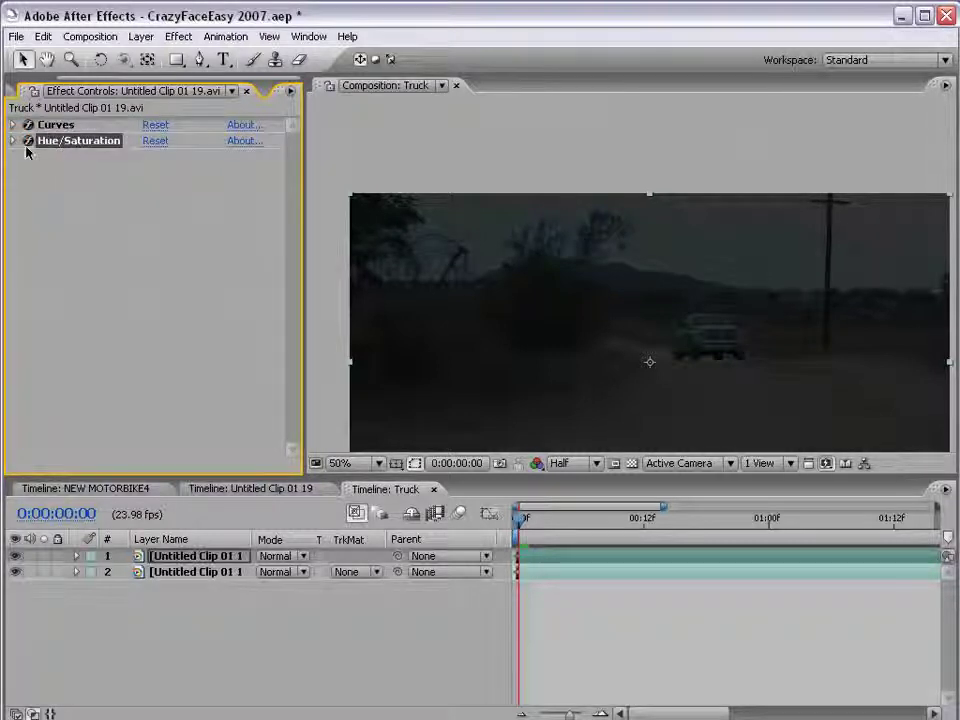
- Turn on Colorize with hue +204 and saturation 41 on the top truck layer
left_click(12, 141)
left_click(146, 385)
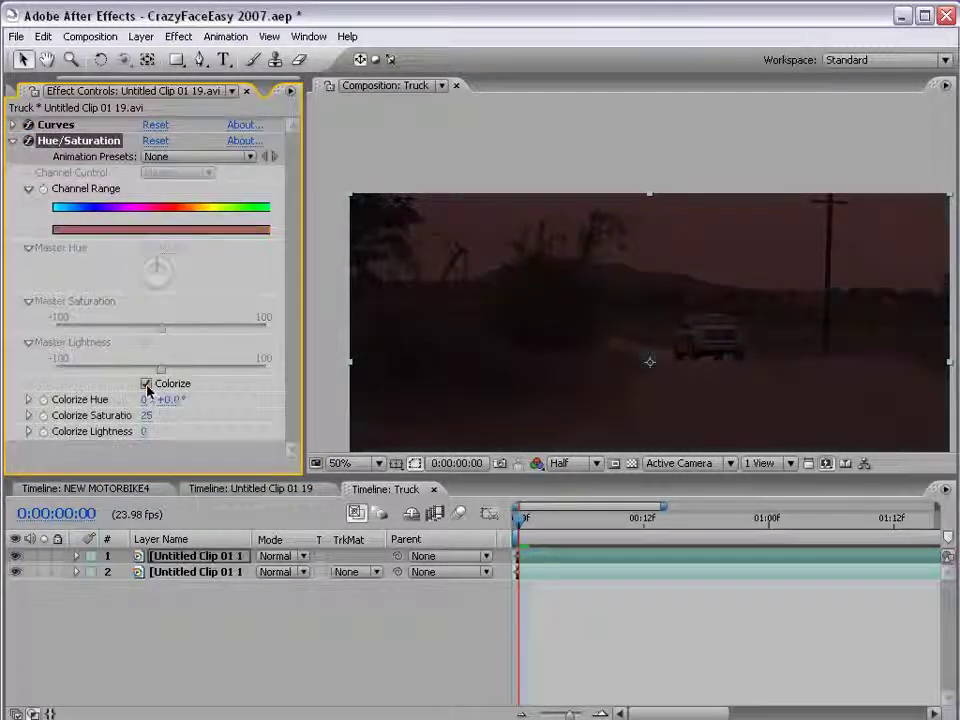
left_click_drag(190, 399, 356, 395)
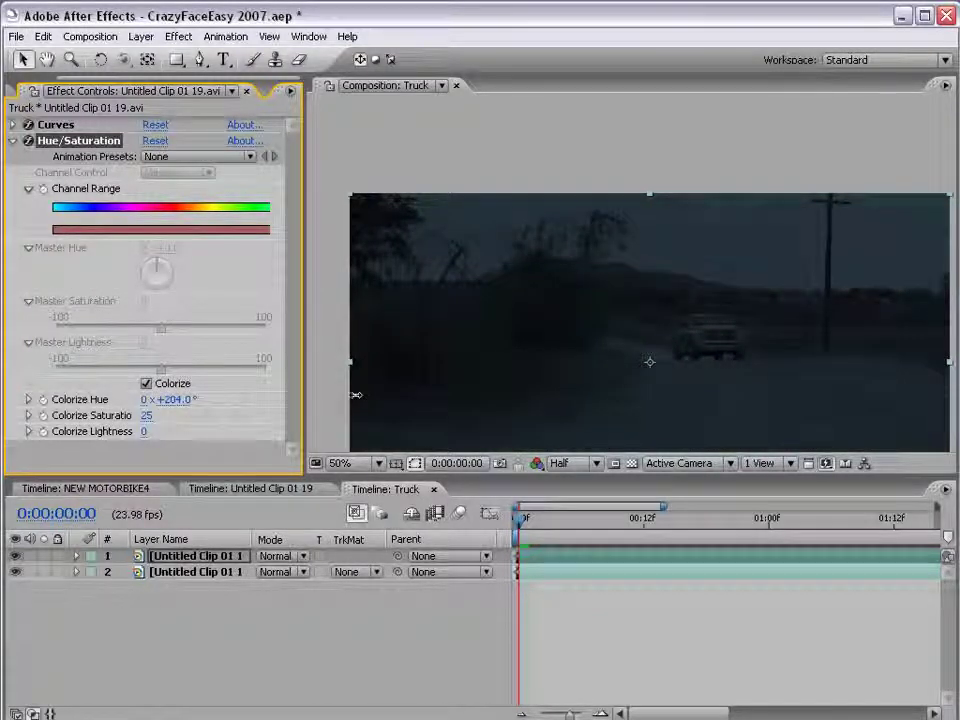
left_click_drag(153, 415, 160, 415)
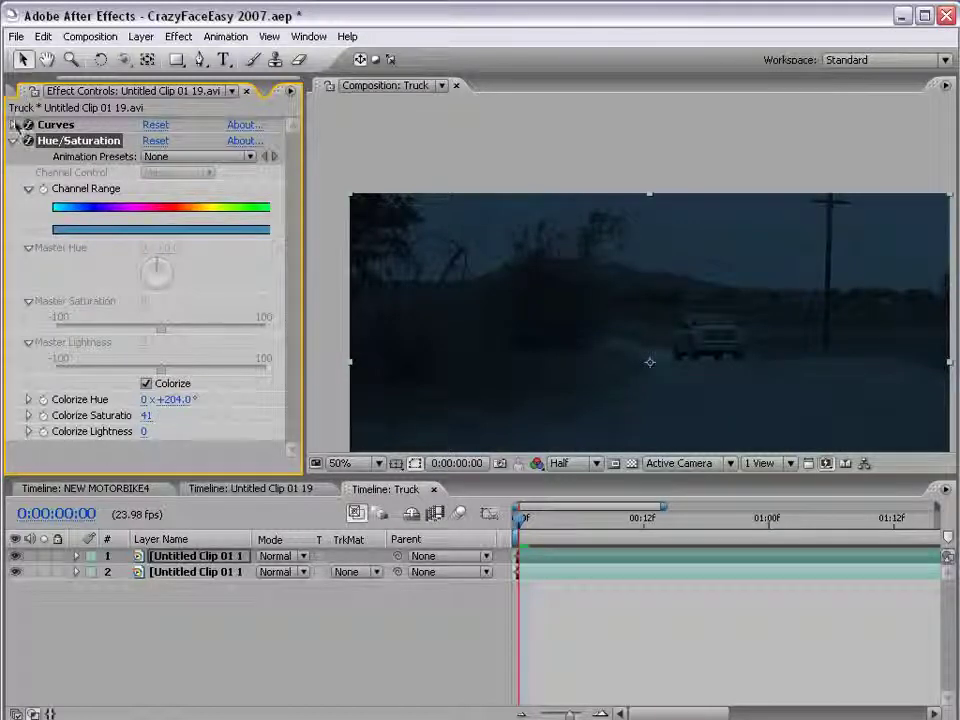
left_click(13, 139)
left_click(13, 125)
- Add a lowered shadow point, drop the curve's top and middle, and raise Colorize Saturation to 67
left_click(120, 331)
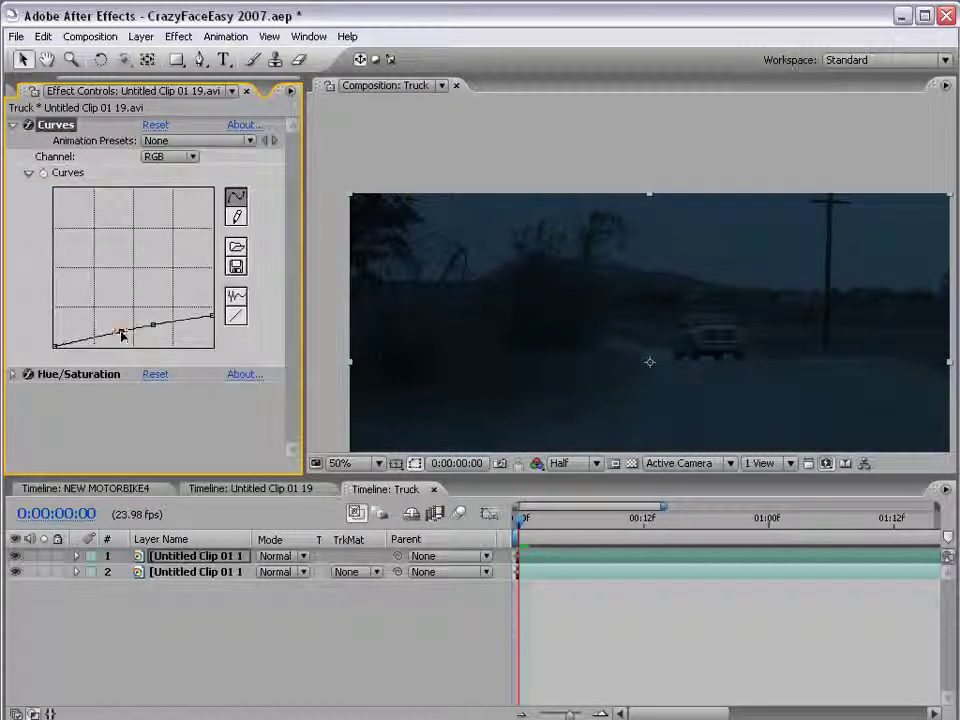
left_click_drag(117, 332, 121, 341)
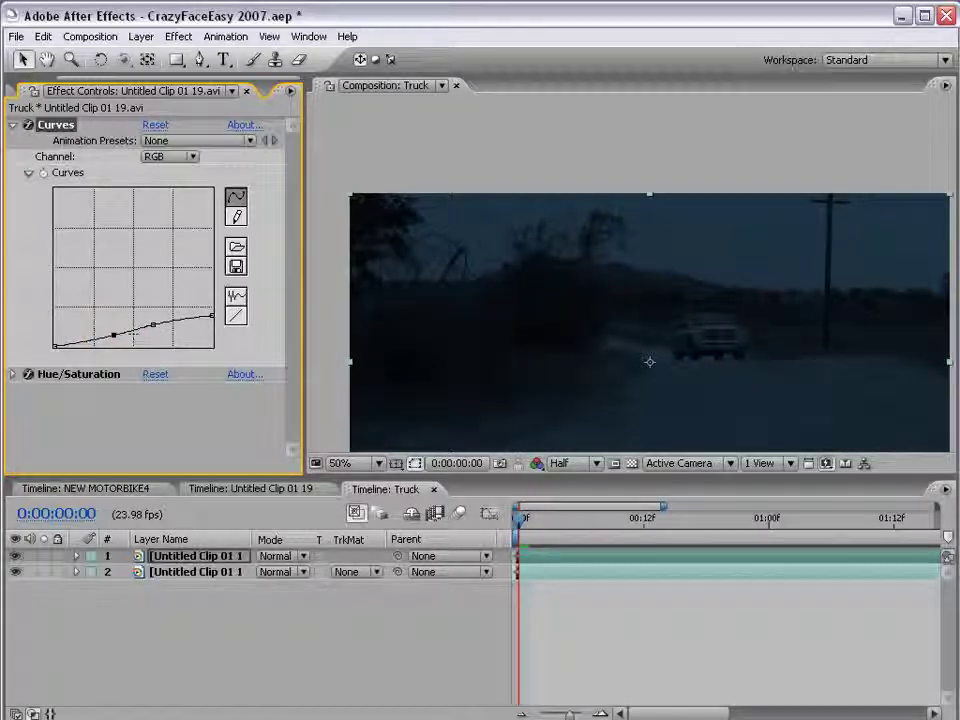
left_click_drag(211, 316, 211, 325)
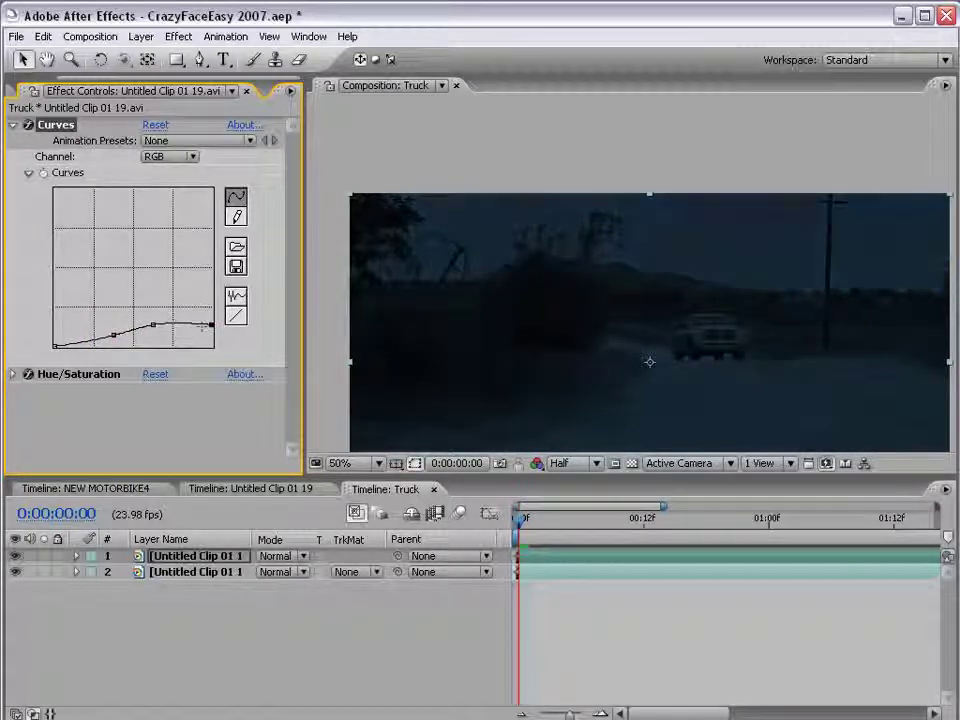
left_click_drag(153, 327, 151, 330)
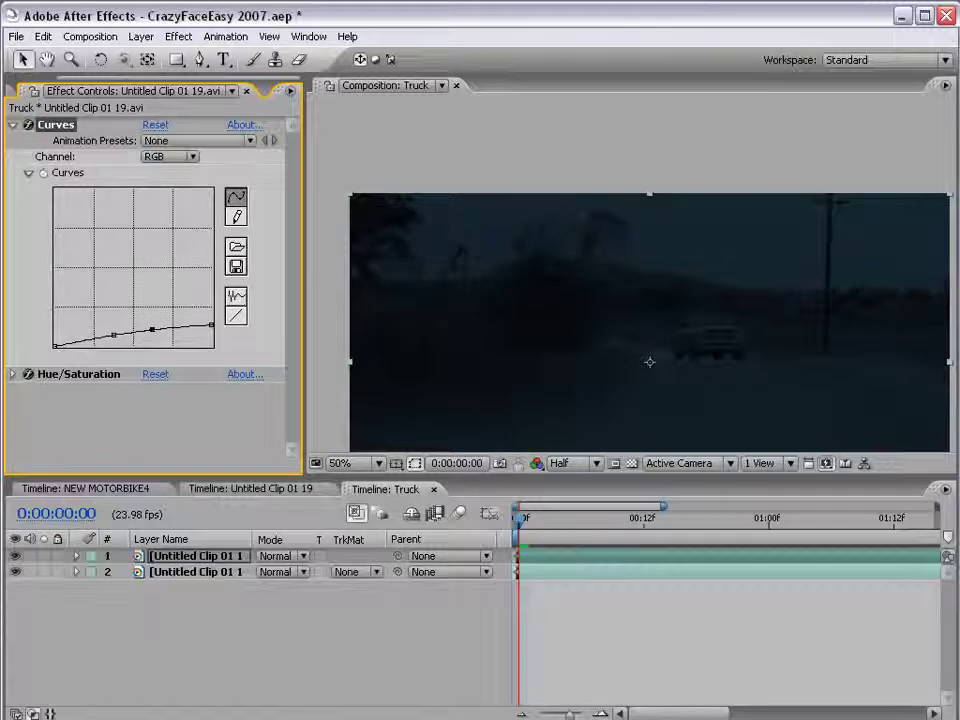
left_click(13, 374)
mouse_move(149, 452)
left_mouse_down()
mouse_move(150, 441)
mouse_move(175, 449)
left_mouse_up()
- Toggle the top truck layer's visibility to compare it with the grade beneath
scroll(648, 358, "down", 1)
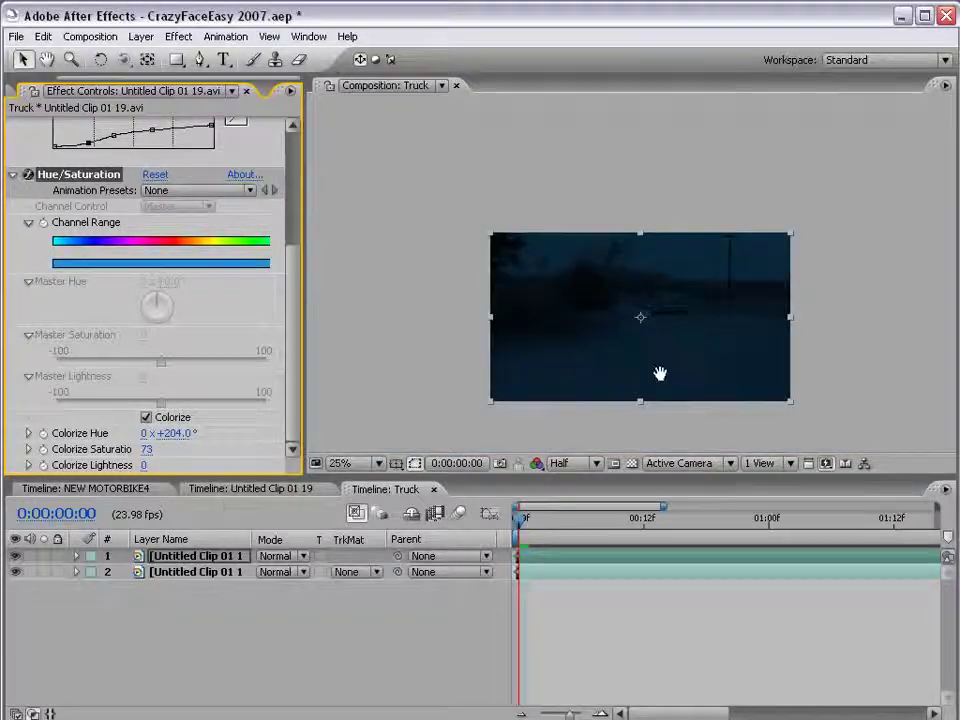
left_click_drag(660, 375, 617, 328)
scroll(641, 259, "up", 1)
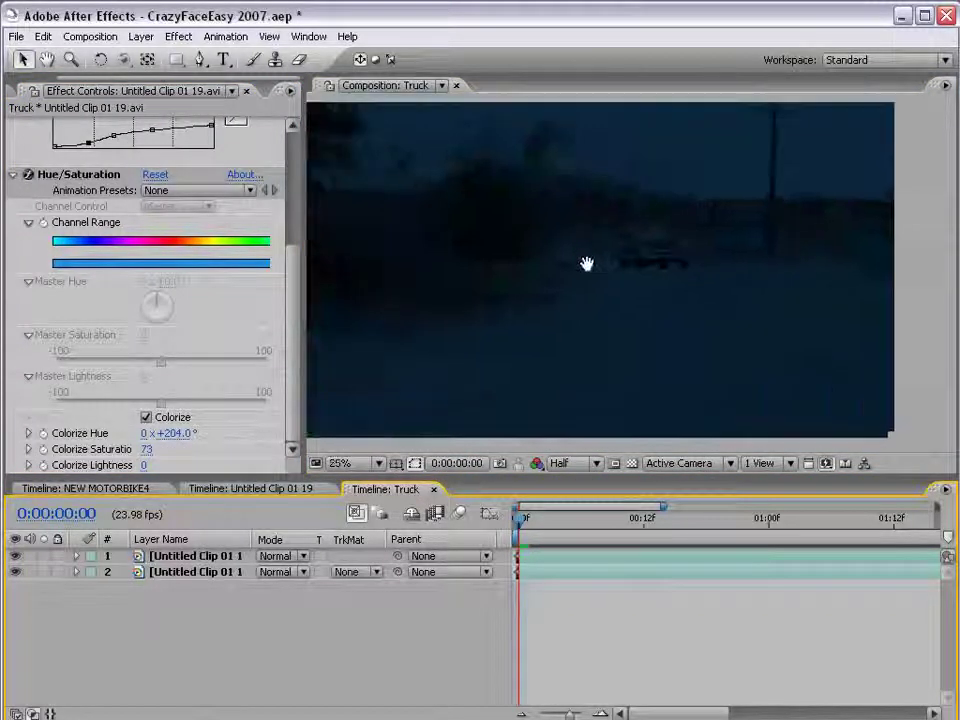
left_click(16, 555)
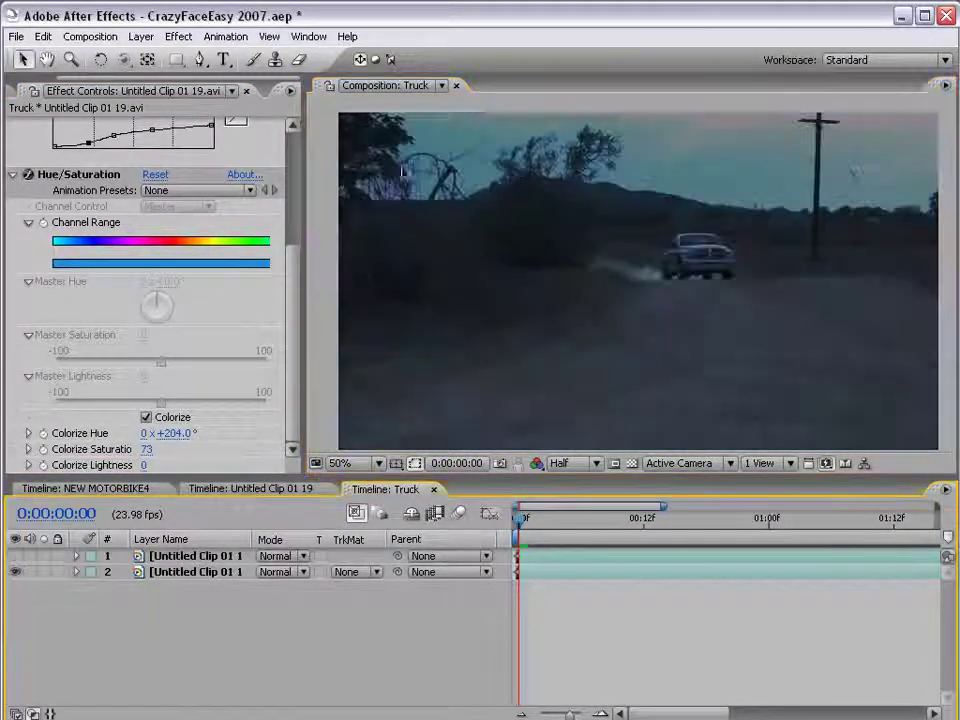
scroll(621, 296, "down", 1)
left_click(16, 555)
- Select the top truck layer and pick the Rectangular Mask Tool
key("h")
left_click_drag(609, 242, 606, 253)
key("v")
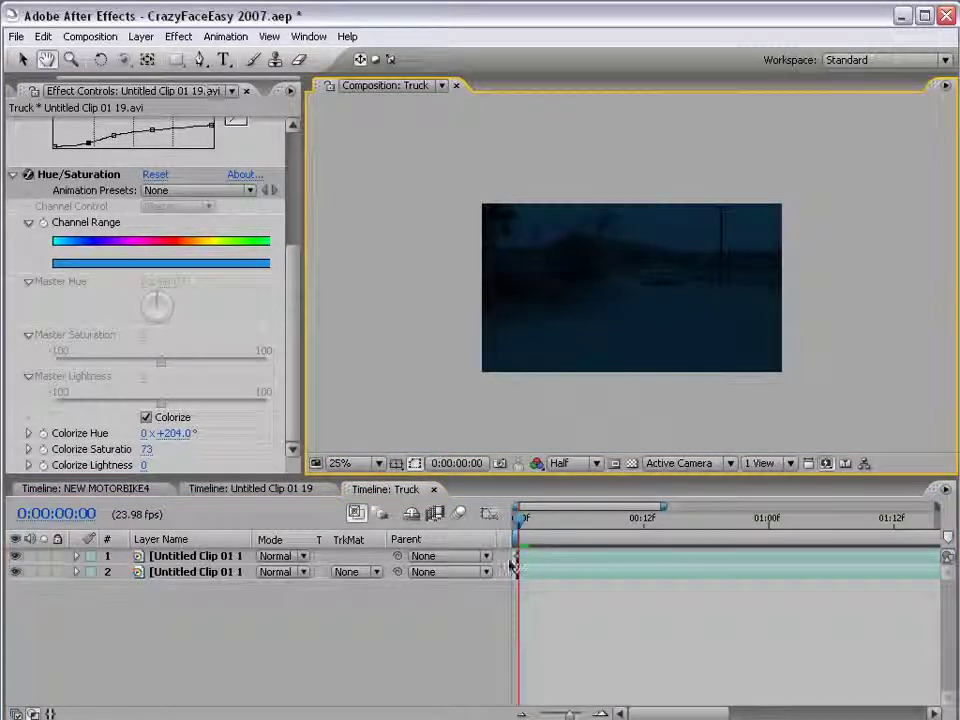
left_click(240, 556)
left_click_drag(176, 60, 256, 72)
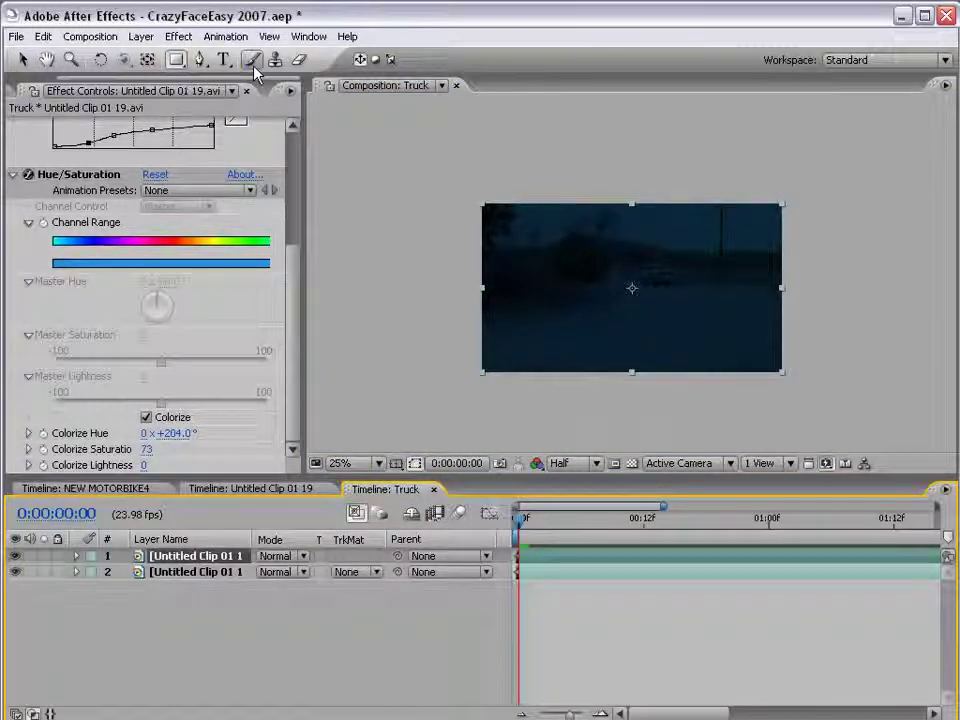
- Draw a rectangle mask over the top layer's upper frame and feather it 337 pixels
mouse_move(349, 130)
left_mouse_down()
mouse_move(848, 222)
mouse_move(905, 292)
left_mouse_up()
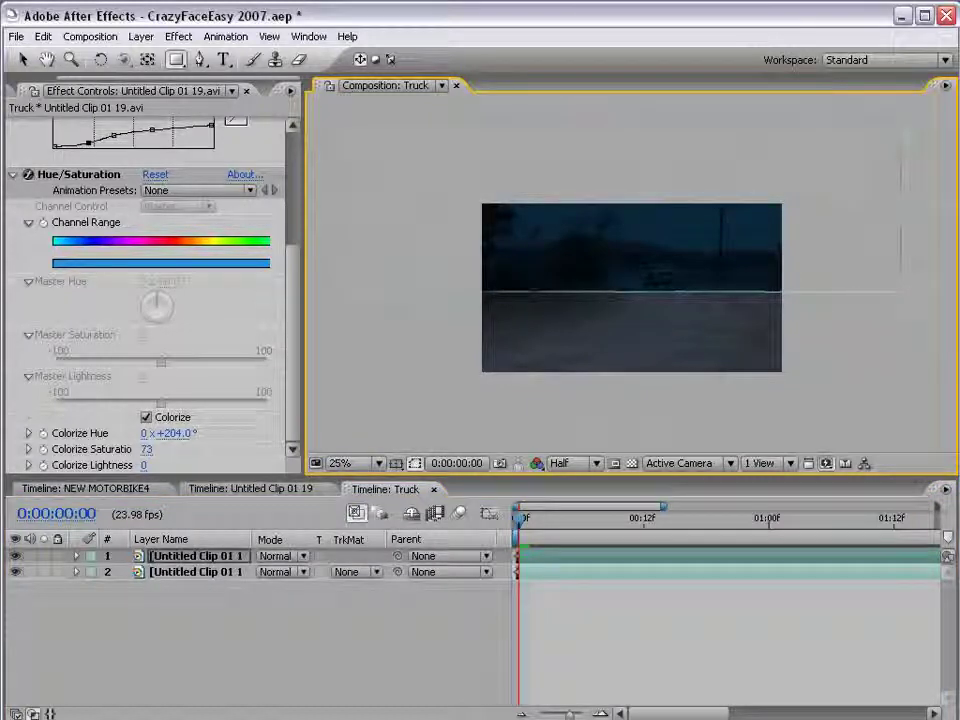
key("f")
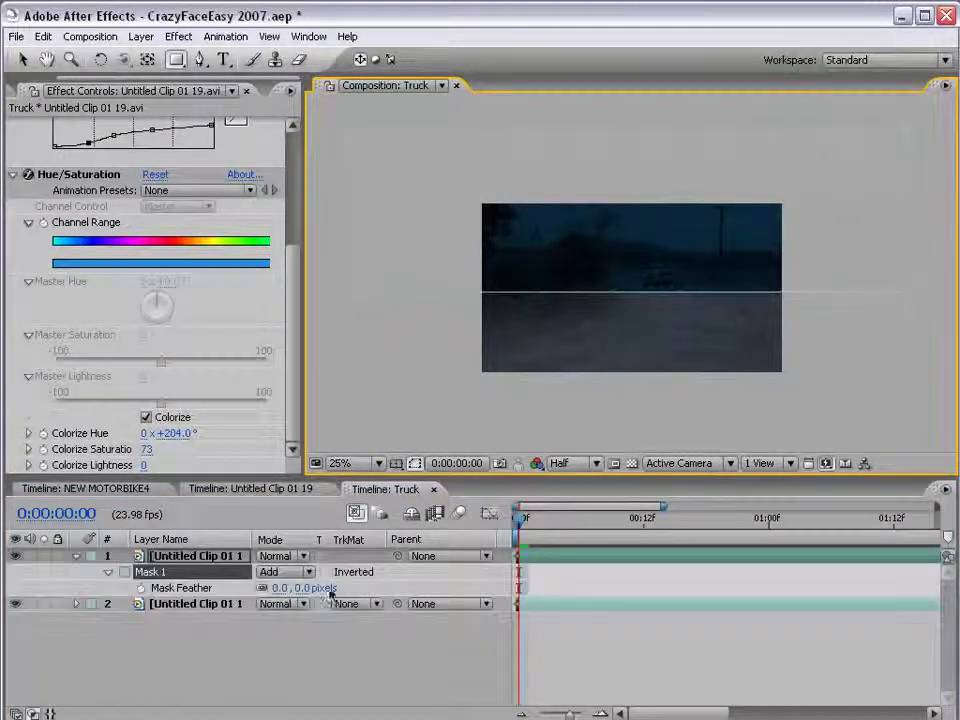
left_click_drag(300, 588, 428, 586)
left_click_drag(538, 574, 405, 597)
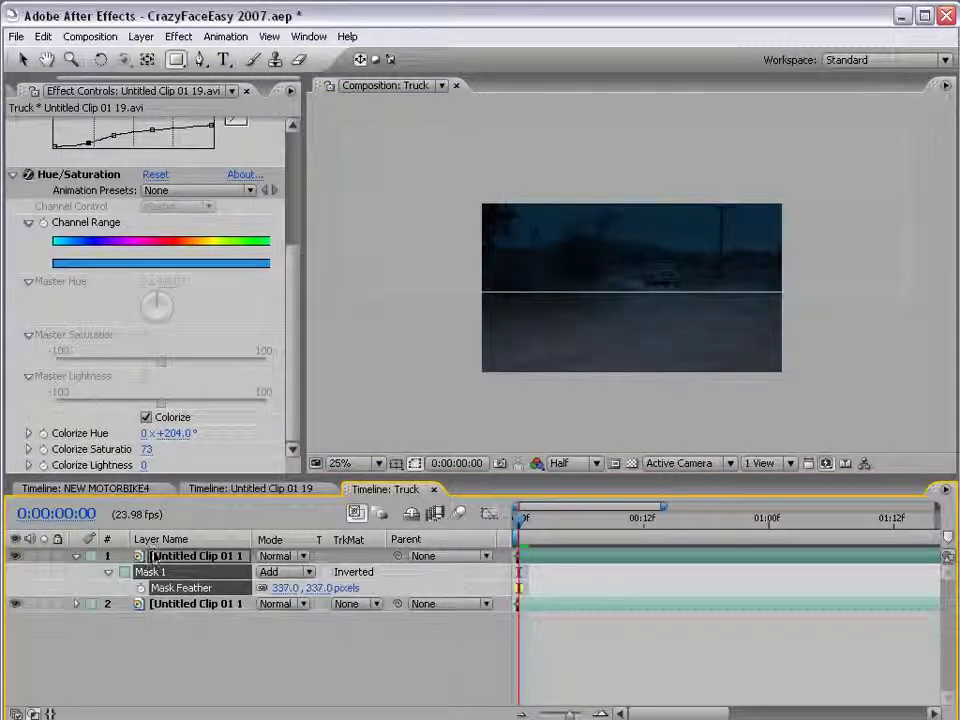
- Check Mask 1's outline on the top layer, then select the second truck layer
scroll(612, 392, "up", 2)
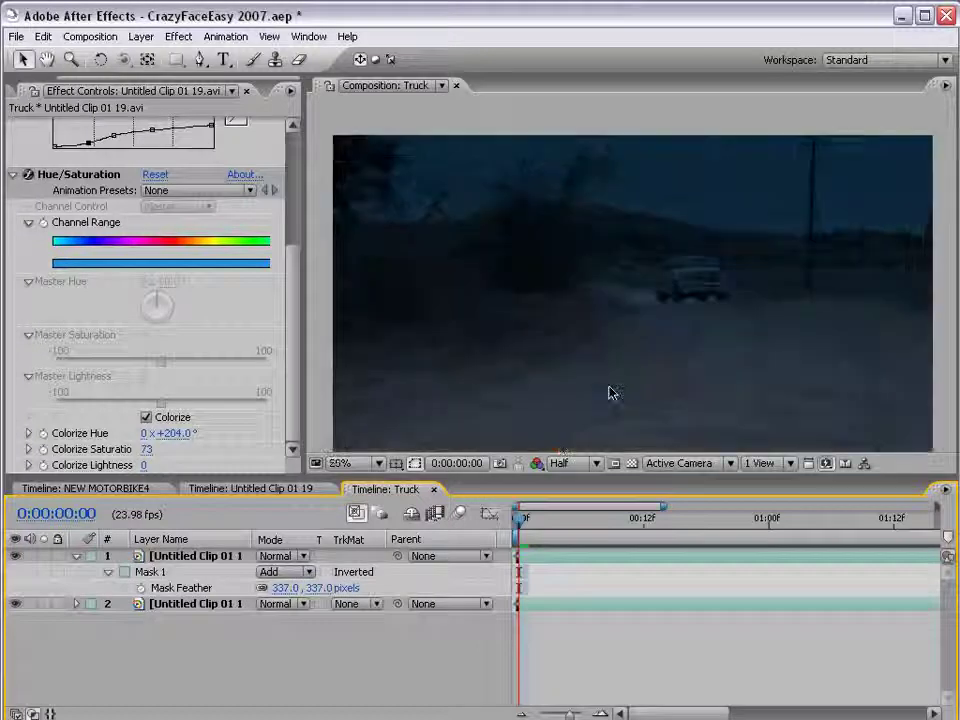
left_click_drag(605, 391, 570, 369)
left_click(165, 566)
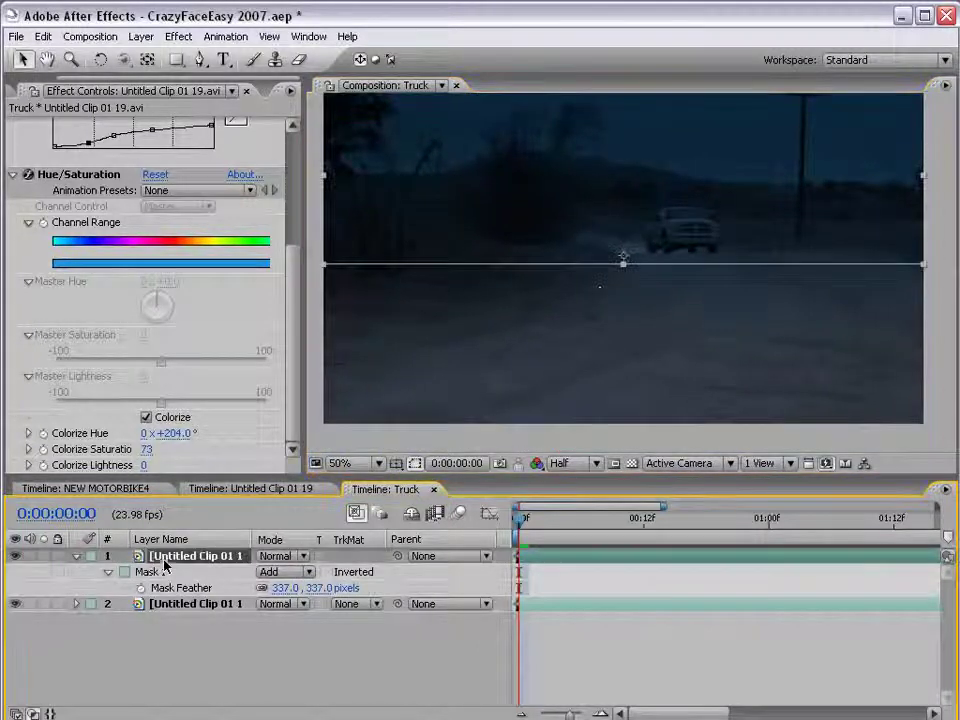
scroll(600, 293, "down", 2)
left_click(512, 240)
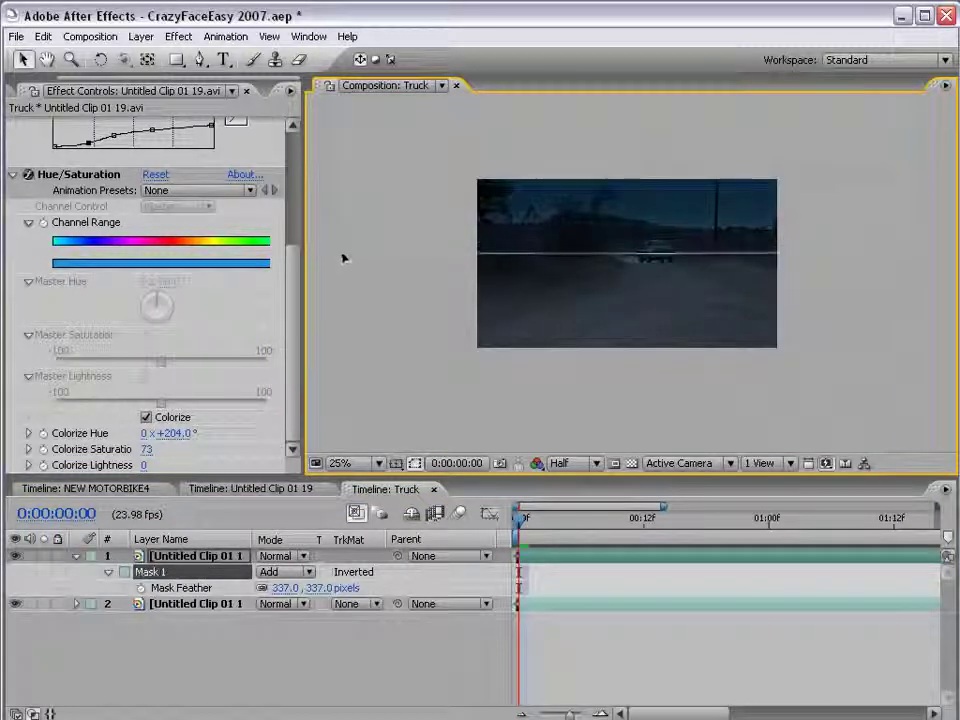
left_click(500, 370)
scroll(567, 255, "up", 2)
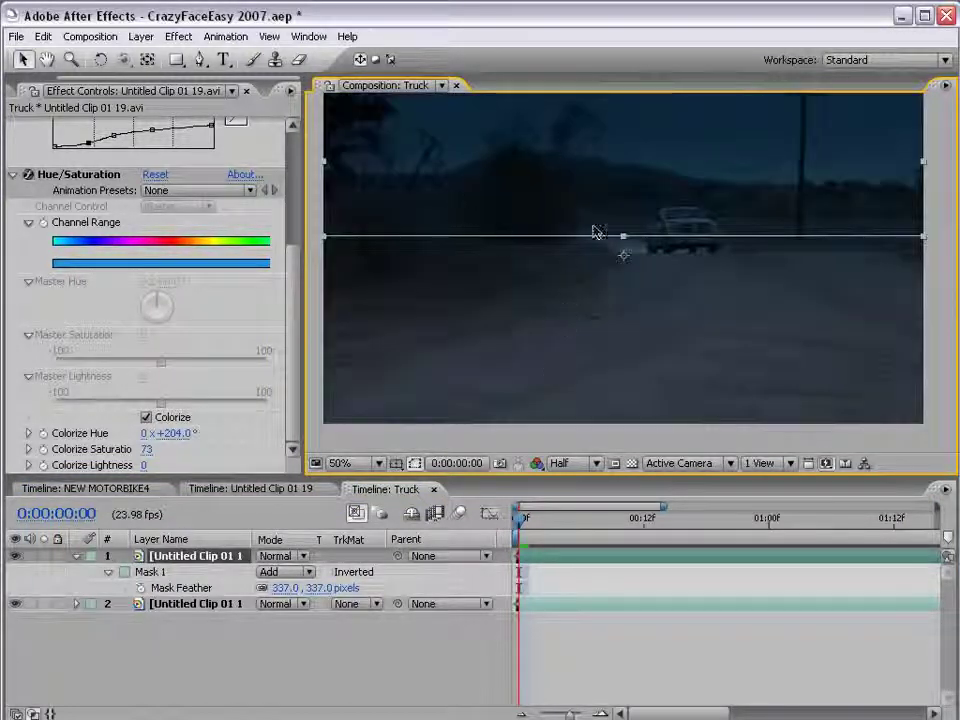
left_click(184, 603)
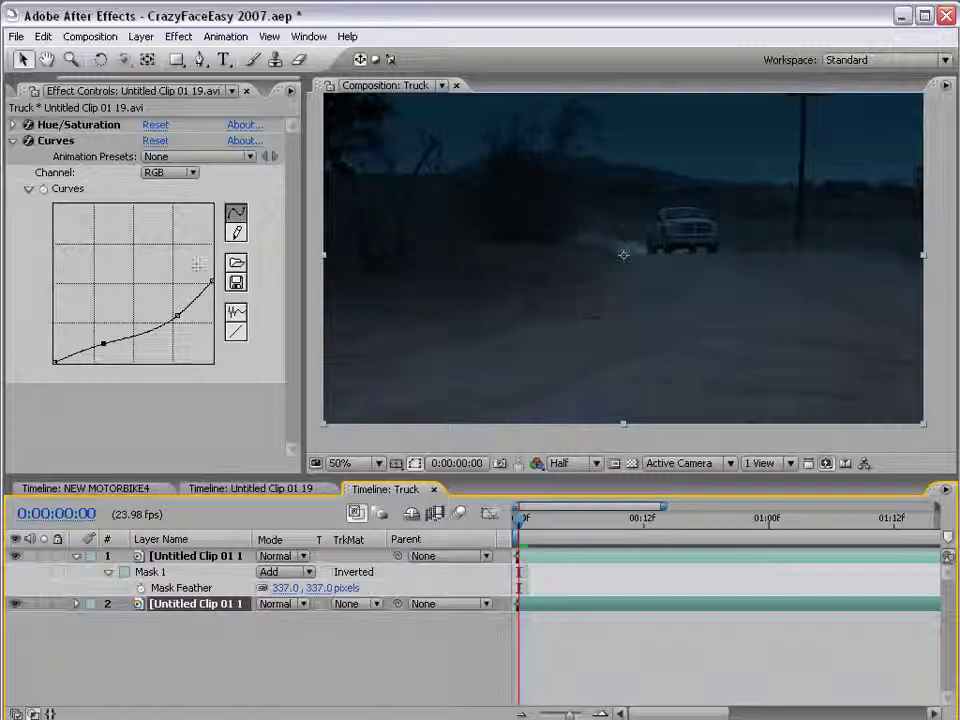
- Name layer 2 BG, then lower its Red curve and raise its Blue curve for a bluer look
type("BG")
key("Return")
left_click(180, 168)
left_click(165, 186)
left_click_drag(143, 279, 148, 285)
left_click(170, 167)
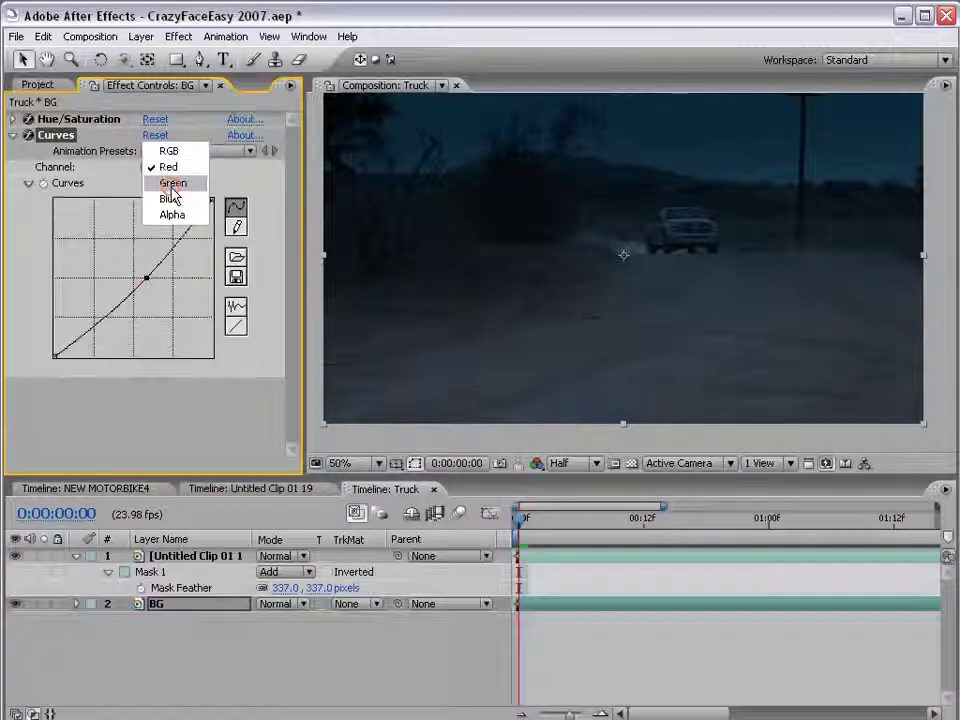
left_click(168, 197)
left_click_drag(133, 270, 126, 266)
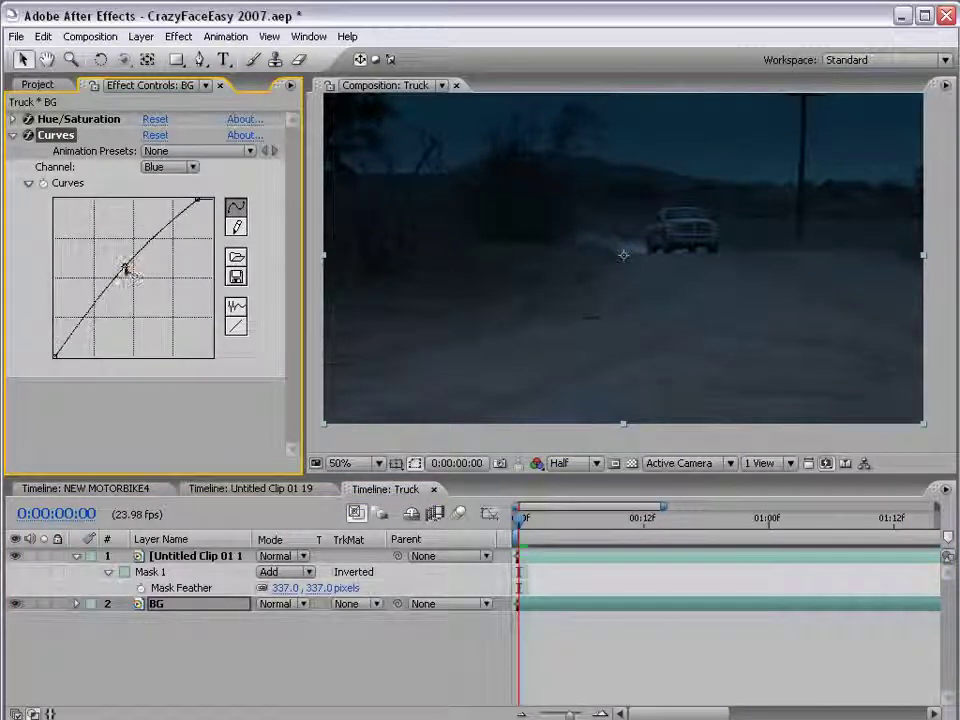
left_click(157, 168)
left_click(163, 120)
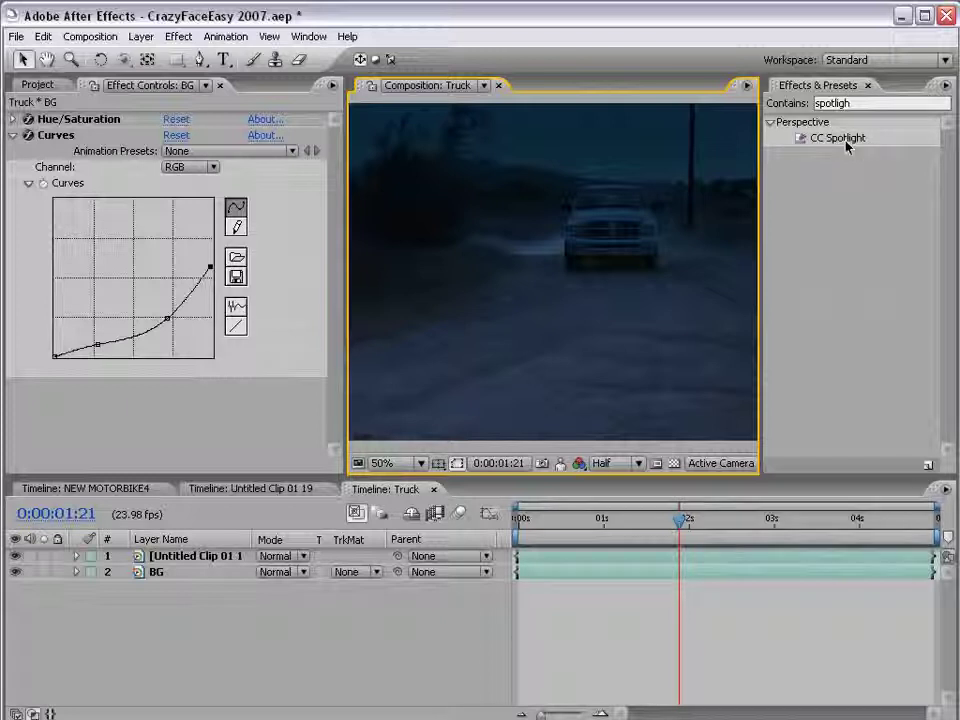
- Add a 1280 x 720 gray solid atop the Truck comp and apply CC Spotlight to it
left_click(141, 36)
mouse_move(200, 56)
left_click(403, 70)
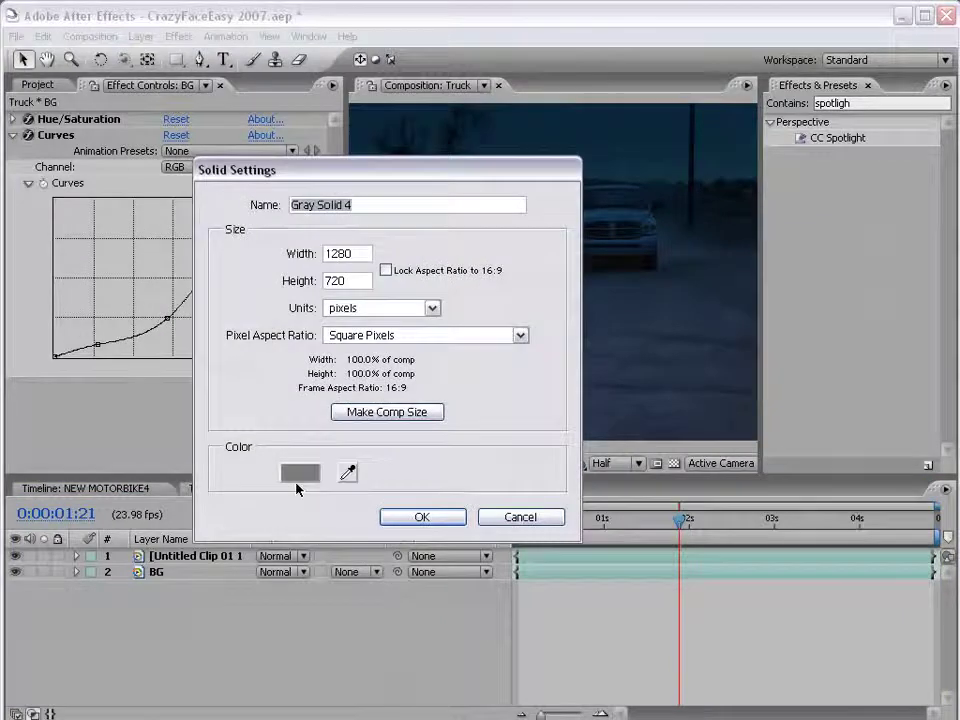
left_click(300, 473)
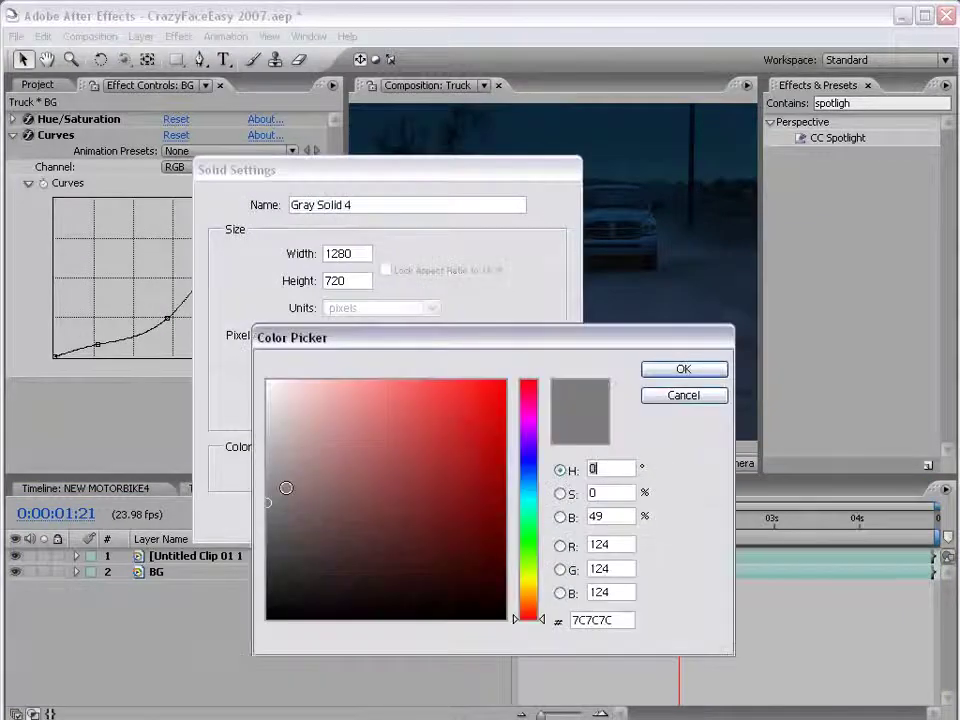
key("Return")
left_click(422, 517)
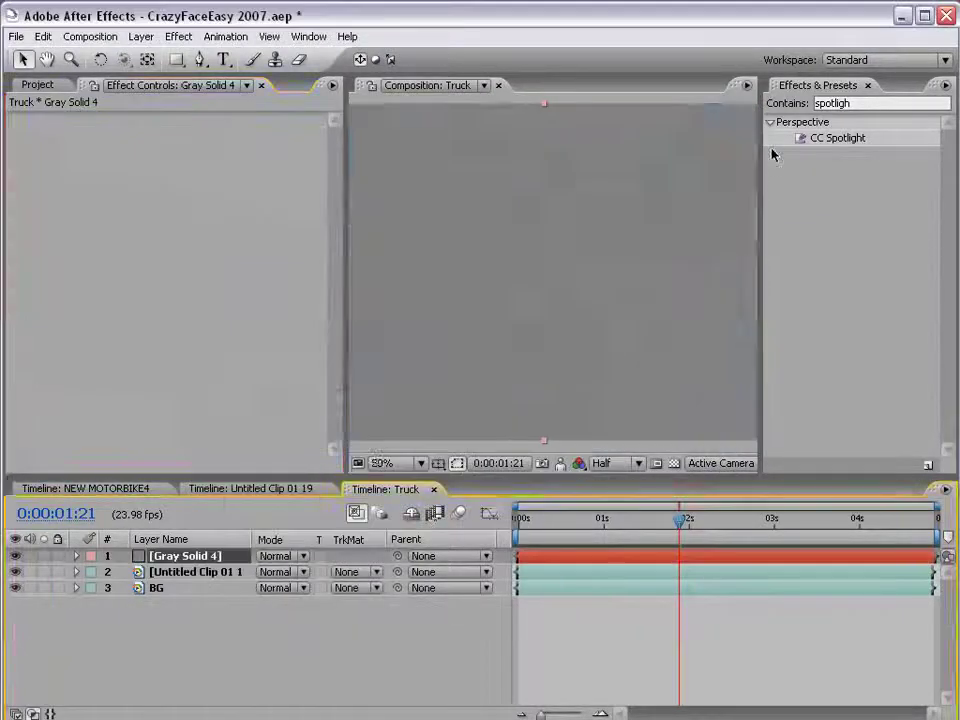
left_click(838, 138)
left_click_drag(838, 138, 588, 230)
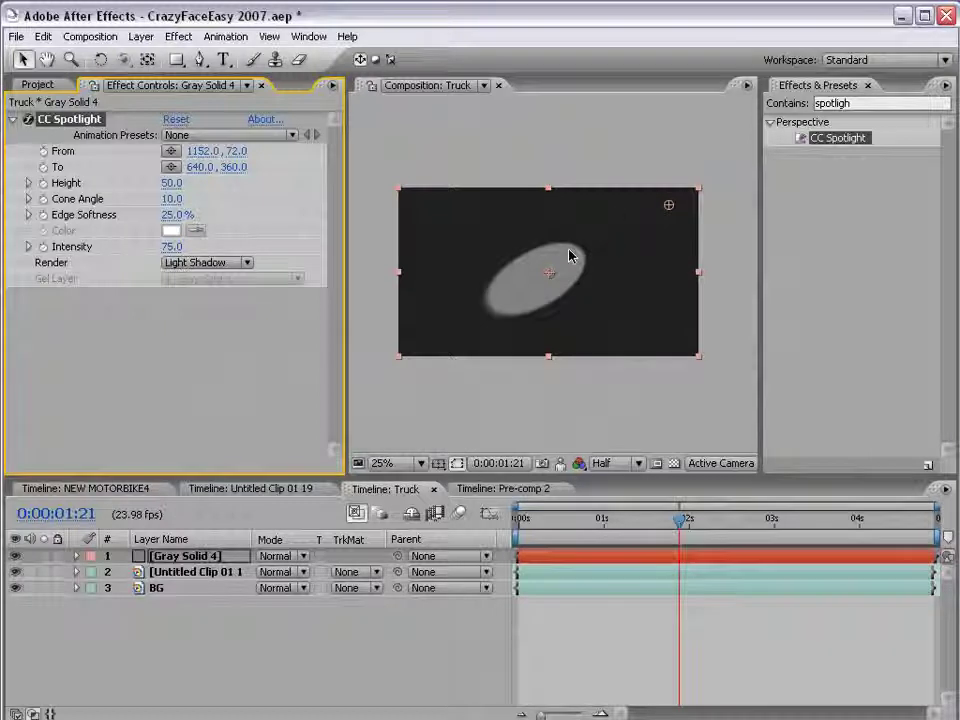
- Aim the spotlight from above the frame with Height 21, Cone Angle 9.1 and Edge Softness 94%
left_click_drag(668, 208, 548, 133)
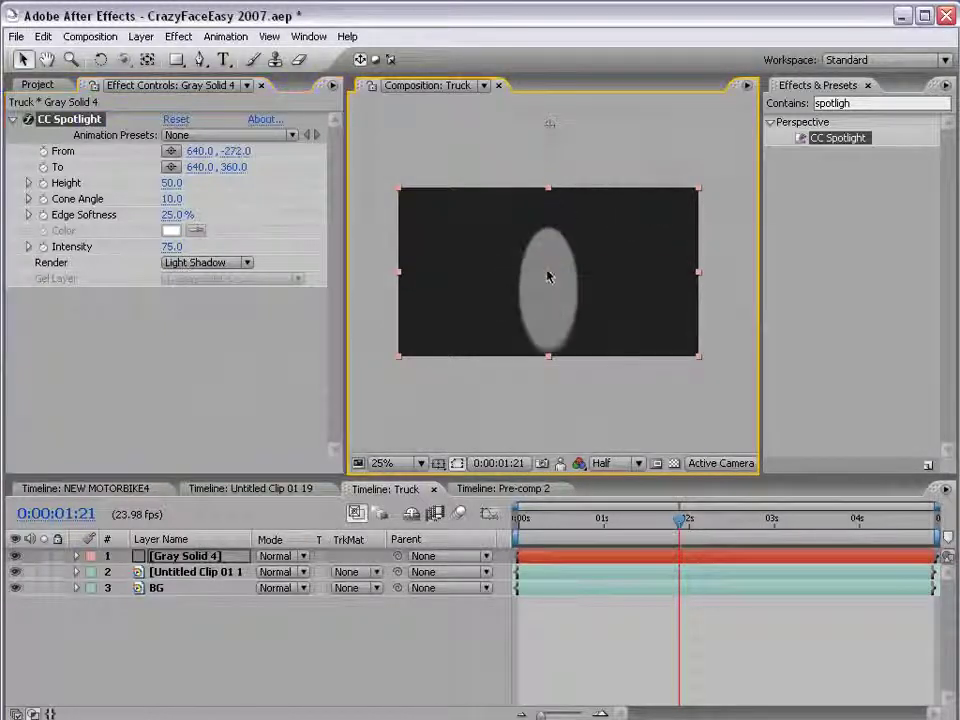
left_click_drag(548, 277, 550, 247)
mouse_move(171, 183)
left_mouse_down()
mouse_move(142, 181)
mouse_move(150, 181)
left_mouse_up()
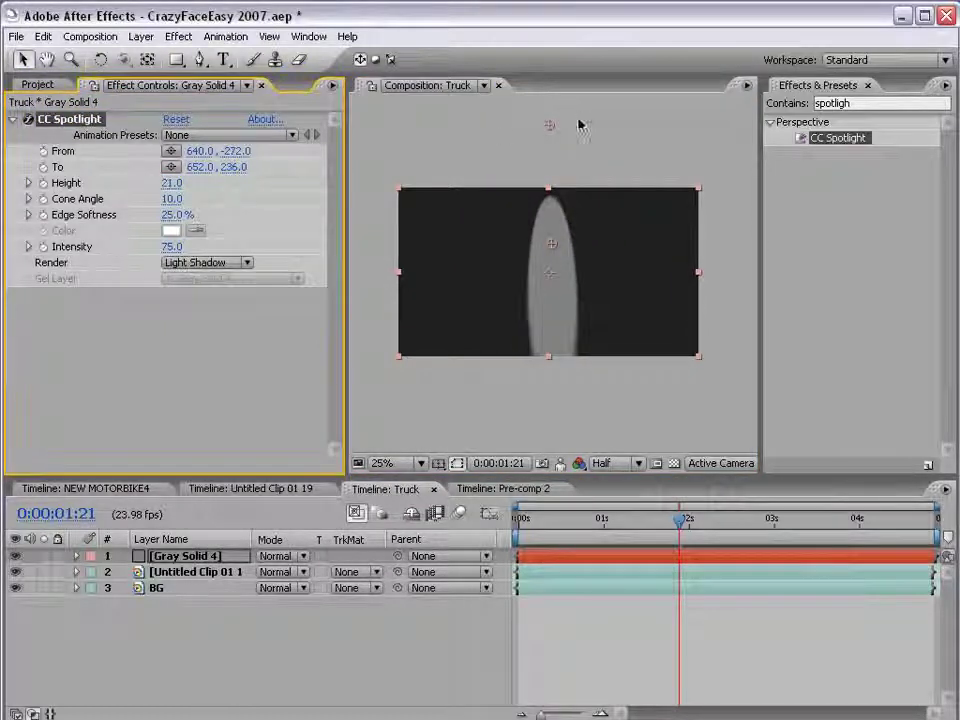
left_click_drag(553, 124, 557, 127)
left_click(72, 204)
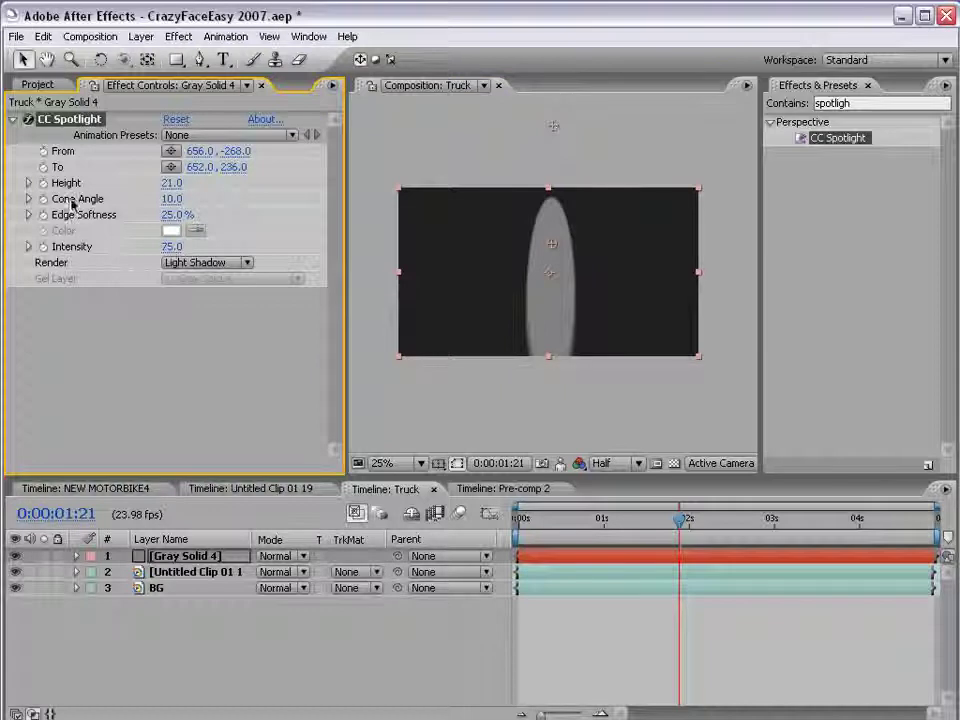
mouse_move(170, 201)
left_mouse_down()
mouse_move(142, 198)
mouse_move(231, 214)
left_mouse_up()
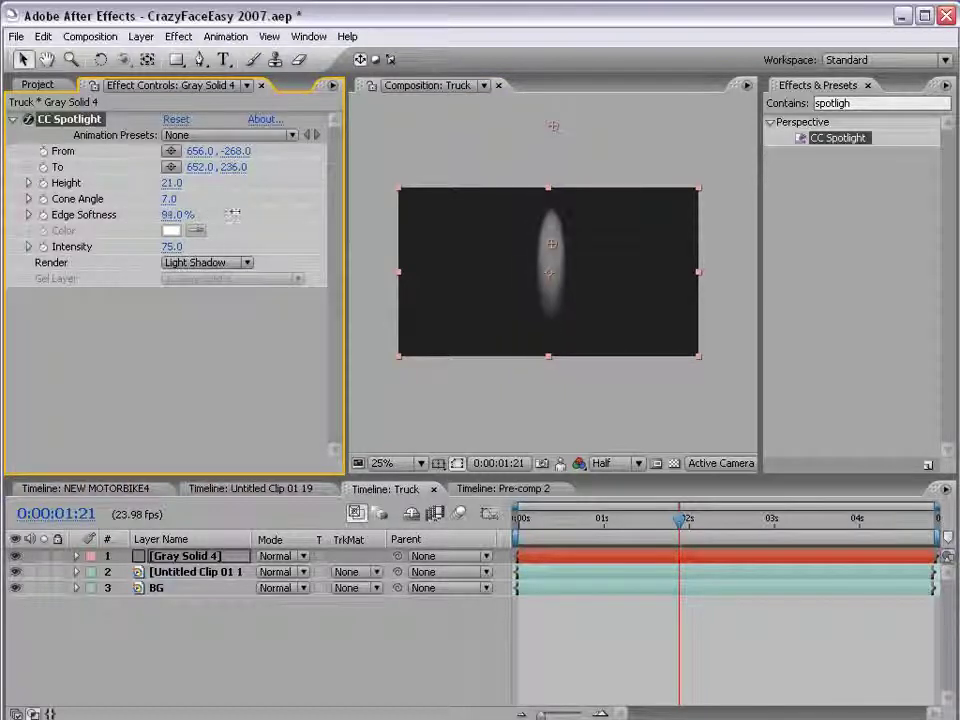
left_click_drag(176, 196, 185, 198)
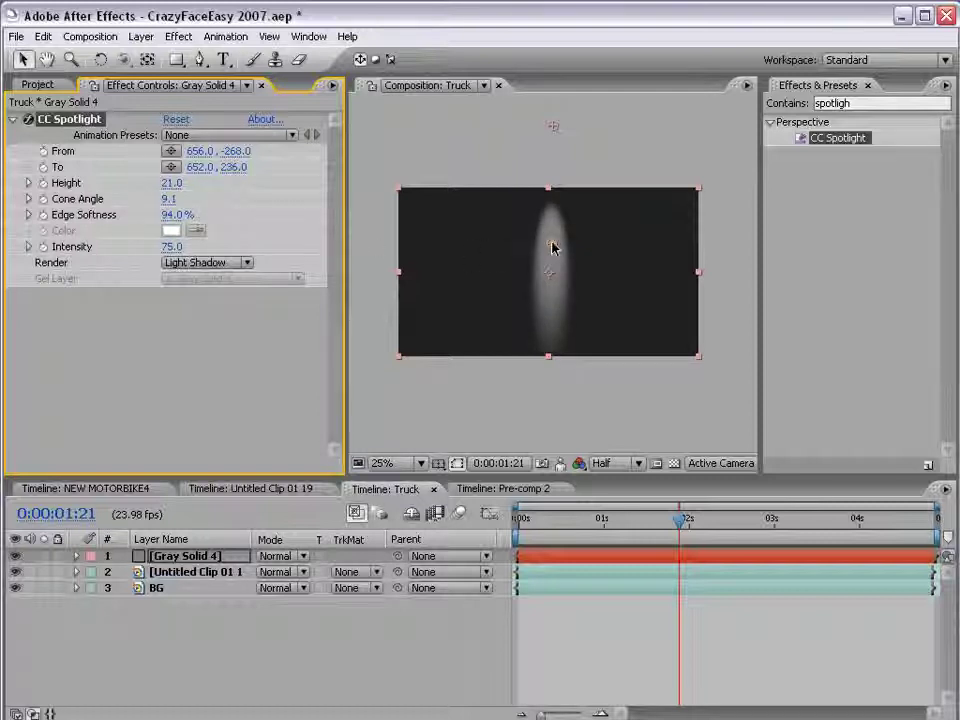
left_click_drag(553, 245, 553, 239)
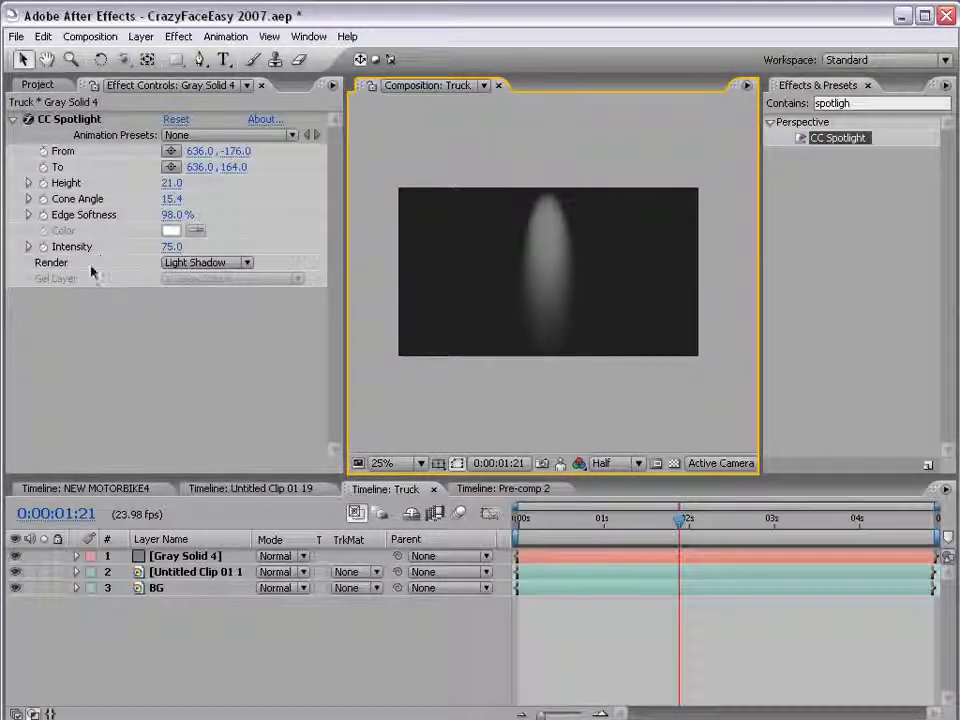
- Render the spotlight as Light Only in Classic Color Dodge mode and make the solid a 3D layer
left_click(184, 262)
left_click(199, 216)
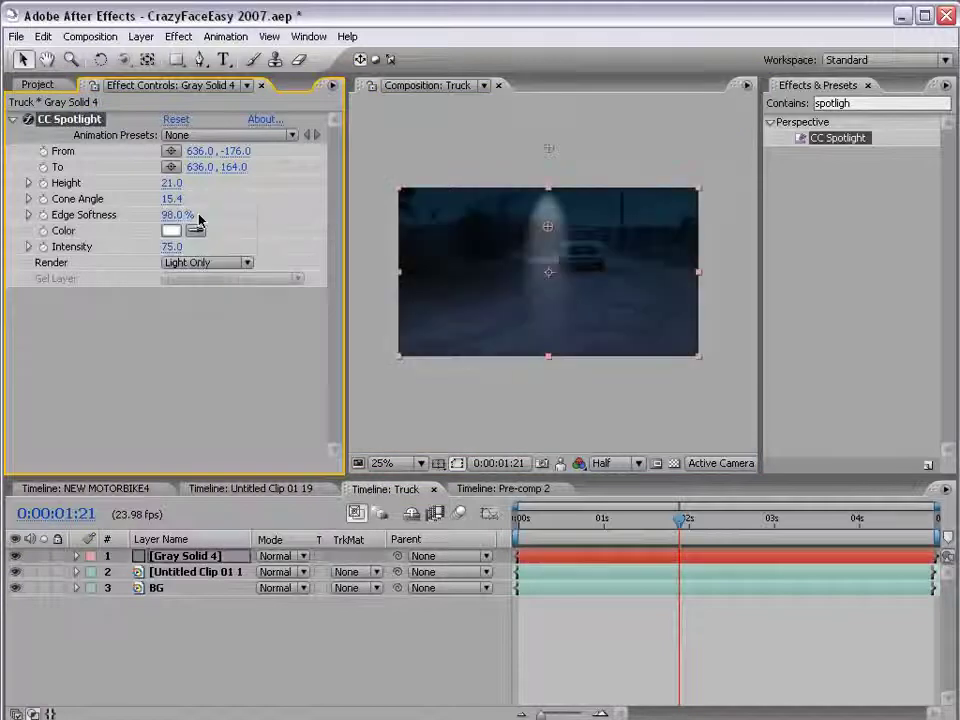
left_click(283, 556)
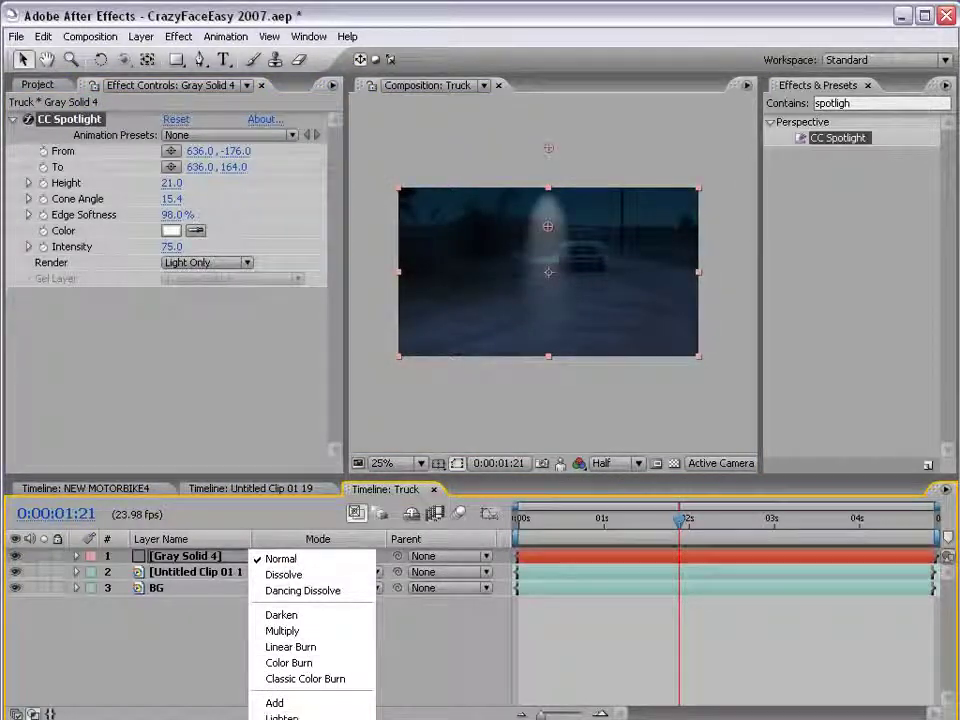
left_click(305, 679)
left_click(296, 556)
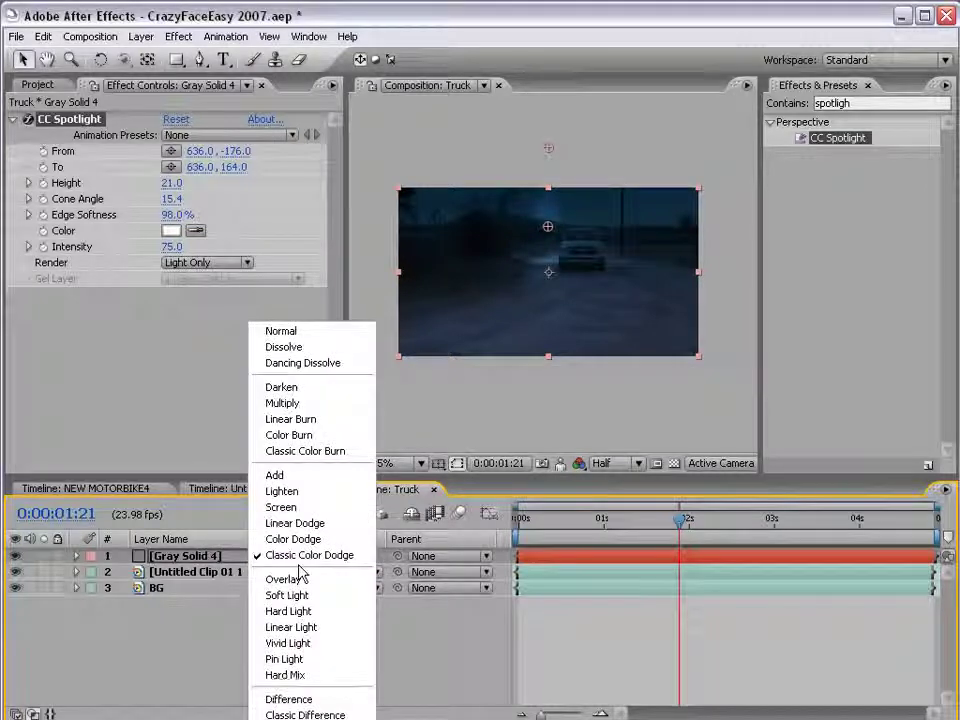
left_click(320, 557)
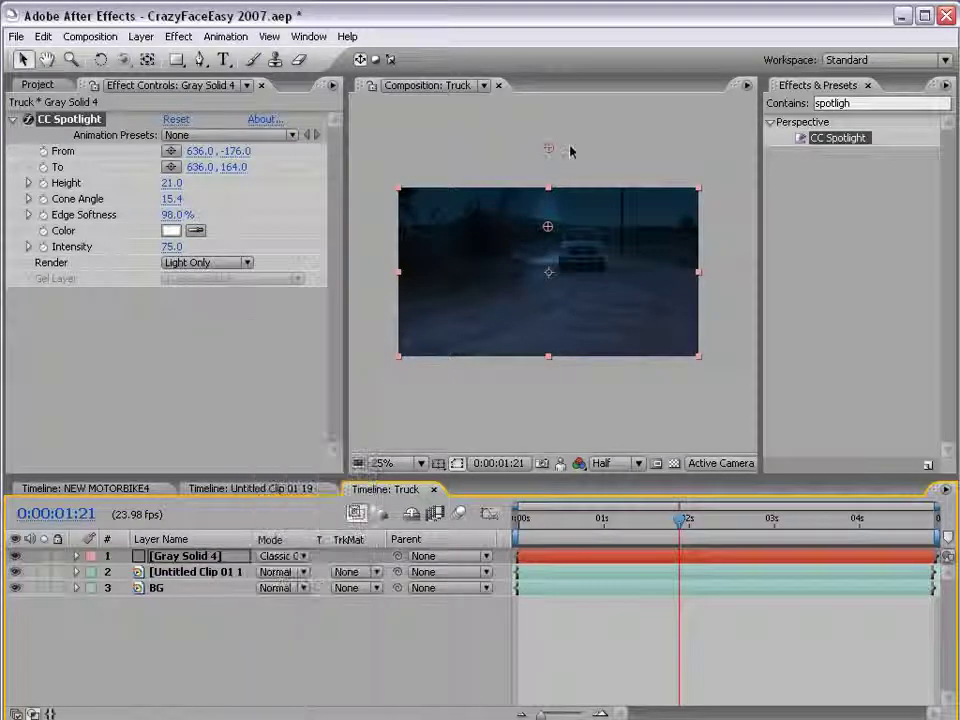
left_click(199, 559)
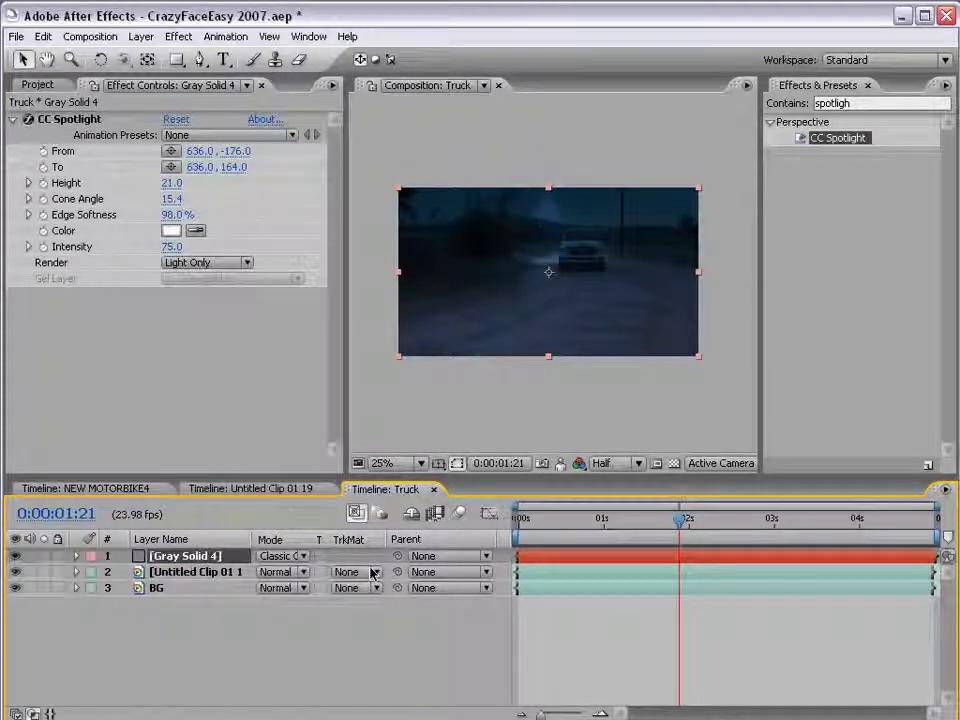
key("F4")
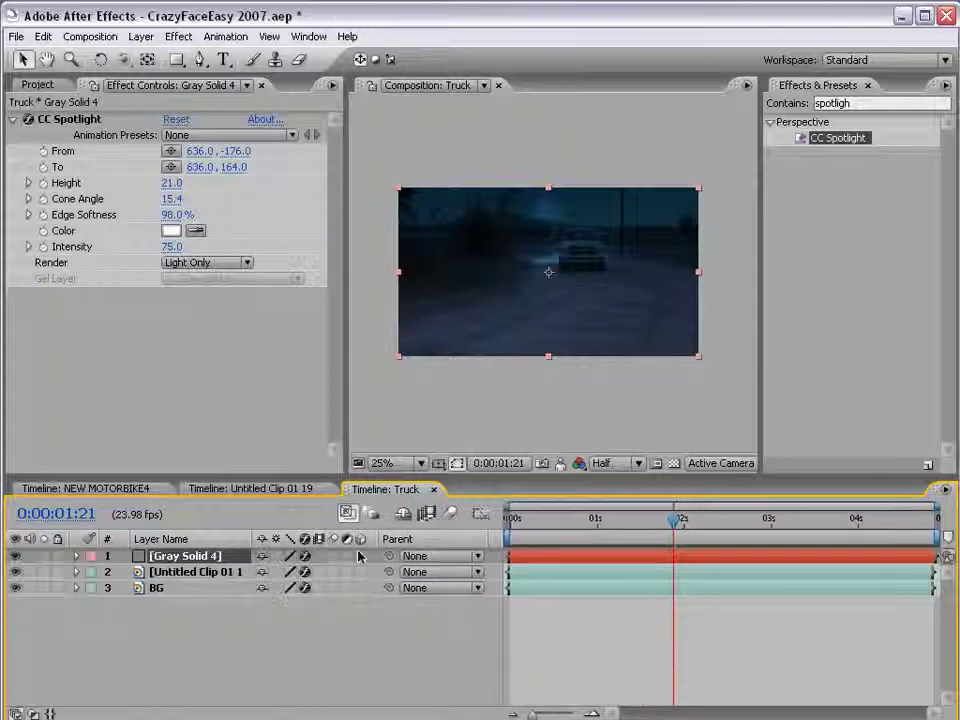
left_click(360, 558)
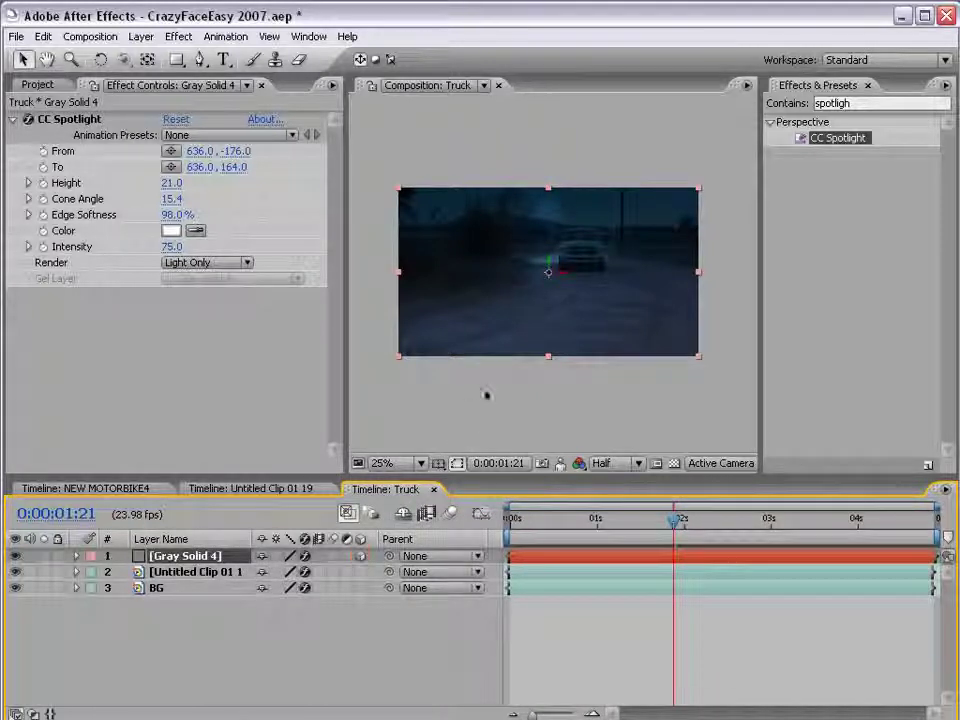
- Move and tilt the spotlight onto the road below the truck, with Intensity 169
key(".")
key(".")
key("w")
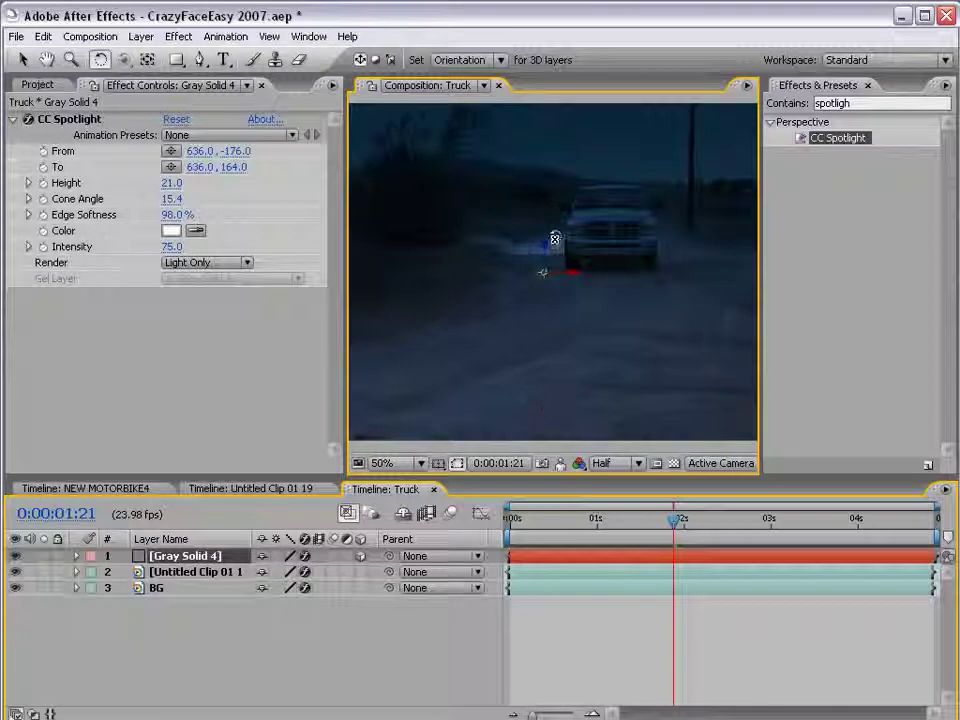
key("v")
left_click_drag(546, 265, 556, 356)
key("w")
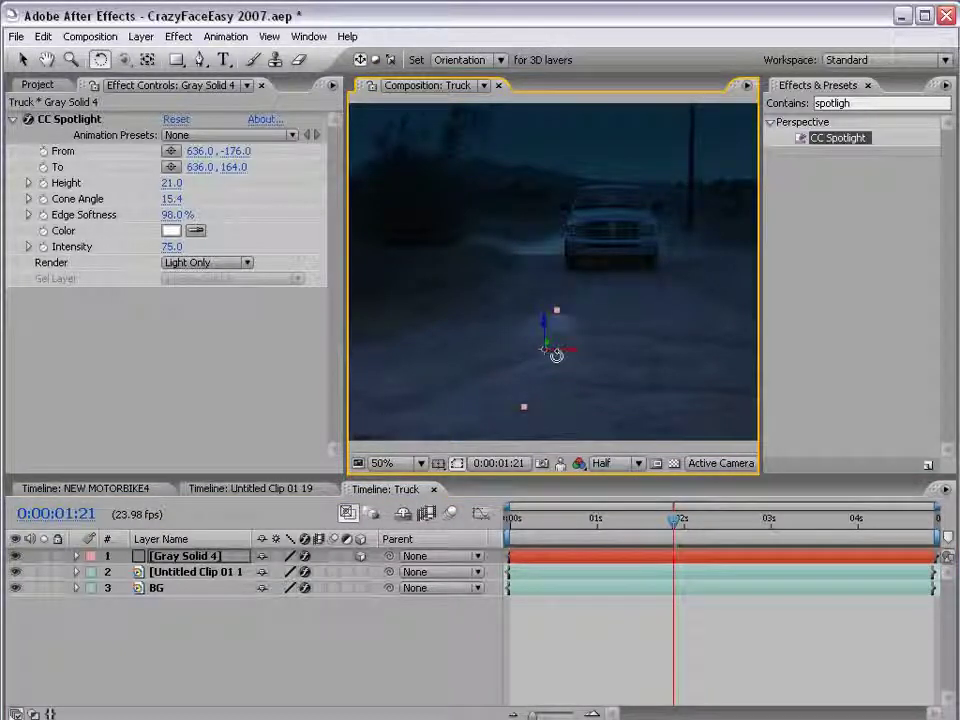
key("v")
left_click(553, 628)
left_click(538, 561)
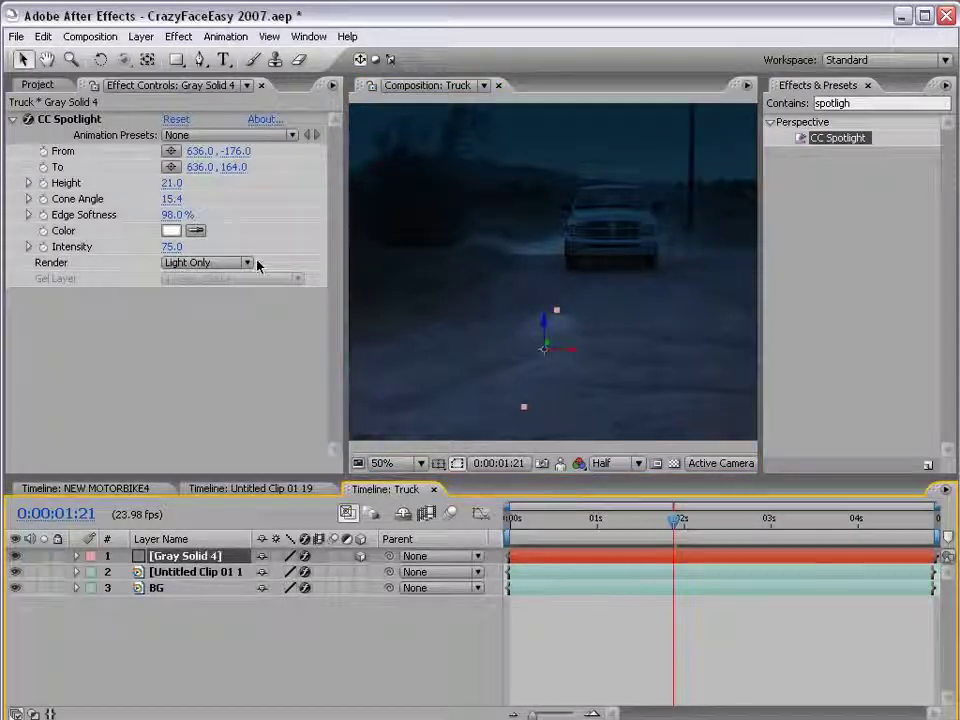
left_click_drag(172, 247, 278, 246)
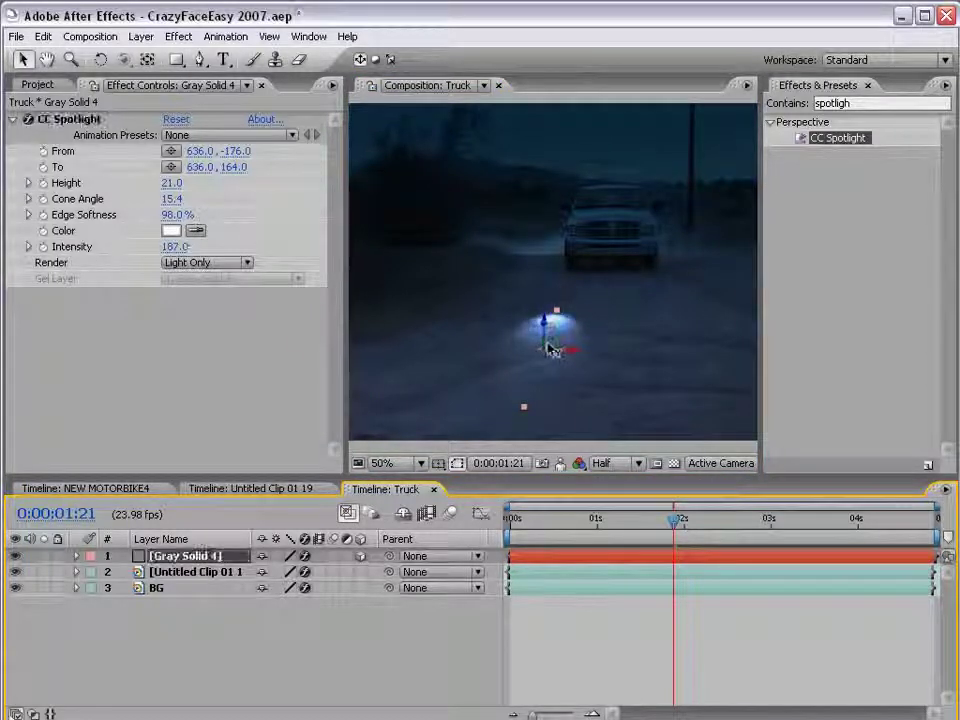
mouse_move(553, 333)
left_mouse_down()
mouse_move(584, 307)
mouse_move(683, 307)
left_mouse_up()
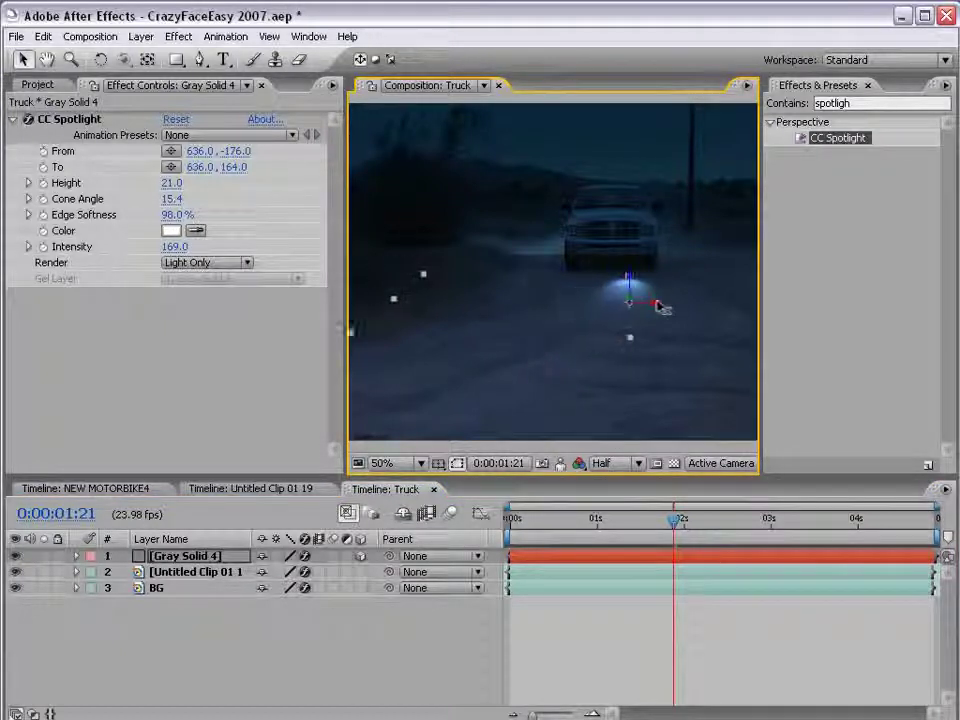
- Duplicate the spotlight solid and place the copy under the left headlight
left_click(602, 559)
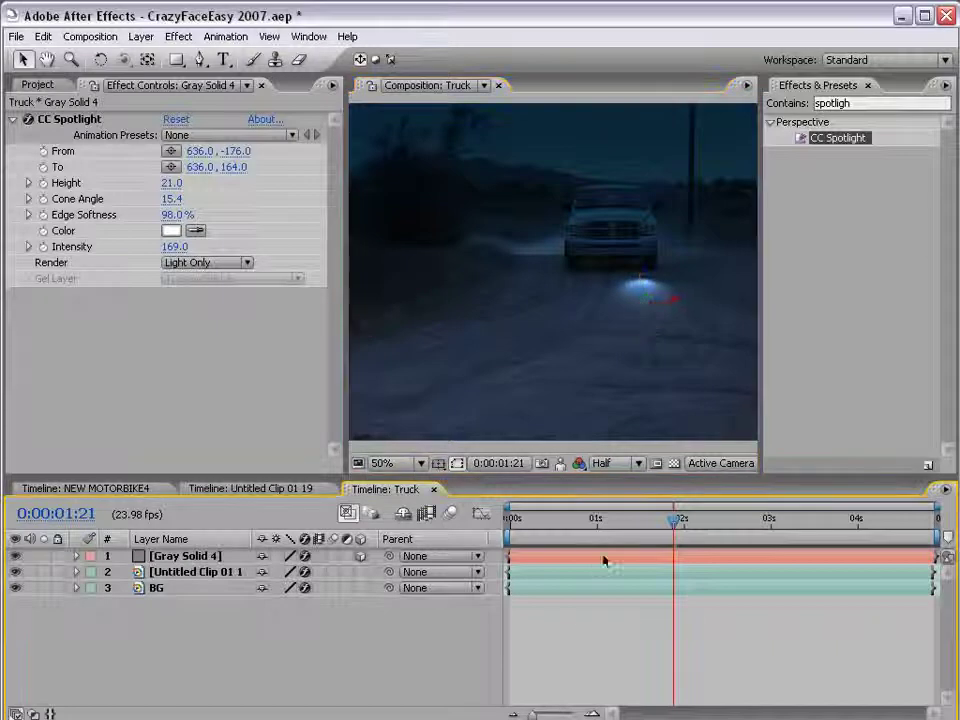
key("ctrl+d")
left_click_drag(664, 305, 582, 304)
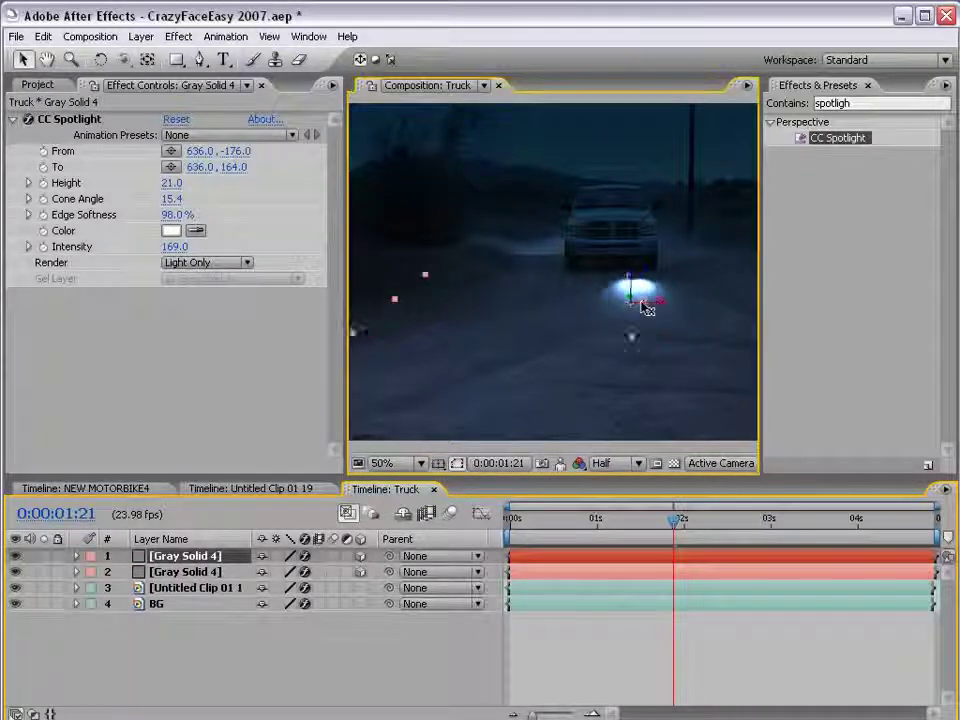
left_click(574, 656)
key("grave")
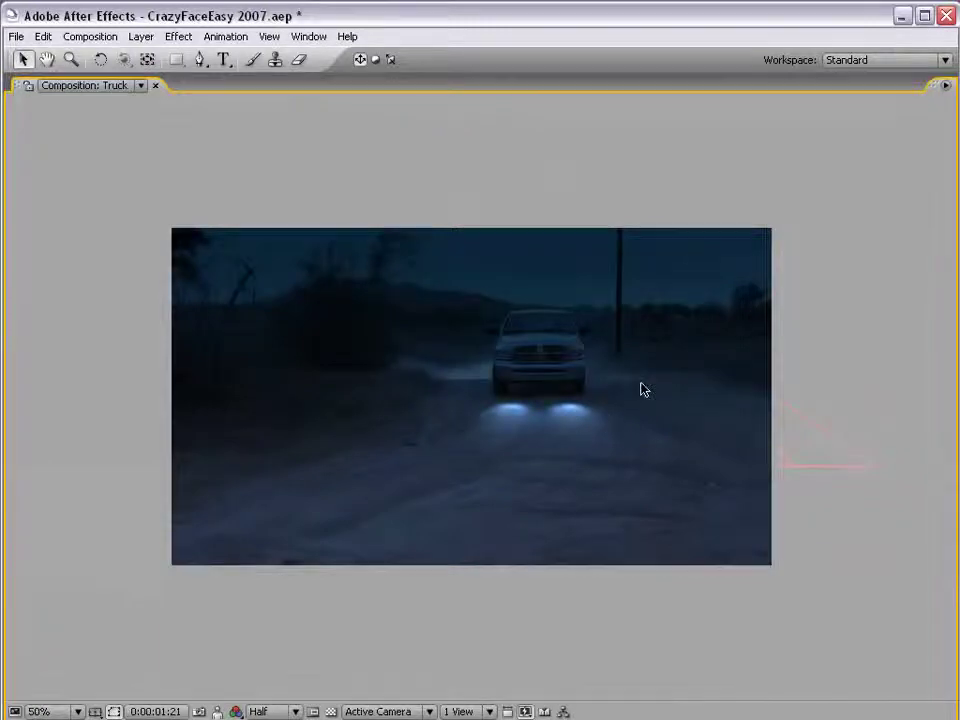
key("grave")
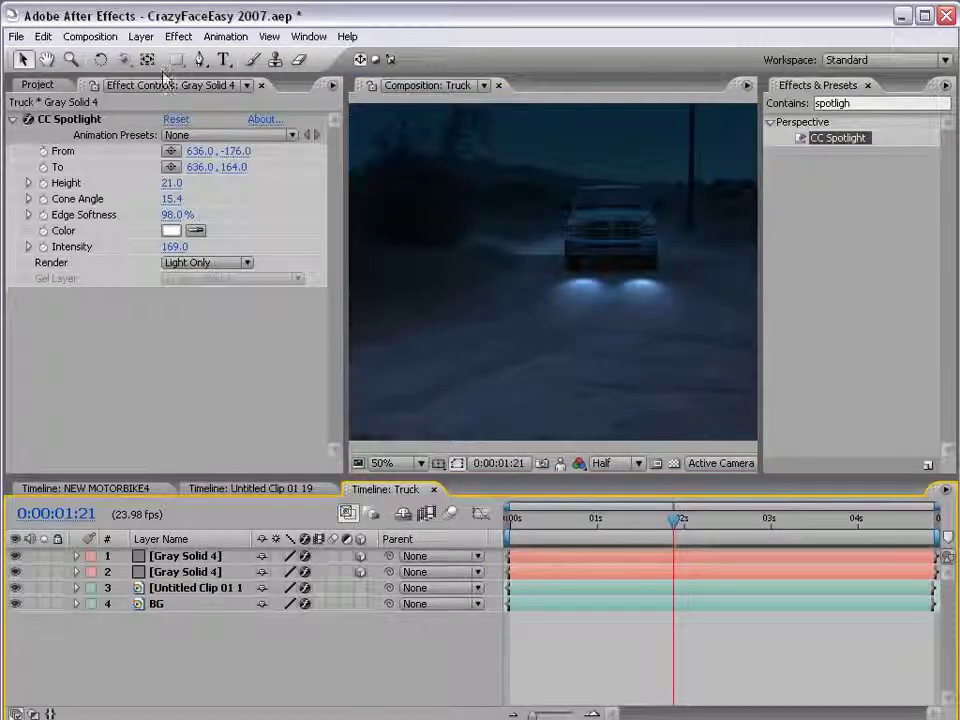
- Add a Null Object layer, Null 4, and make it a 3D layer
left_click(141, 36)
mouse_move(190, 56)
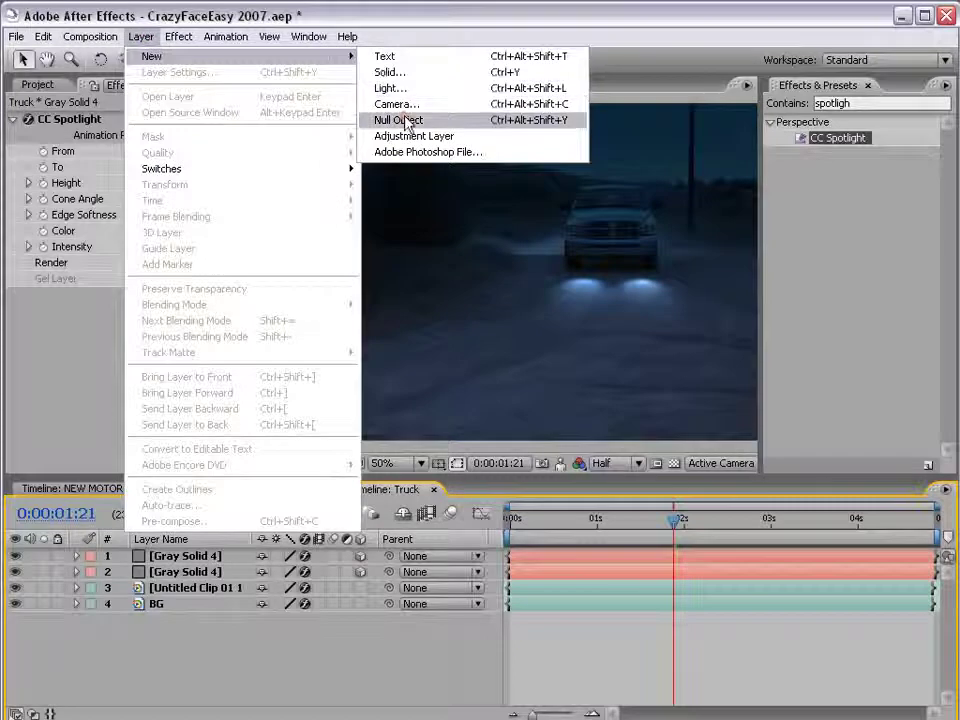
left_click(406, 122)
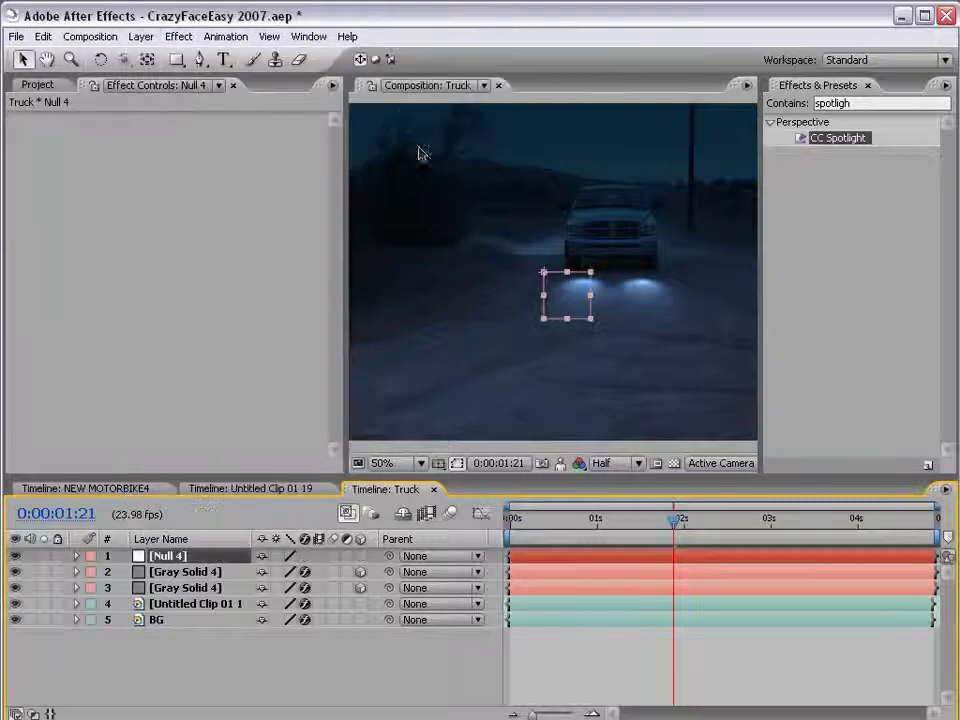
left_click(361, 556)
left_click(803, 628)
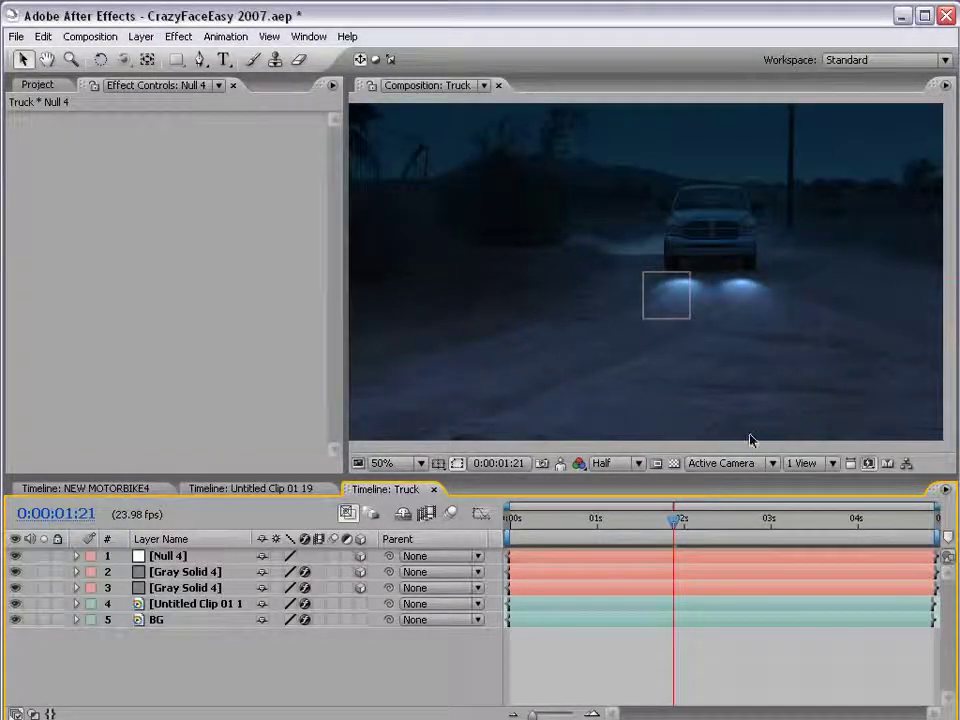
- In Top view, push Null 4 back to the lights' depth, then return to Active Camera
left_click(727, 472)
left_click(722, 553)
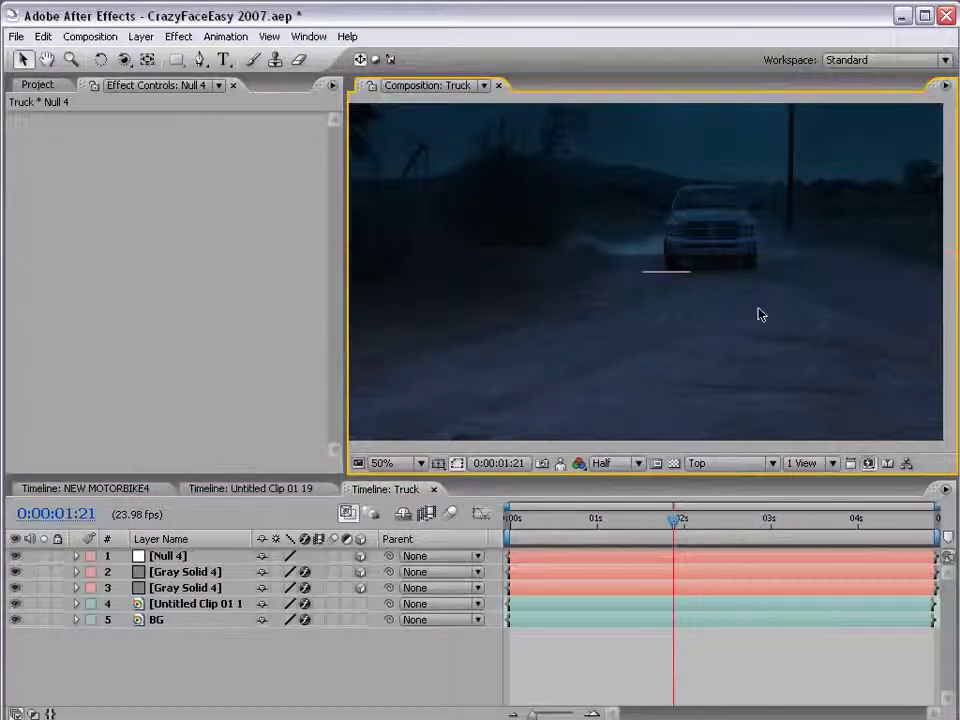
scroll(697, 274, "down", 1)
left_click(638, 334)
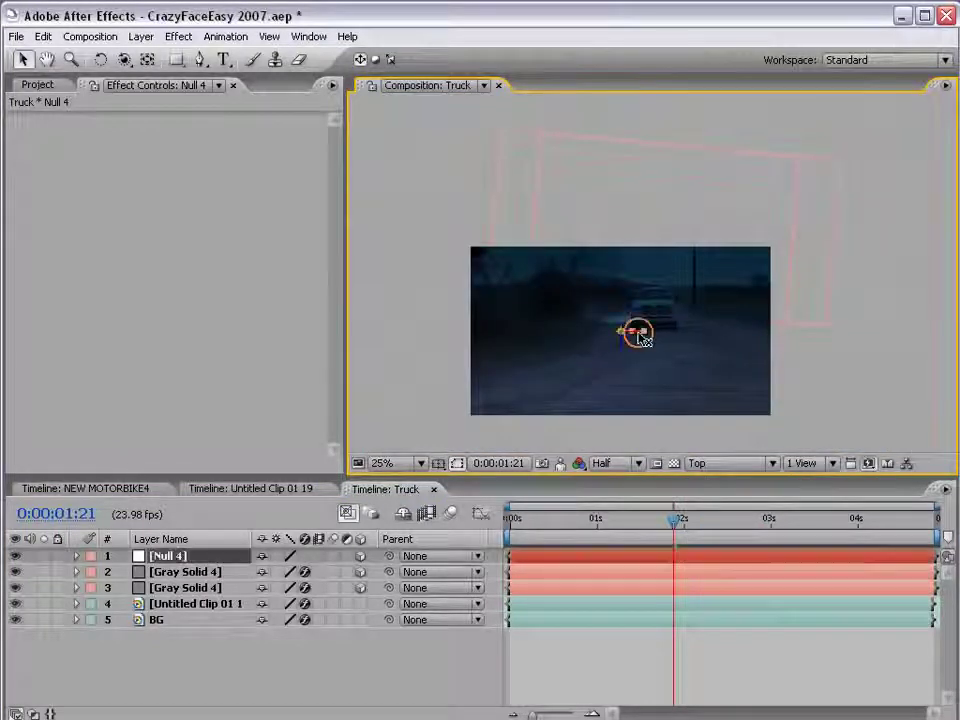
mouse_move(627, 342)
left_mouse_down()
mouse_move(676, 152)
mouse_move(686, 152)
left_mouse_up()
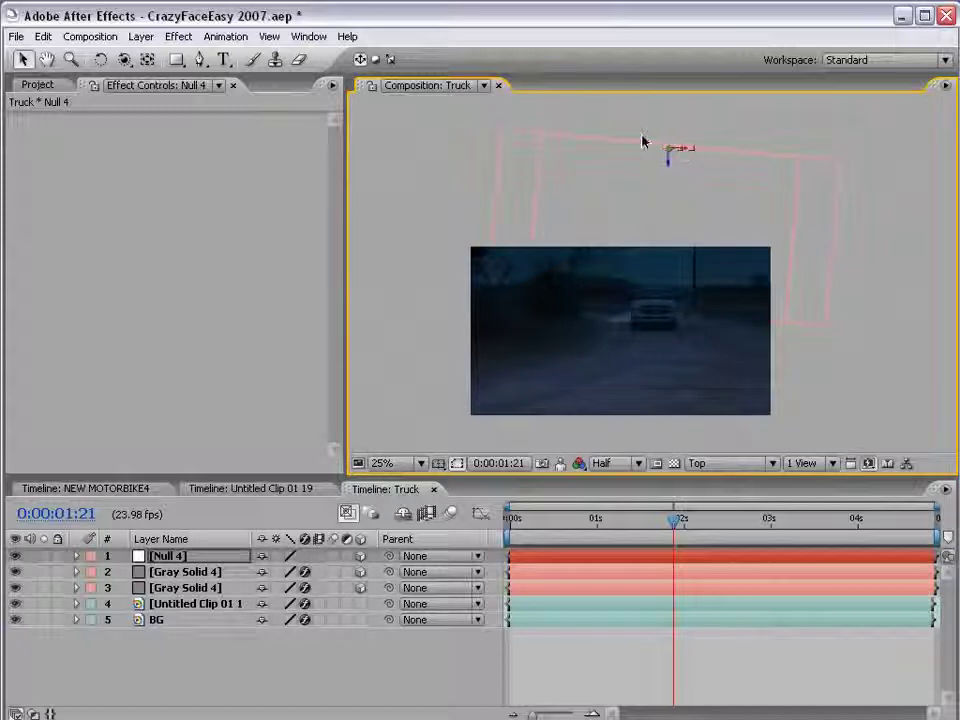
key("period")
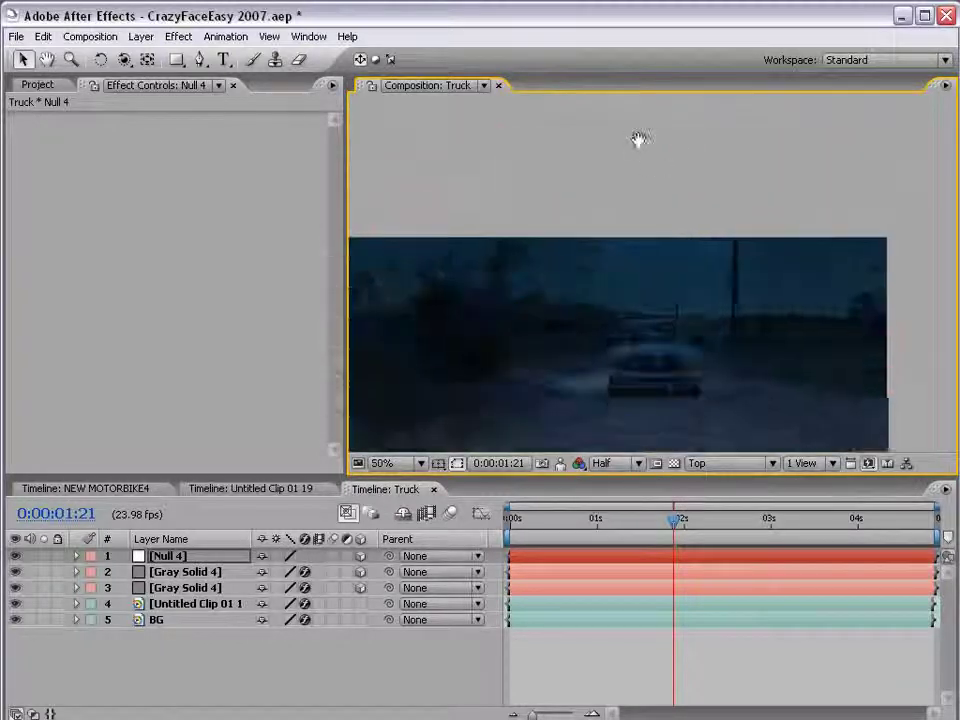
left_click_drag(636, 141, 623, 274)
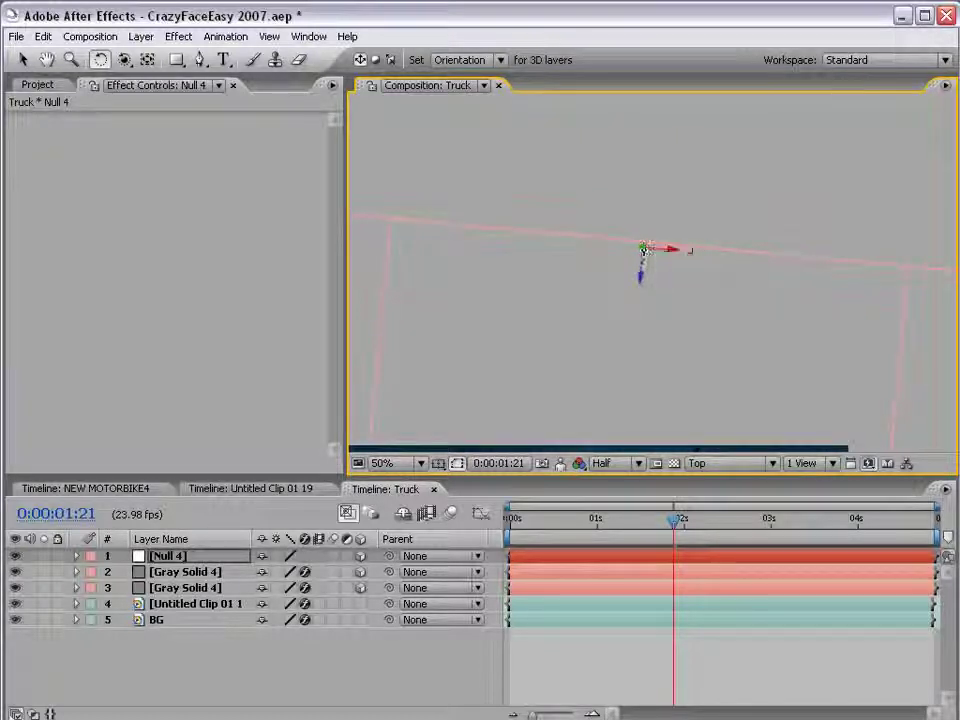
left_click(707, 624)
key("v")
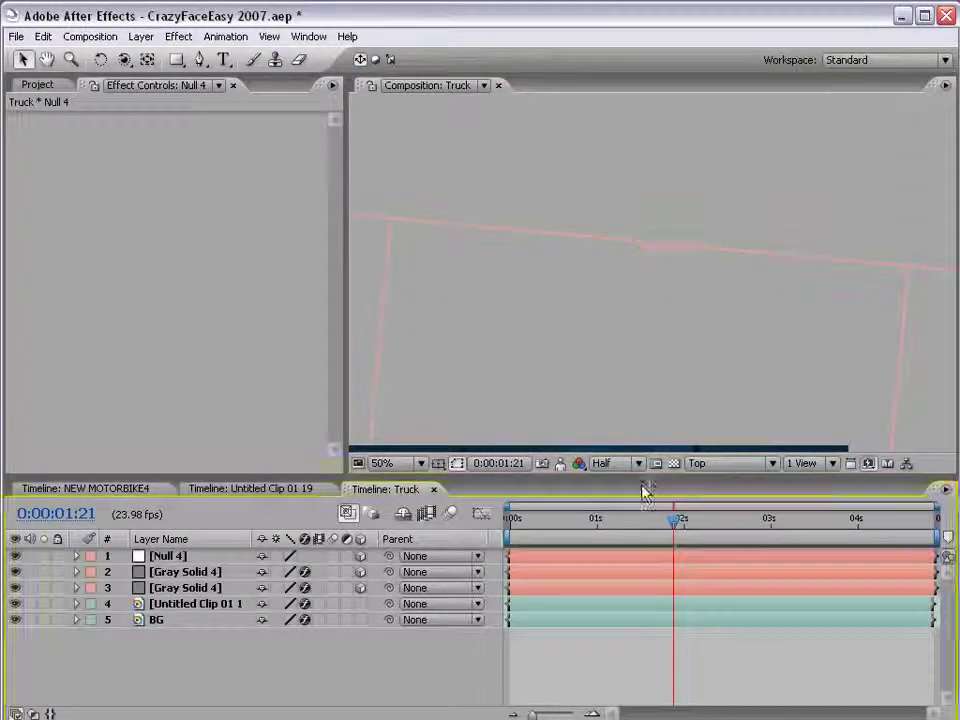
left_click(703, 467)
left_click(714, 484)
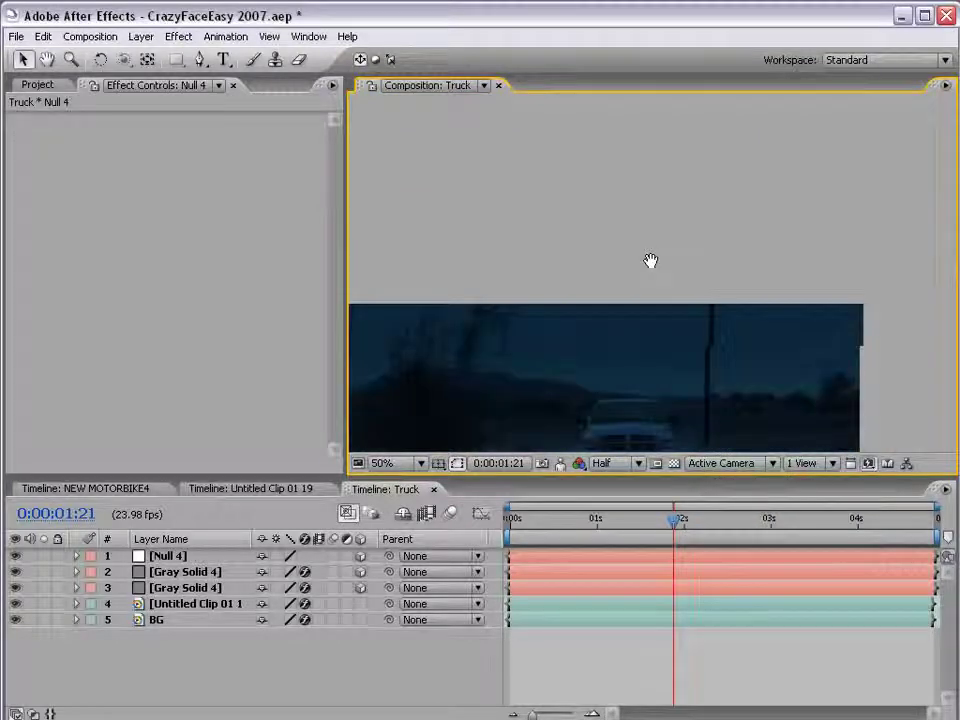
left_click_drag(620, 268, 605, 244)
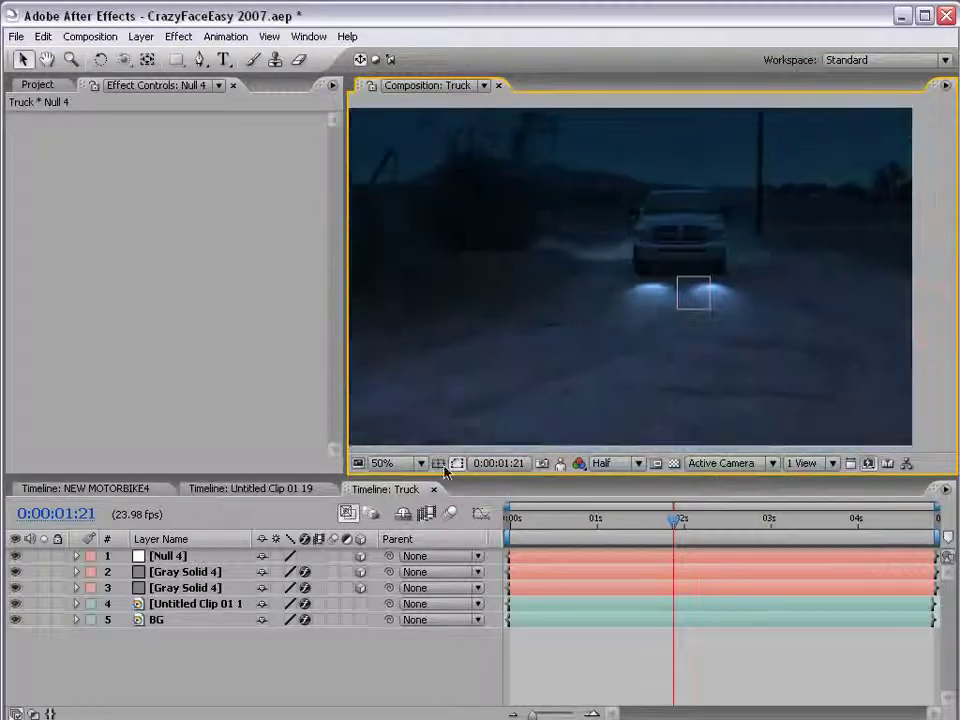
- Parent both spotlight solids to Null 4 and enlarge the null over the headlights
left_click(170, 572)
left_click(168, 588, "shift")
left_click_drag(389, 587, 165, 556)
left_click(690, 305)
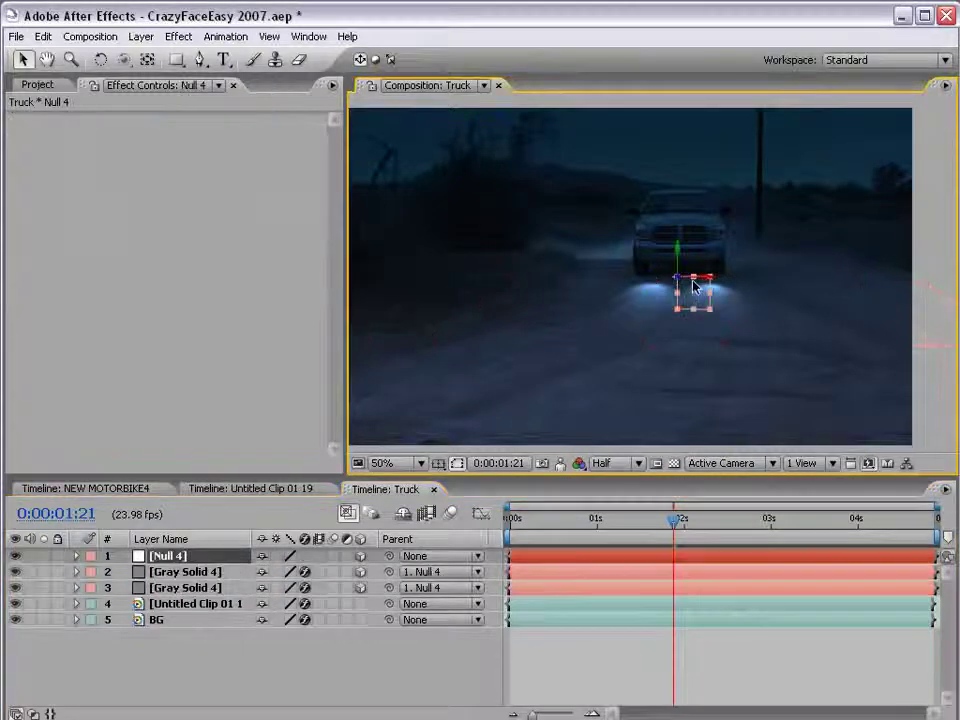
mouse_move(711, 278)
left_mouse_down()
mouse_move(731, 284)
mouse_move(698, 274)
left_mouse_up()
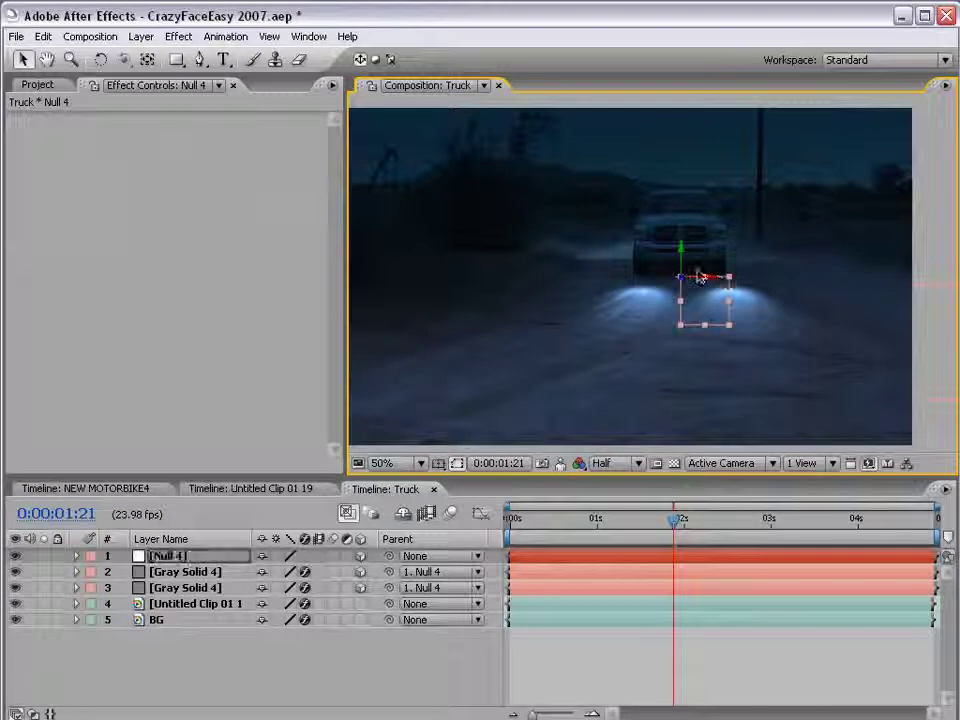
key("w")
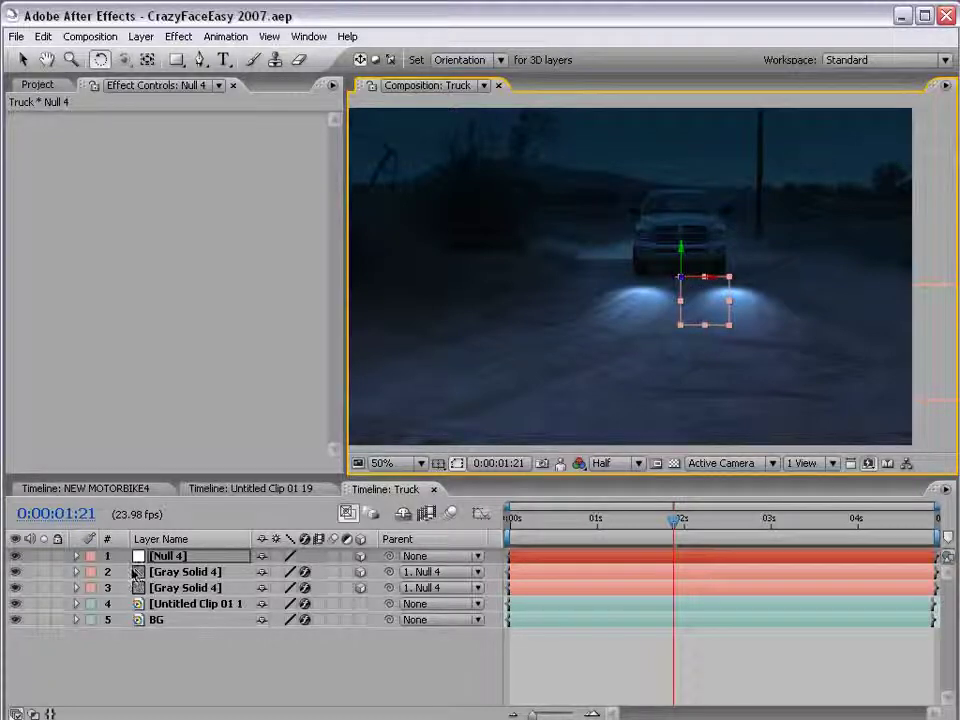
- Rename both spotlight solid layers Spot
left_click(179, 576)
key("Return")
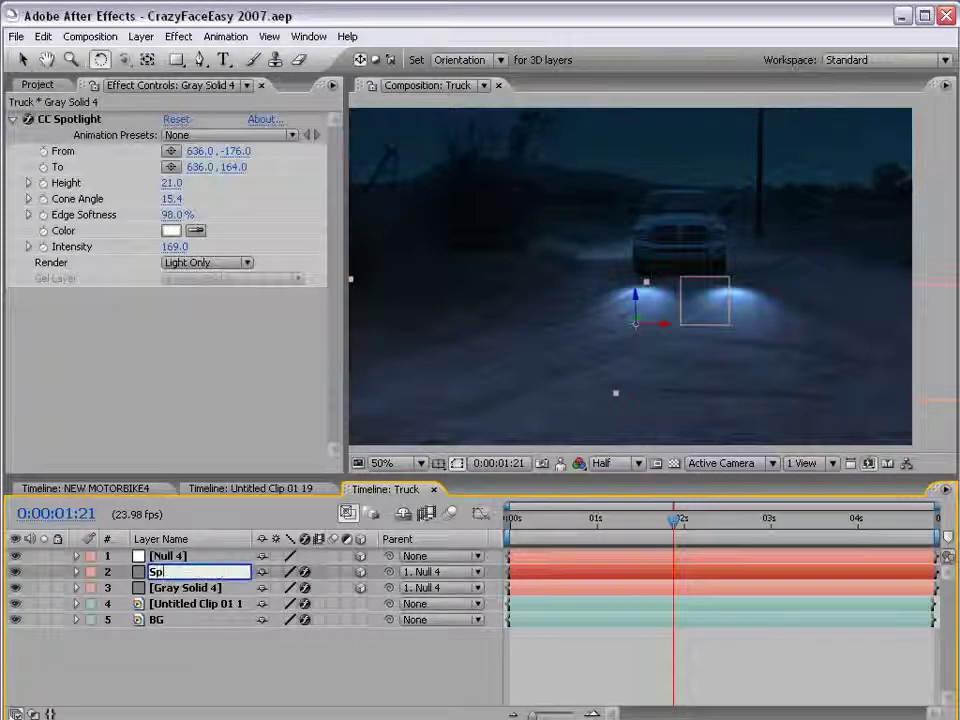
left_click(180, 588)
key("Return")
type("t")
key("Return")
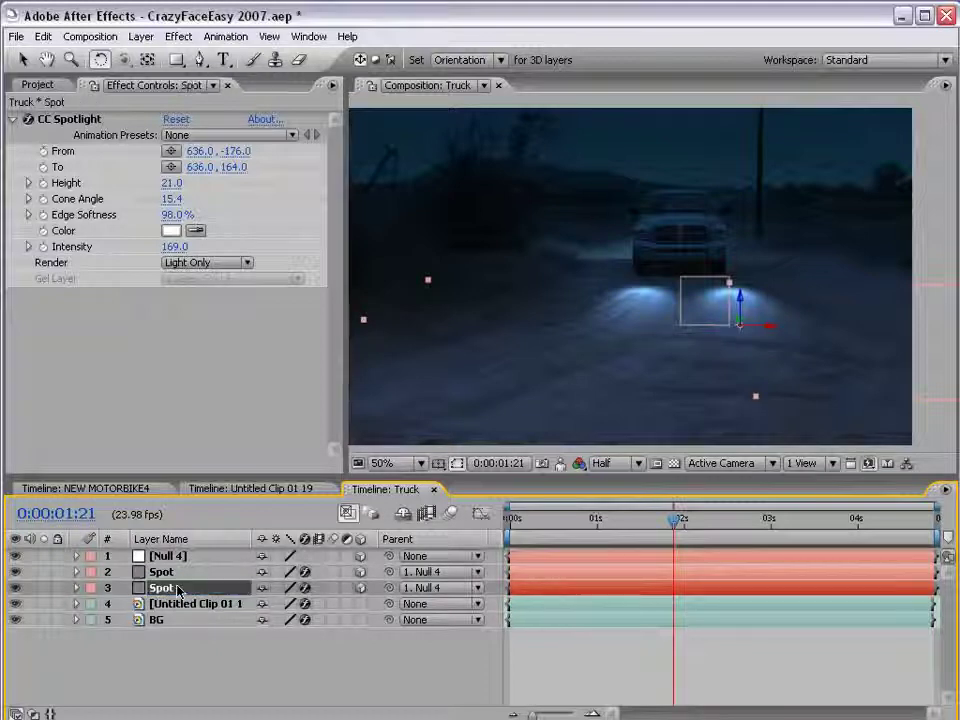
- Reveal Null 4's Position, Scale and Orientation and set their starting keyframes
left_click(190, 556)
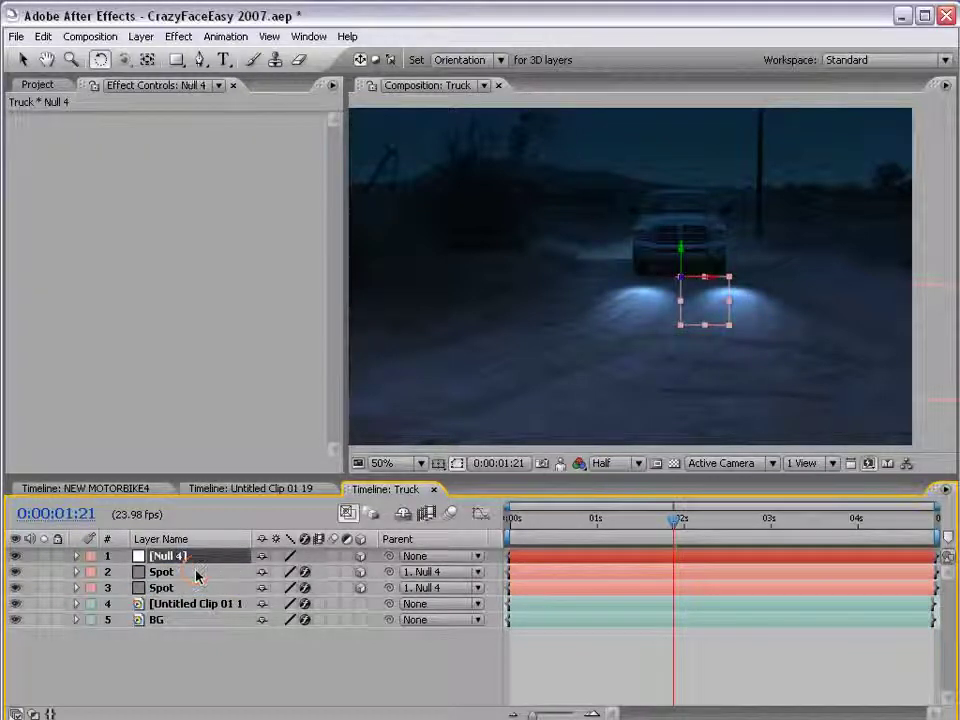
key("p")
key("shift+s")
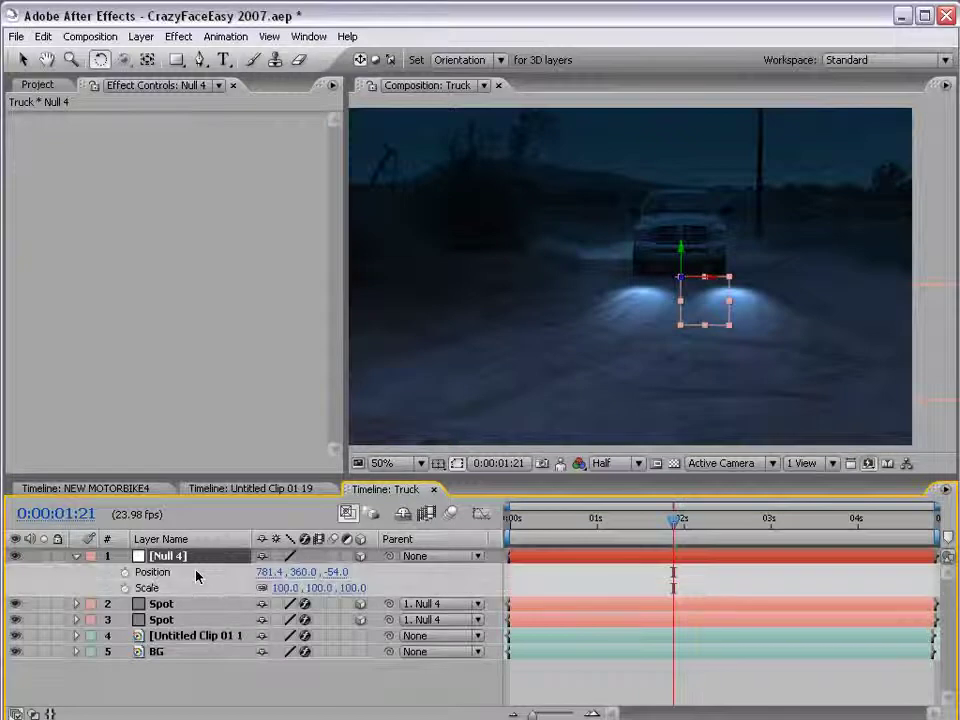
key("shift+r")
left_click(154, 572)
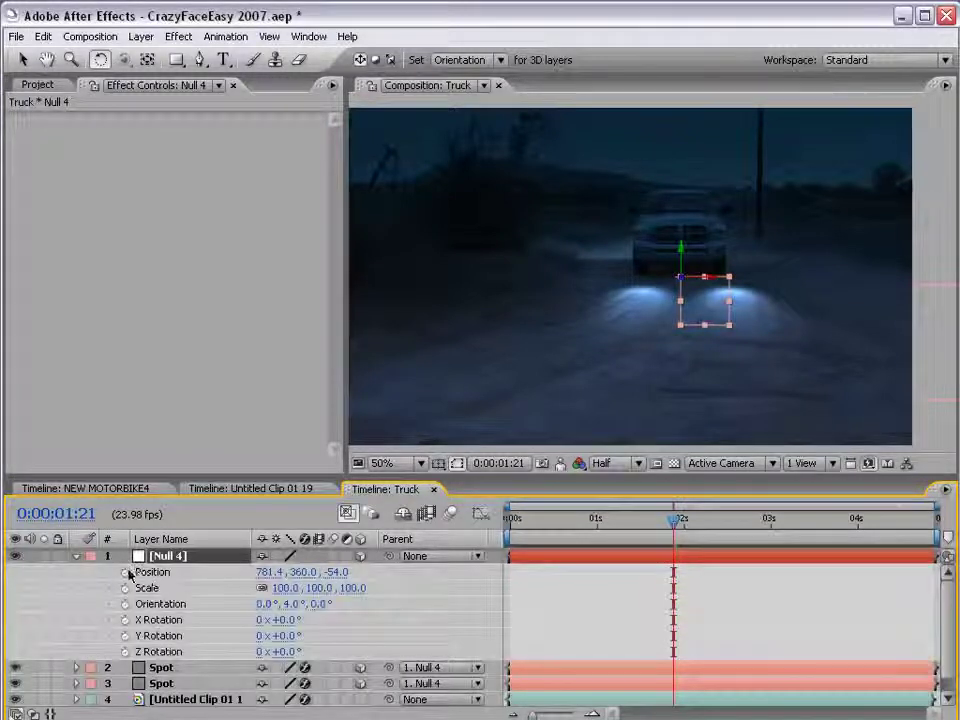
left_click(170, 604, "shift")
left_click(124, 604)
left_click(195, 607)
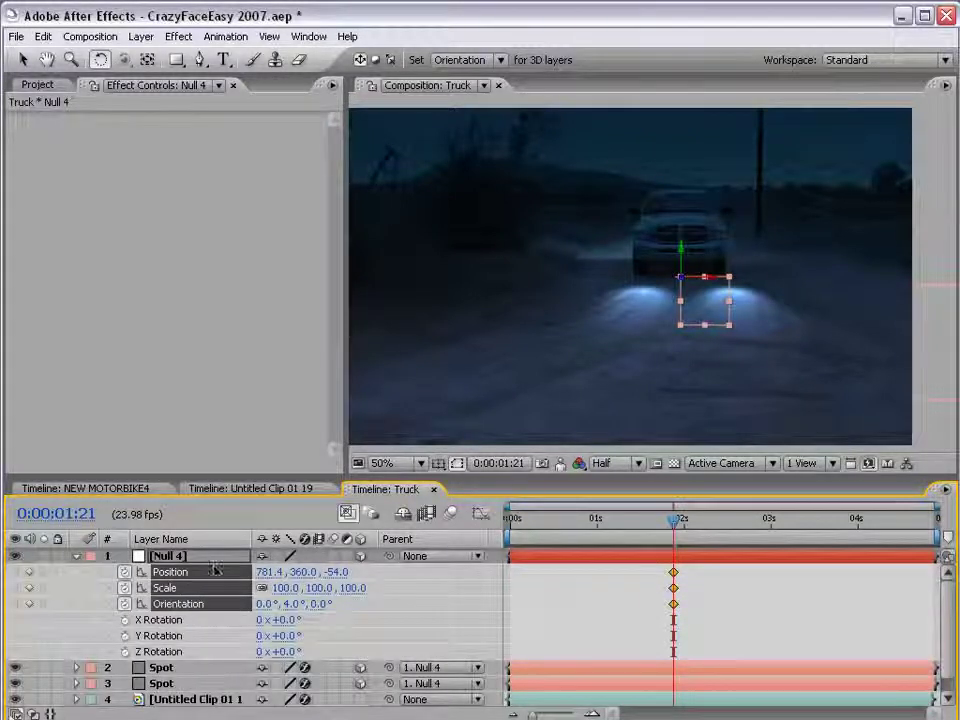
key("v")
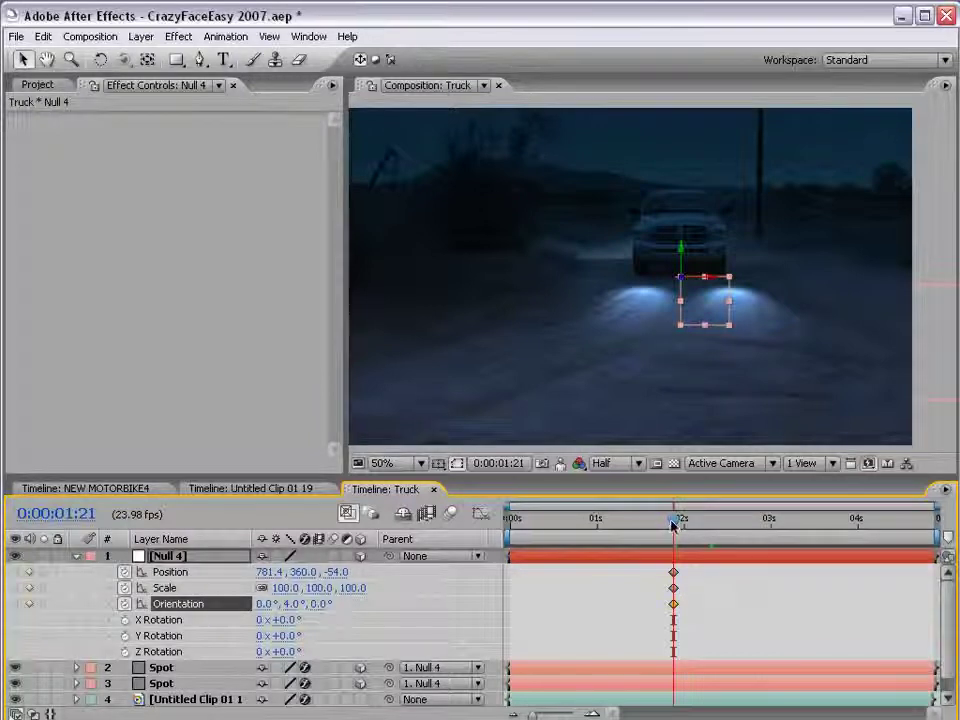
- At 0:00:02:07, move Null 4 back and turn it 14 degrees, then scrub to 0:00:02:14 to check
key("shift+Page_Down")
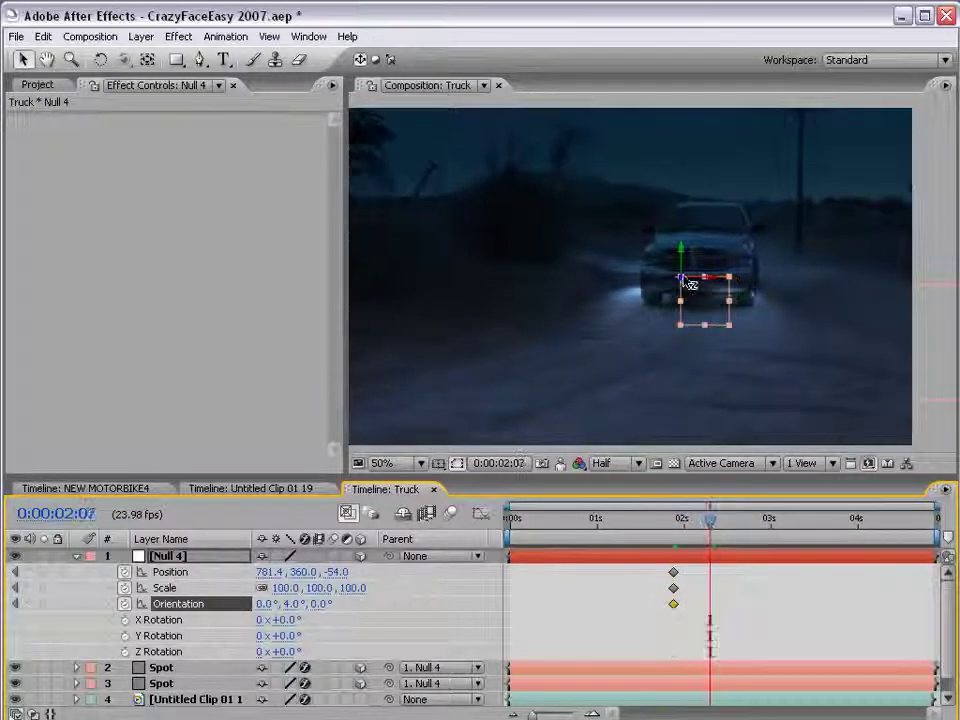
left_click_drag(687, 285, 949, 266)
mouse_move(697, 289)
left_mouse_down()
mouse_move(612, 280)
mouse_move(588, 261)
left_mouse_up()
key("w")
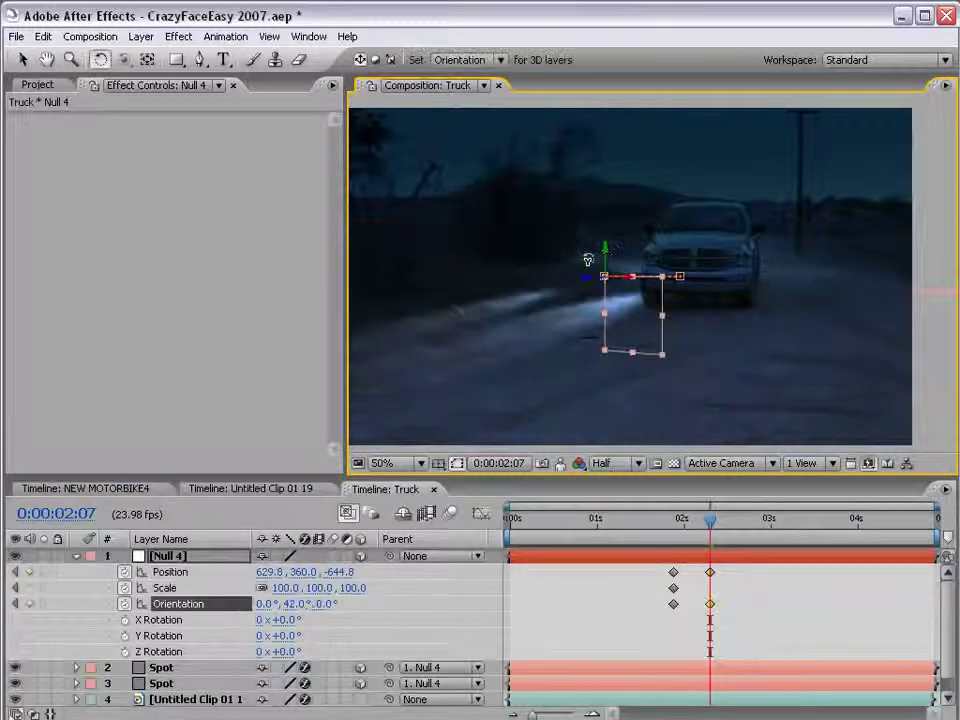
key("ctrl+z")
key("ctrl+z")
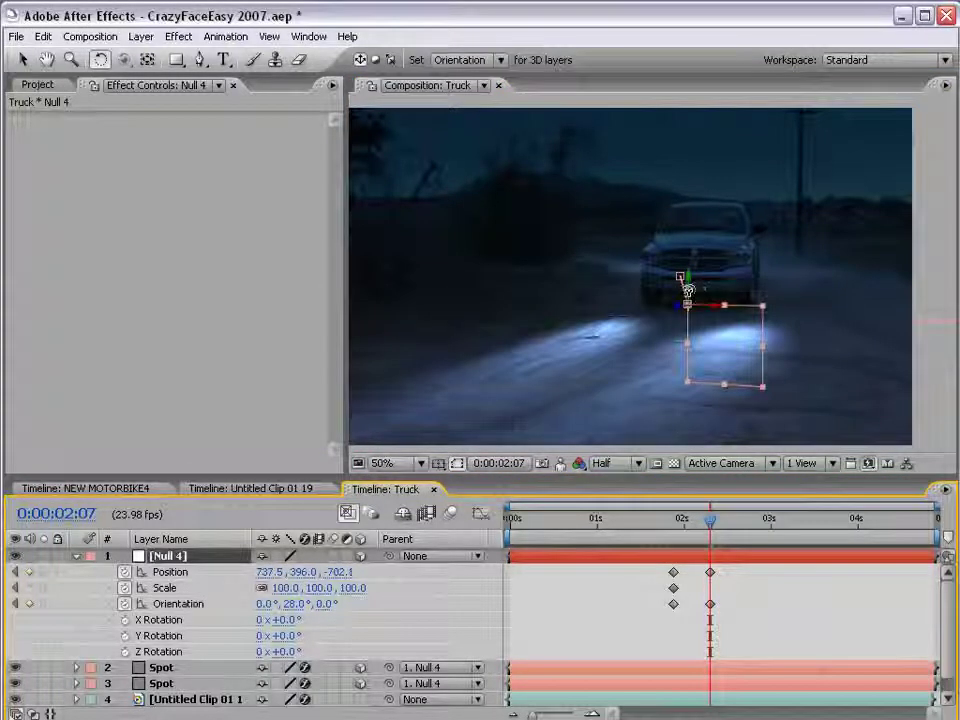
left_click_drag(688, 290, 696, 290)
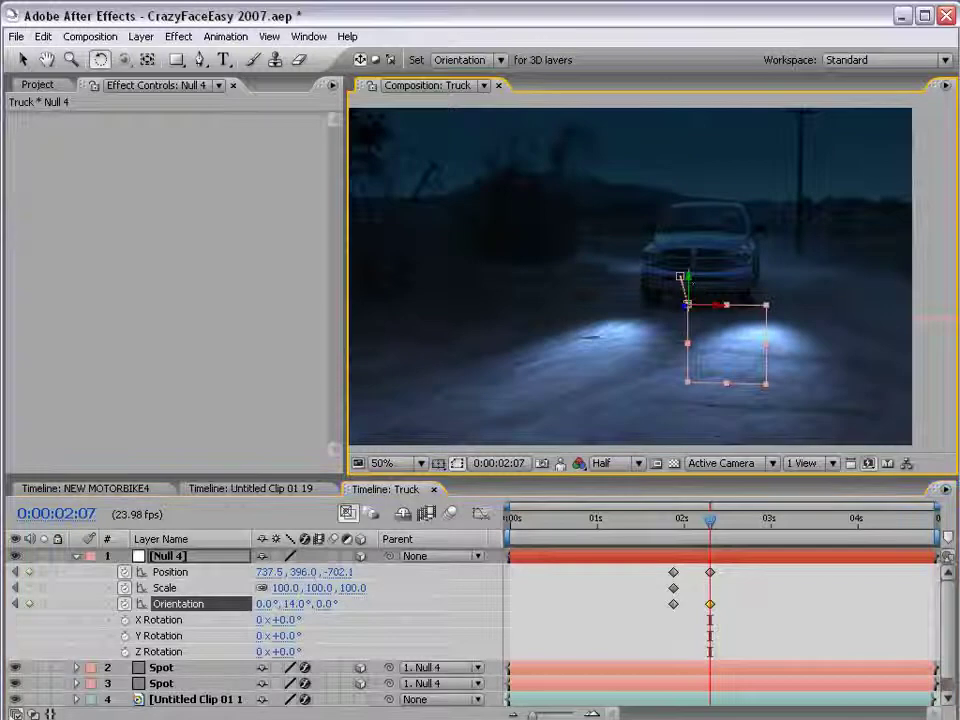
key("v")
mouse_move(697, 313)
left_mouse_down()
mouse_move(737, 315)
mouse_move(714, 315)
left_mouse_up()
left_click(775, 612)
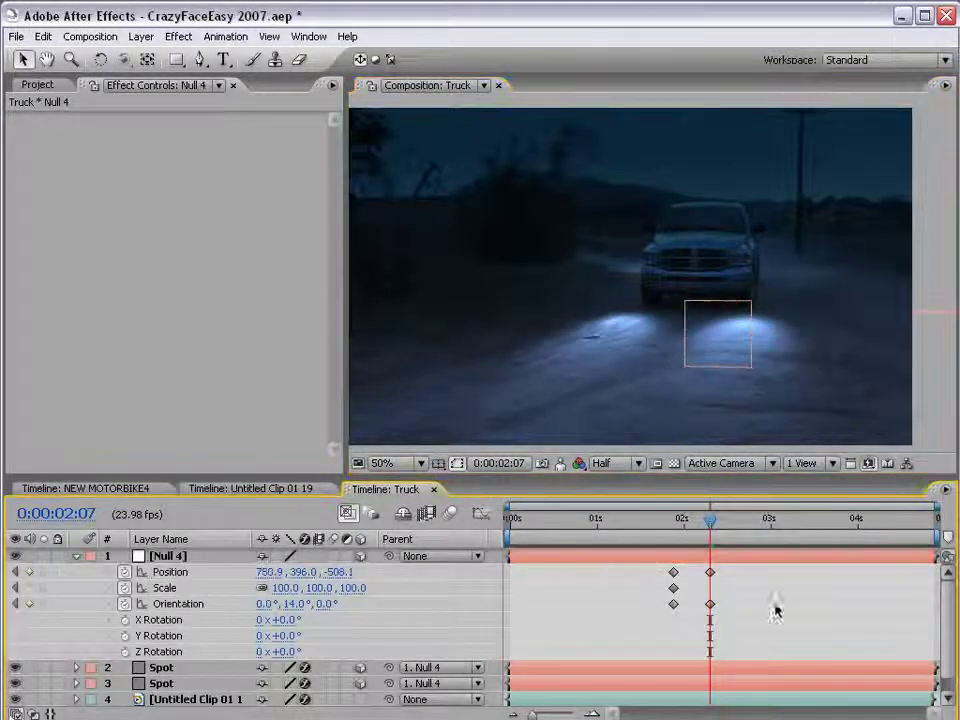
left_click(695, 520)
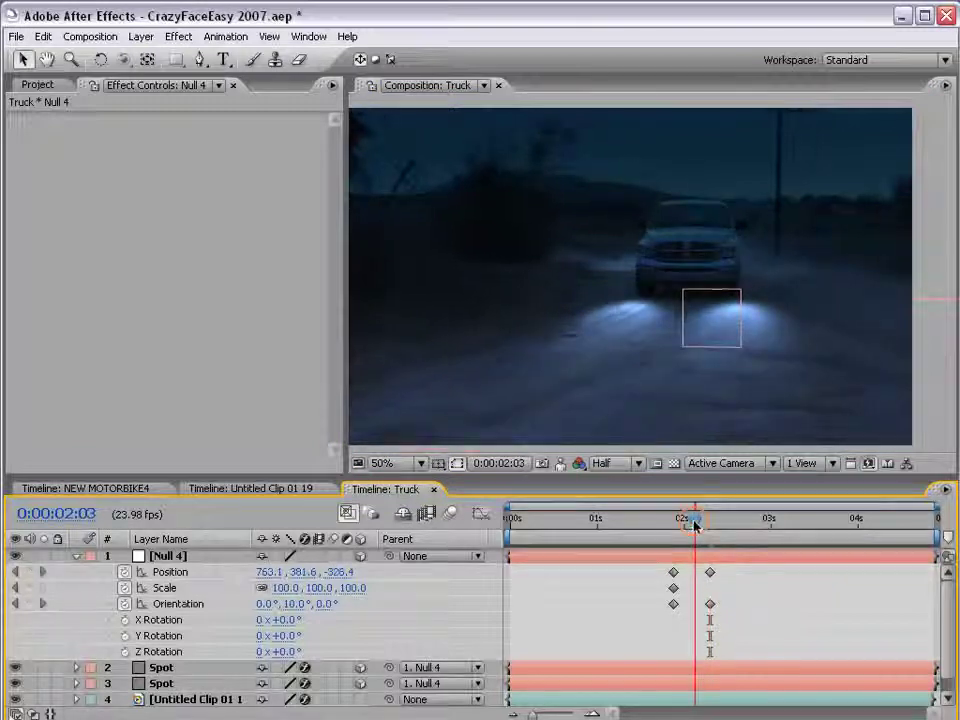
left_click_drag(696, 524, 735, 522)
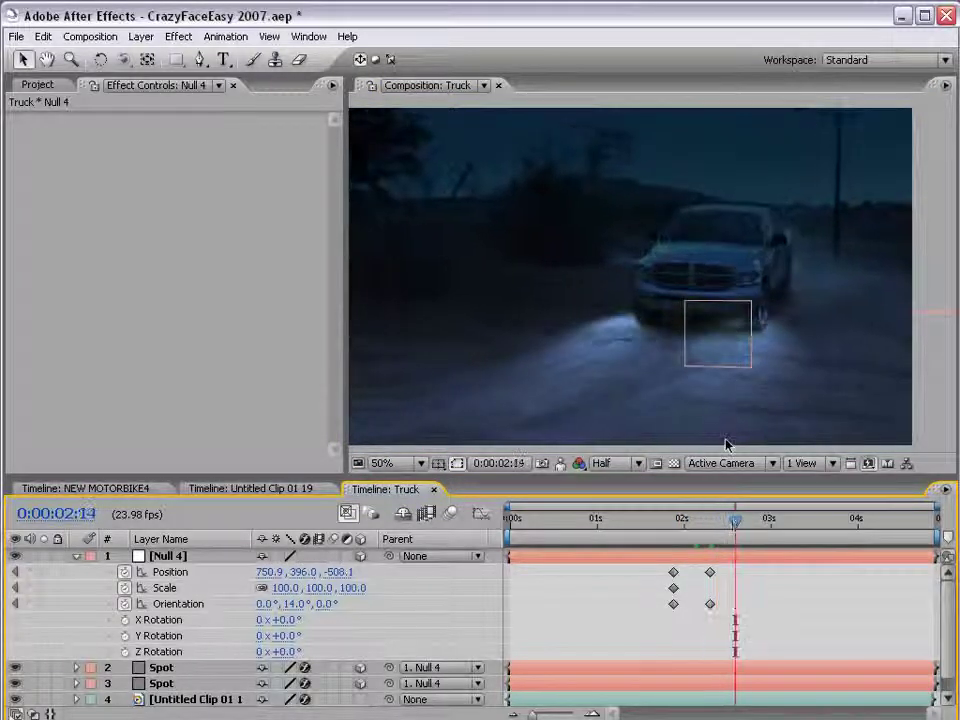
- Move and rotate Null 4 at 0:00:02:14 to re-aim the headlights, preview, and save the project
left_click(714, 557)
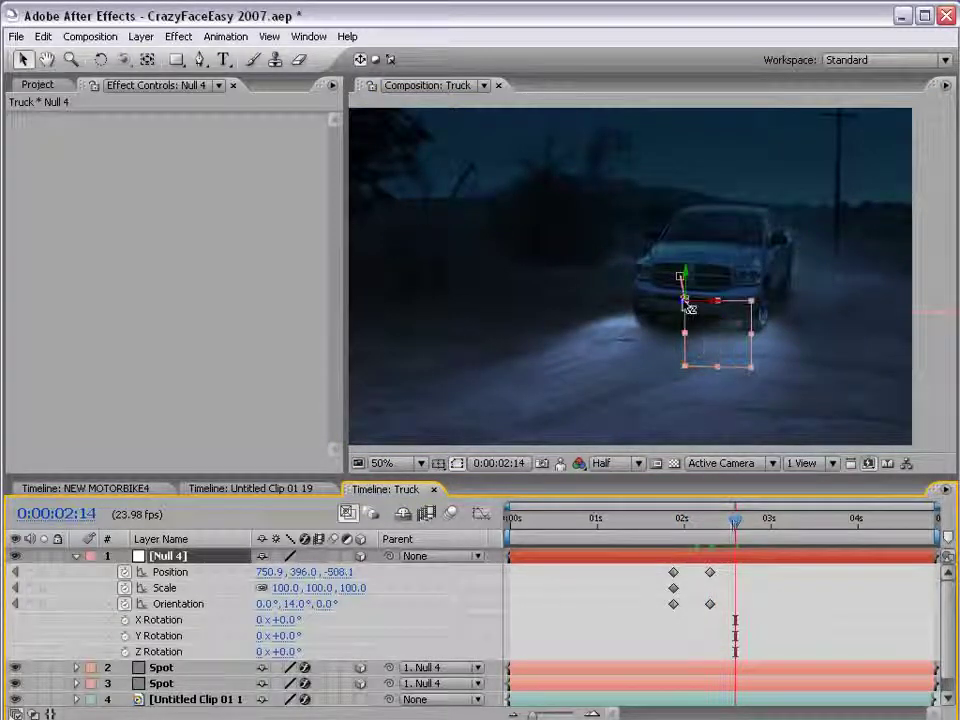
left_click_drag(690, 308, 566, 378)
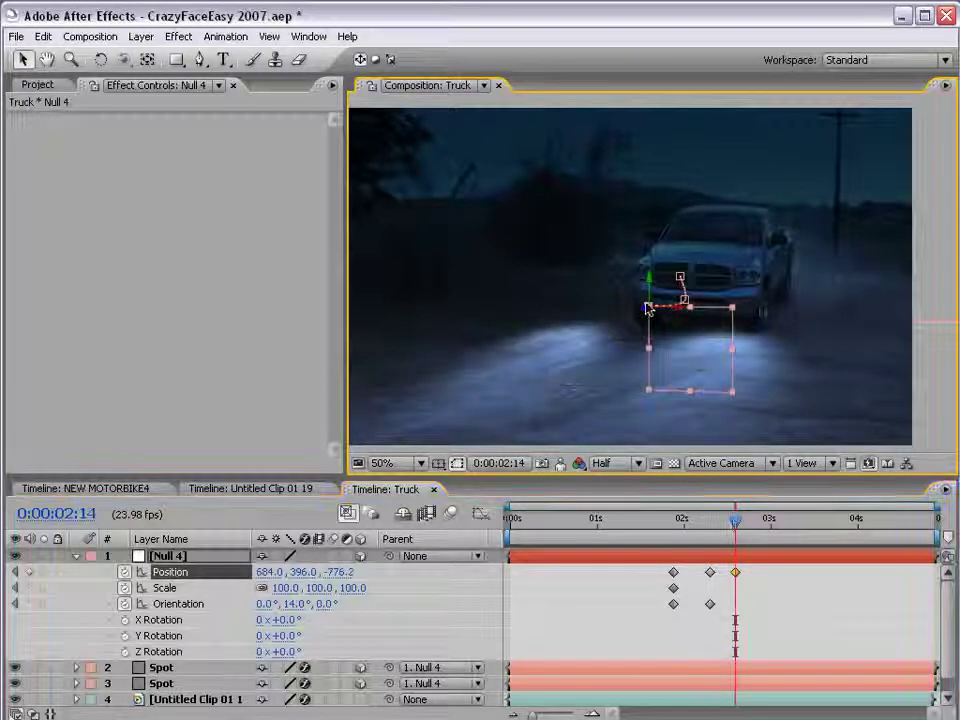
key("w")
mouse_move(648, 305)
left_mouse_down()
mouse_move(640, 291)
mouse_move(576, 375)
left_mouse_up()
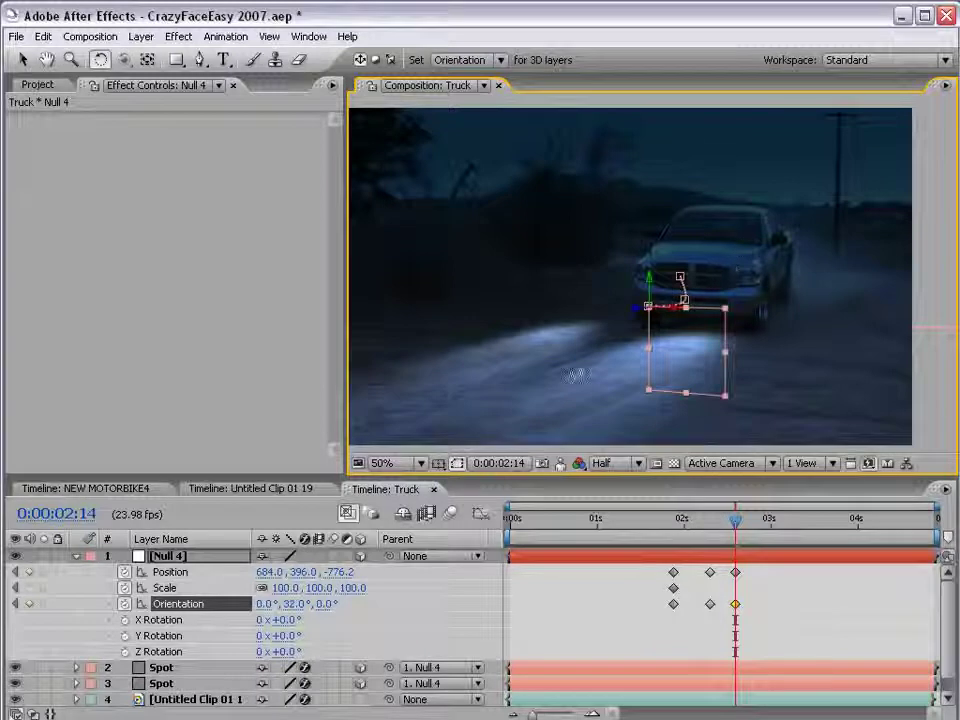
left_click_drag(735, 524, 676, 529)
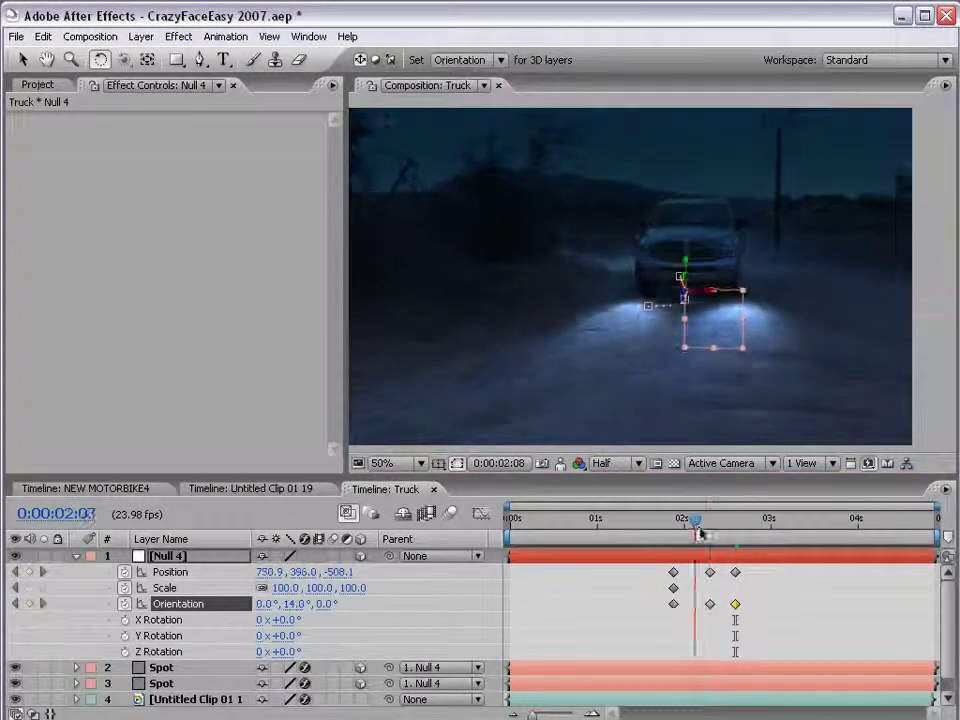
left_click(678, 531)
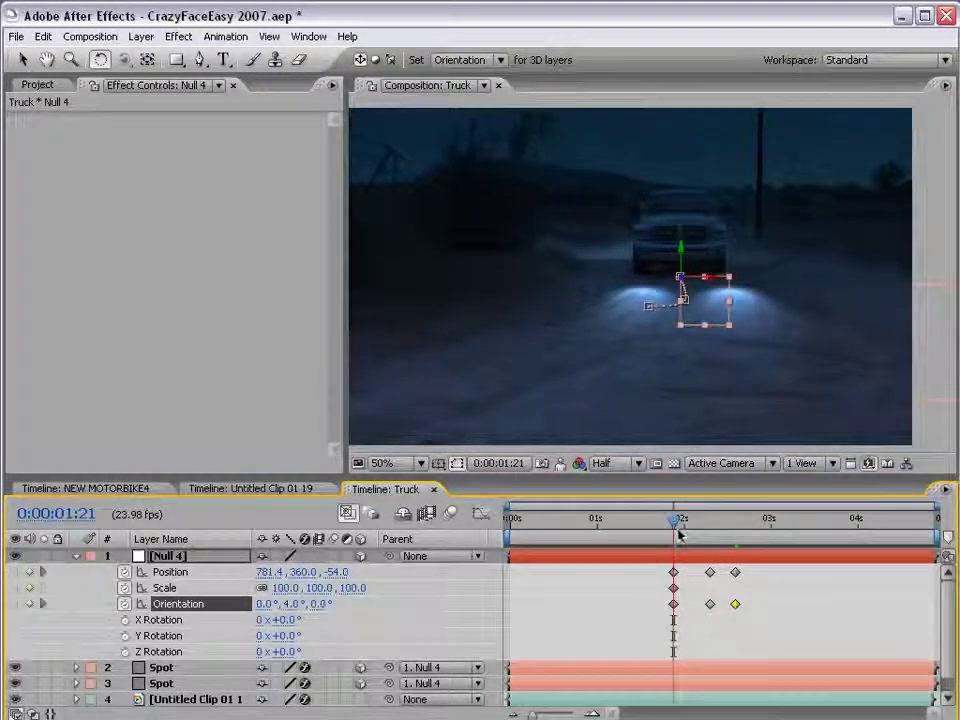
left_click(735, 522)
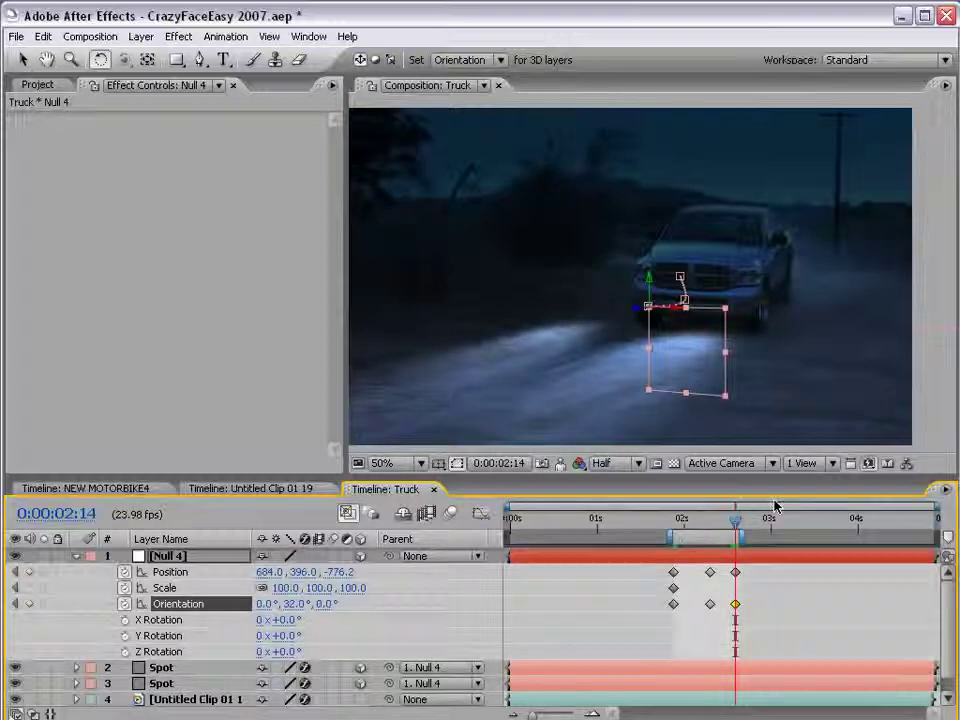
key("KP_0")
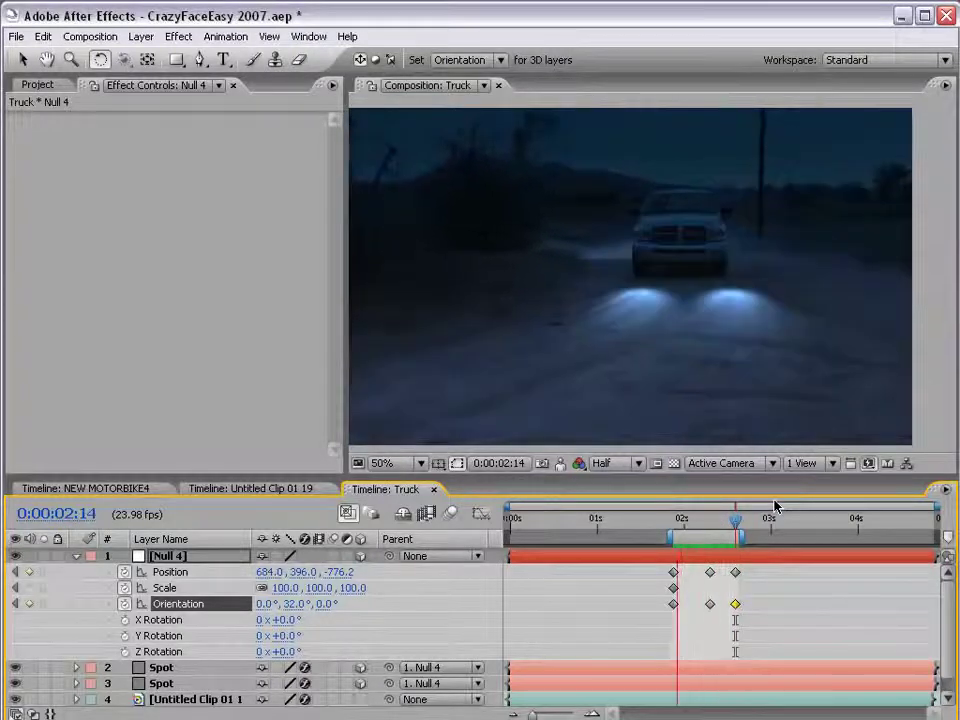
key("space")
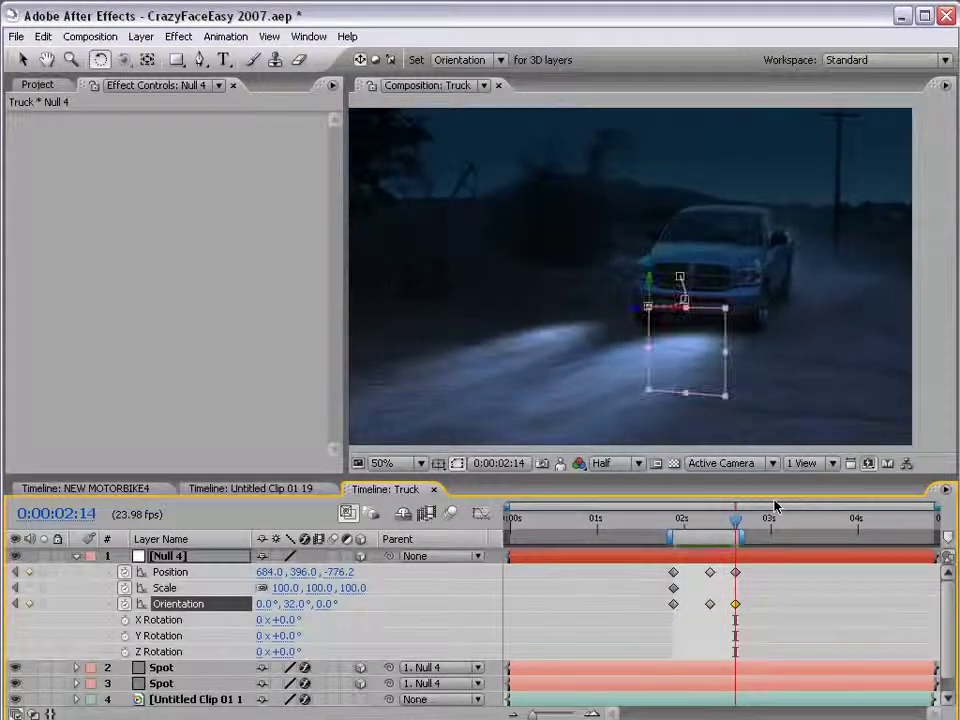
key("v")
key("ctrl+s")
- Delete the extra Orientation keyframe on Null 4 and preview the animation again
left_click(760, 590)
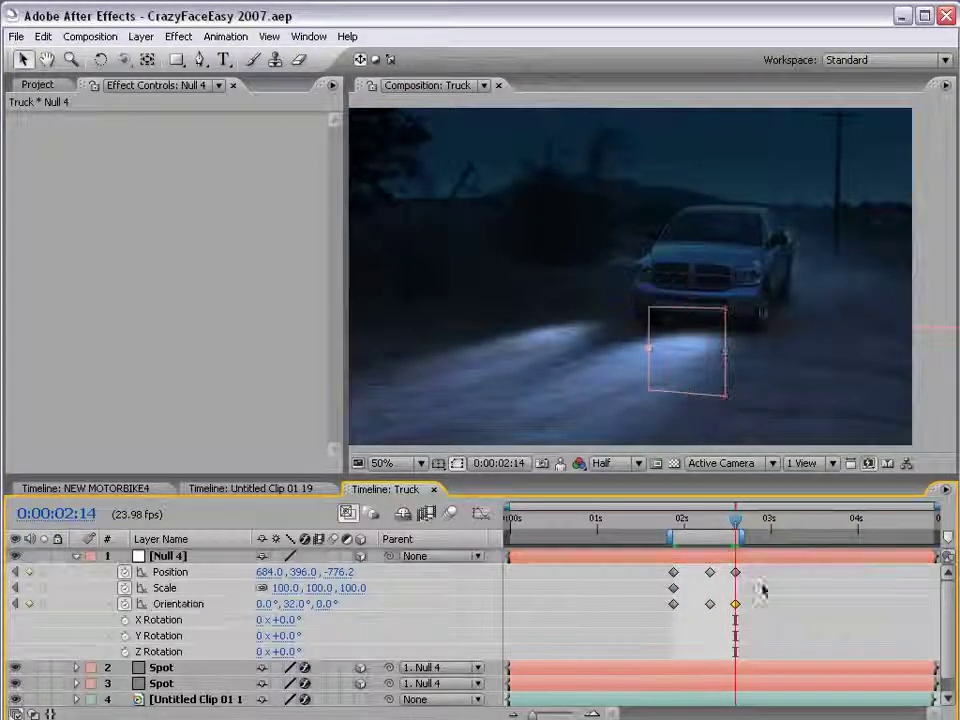
left_click(709, 604)
key("Delete")
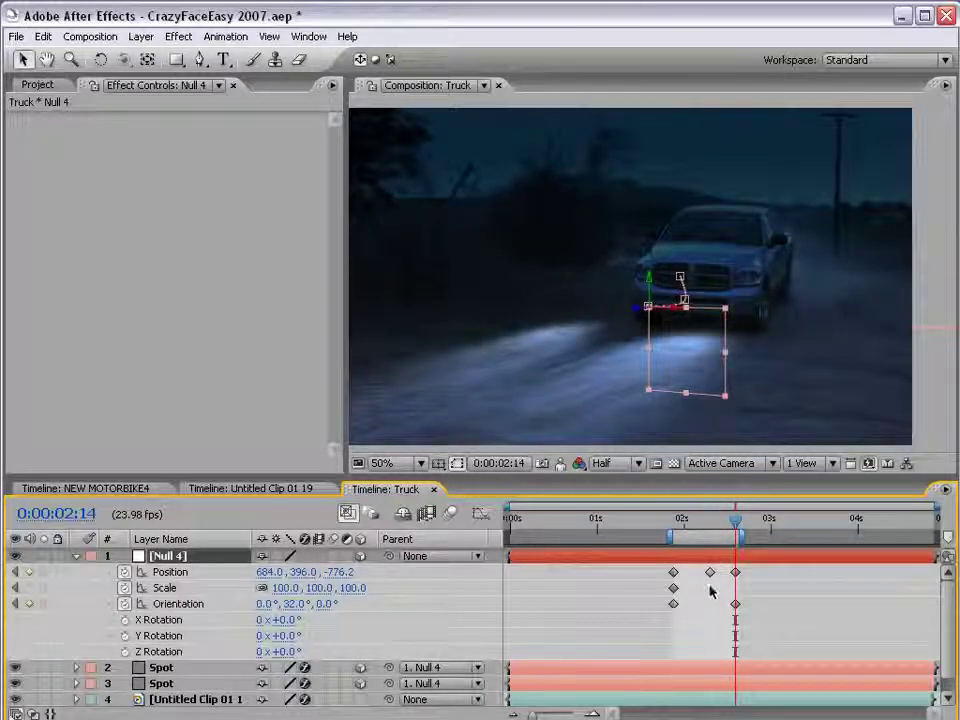
key("KP_0")
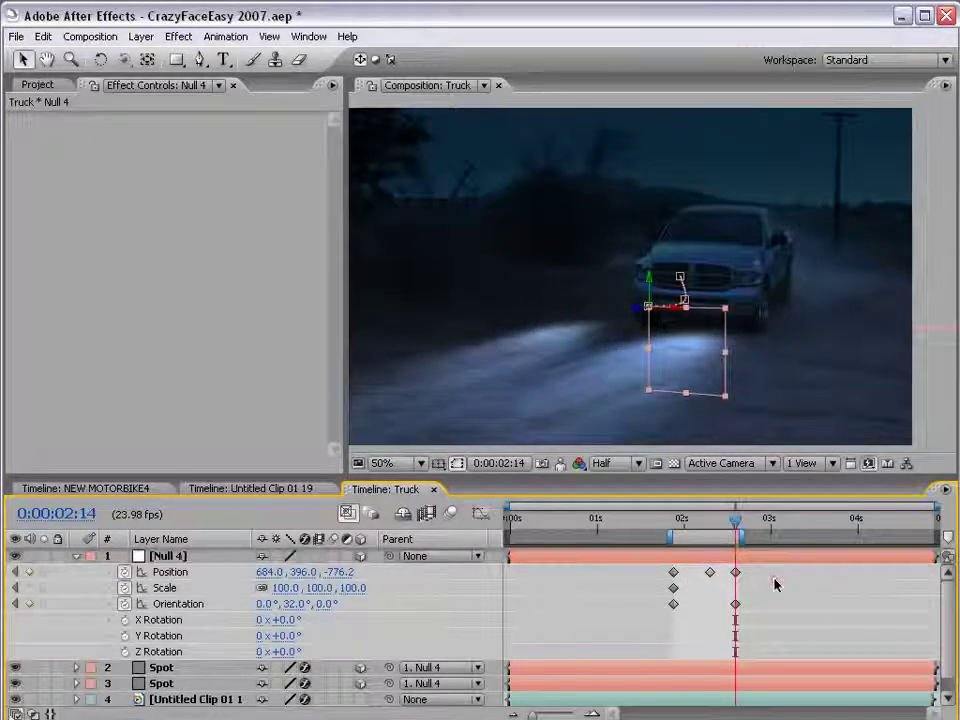
left_click(716, 383)
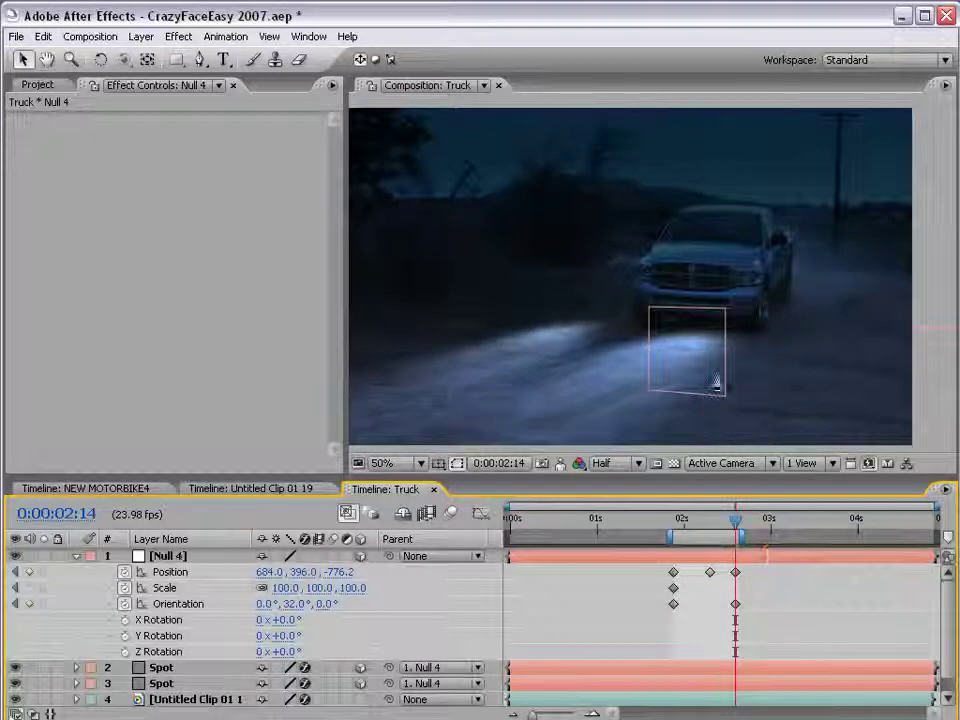
- Scale Null 4 down to about 85% and reposition it farther back in front of the truck
left_click(703, 556)
mouse_move(677, 315)
left_mouse_down()
mouse_move(690, 315)
mouse_move(668, 324)
left_mouse_up()
left_click_drag(758, 406, 744, 393)
mouse_move(672, 314)
left_mouse_down()
mouse_move(656, 312)
mouse_move(700, 311)
left_mouse_up()
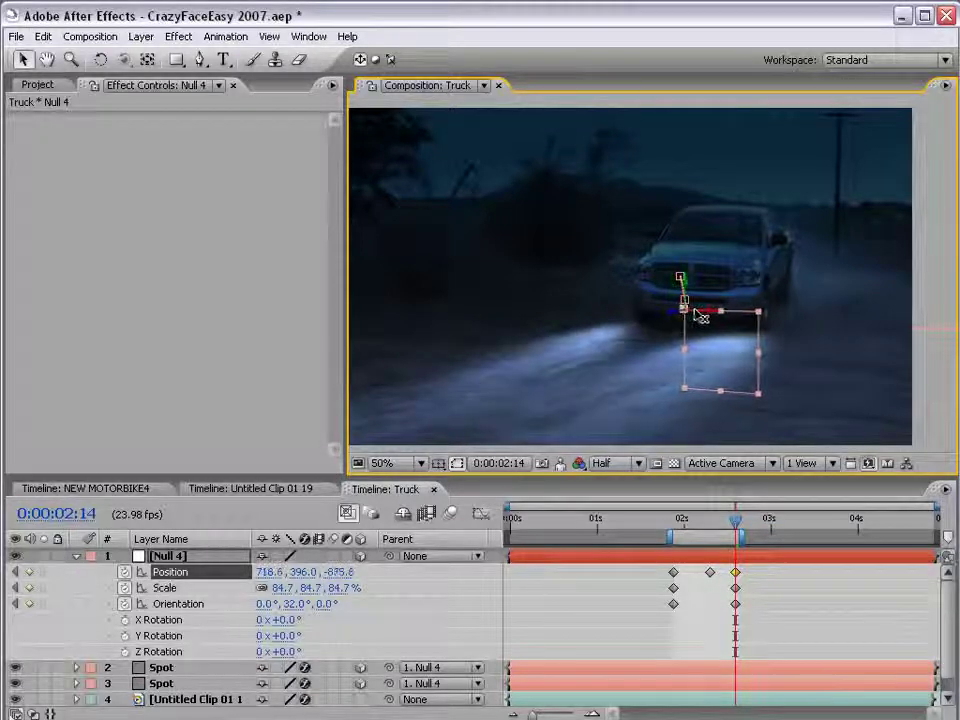
left_click(141, 36)
- Add a new black solid layer to the Truck composition
mouse_move(150, 57)
left_click(449, 73)
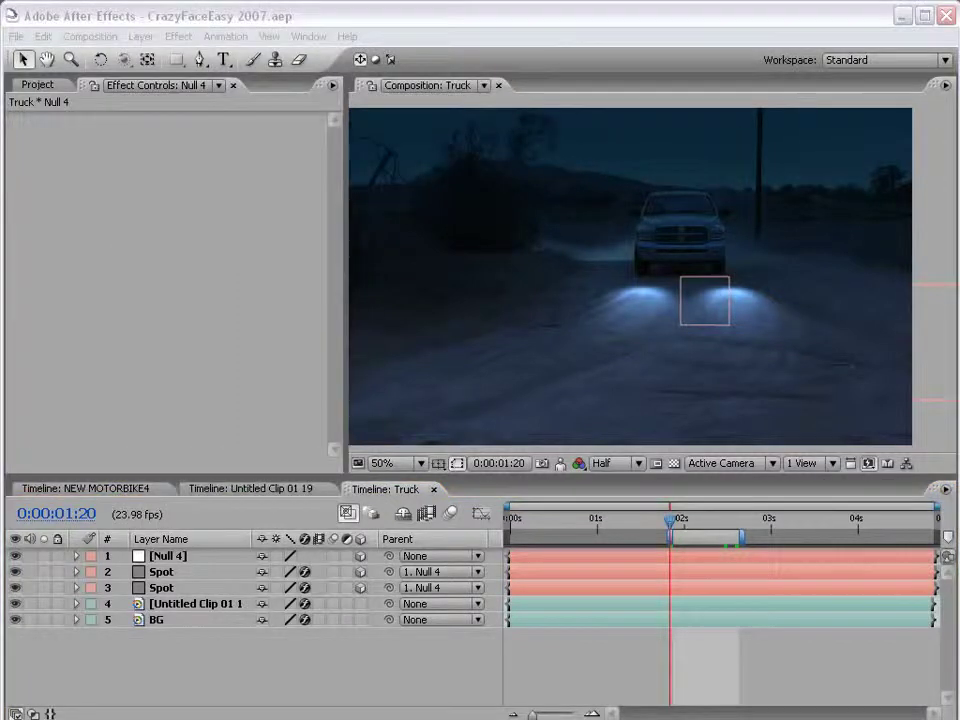
left_click(439, 440)
left_click_drag(440, 447, 119, 707)
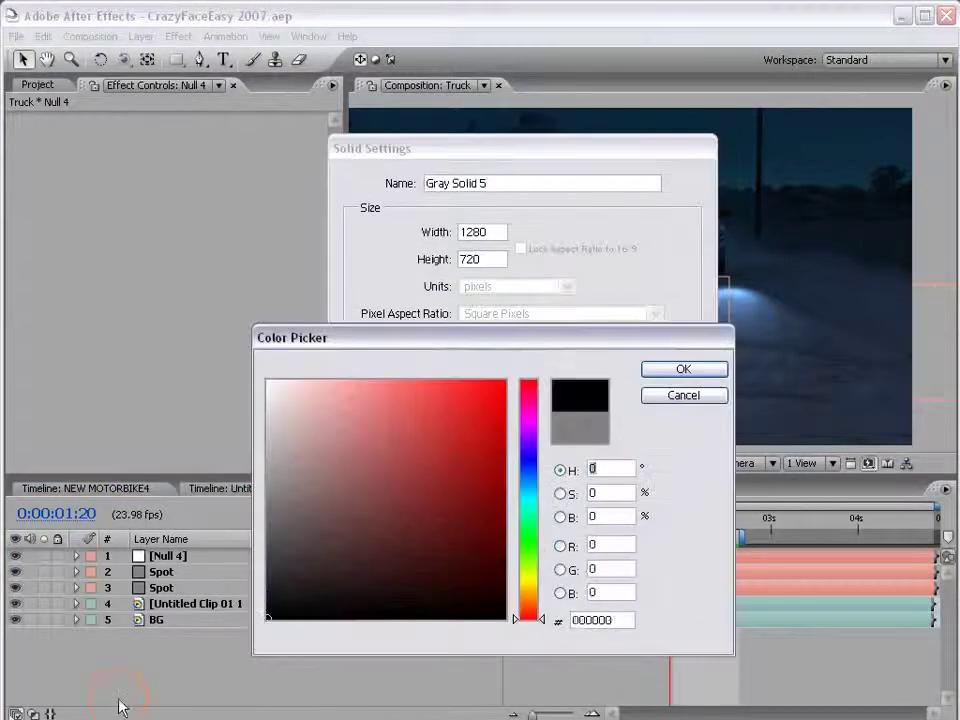
left_click(669, 373)
left_click(557, 495)
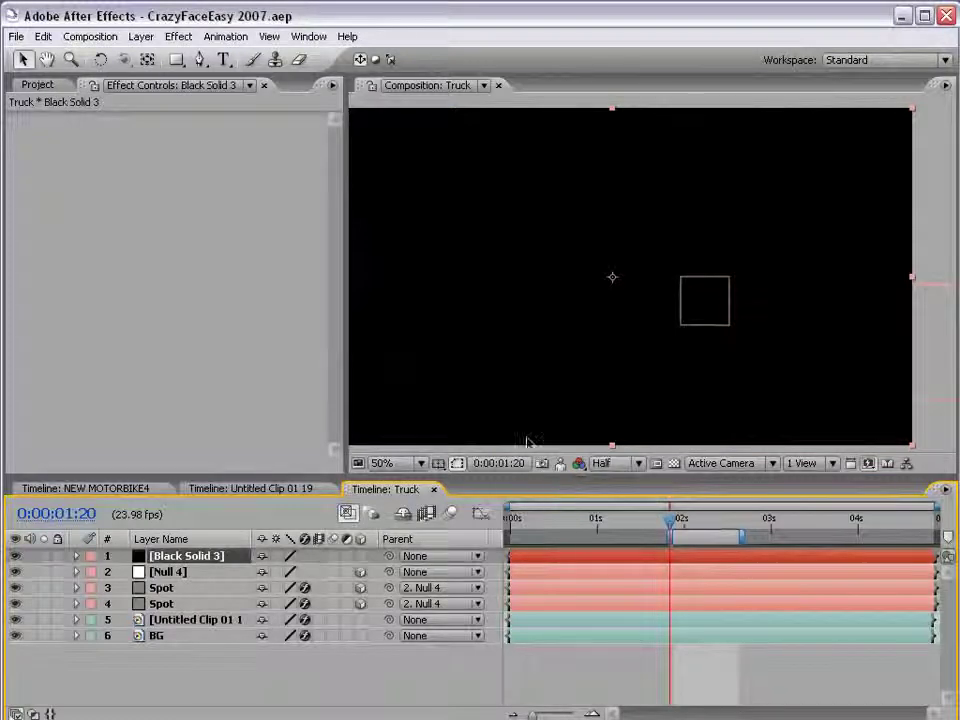
- Apply a 105mm Prime Lens Flare to the black solid, centred at 640, 360
left_click(178, 37)
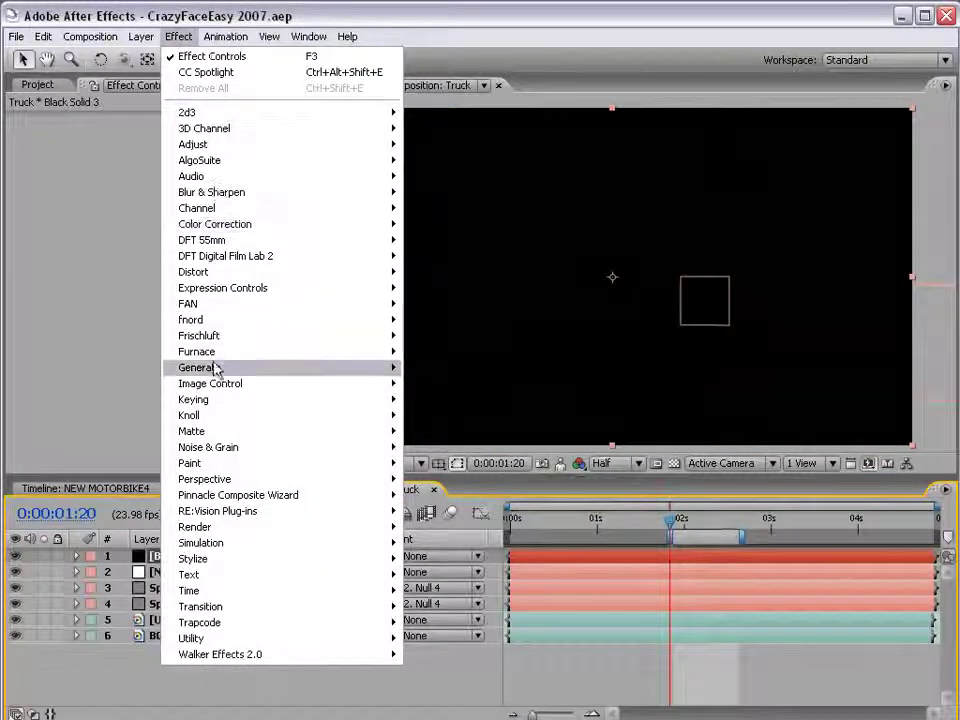
left_click(296, 368)
left_click(456, 574)
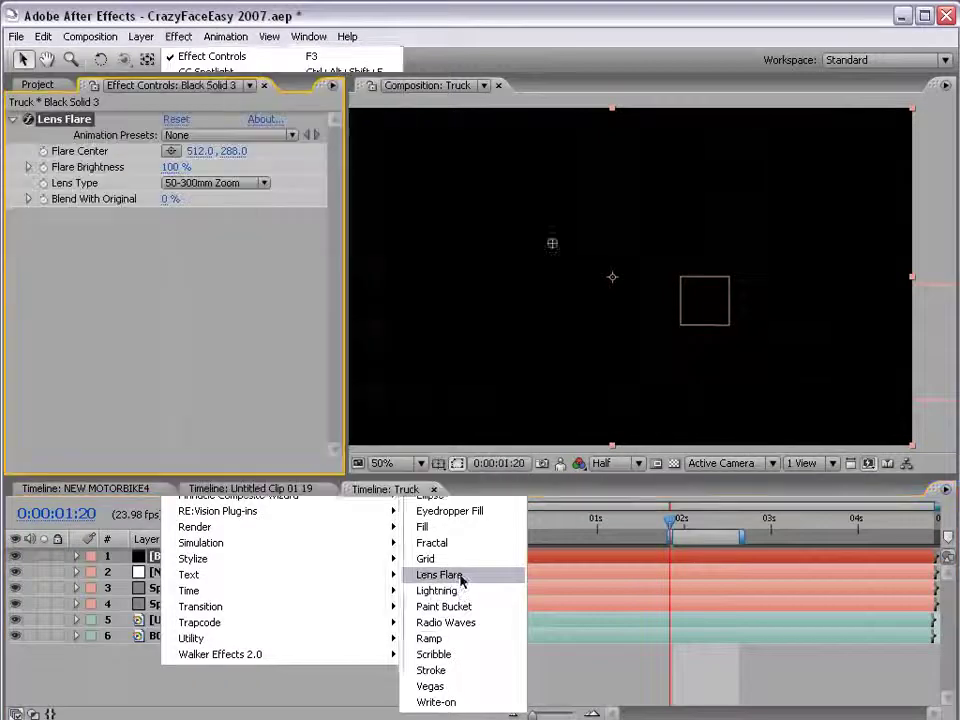
left_click(205, 183)
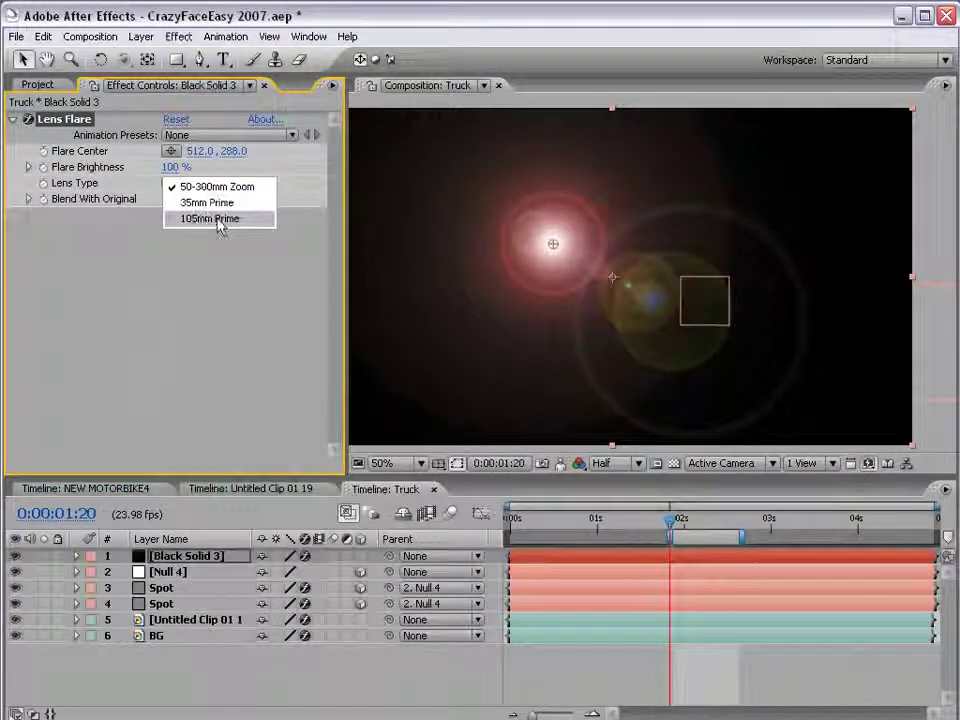
left_click(218, 219)
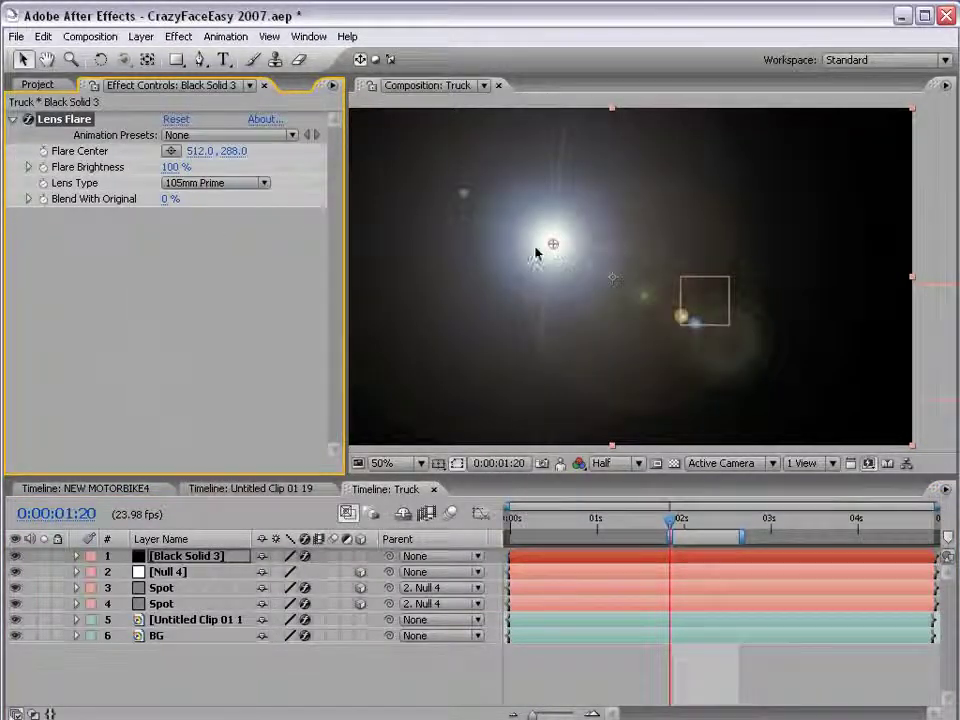
left_click_drag(553, 246, 613, 279)
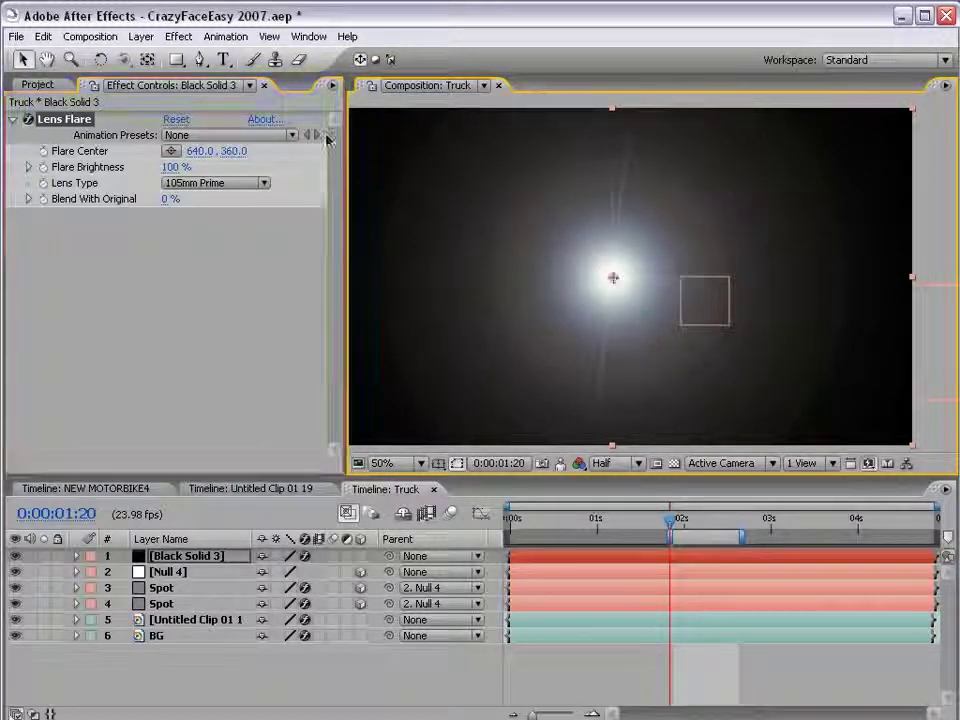
- Apply Curves to Black Solid 3 and raise the black point to deepen its blacks
left_click(178, 36)
mouse_move(216, 224)
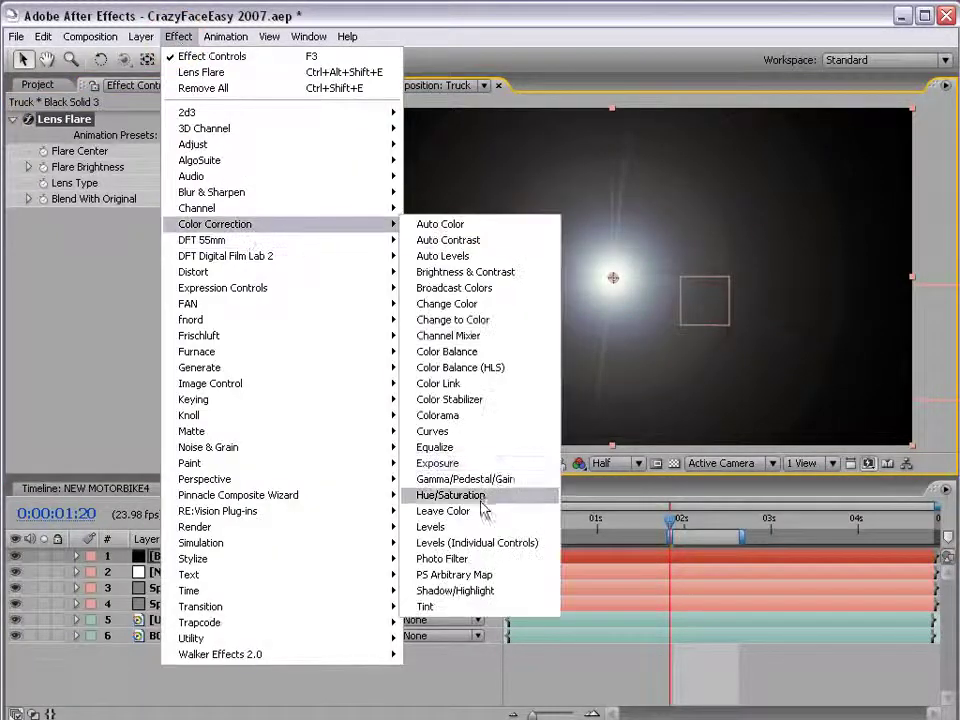
left_click(460, 431)
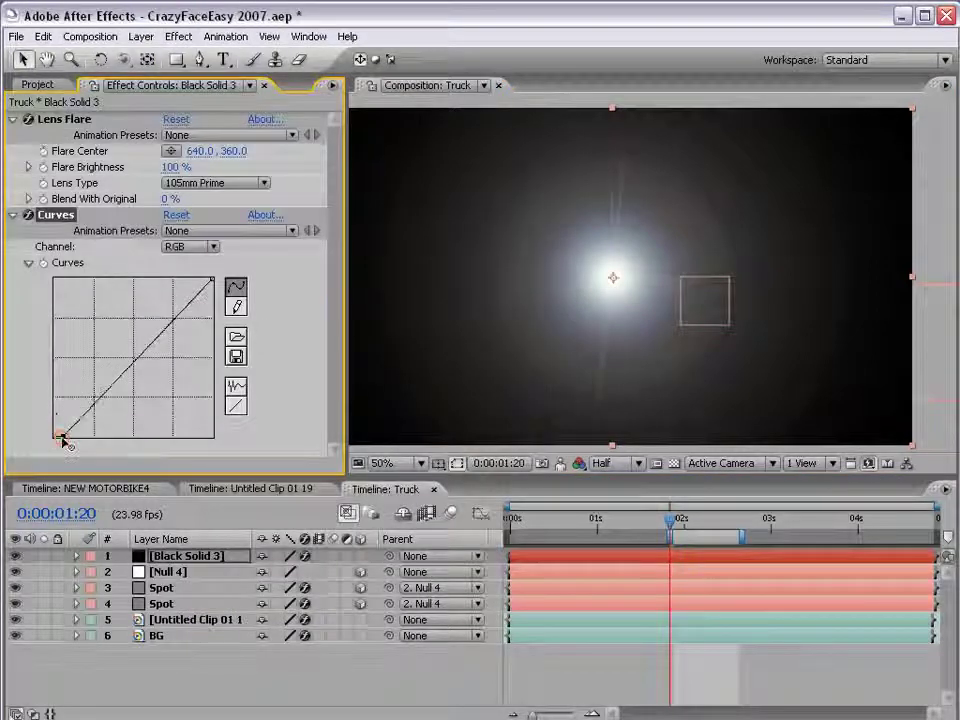
left_click_drag(62, 441, 69, 443)
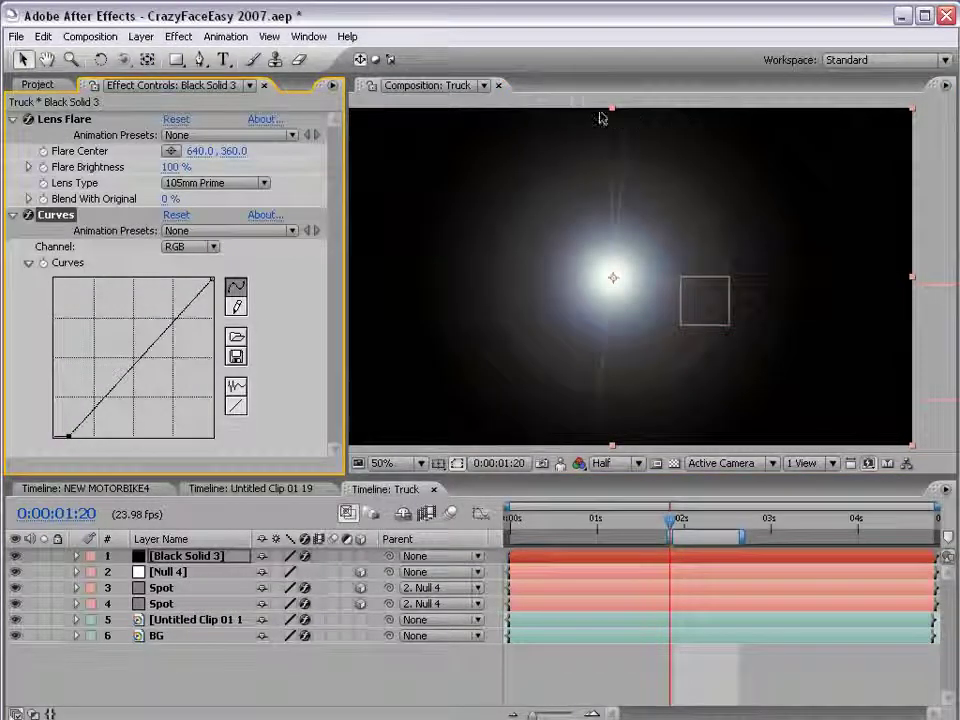
left_click_drag(628, 335, 646, 280)
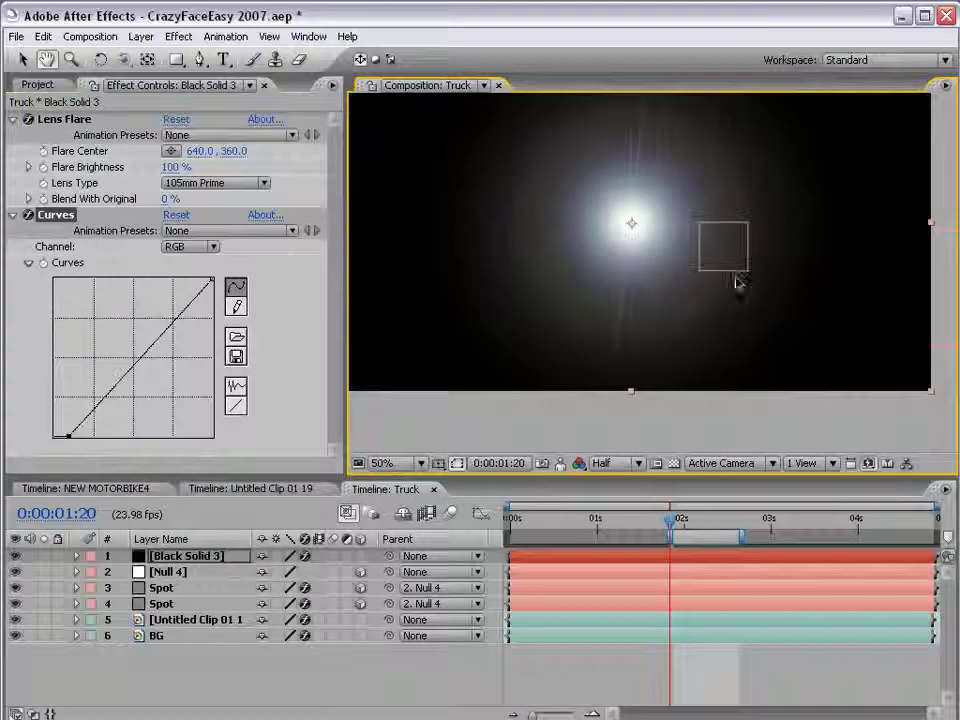
key("v")
- Add Hue/Saturation, colorized at hue 34° with saturation 16, for a soft orange flare
left_click(180, 38)
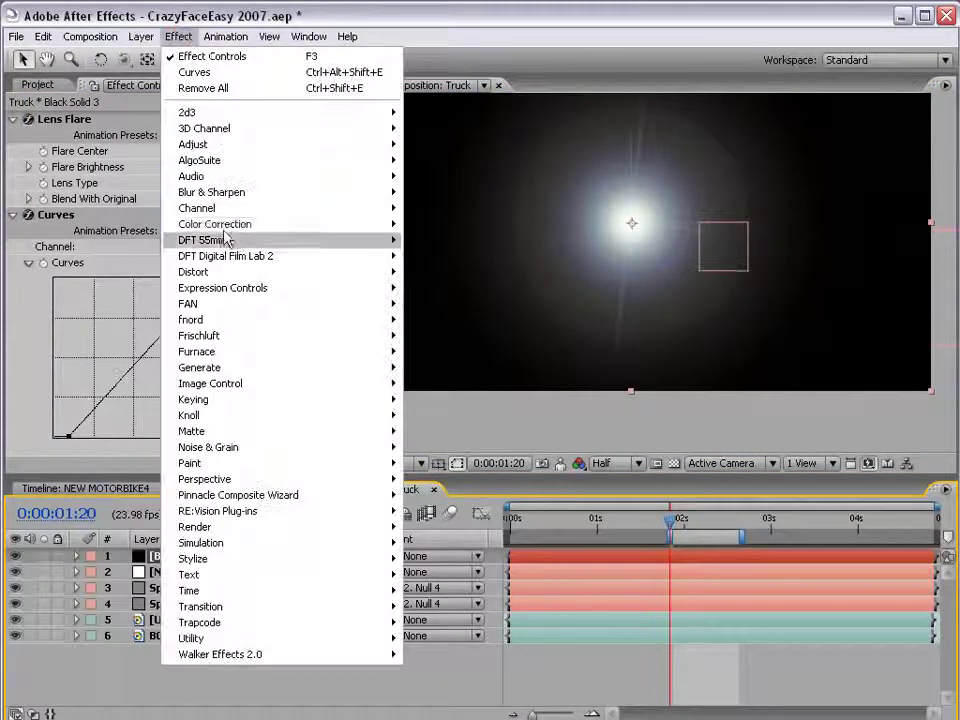
mouse_move(240, 224)
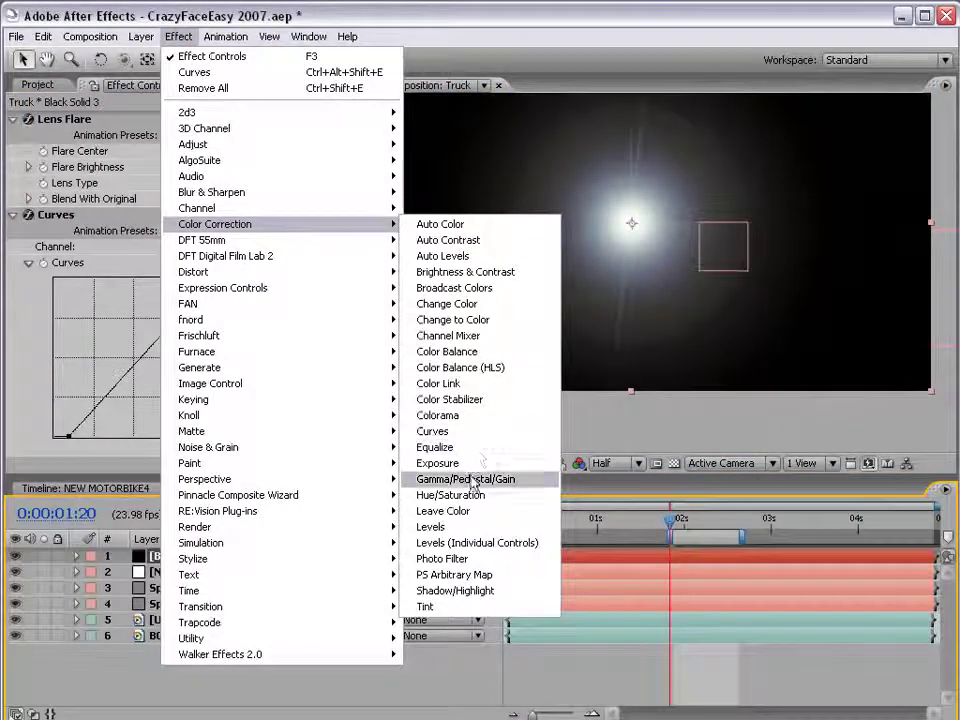
left_click(449, 494)
left_click(167, 468)
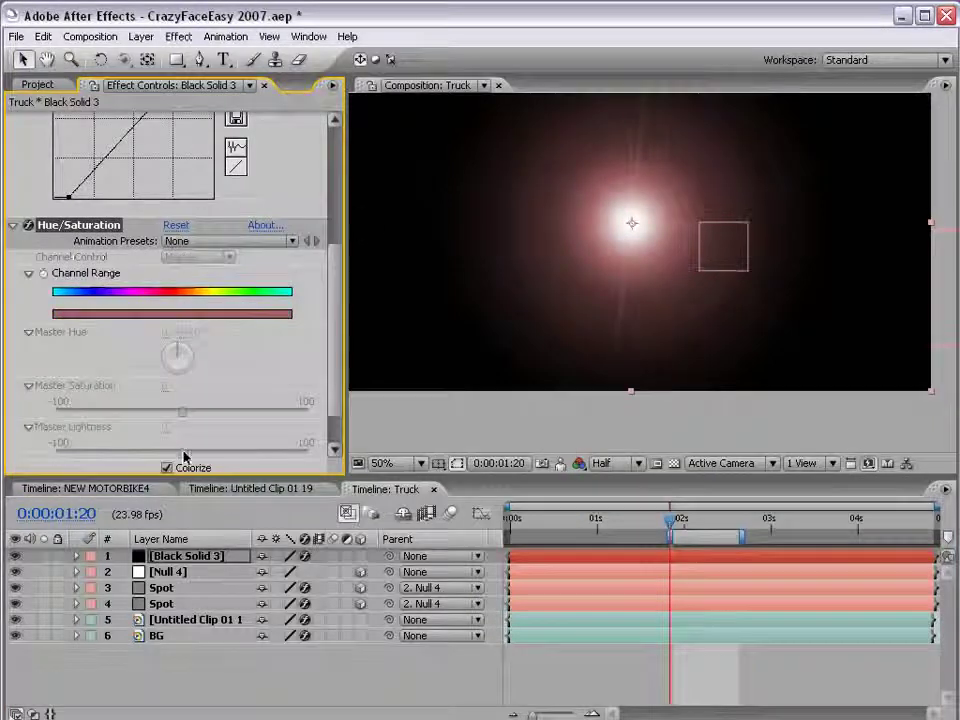
left_click(328, 332)
left_click_drag(192, 432, 216, 427)
left_click_drag(152, 453, 157, 452)
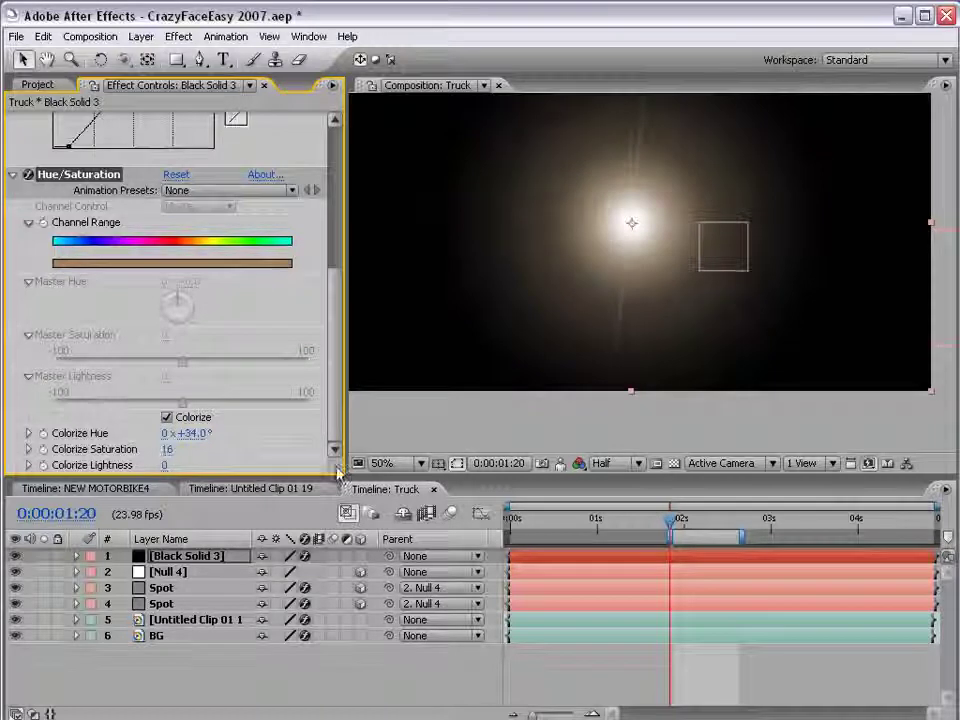
left_click(216, 556)
key("F4")
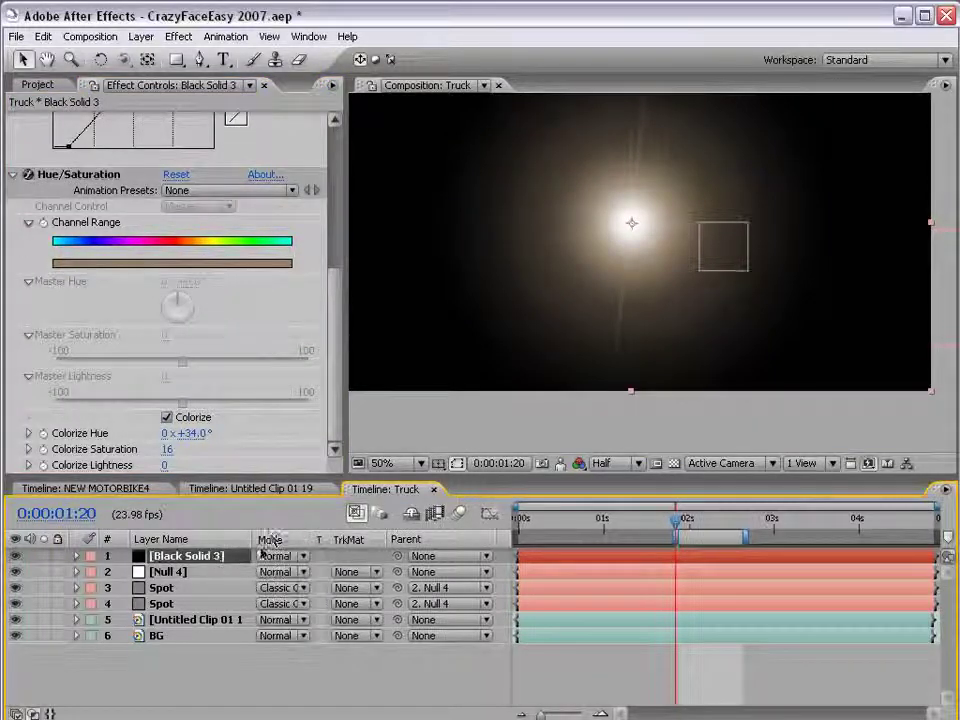
- Set Black Solid 3's blend mode to Add and scale the flare down
left_click(268, 556)
left_click(310, 700)
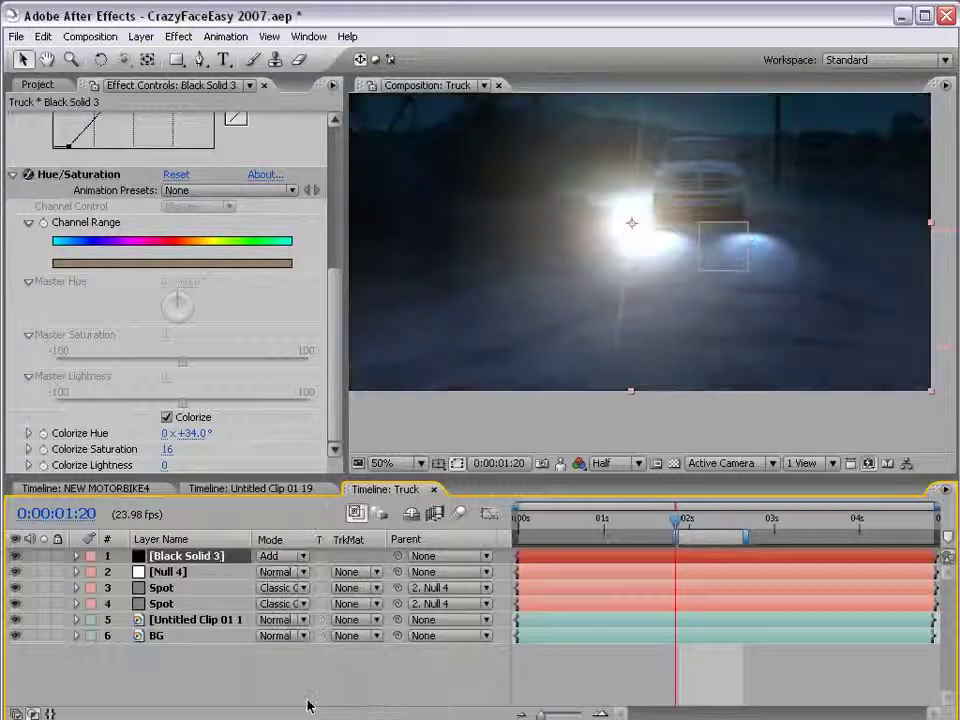
left_click(803, 377)
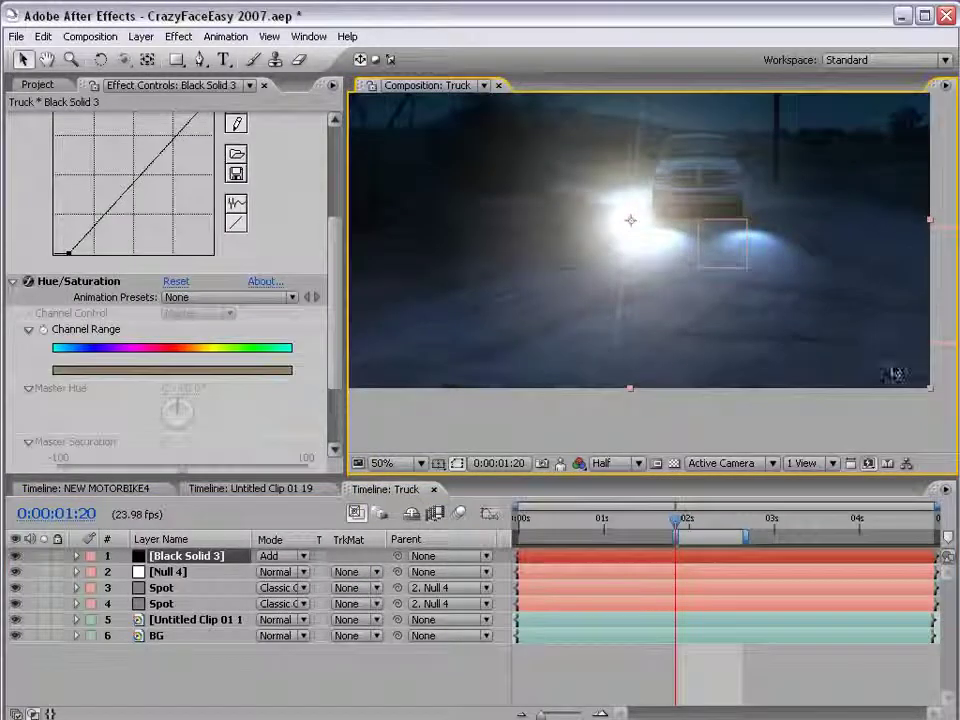
left_click_drag(930, 388, 800, 315)
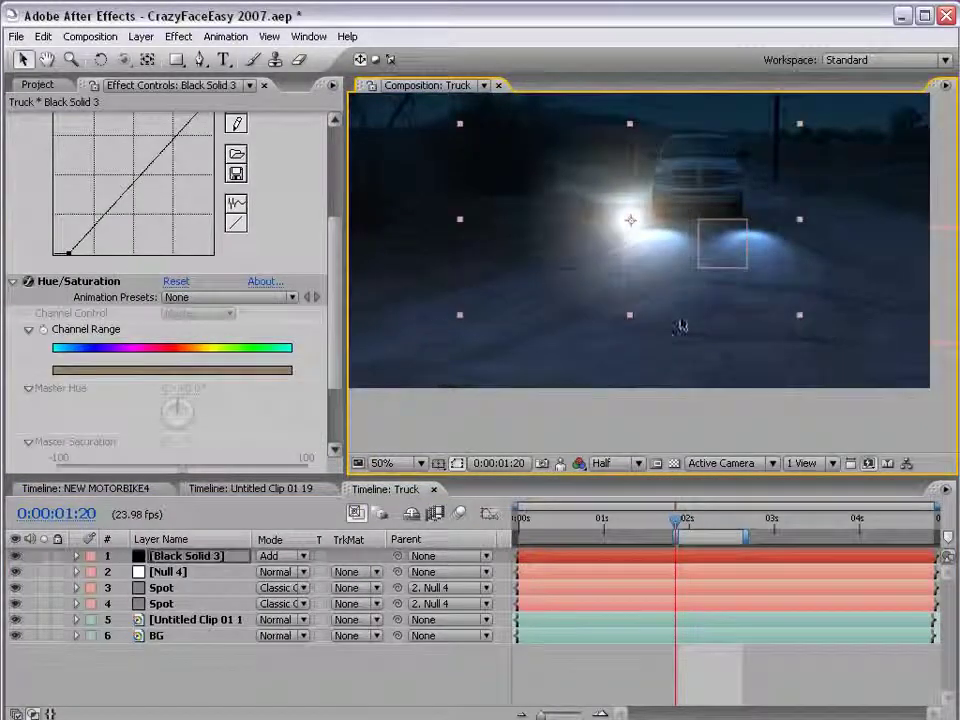
- Adjust the flare's Curves to darken the glow's shadows and midtones
scroll(578, 317, "up", 2)
left_click_drag(634, 362, 656, 313)
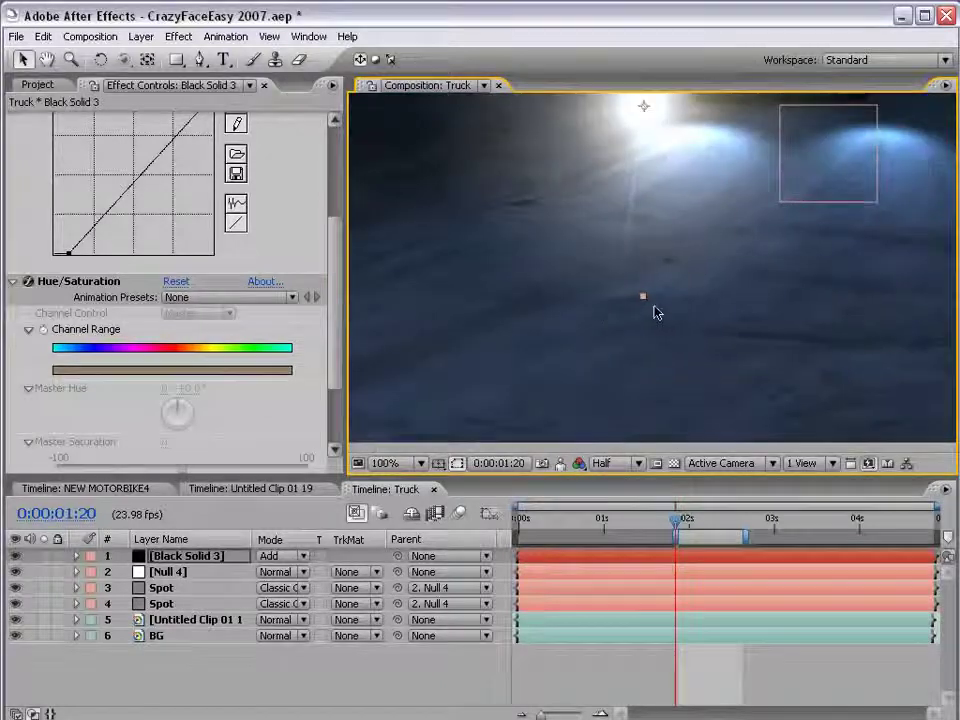
left_click_drag(68, 248, 84, 253)
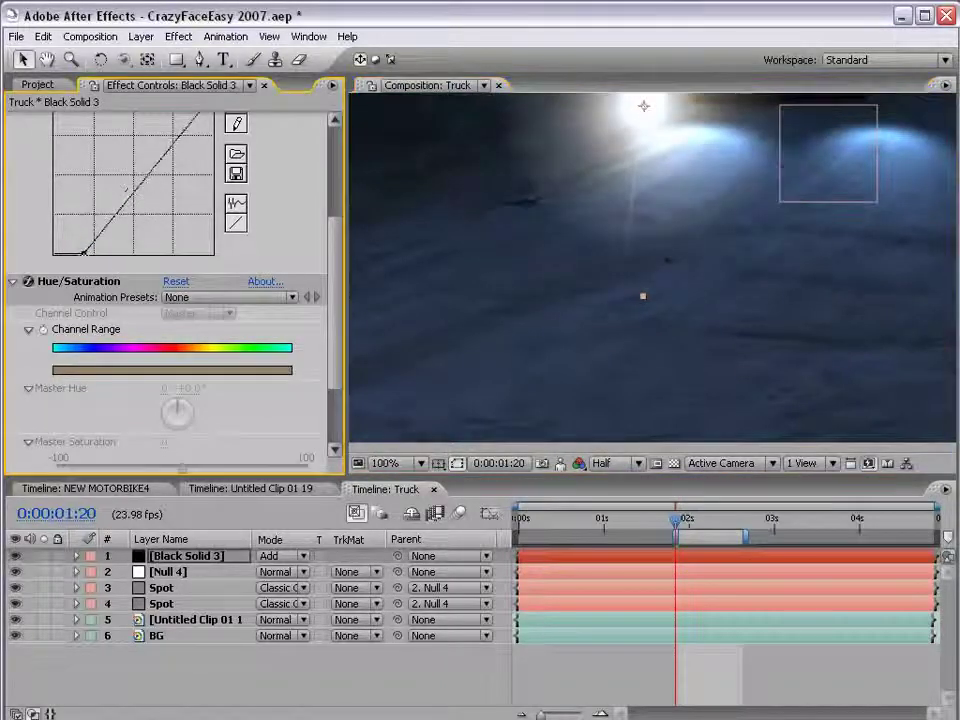
left_click_drag(84, 256, 79, 258)
scroll(613, 275, "down", 2)
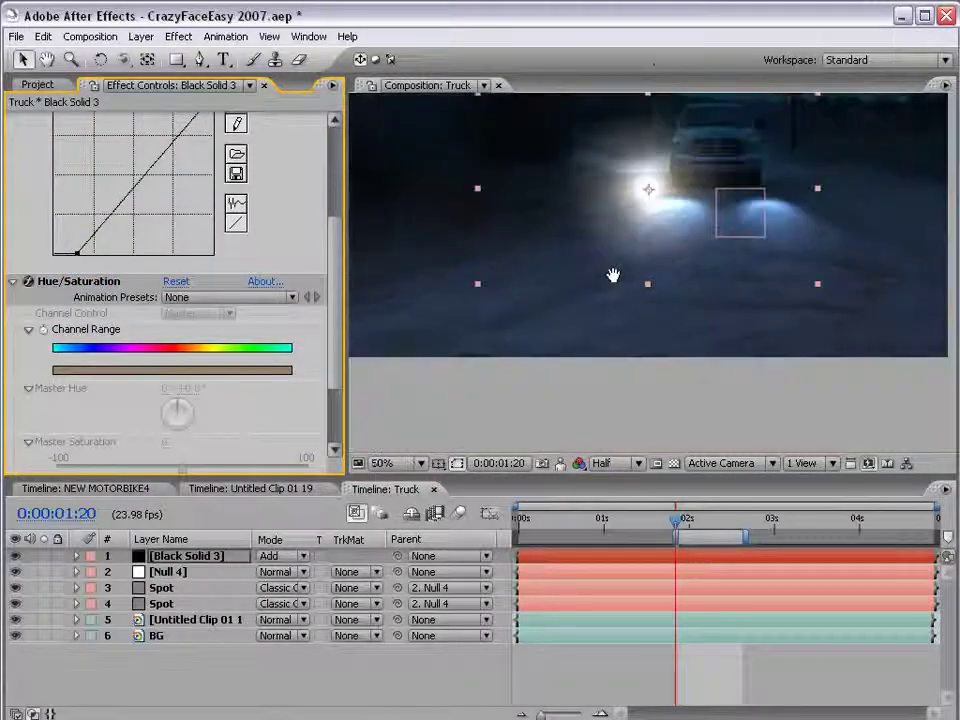
left_click_drag(613, 275, 599, 352)
left_click_drag(158, 158, 162, 173)
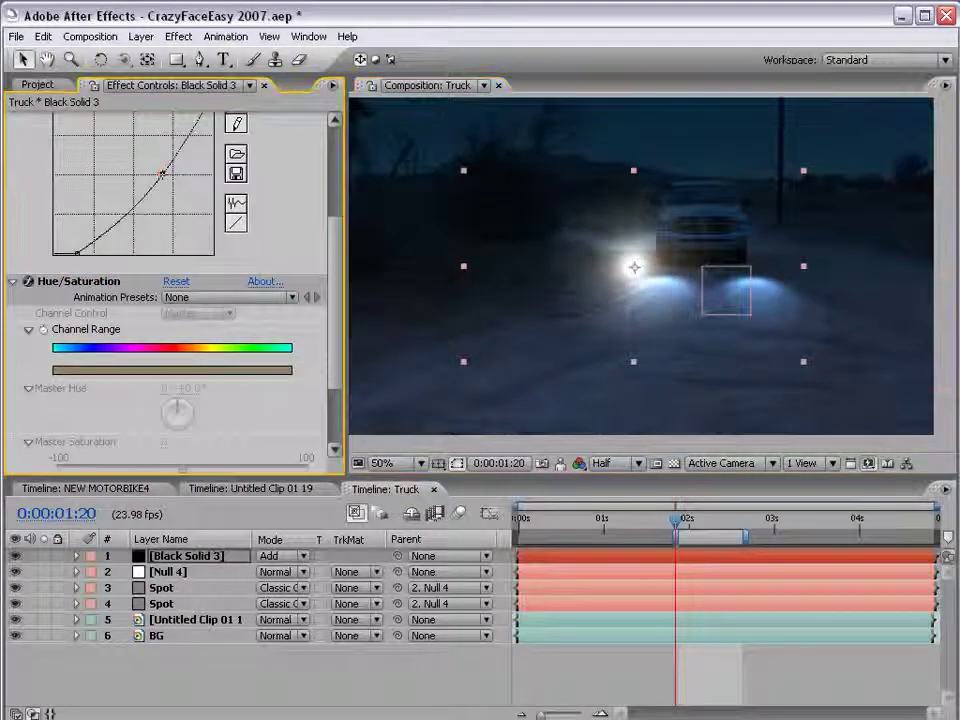
left_click(529, 491)
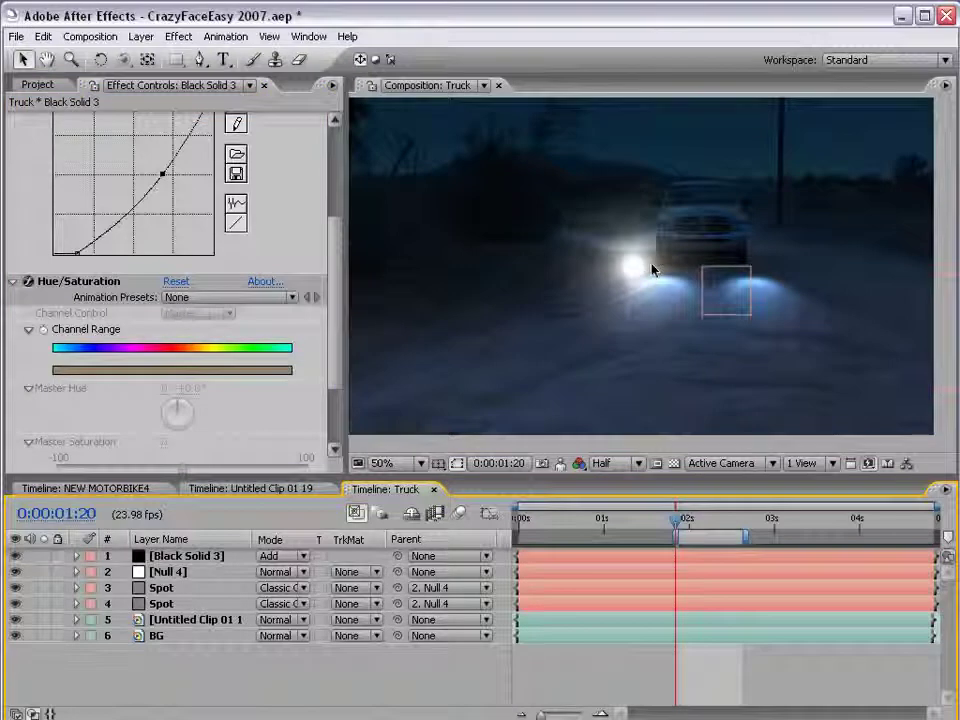
- Move the flare onto the truck's right headlight and shrink it to fit
scroll(654, 268, "down", 1)
scroll(270, 184, "up", 3)
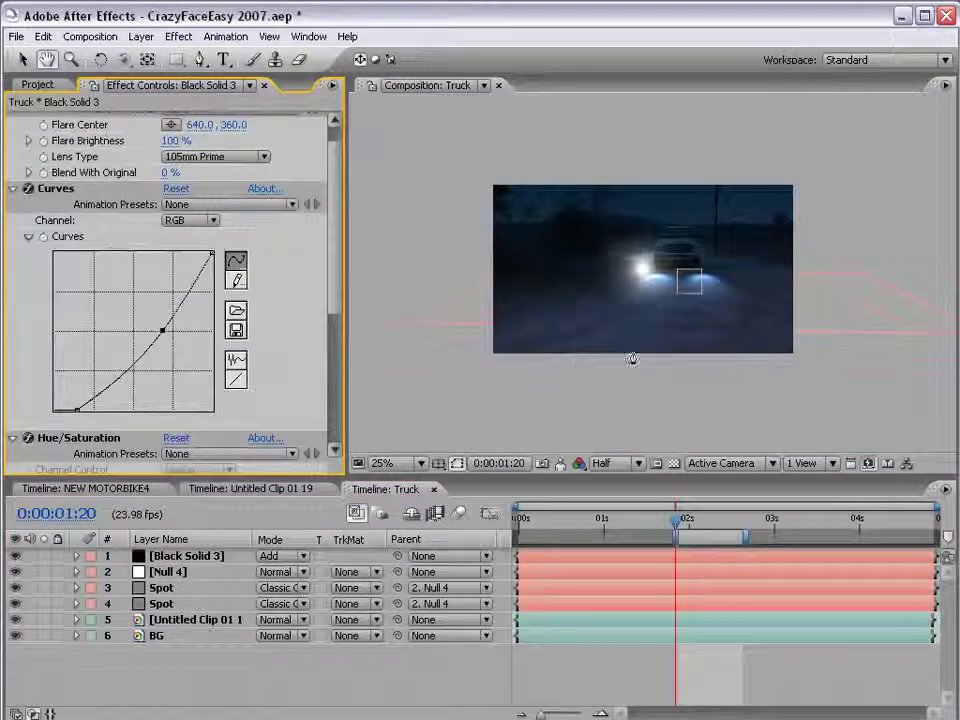
scroll(695, 313, "up", 3)
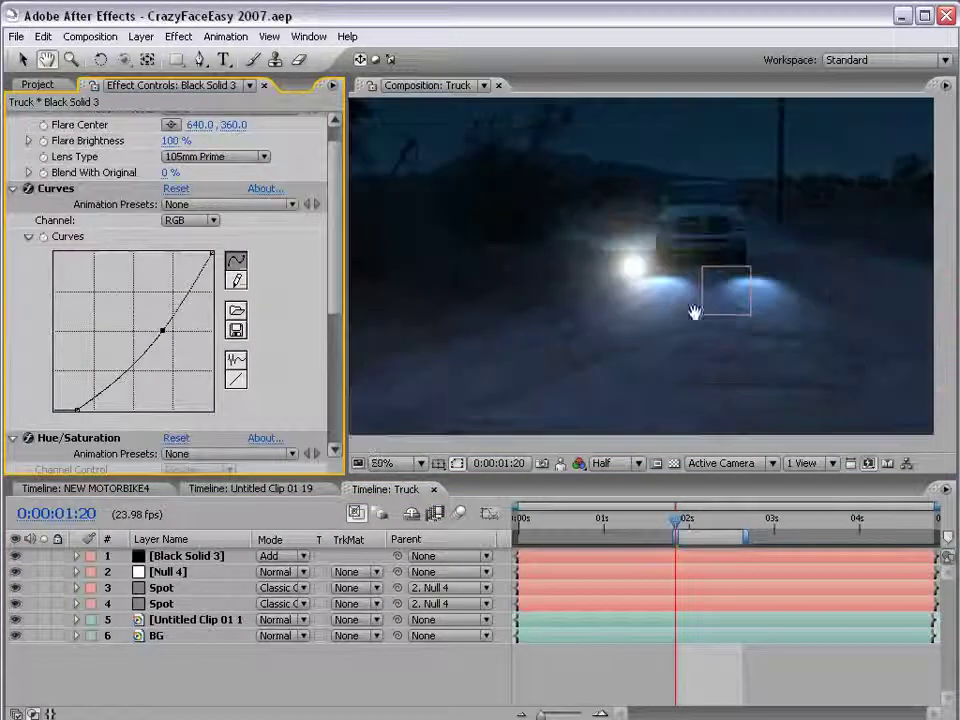
key("v")
left_click(675, 193)
left_click_drag(655, 292, 727, 257)
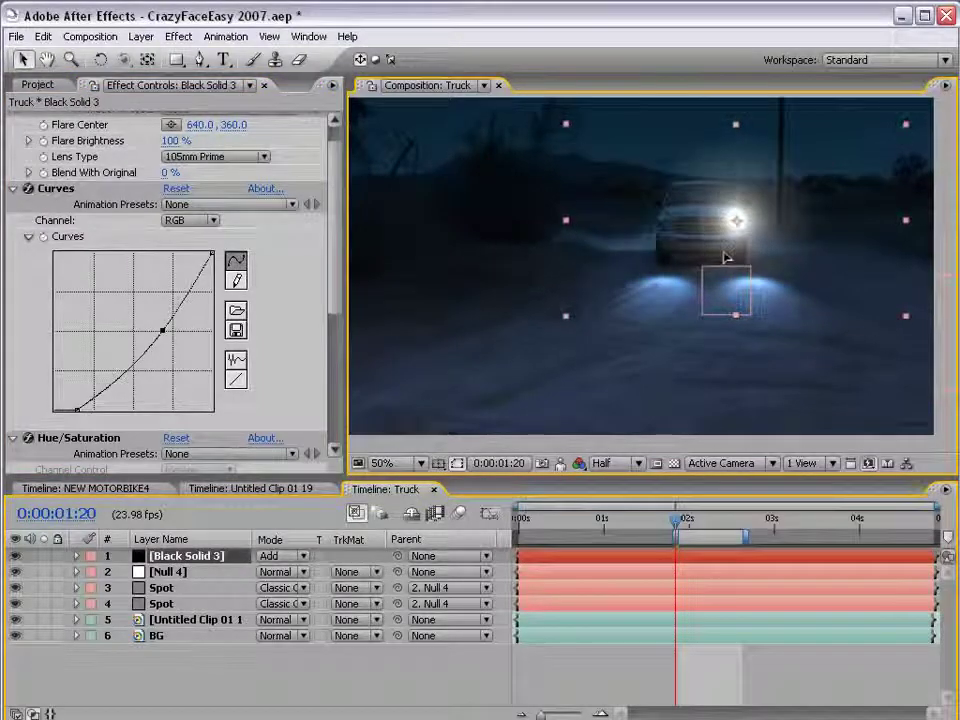
left_click_drag(906, 123, 839, 162)
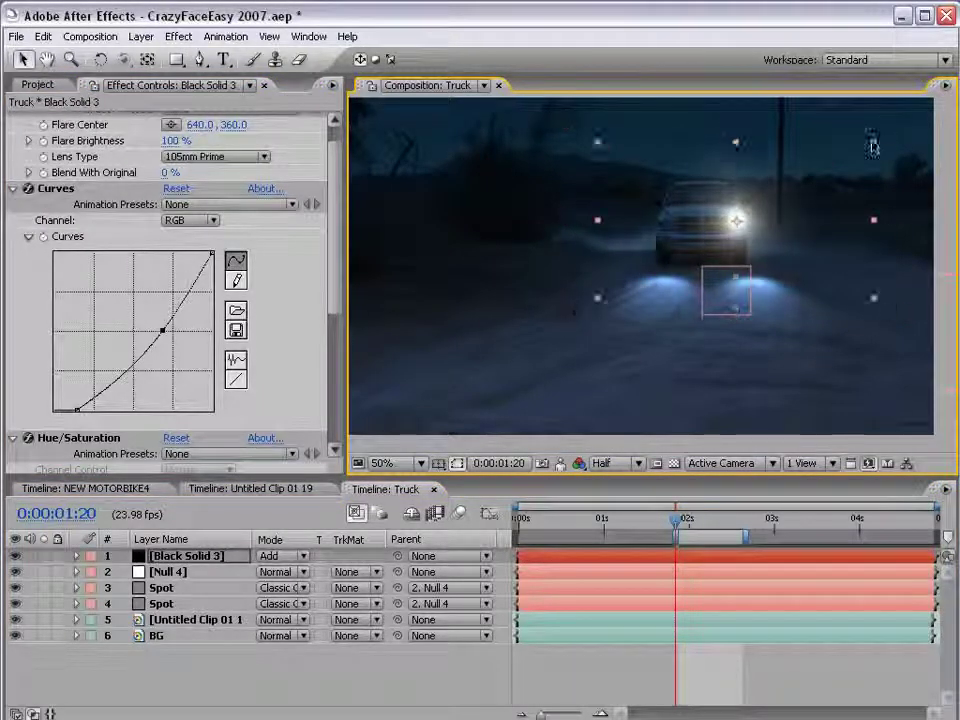
left_click(601, 648)
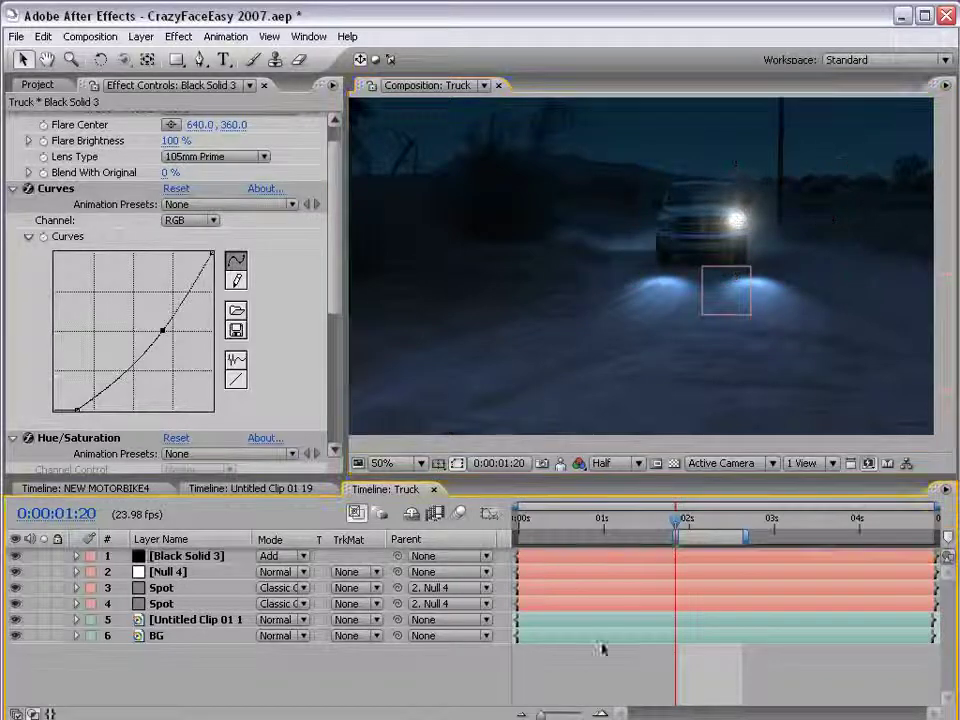
left_click(595, 565)
- Duplicate the flare and place a smaller copy on the truck's left headlight
key("ctrl+d")
left_click_drag(775, 235, 705, 238)
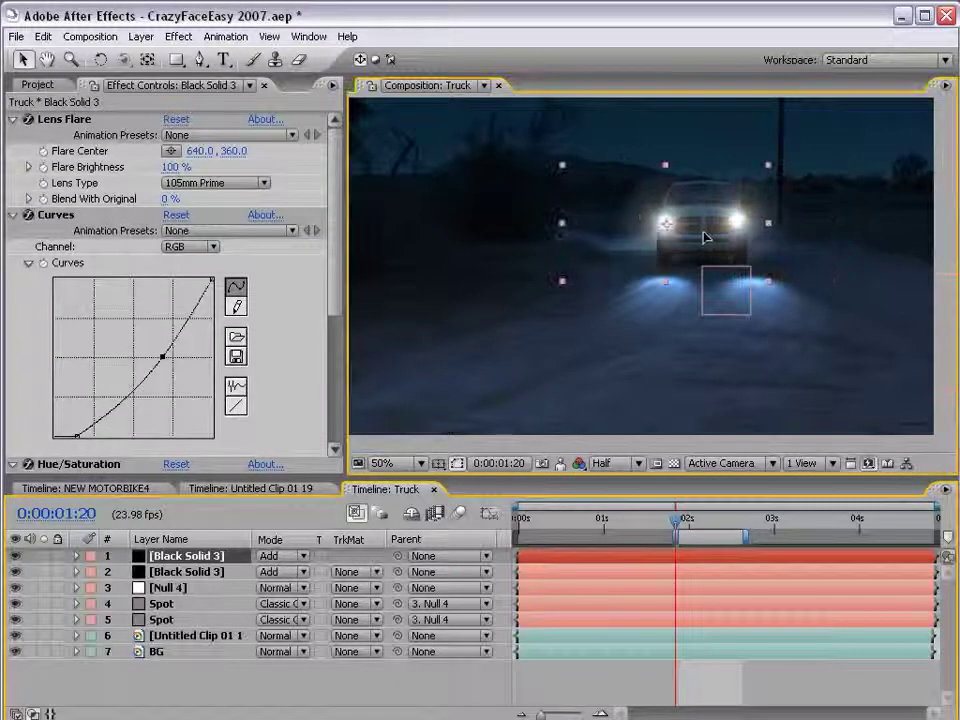
scroll(170, 300, "down", 5)
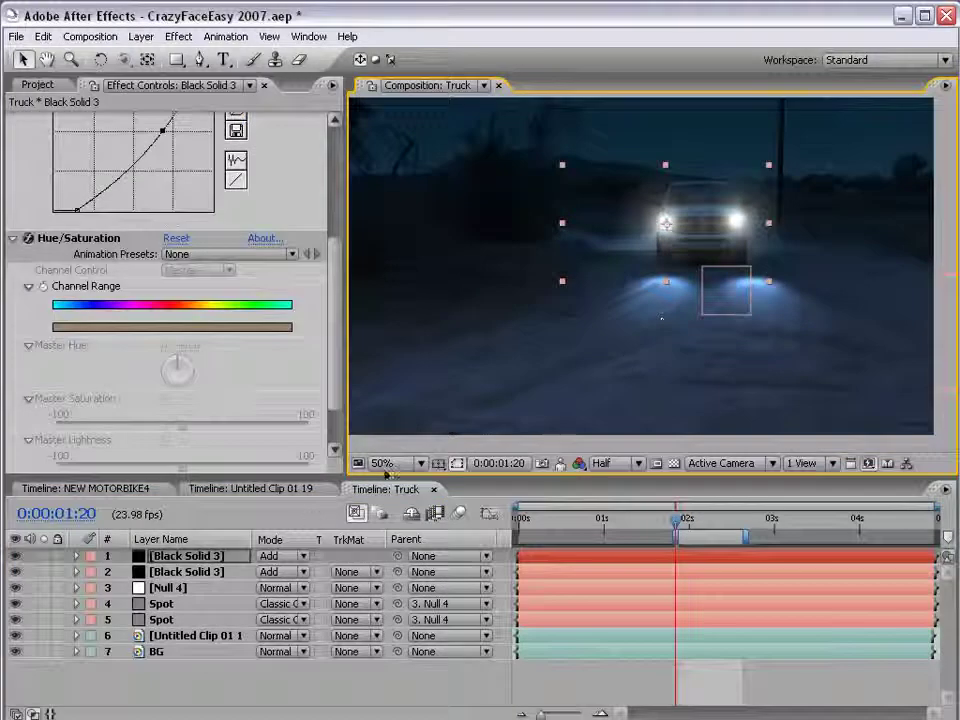
left_click_drag(768, 281, 745, 268)
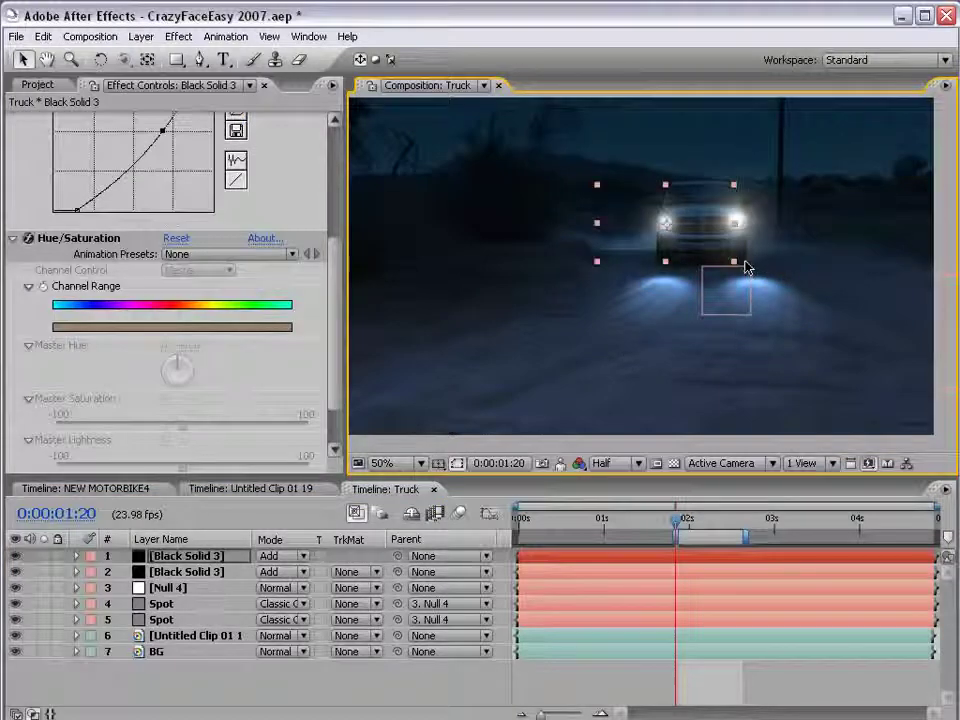
left_click(665, 672)
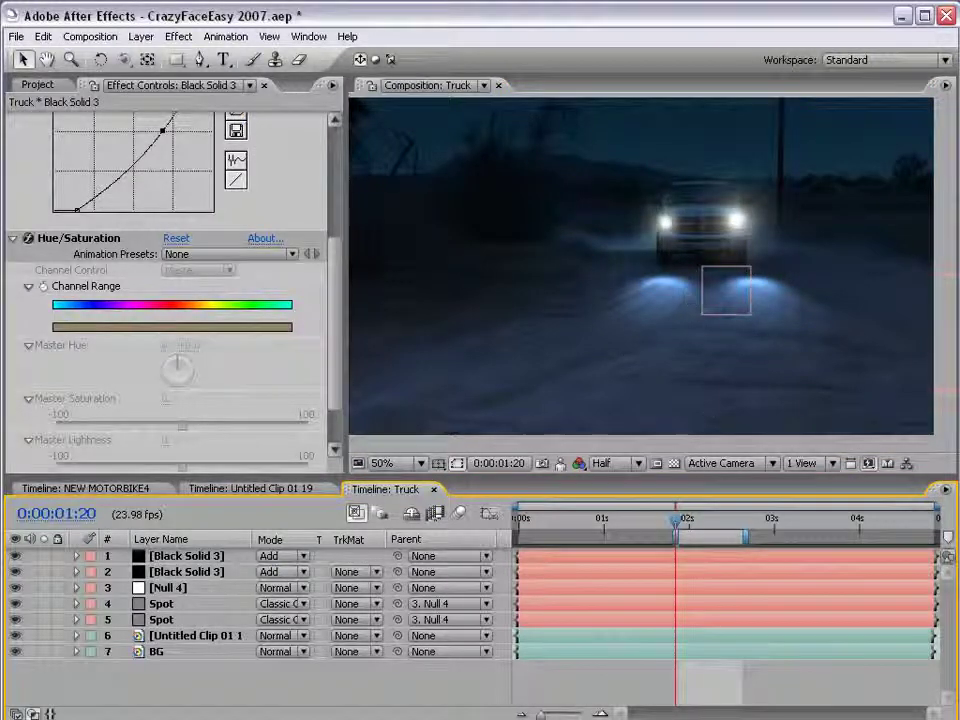
- Select both flare layers and reveal their Position and Scale properties
left_click(688, 558)
left_click(679, 573)
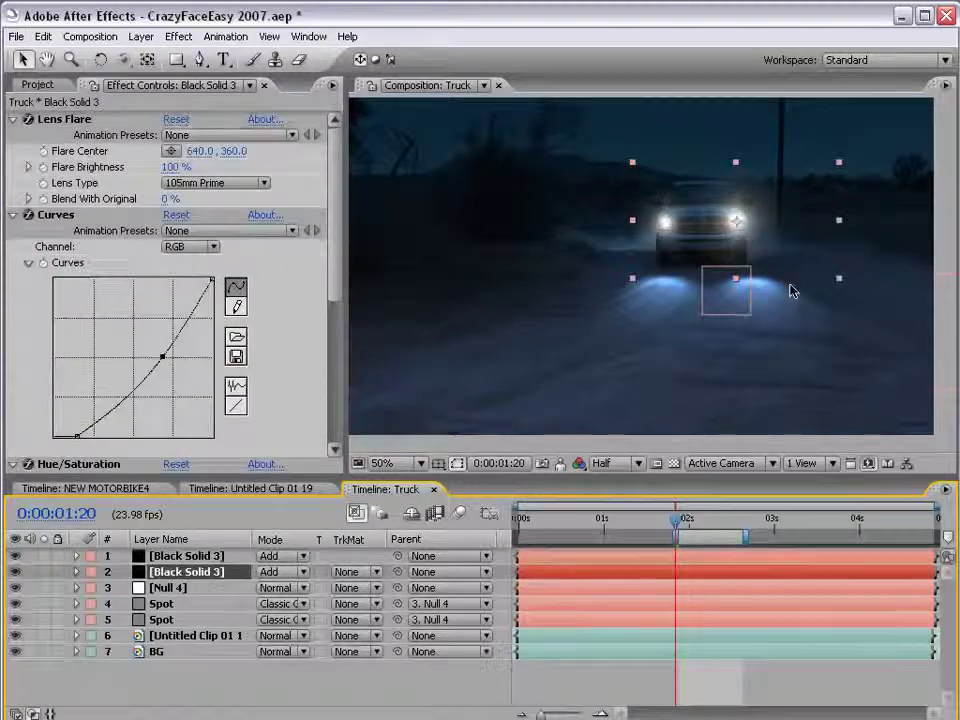
left_click(845, 288)
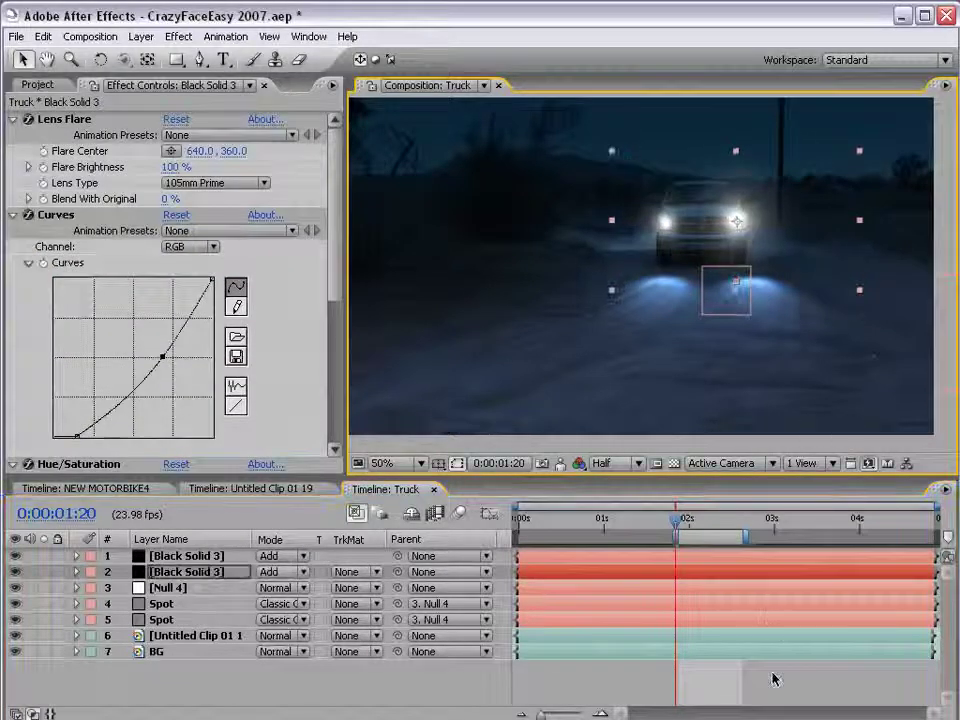
key("grave")
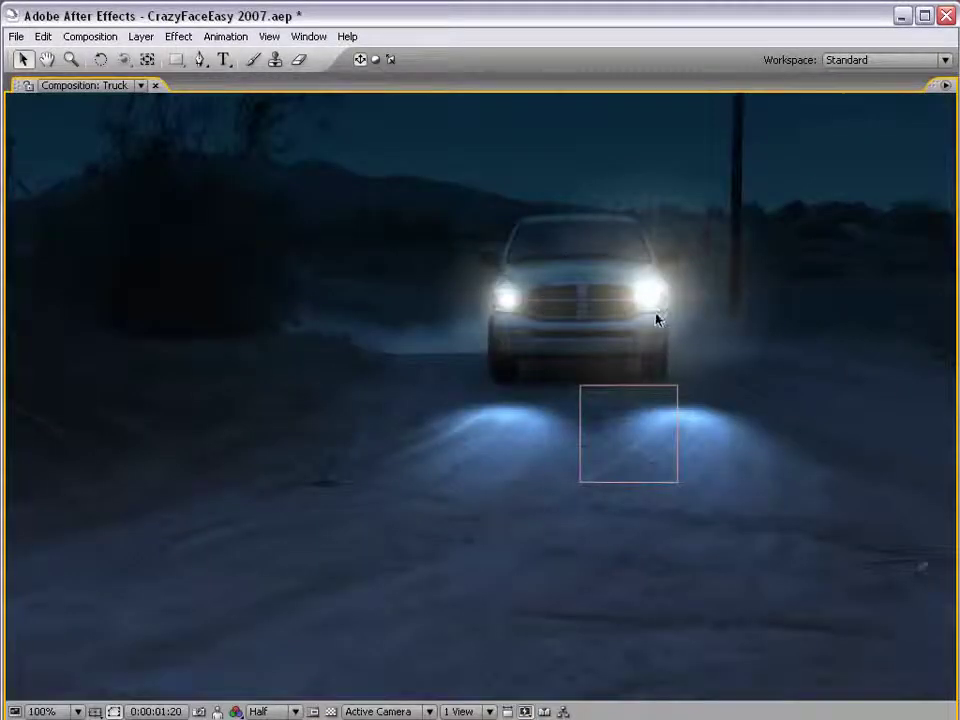
key("grave")
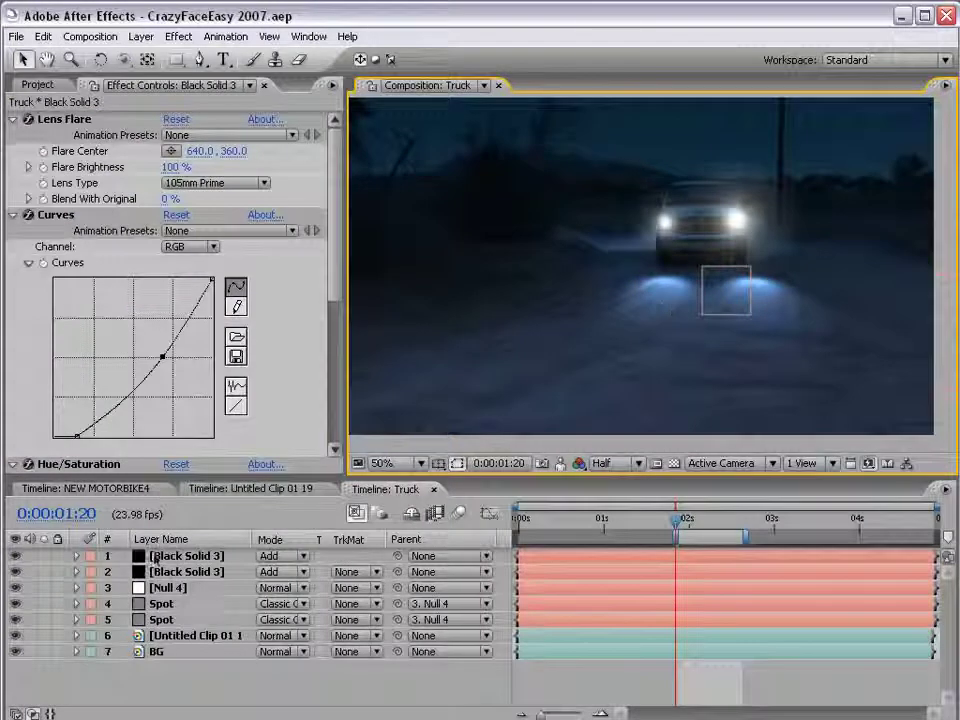
left_click(155, 557)
left_click(172, 572, "shift")
key("p")
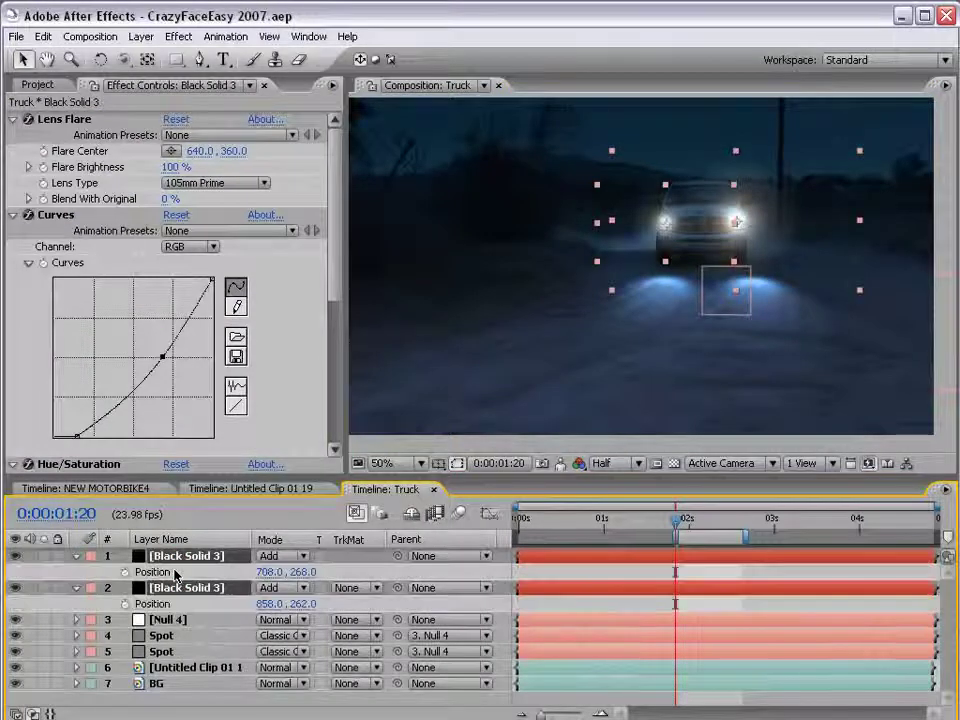
key("shift+s")
- Keyframe both flares' Position and Scale, then at 0:00:02:06 move them to 724, 314 and 904, 314
left_click(133, 572)
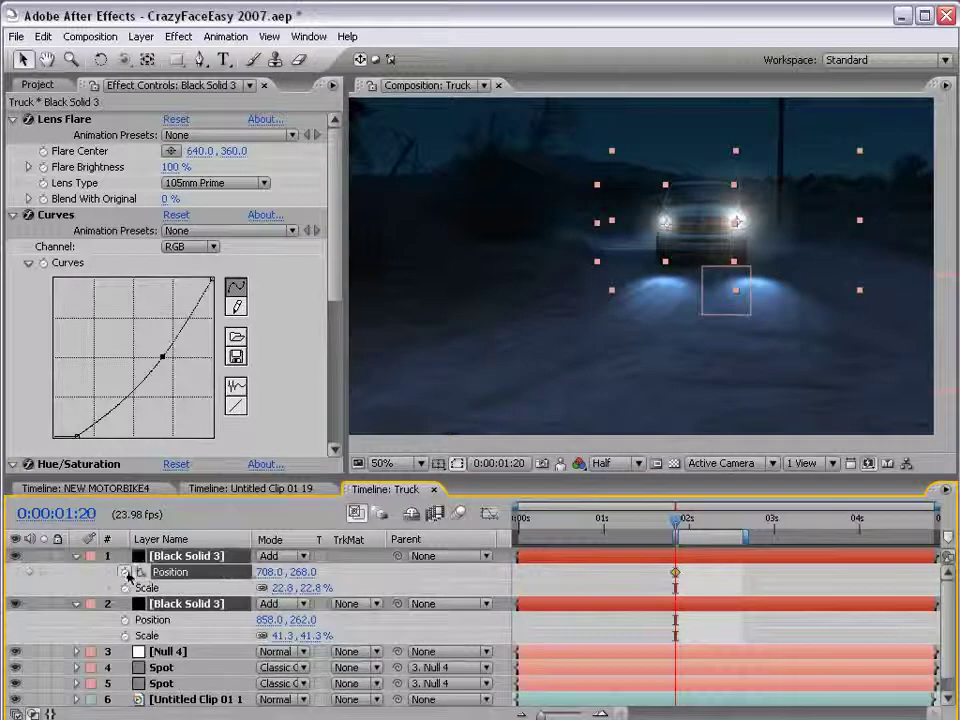
left_click(140, 636, "shift")
left_click(124, 636)
key("F2")
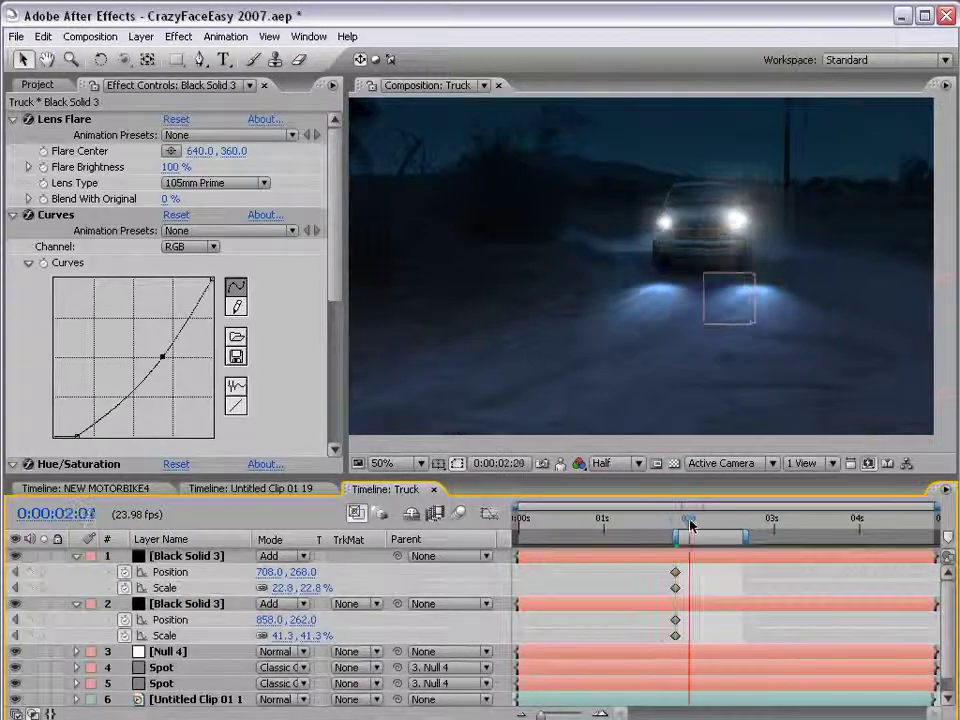
left_click_drag(675, 529, 711, 524)
left_click(714, 560)
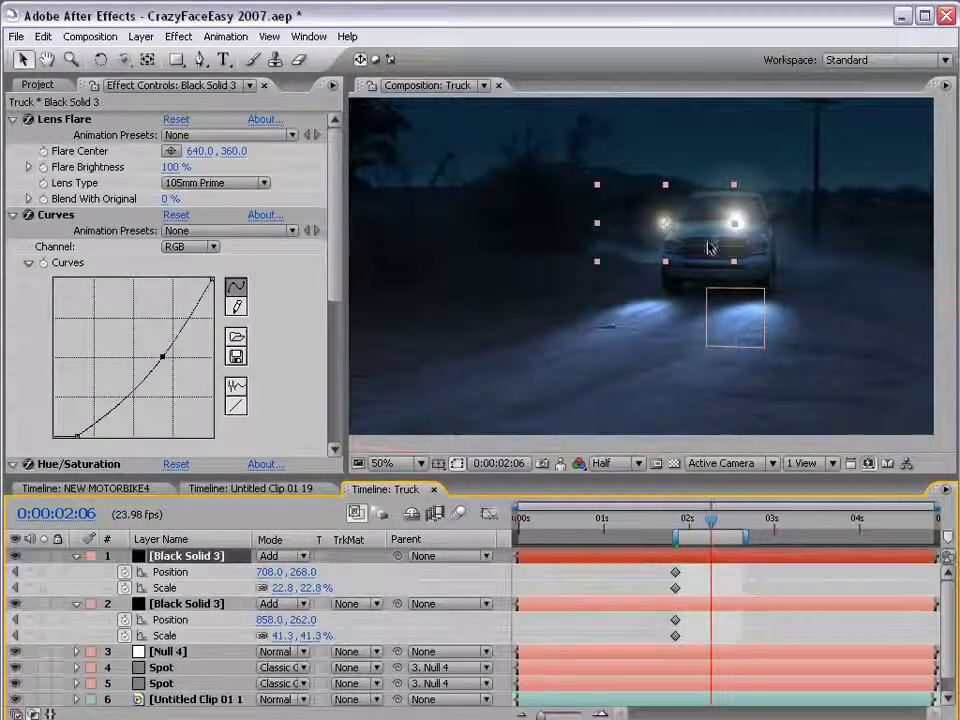
left_click_drag(678, 222, 686, 244)
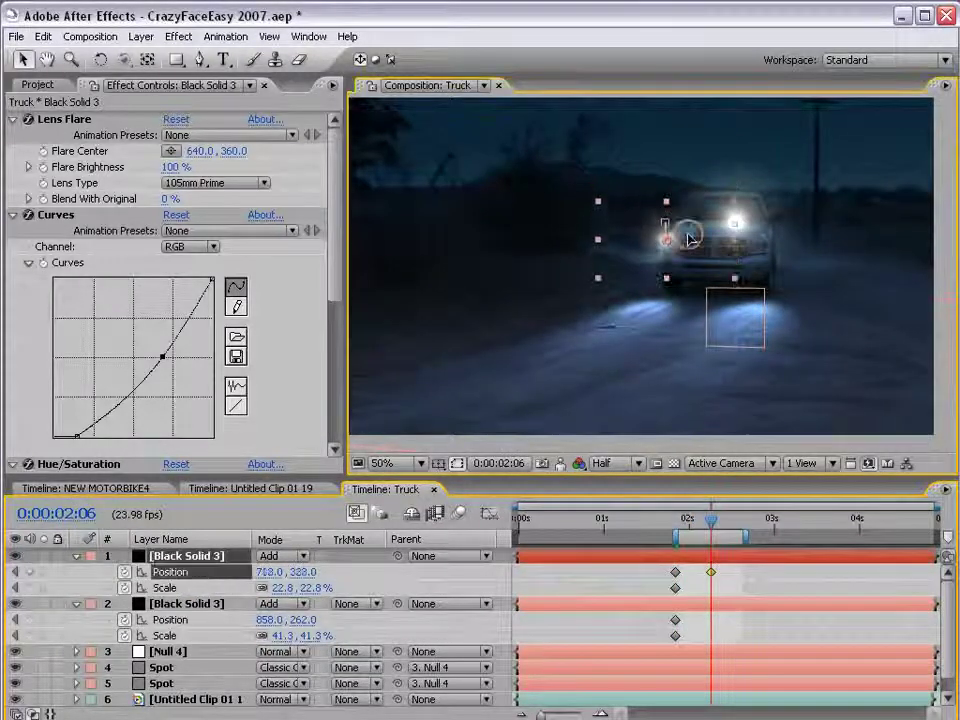
left_click_drag(739, 222, 785, 250)
left_click(724, 613)
key("period")
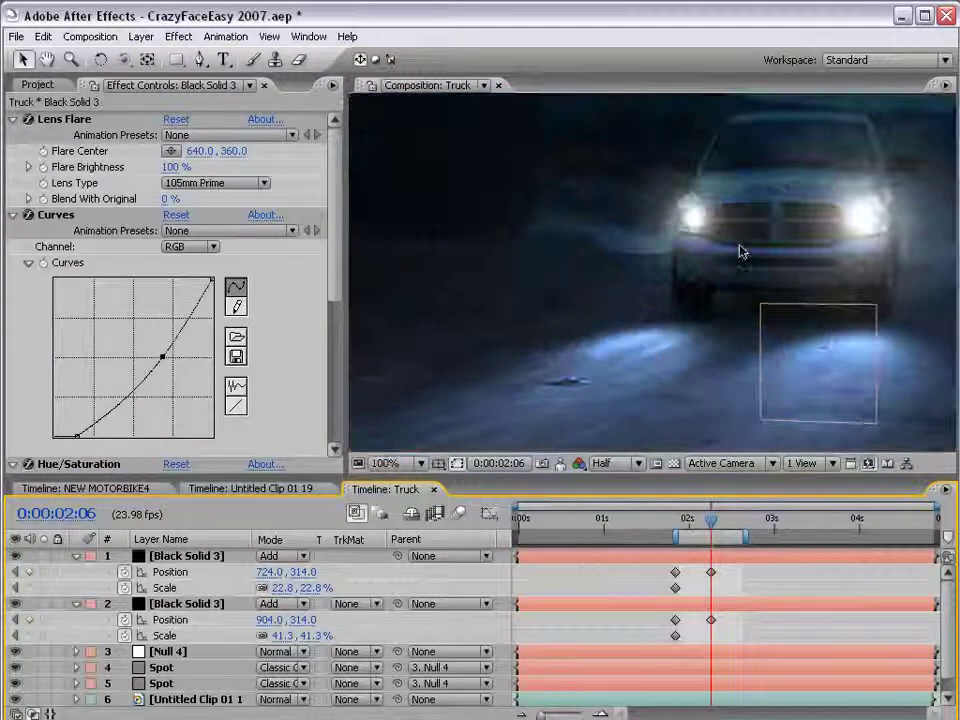
- Enlarge both flares for the closer truck and save the project
left_click(318, 598)
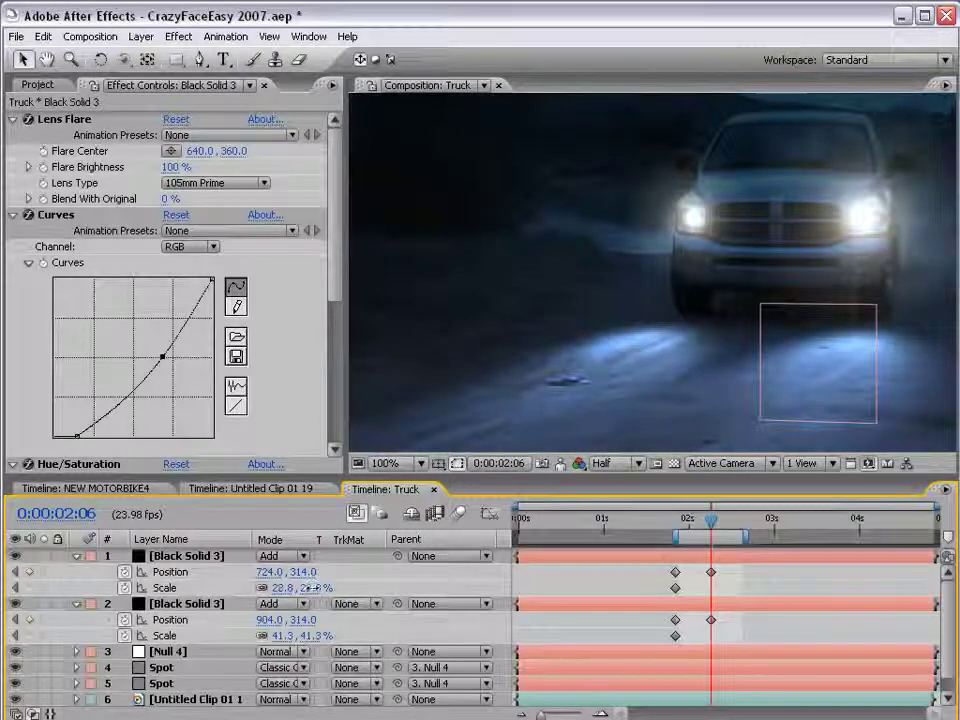
left_click_drag(310, 588, 312, 588)
left_click_drag(311, 636, 320, 635)
scroll(735, 279, "down", 2)
key("ctrl+s")
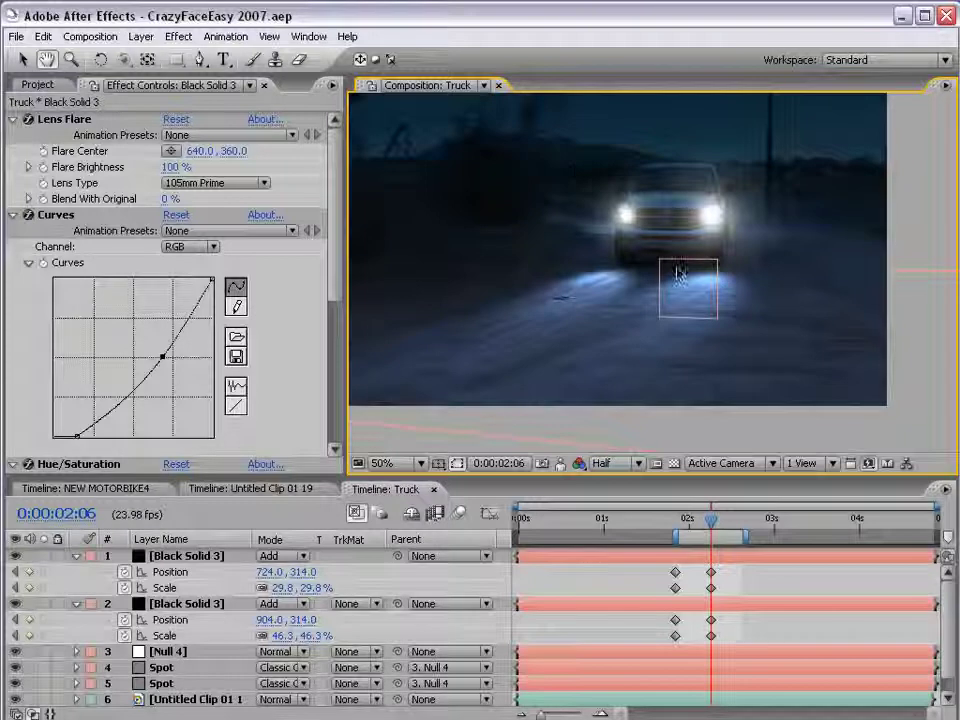
- At 0:00:02:15, move the first flare onto its headlight at 706, 351
left_click(696, 525)
left_click(709, 570)
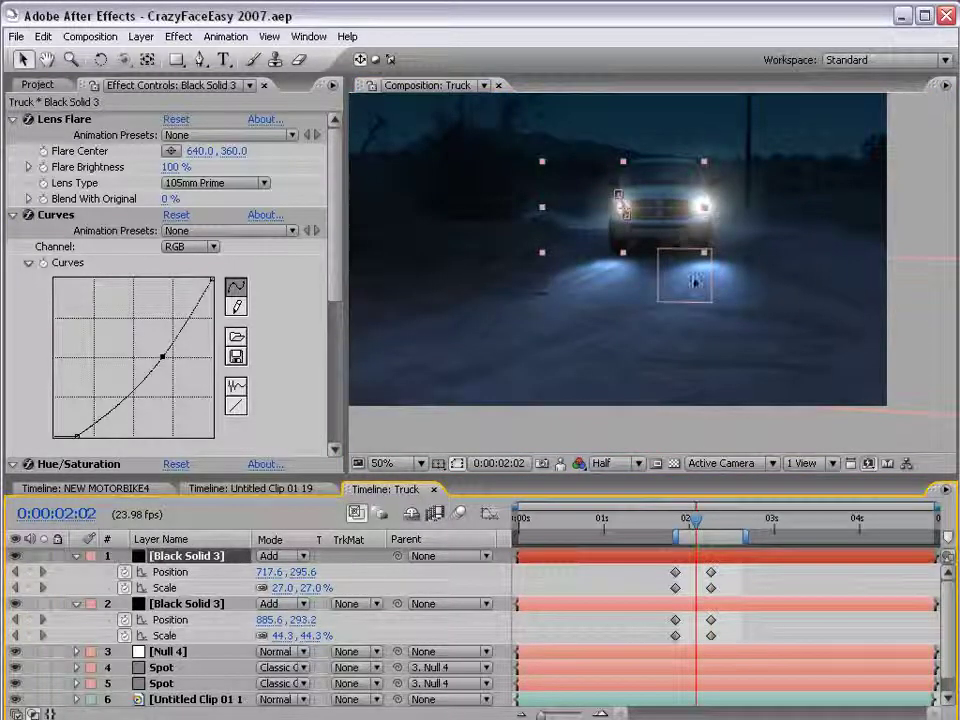
scroll(632, 189, "up", 2)
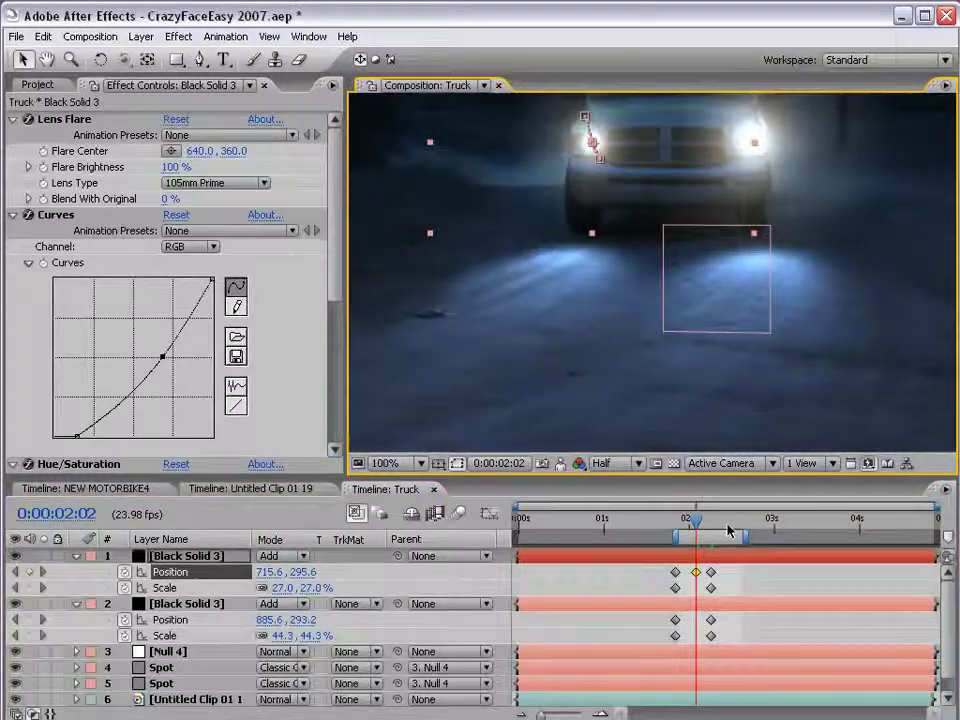
left_click_drag(696, 521, 743, 521)
left_click_drag(763, 163, 746, 197)
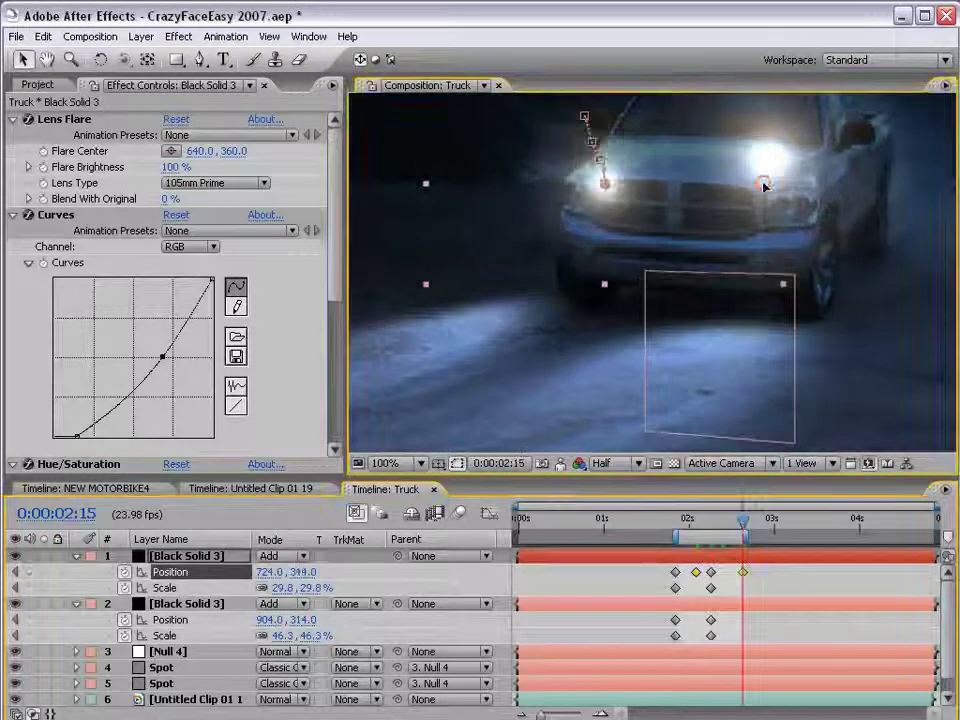
- Move the second flare onto the other headlight at 938, 364, nudging it right
left_click(771, 606)
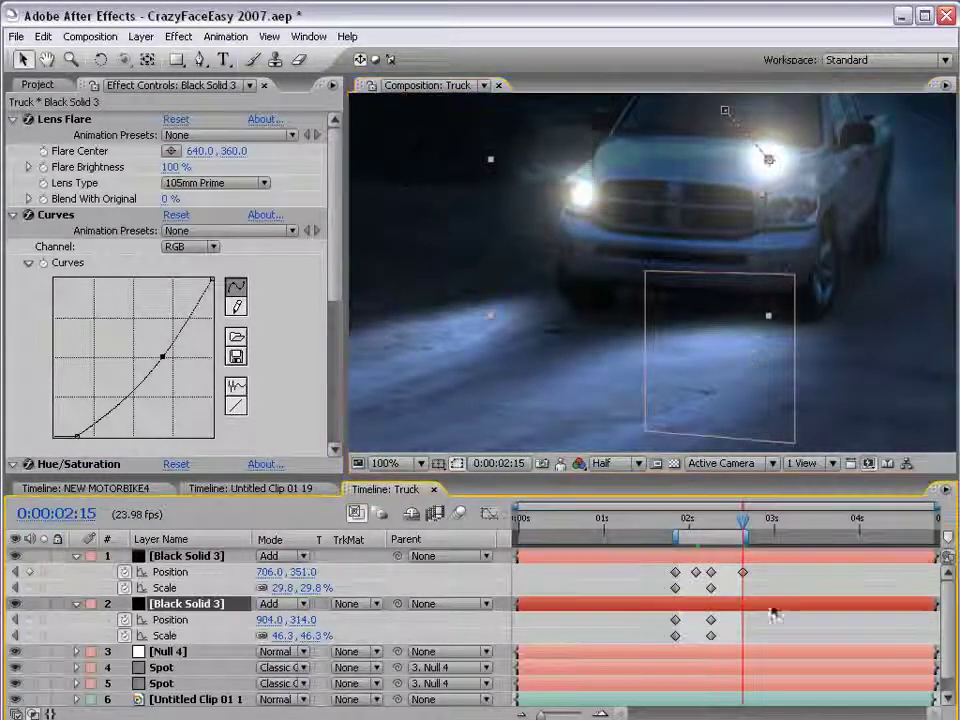
left_click_drag(810, 167, 832, 218)
key("shift+Right")
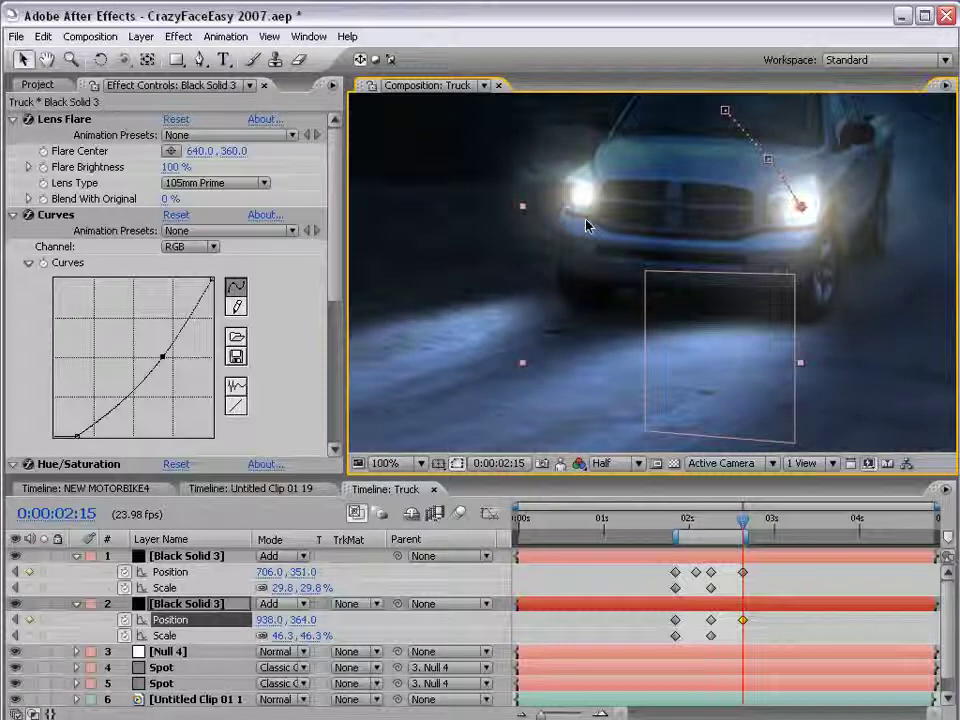
key("Page_Up")
key("Page_Up")
key("Page_Up")
key("Page_Up")
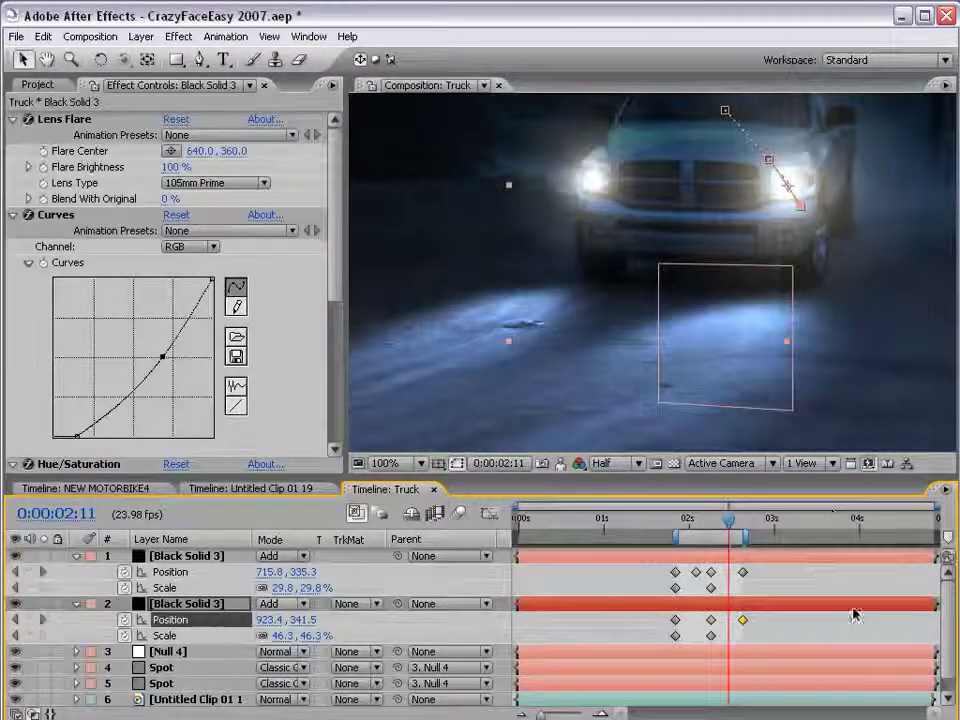
key("comma")
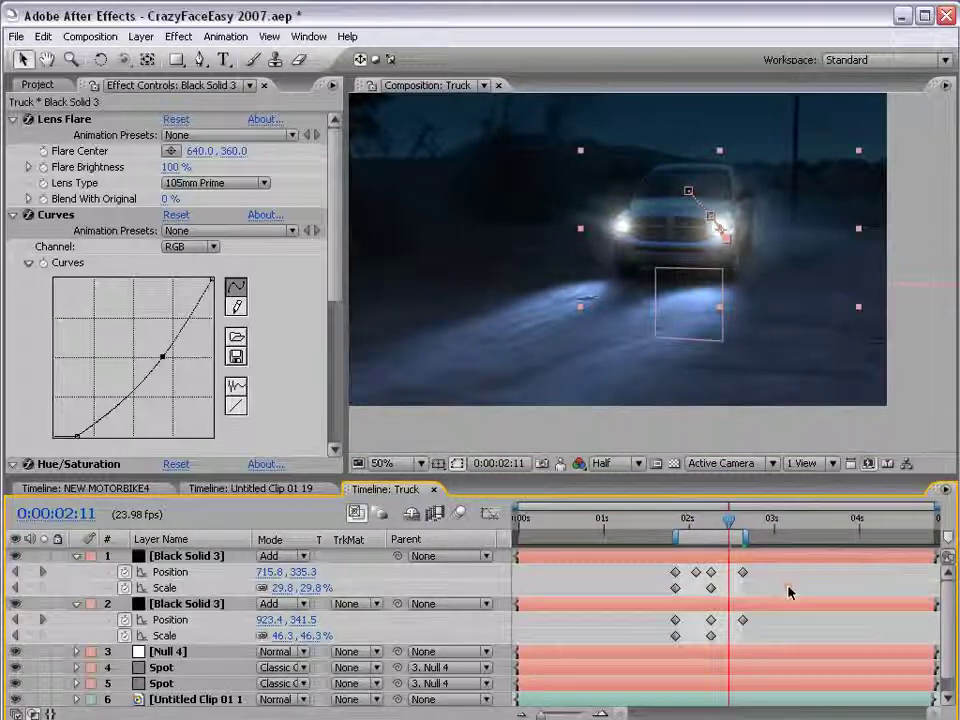
- Hide the Null 4 layer and preview the shot in real time
left_click(789, 589)
left_click(17, 651)
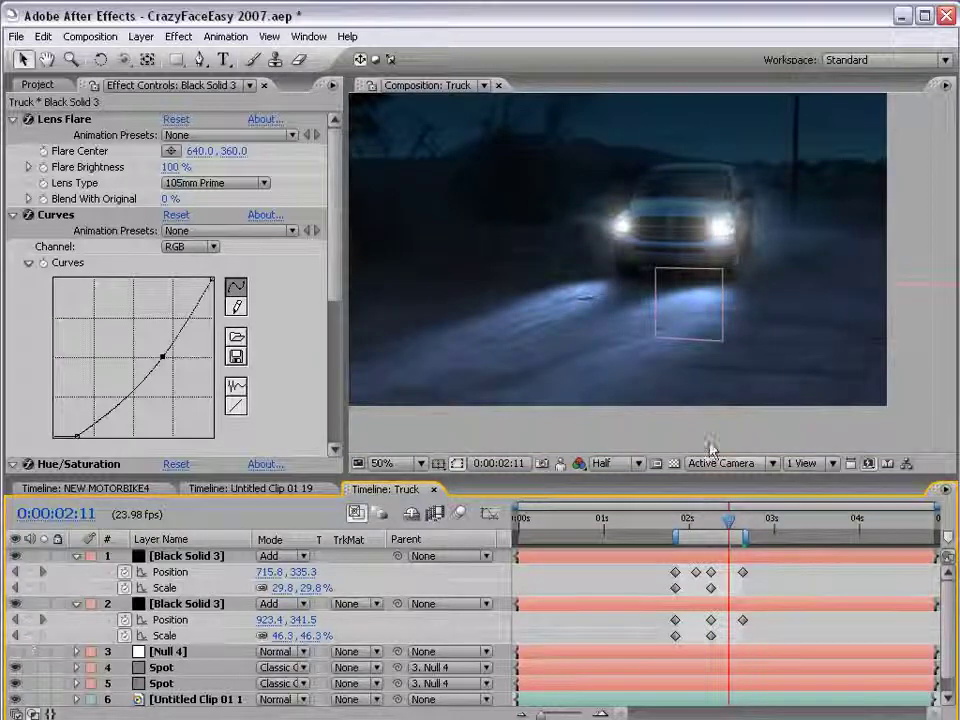
key("KP_0")
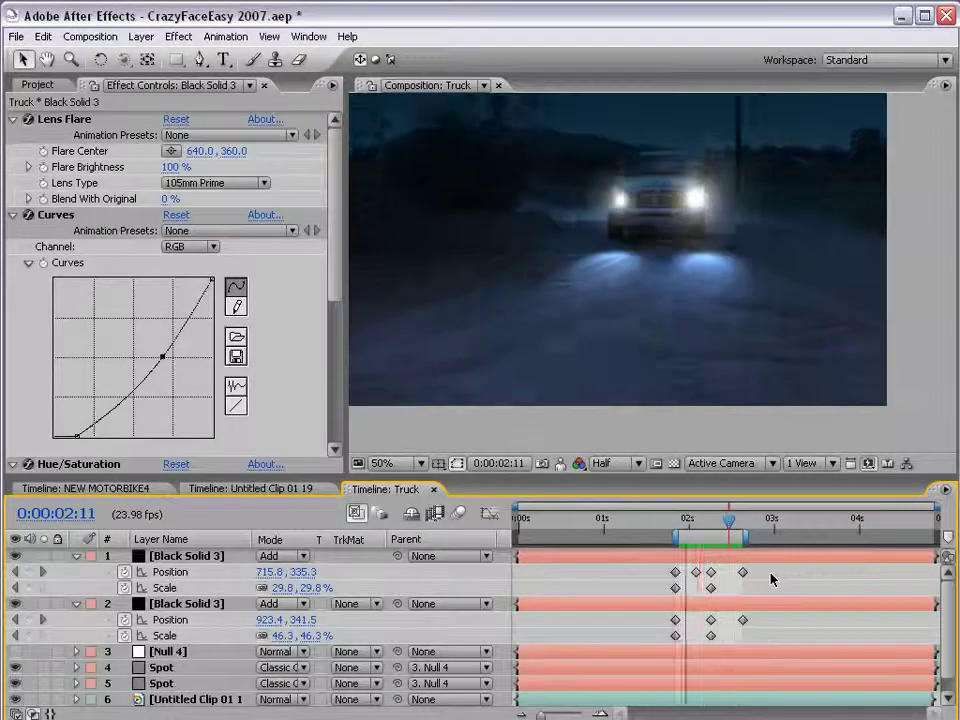
- Save the project and RAM-preview the truck shot with its headlight flares
key("ctrl+s")
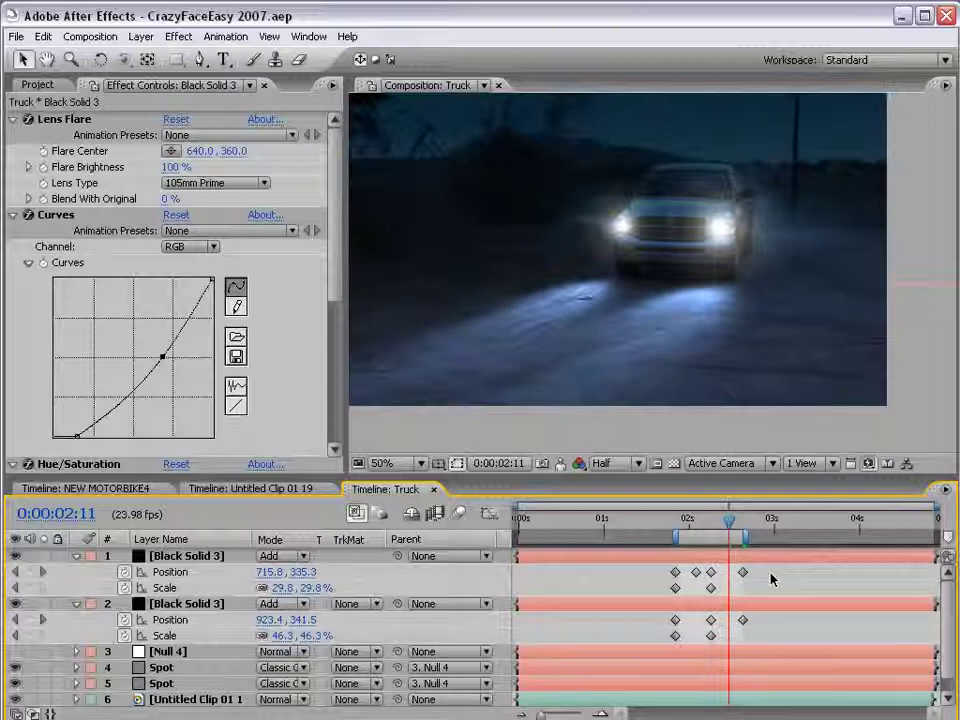
key("KP_0")
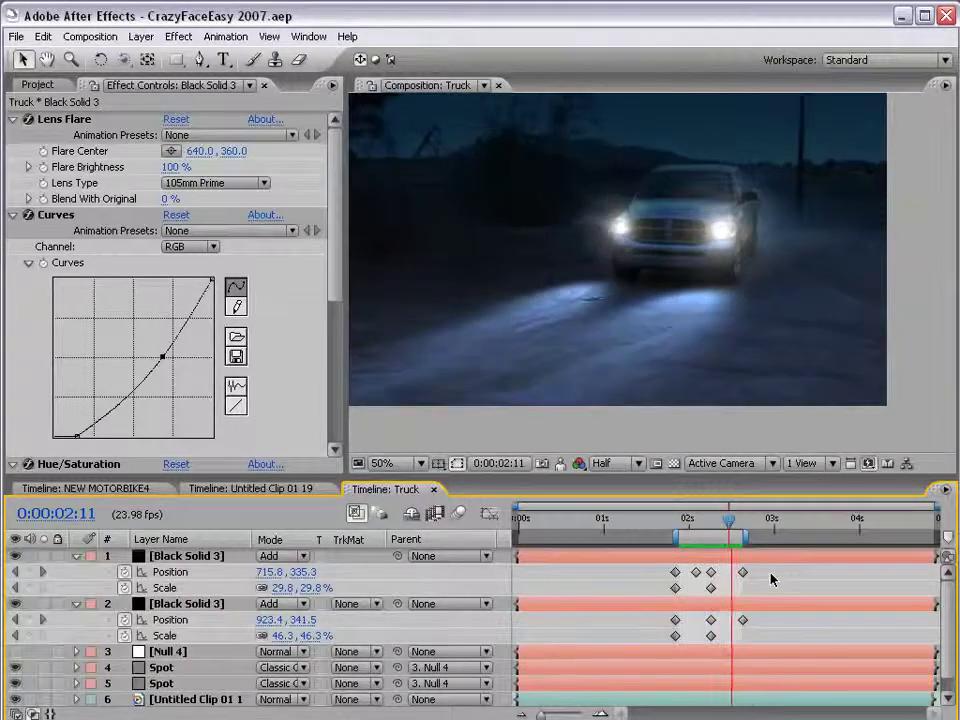
key("space")
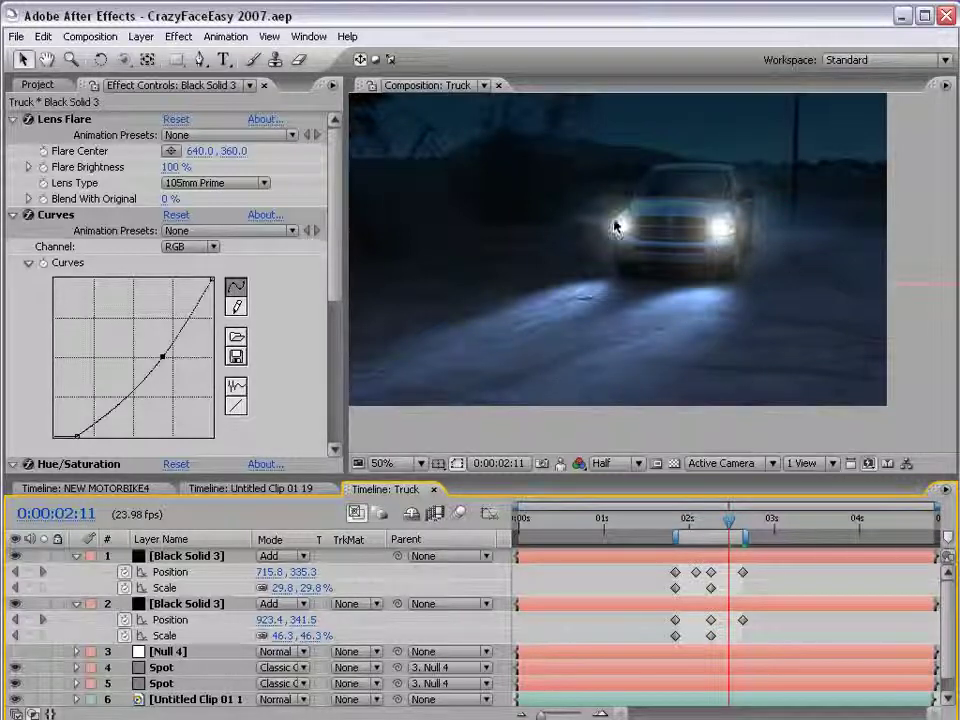
- Move the playhead back through 0:00:02:02 to 0:00:01:19 and pan the view down
left_click(703, 311)
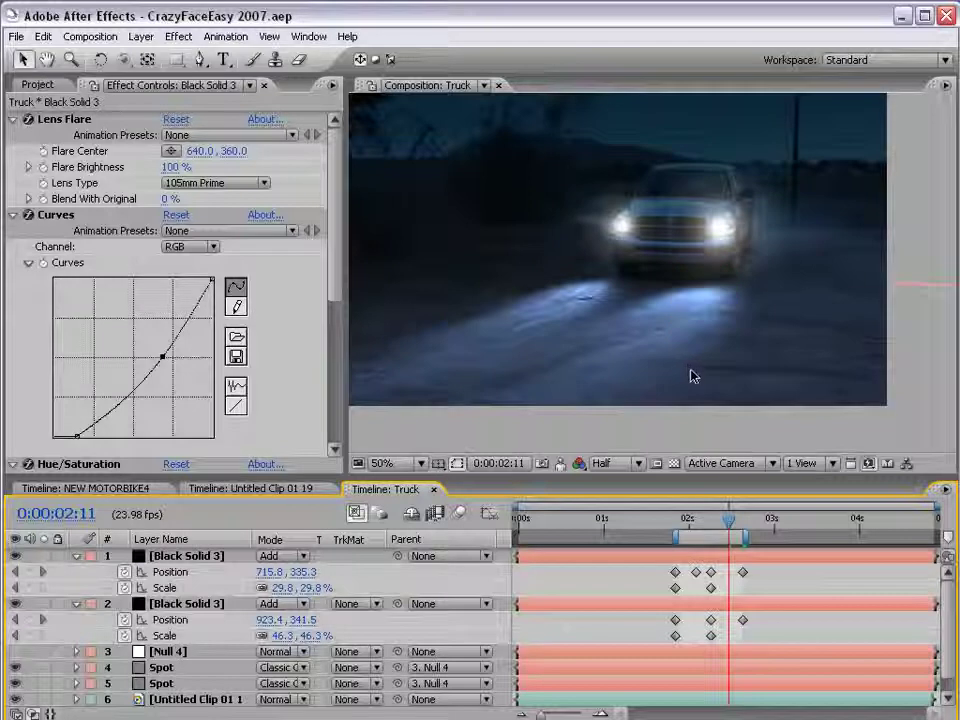
left_click_drag(729, 521, 696, 521)
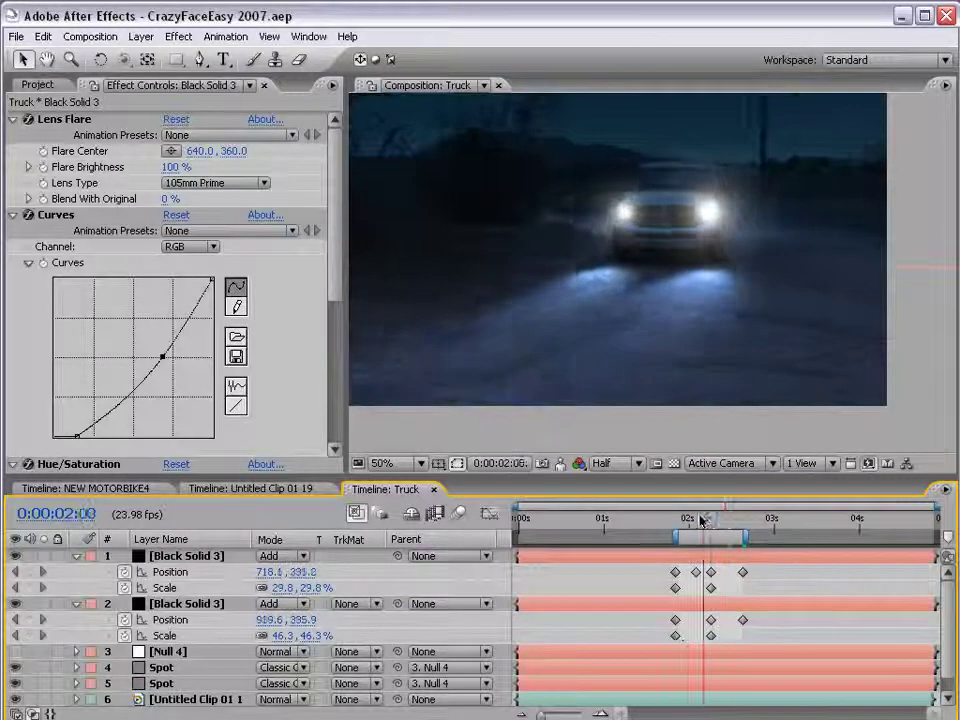
key("h")
left_click_drag(647, 180, 700, 220)
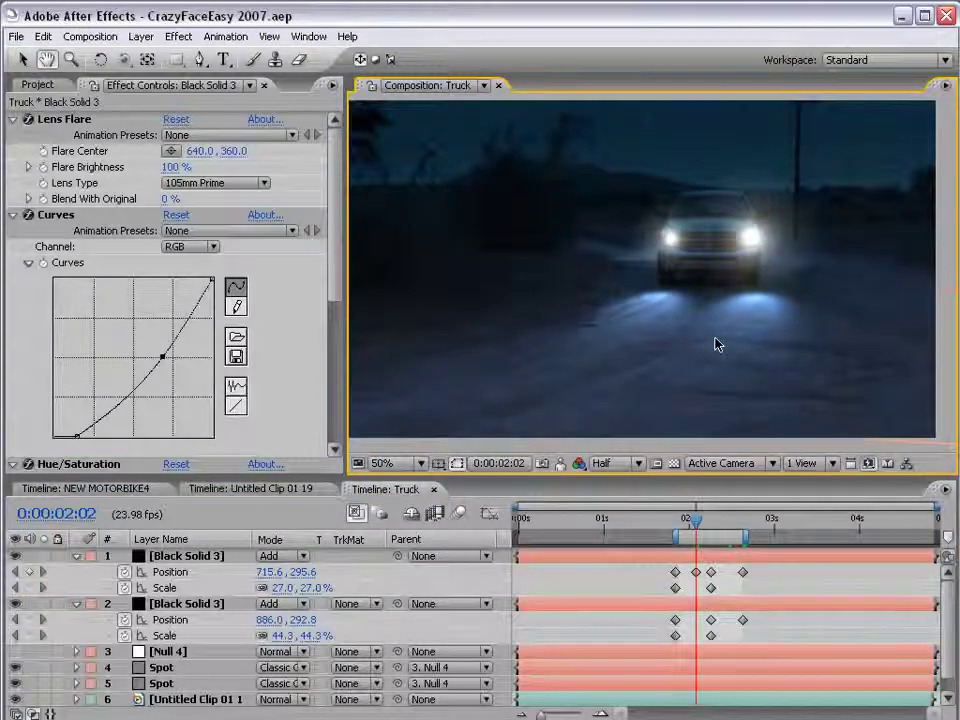
left_click_drag(707, 520, 672, 520)
left_click_drag(670, 260, 680, 313)
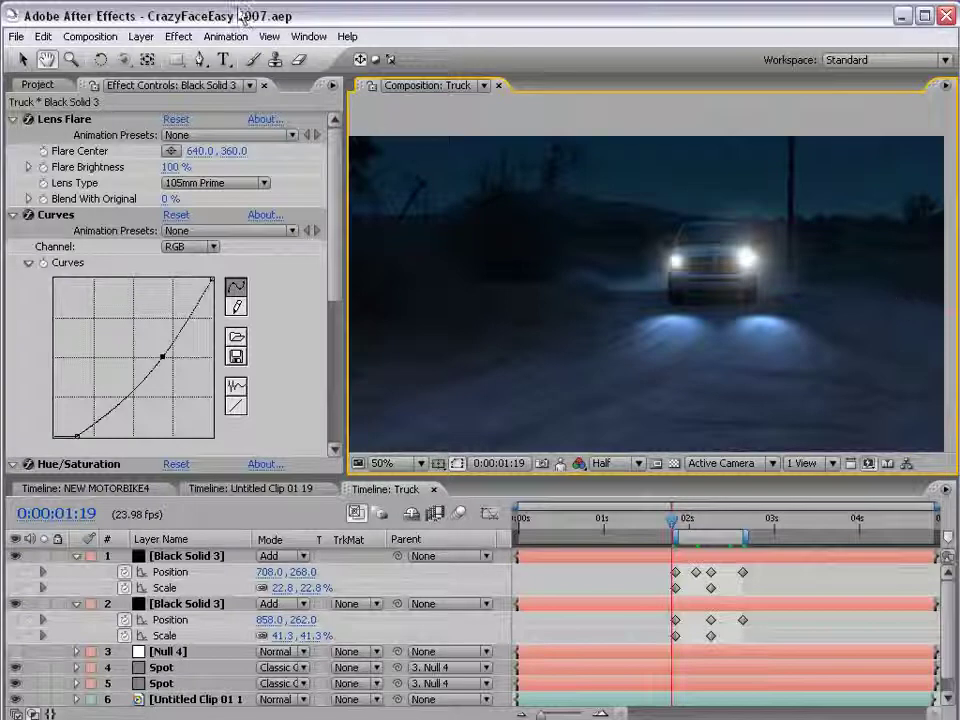
- Create a new pale orange solid with colour FFDD95
left_click(141, 36)
mouse_move(125, 56)
left_click(413, 64)
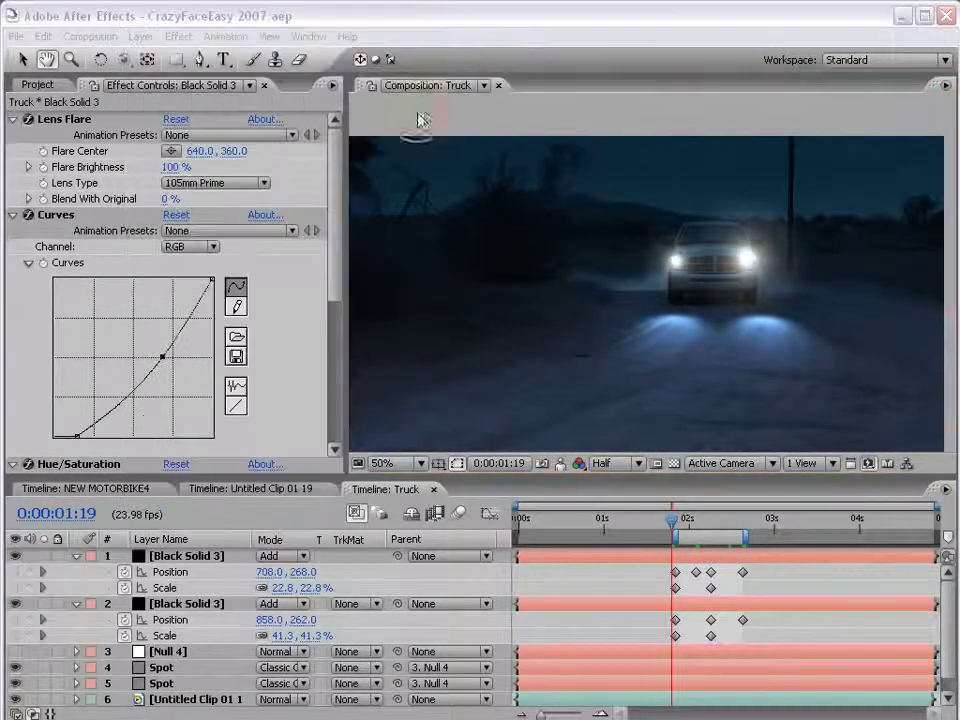
left_click(470, 498)
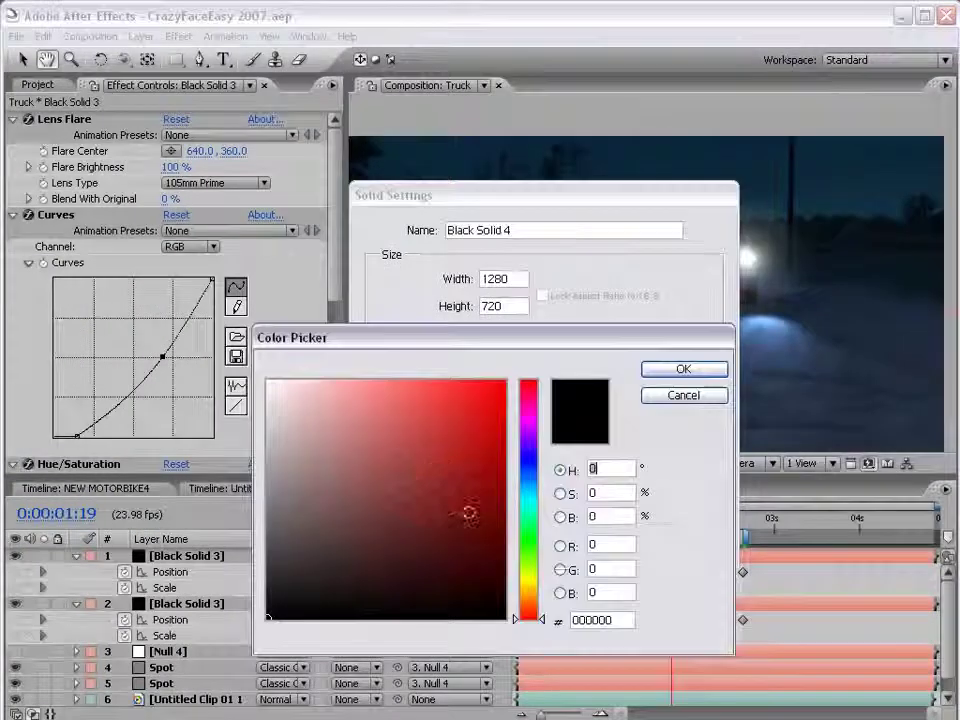
left_click_drag(514, 618, 514, 600)
left_click(326, 396)
left_click_drag(326, 396, 364, 379)
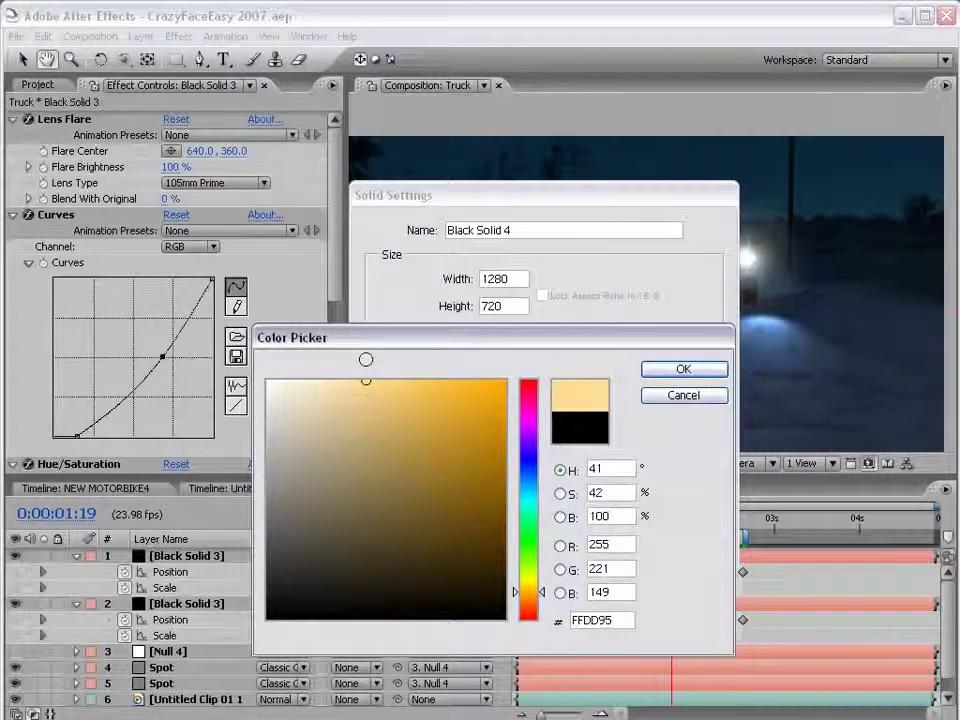
left_click(660, 370)
left_click(588, 538)
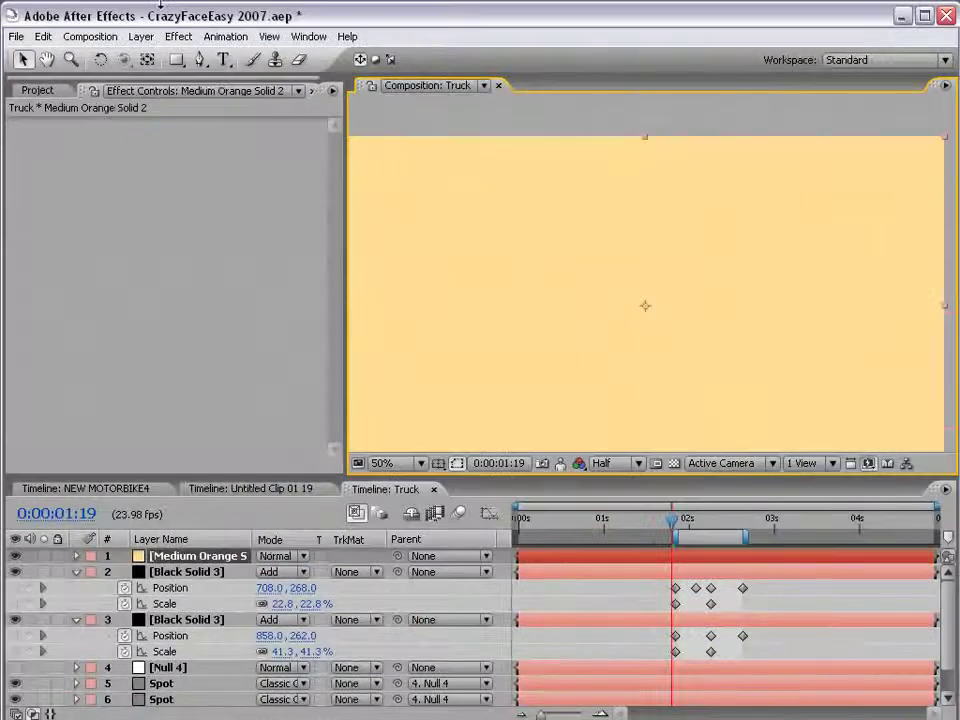
- Draw a small Pen mask on the solid and move it to the top of the utility pole
left_click(176, 59)
left_click_drag(648, 242, 657, 244)
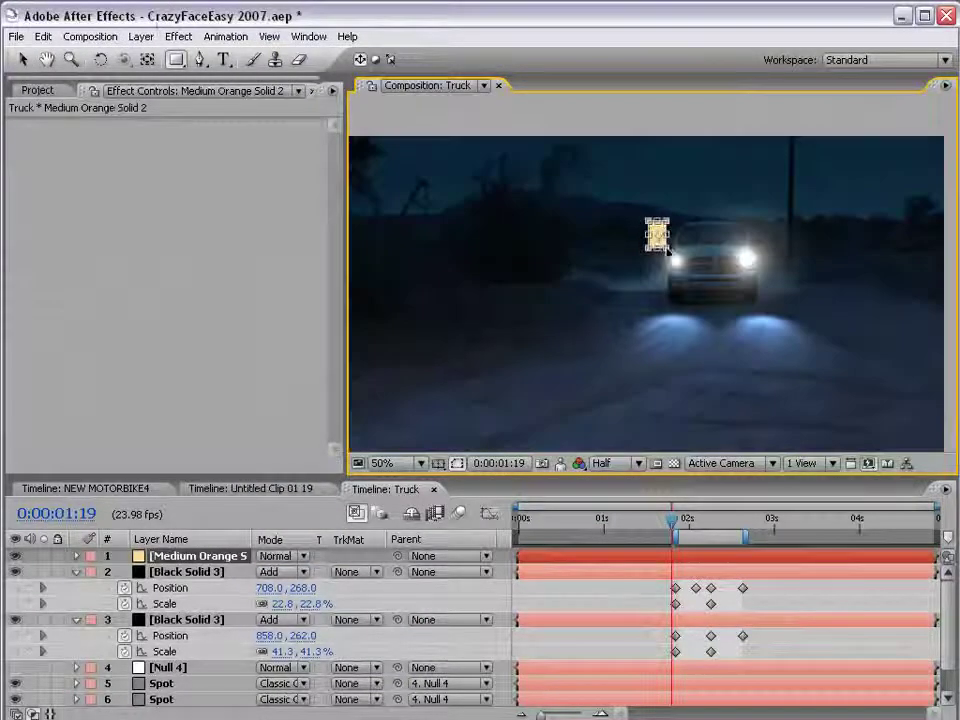
key("ctrl+z")
left_click(199, 60)
left_click(614, 213)
left_click(651, 210)
key("v")
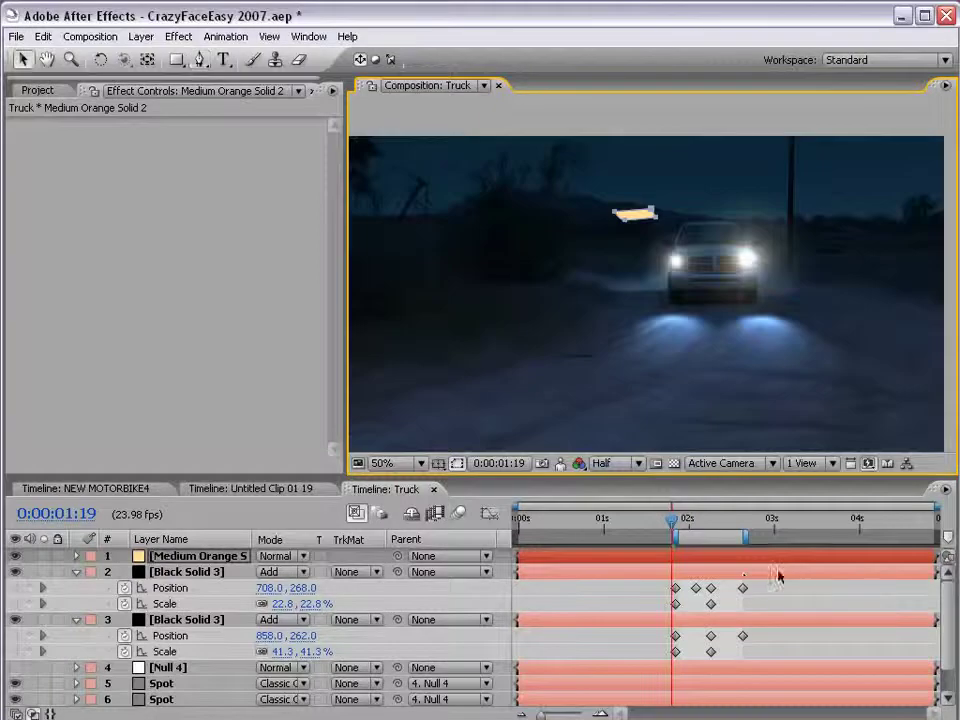
left_click(630, 237)
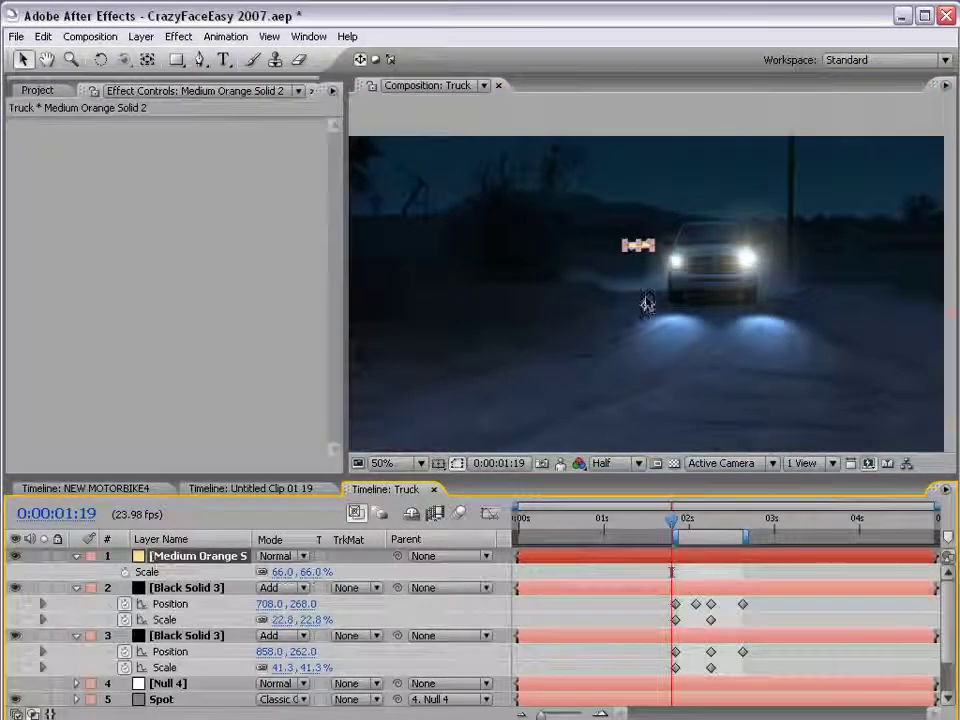
left_click_drag(645, 310, 781, 210)
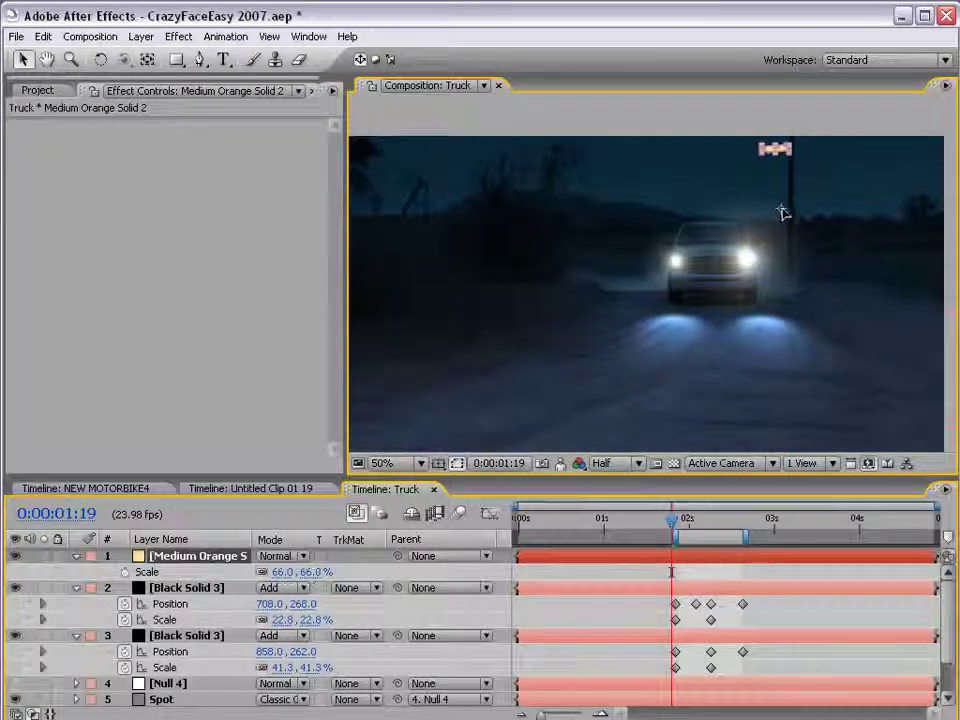
left_click(793, 563)
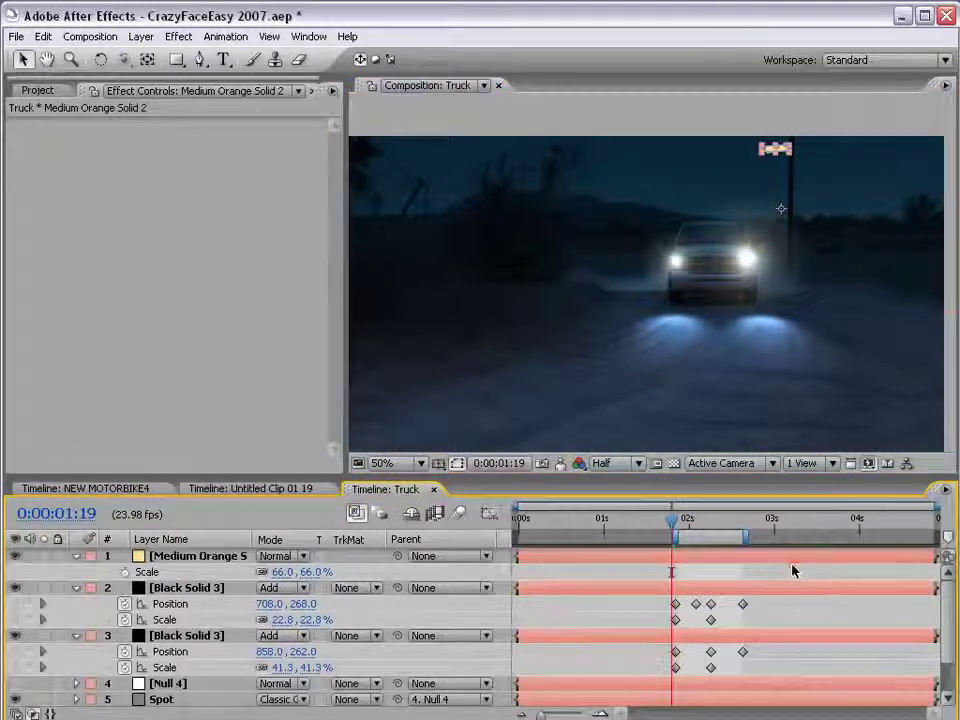
- Apply Glow to Medium Orange Solid 2 and increase its radius to 40
left_click(178, 36)
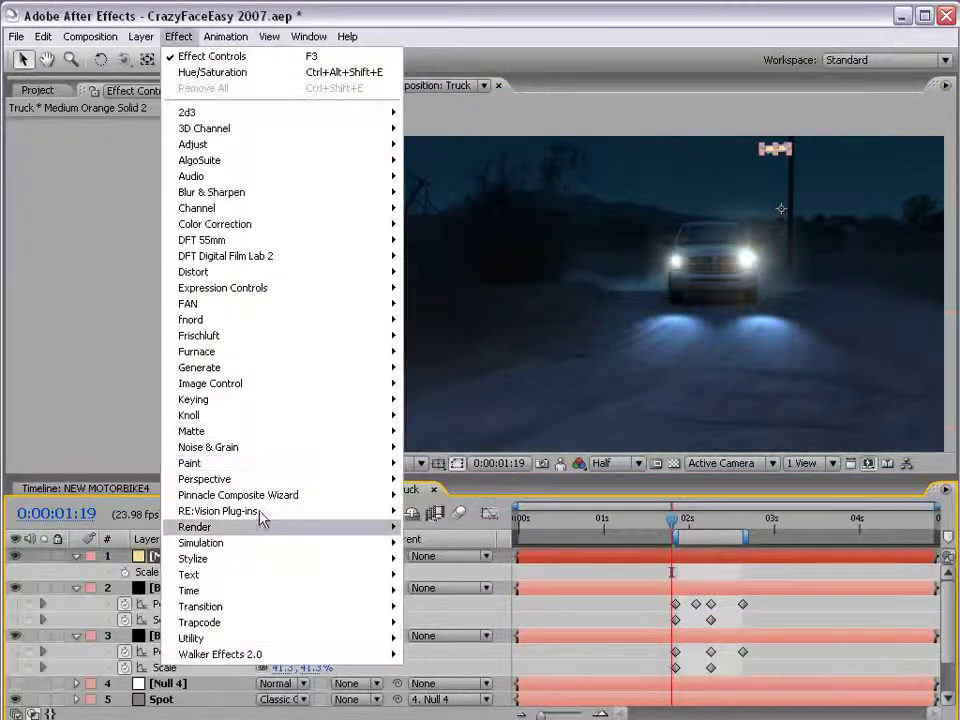
mouse_move(243, 570)
left_click(440, 686)
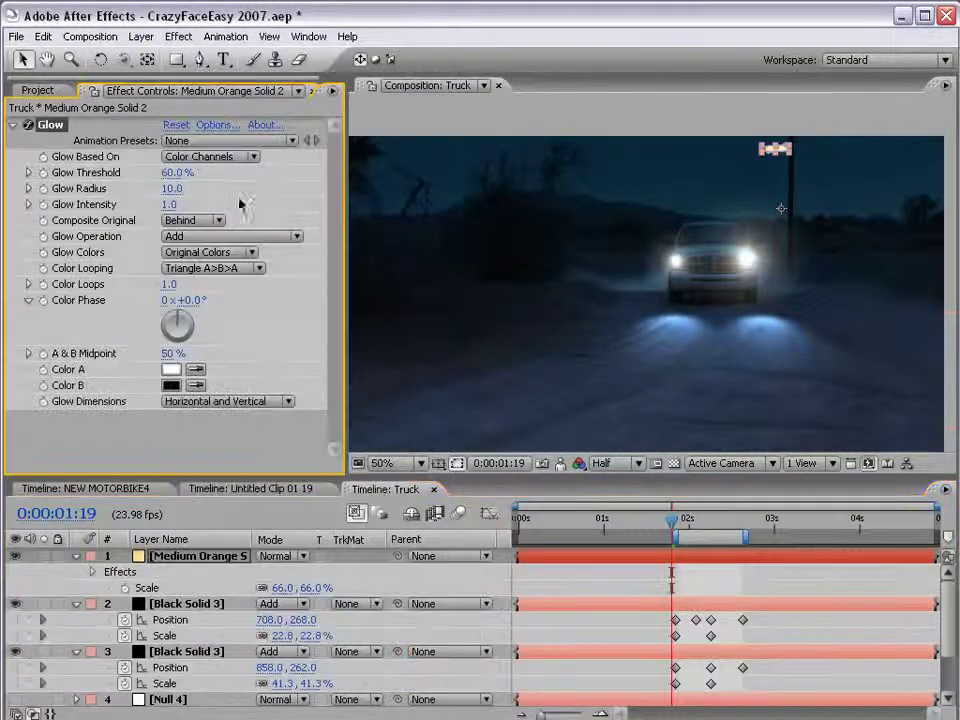
left_click_drag(176, 198, 200, 190)
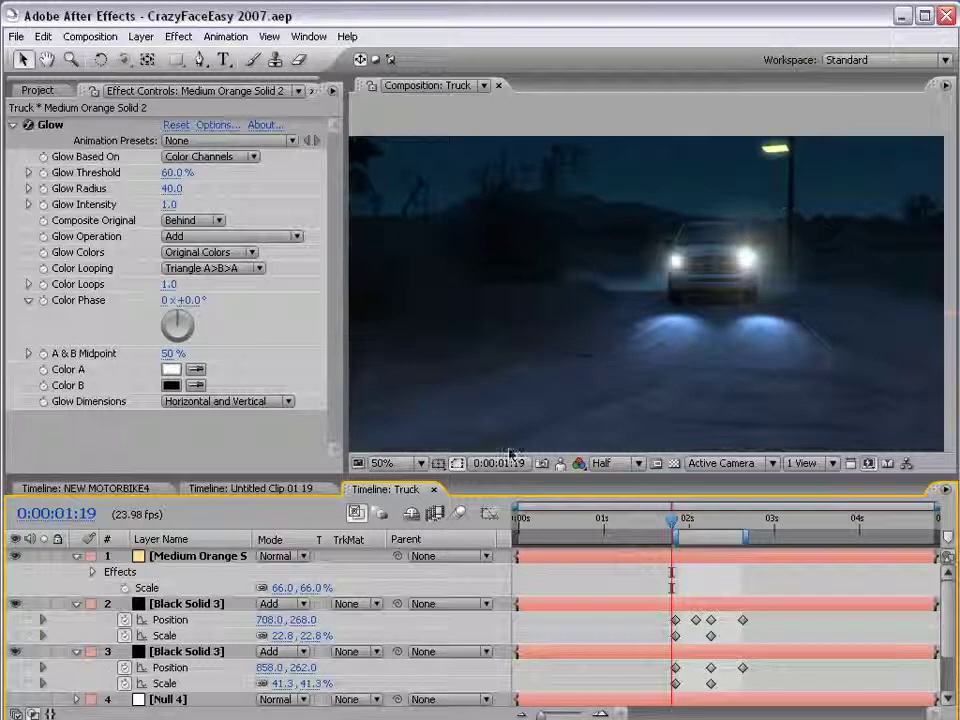
- Zoom and pan up to the streetlight to inspect its glow with the layer deselected
left_click(655, 556)
left_click(718, 585)
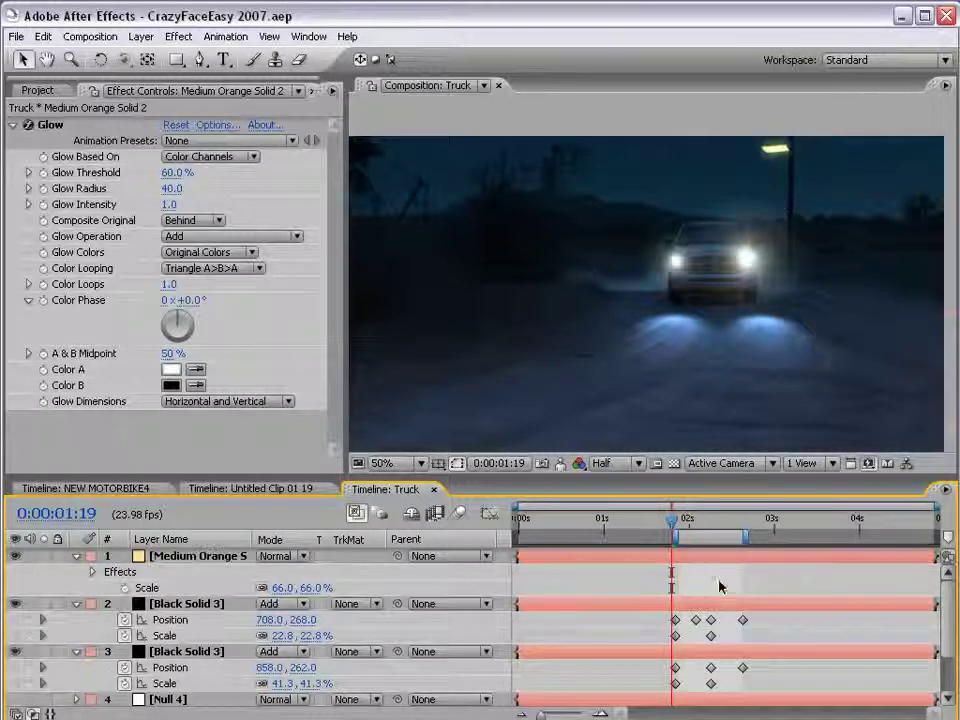
left_click(50, 124)
scroll(640, 280, "up", 2)
left_click_drag(720, 100, 741, 283)
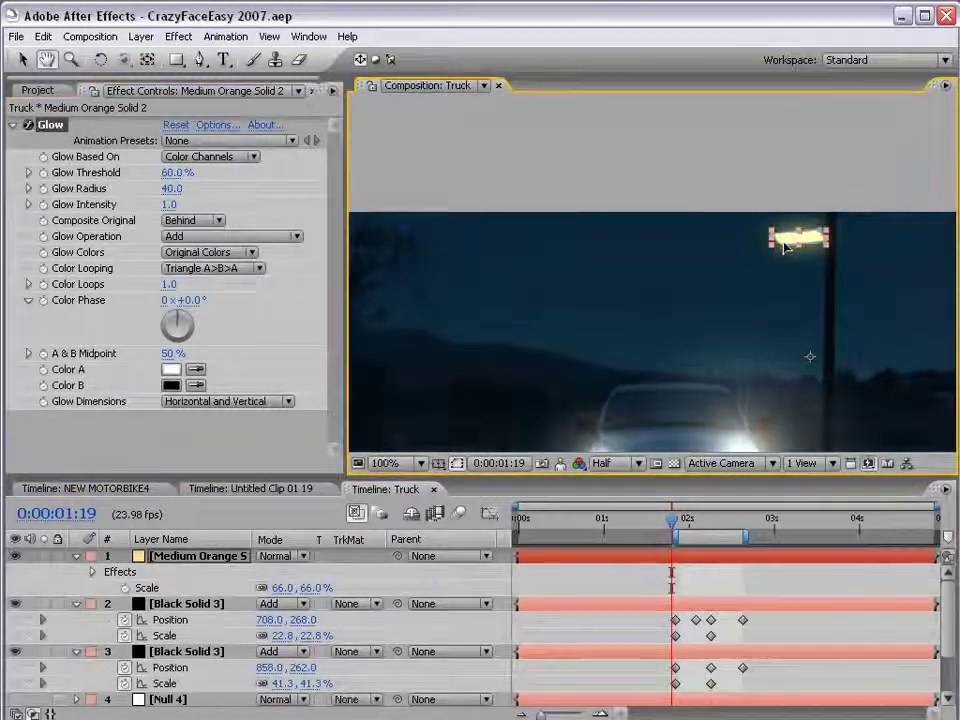
key("v")
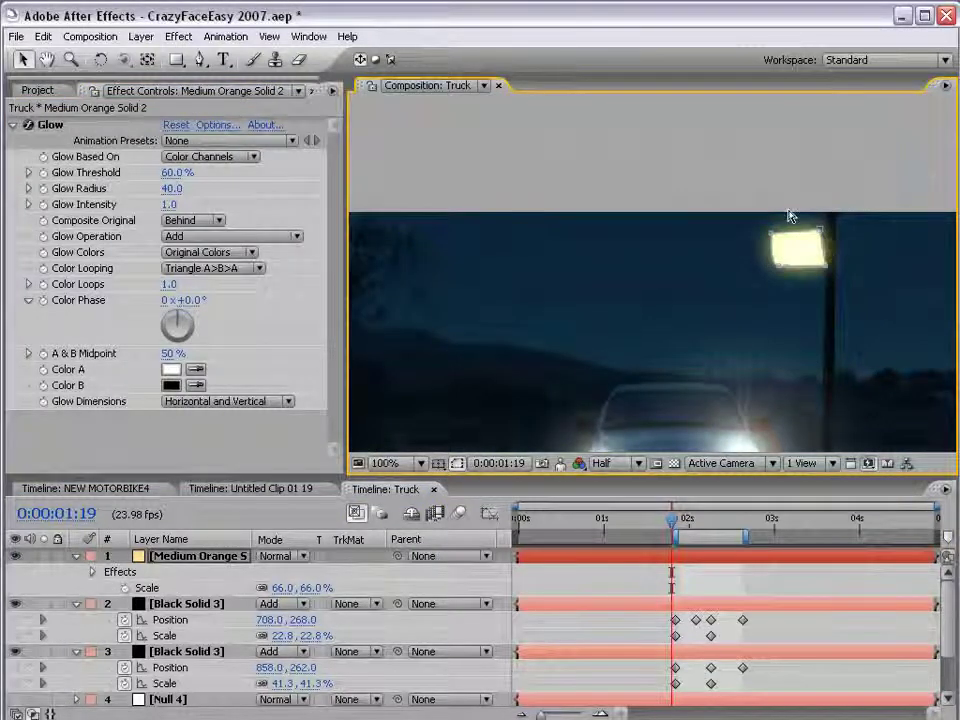
left_click(806, 578)
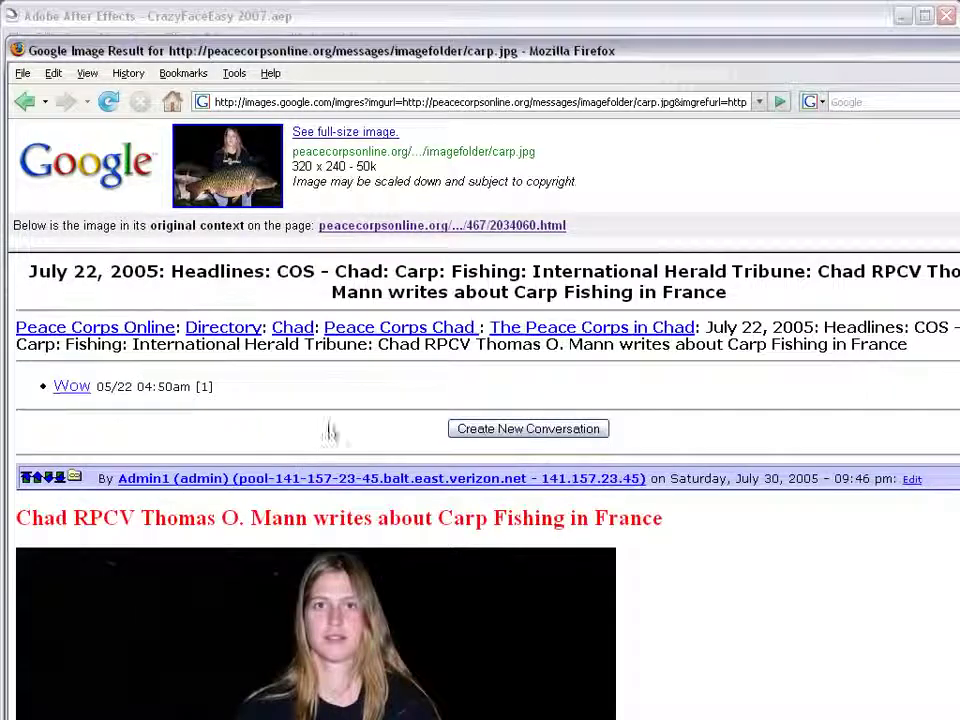
- Search images for 'night house' and view the full-size Night-house-539x402.jpg photo
key("alt+Left")
double_click(274, 184)
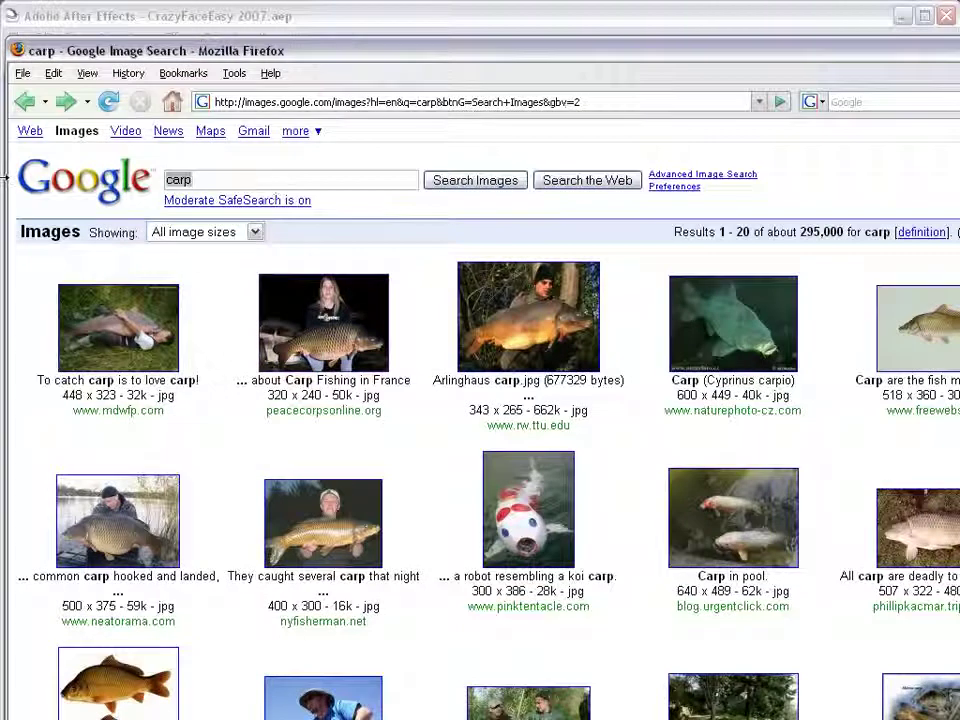
type("night ")
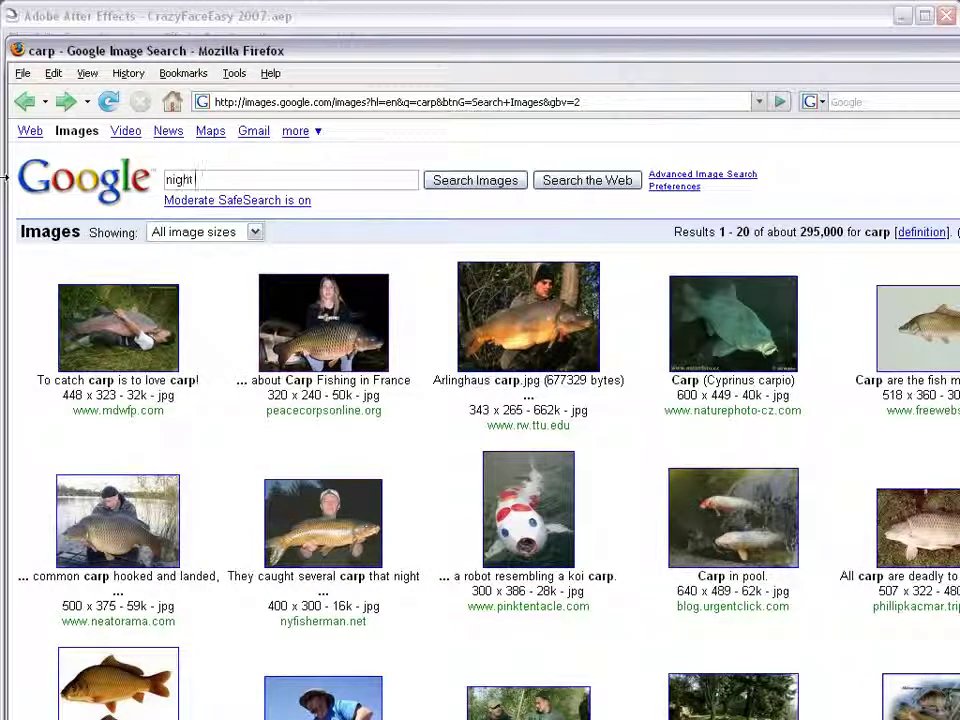
type("house")
key("Return")
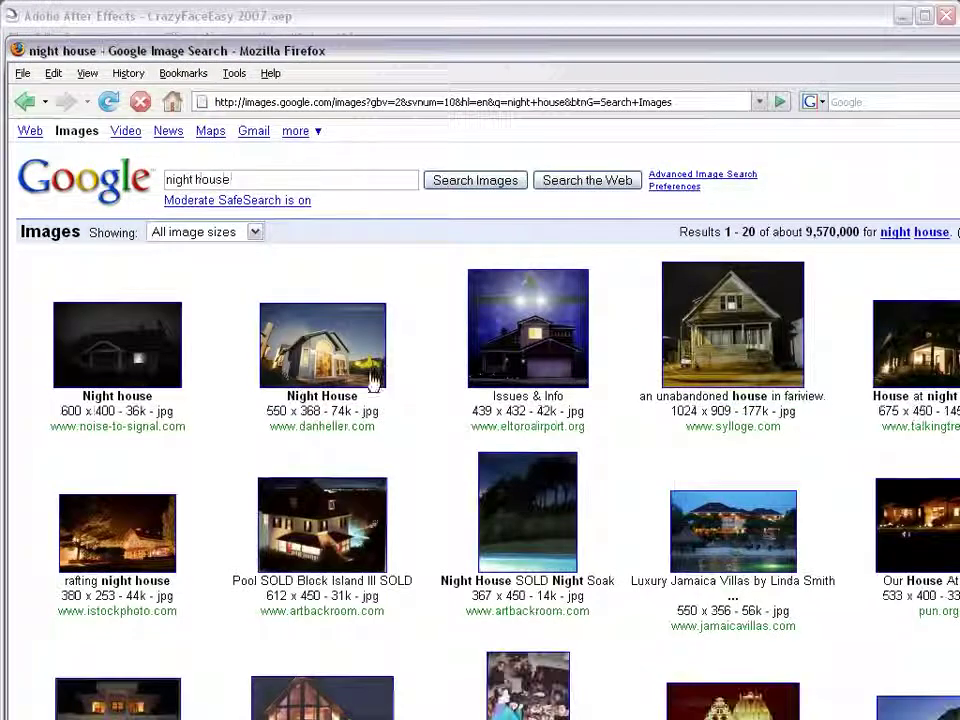
scroll(295, 430, "down", 2)
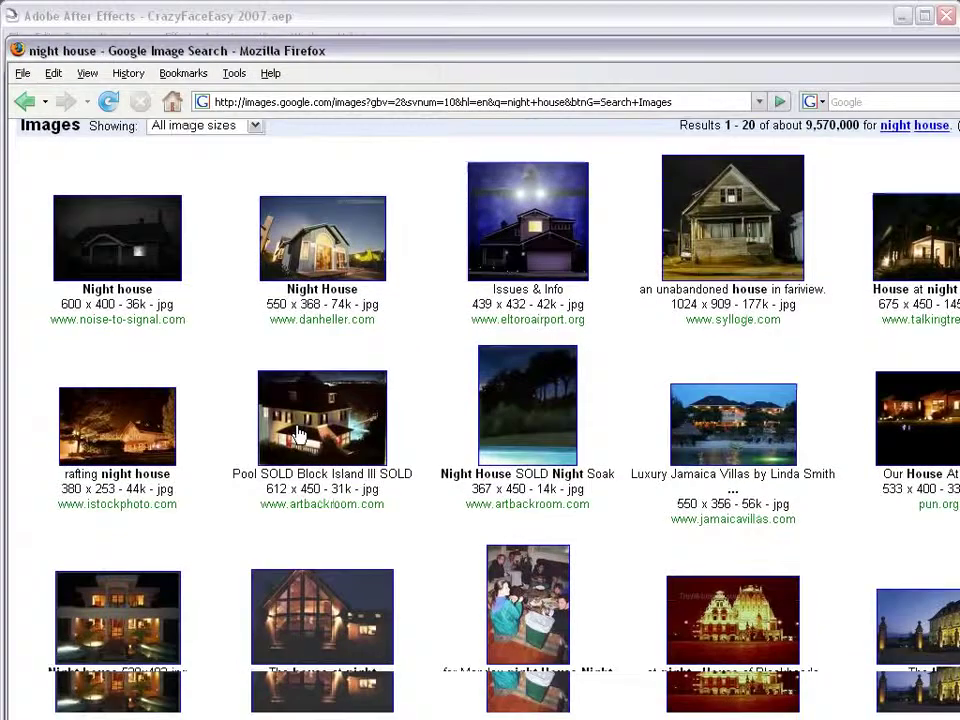
scroll(313, 487, "down", 2)
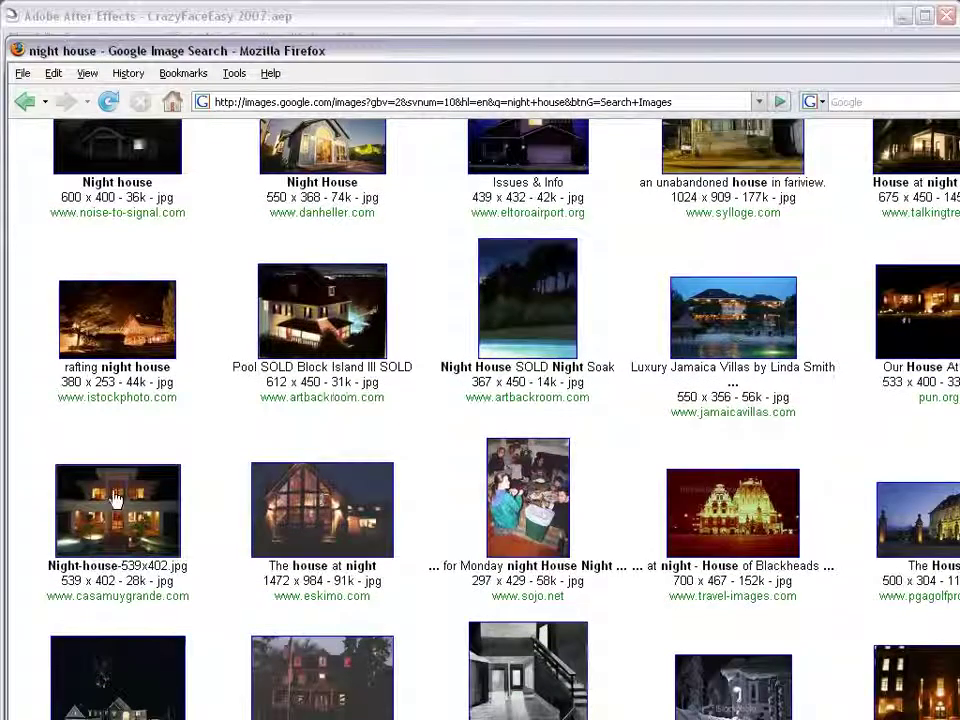
left_click(143, 495)
left_click(352, 134)
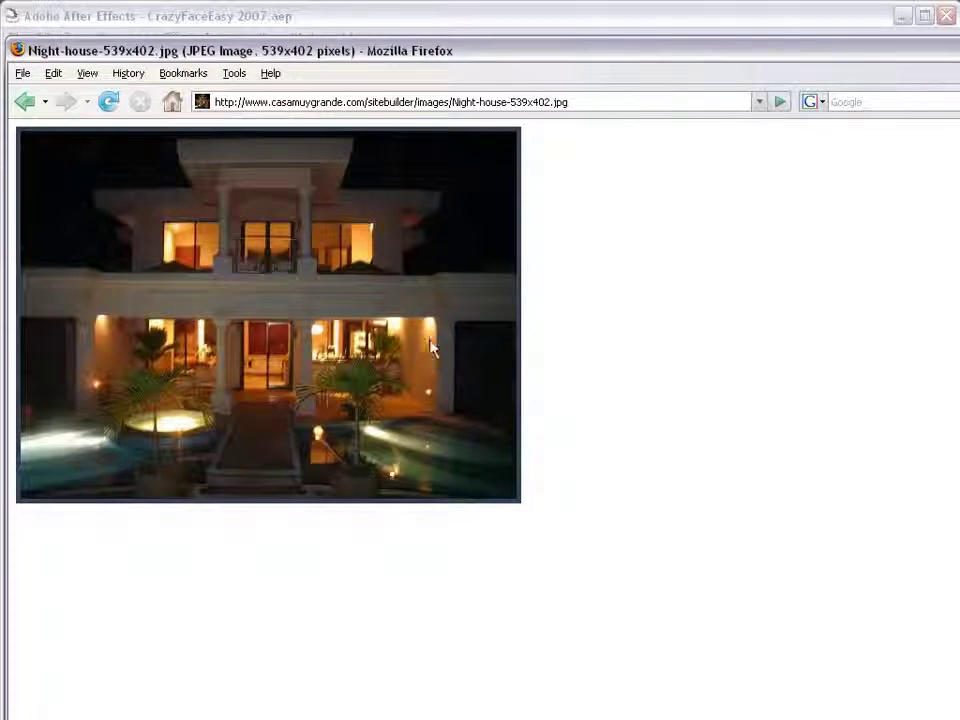
left_click(302, 18)
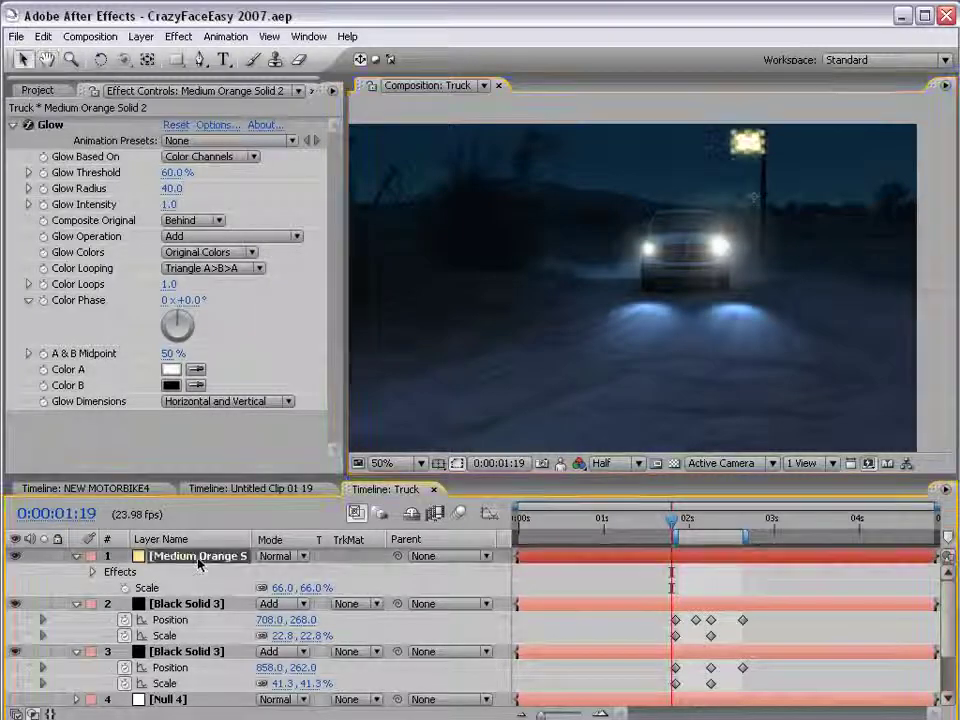
- Switch to the NEW MOTORBIKE4 composition and select the SiloconImaging.com footage in the Project panel
key("Delete")
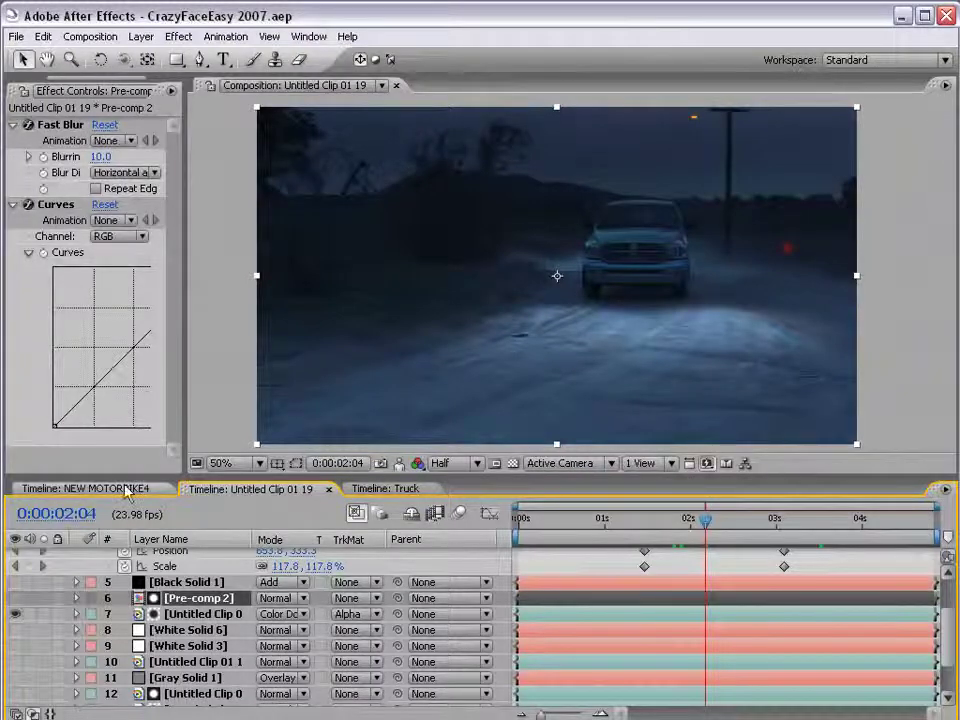
left_click(85, 488)
left_click_drag(100, 77, 50, 77)
left_click(37, 90)
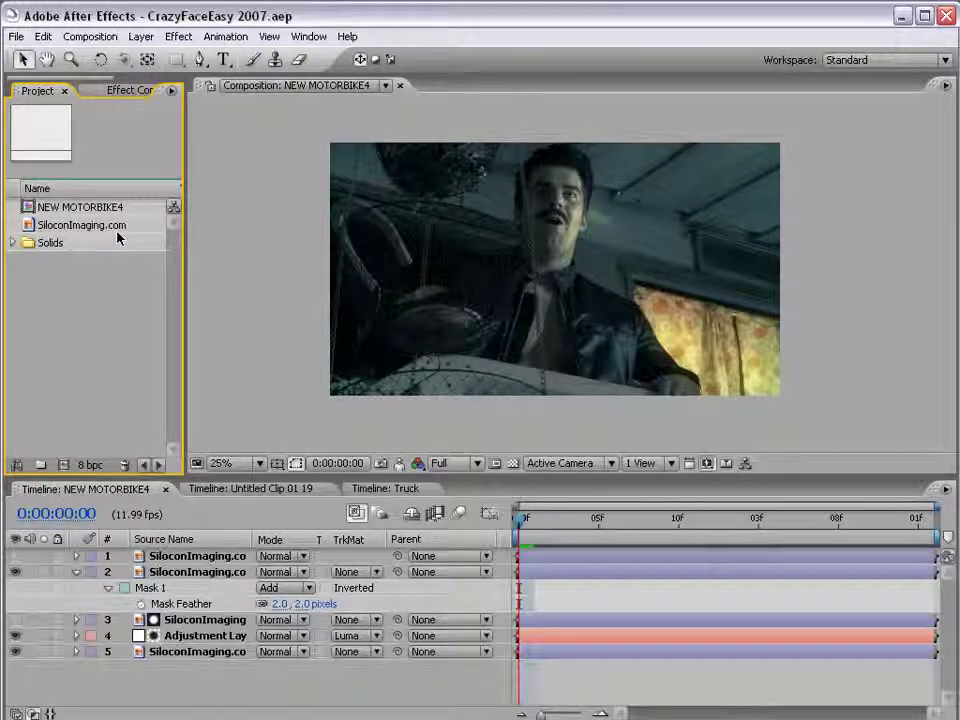
left_click(112, 228)
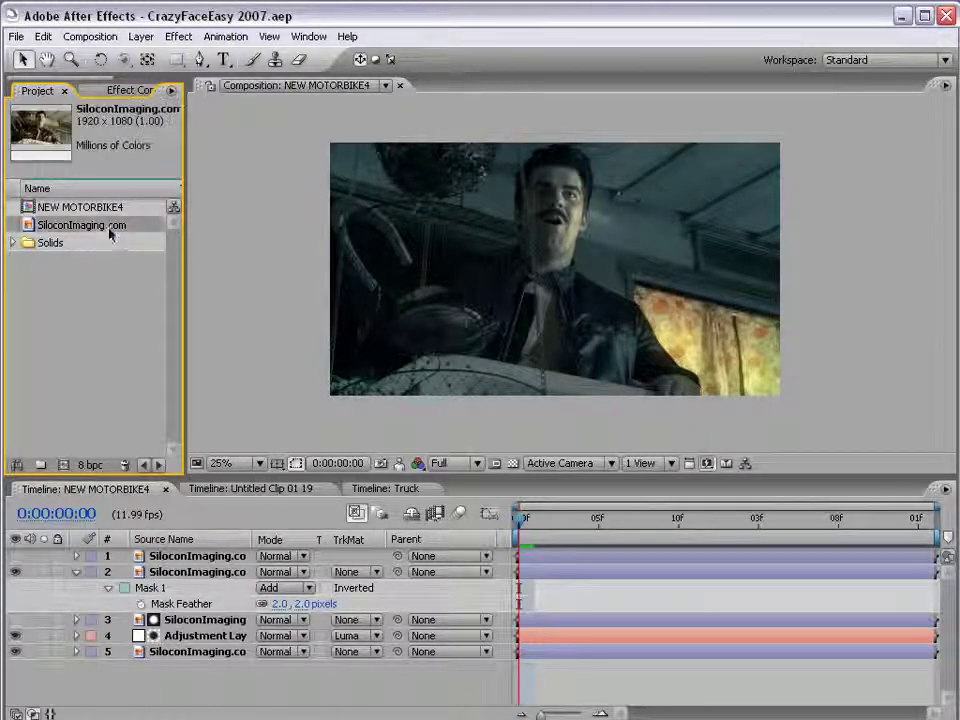
- Turn layer 1 back on to compare with the original, zooming between 50% and 25%
left_click(262, 333)
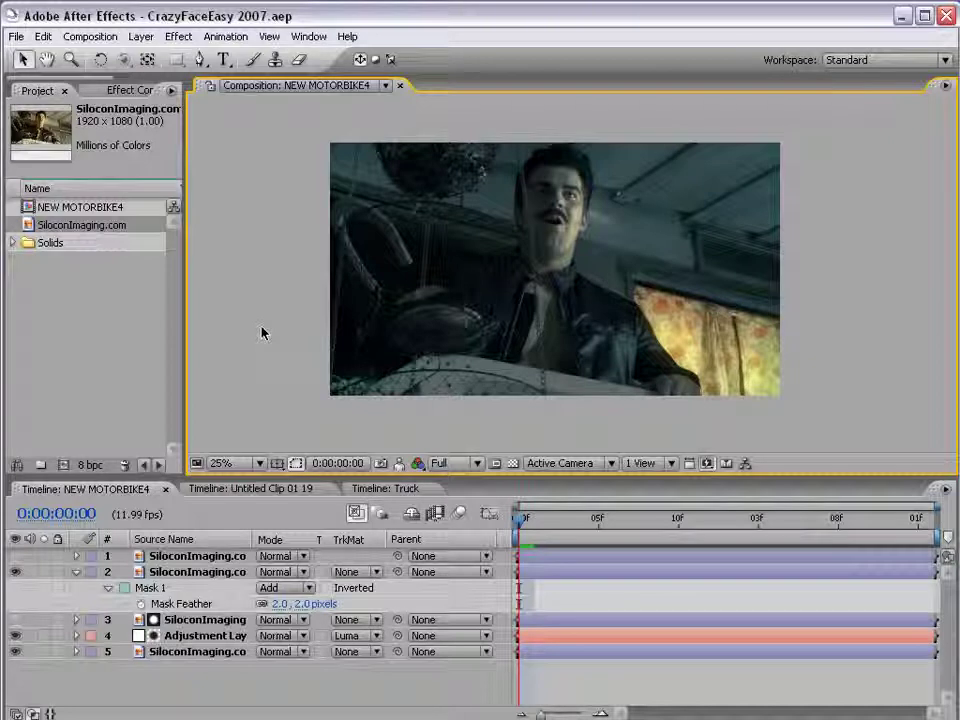
left_click(375, 251)
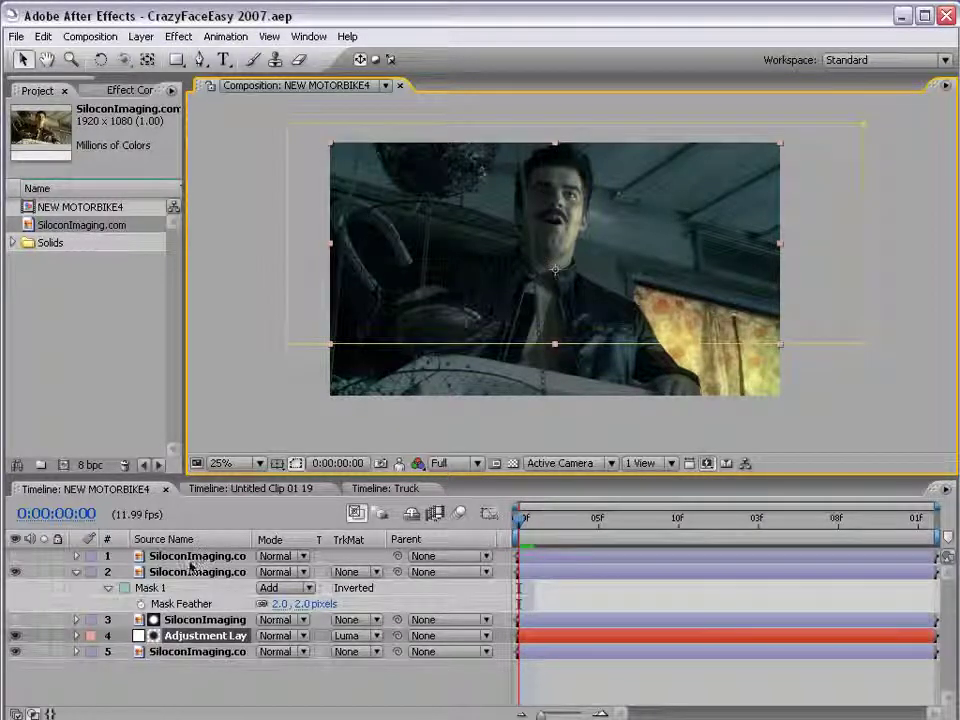
left_click(89, 597)
left_click(15, 556)
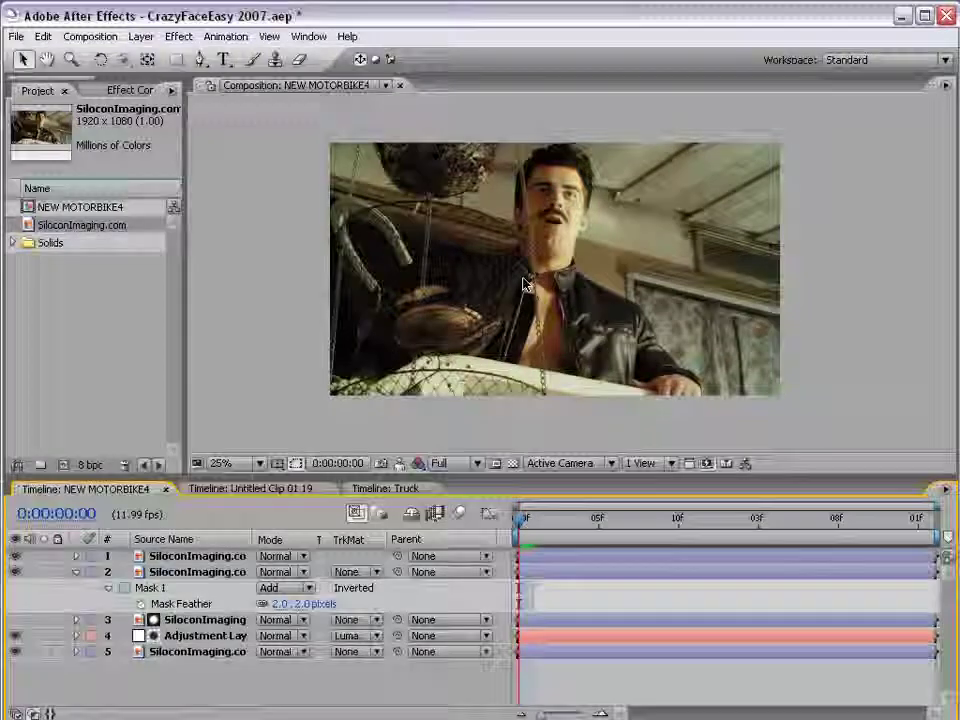
key("period")
key("comma")
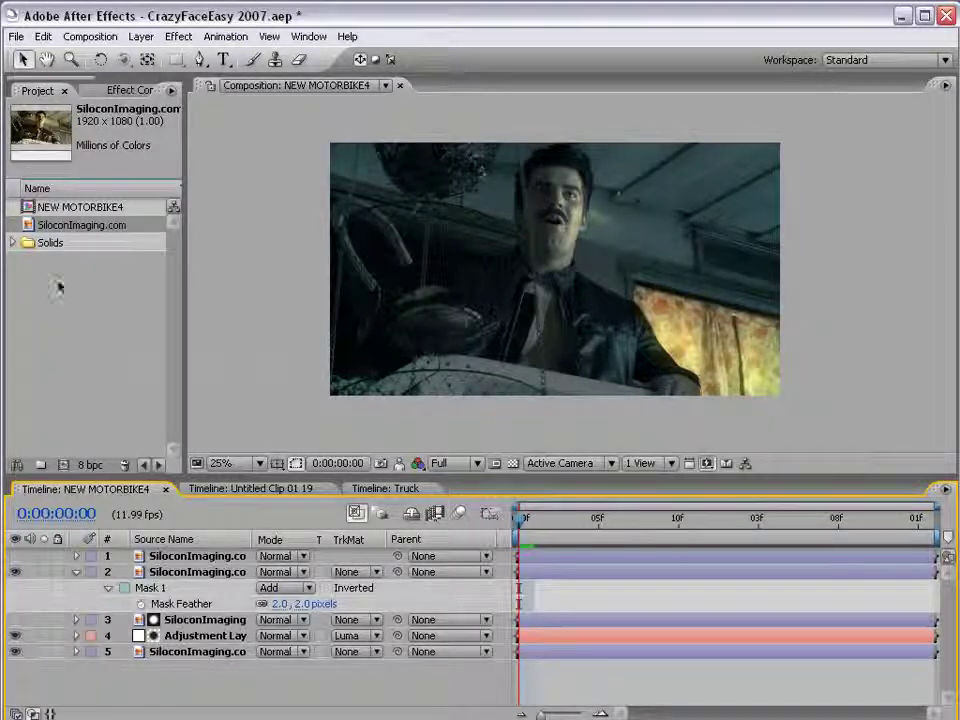
left_click(73, 224)
- Create a composition from the SiloconImaging.com footage and add Hue/Saturation to its layer
left_click_drag(65, 466, 63, 465)
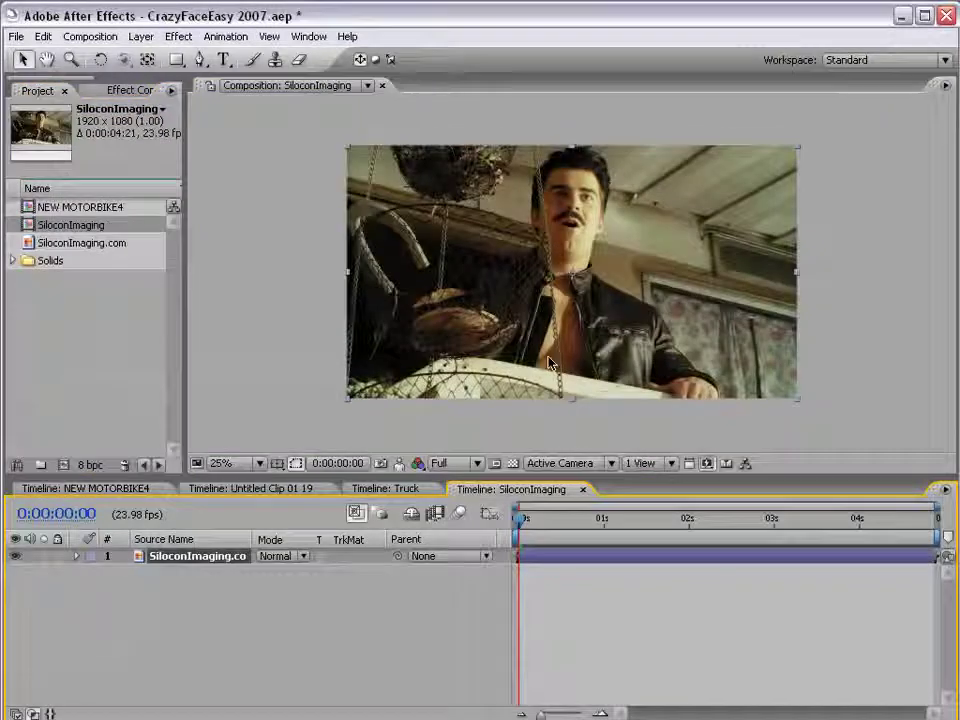
left_click(543, 562)
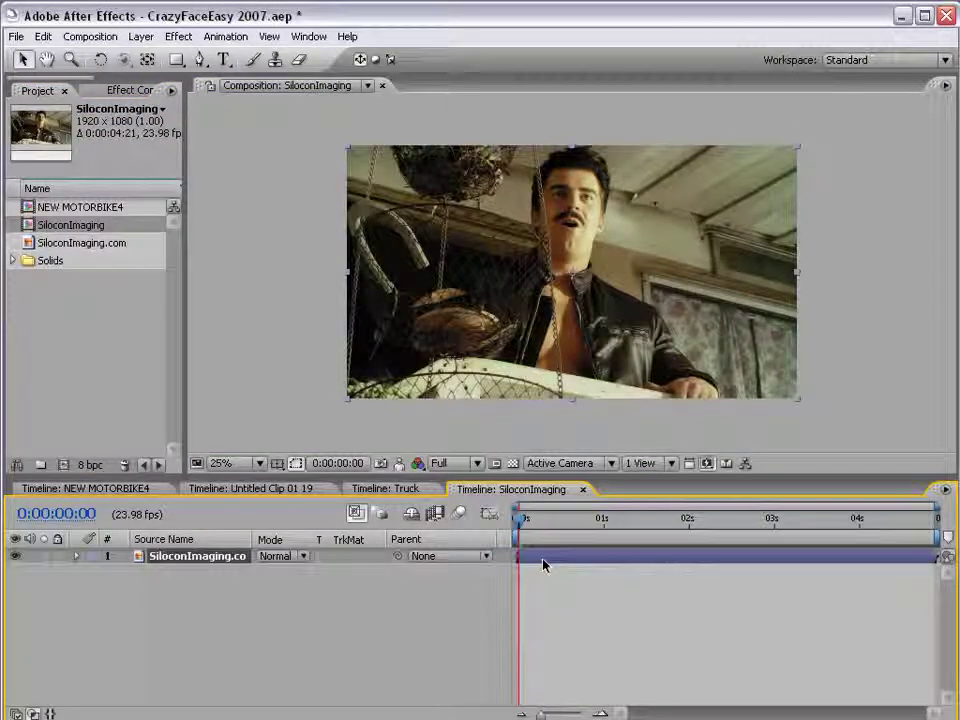
left_click(179, 37)
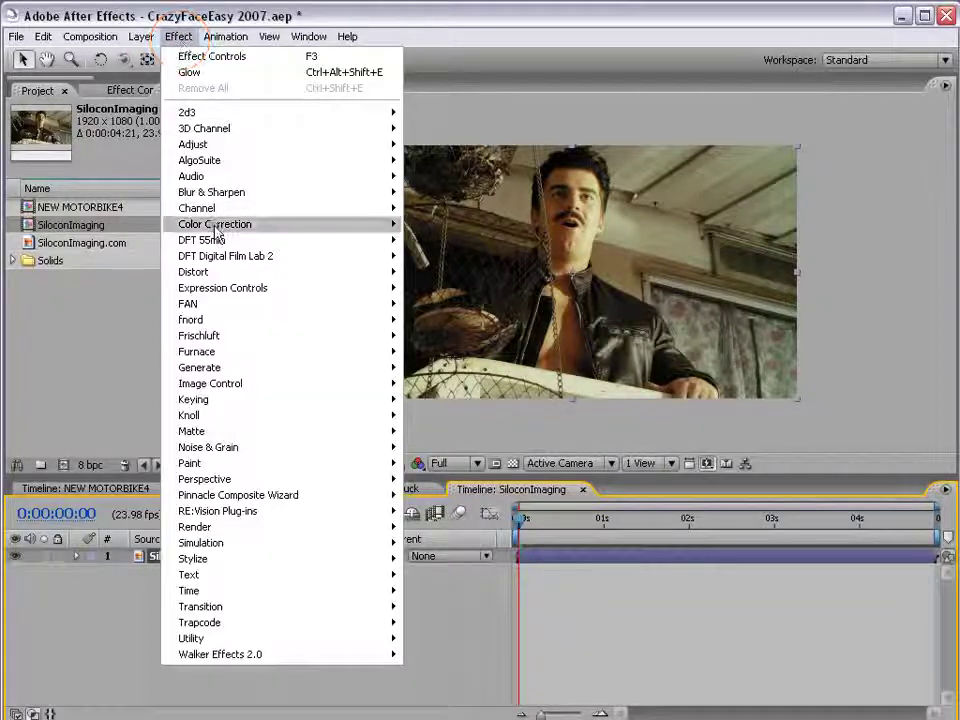
mouse_move(230, 224)
left_click(444, 494)
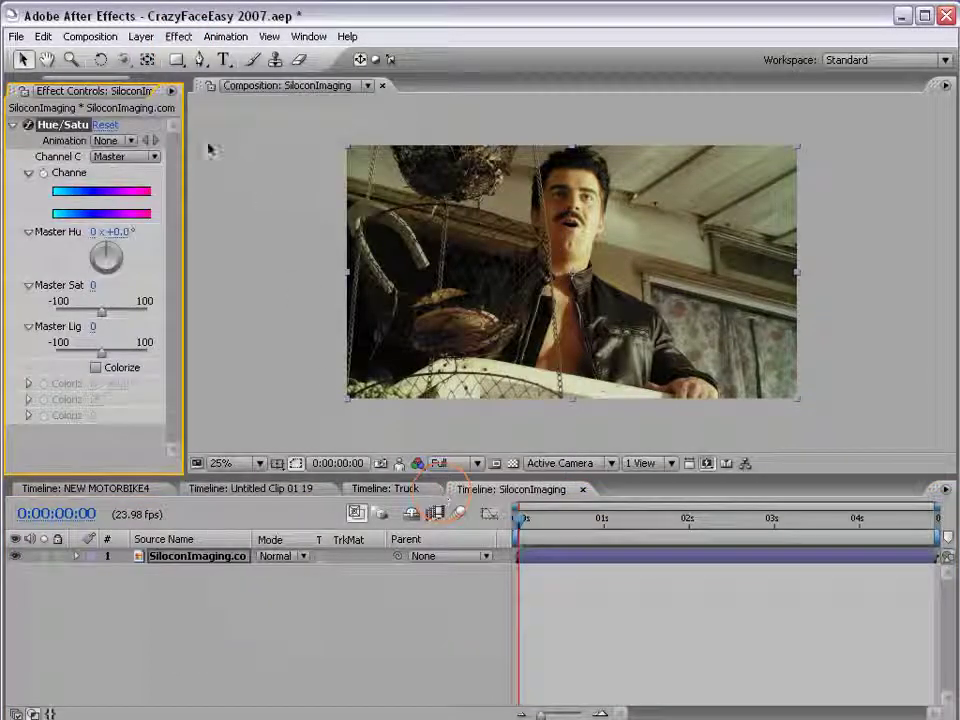
left_click_drag(186, 148, 232, 148)
- Add Curves, lower Master Saturation to -33, and bend the curve down to darken the footage
left_click(179, 36)
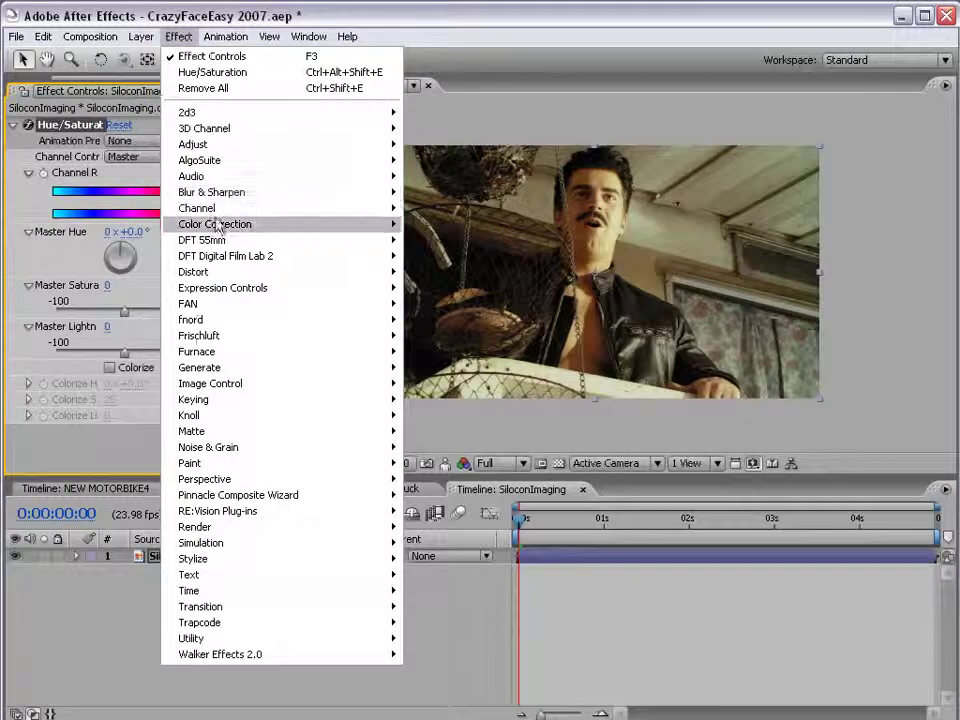
mouse_move(216, 223)
left_click(425, 430)
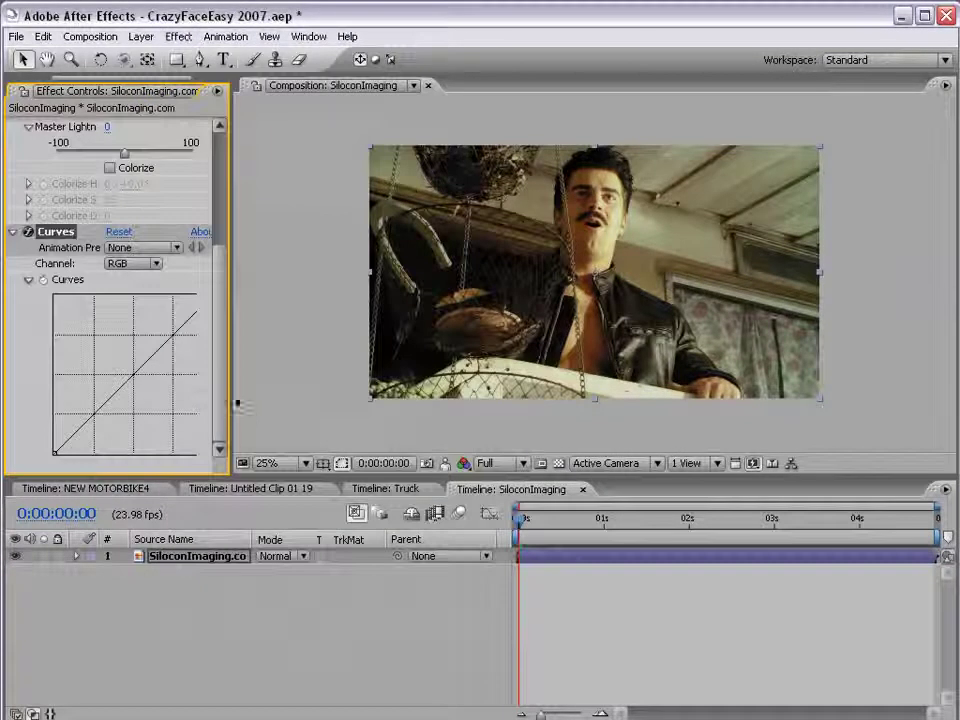
left_click_drag(230, 390, 344, 350)
scroll(268, 253, "up", 3)
left_click_drag(181, 246, 142, 248)
scroll(288, 383, "down", 3)
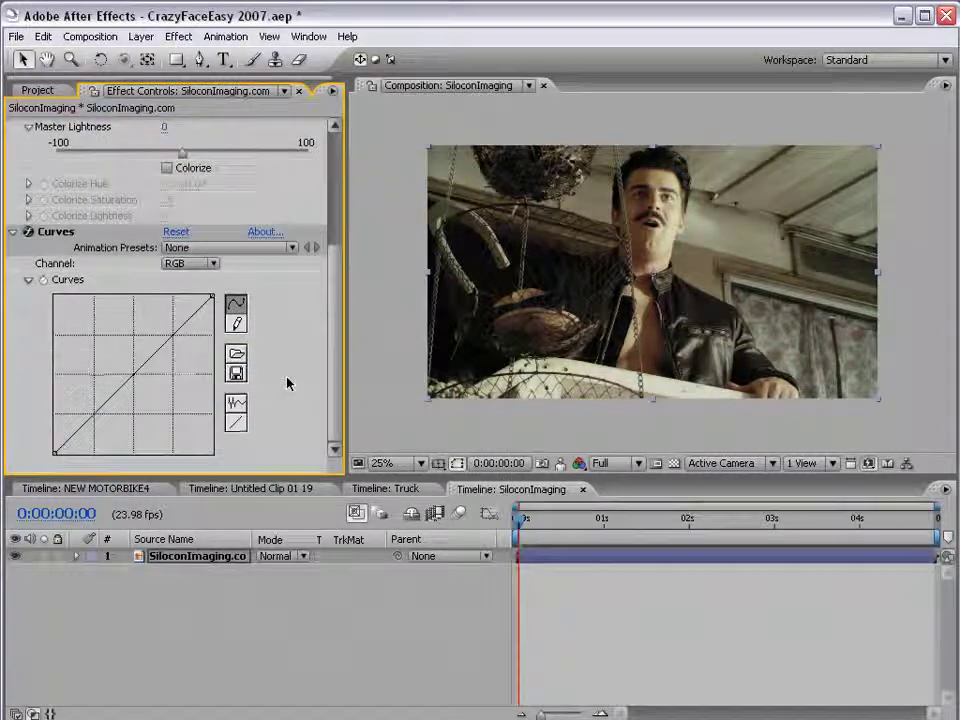
left_click_drag(211, 296, 211, 397)
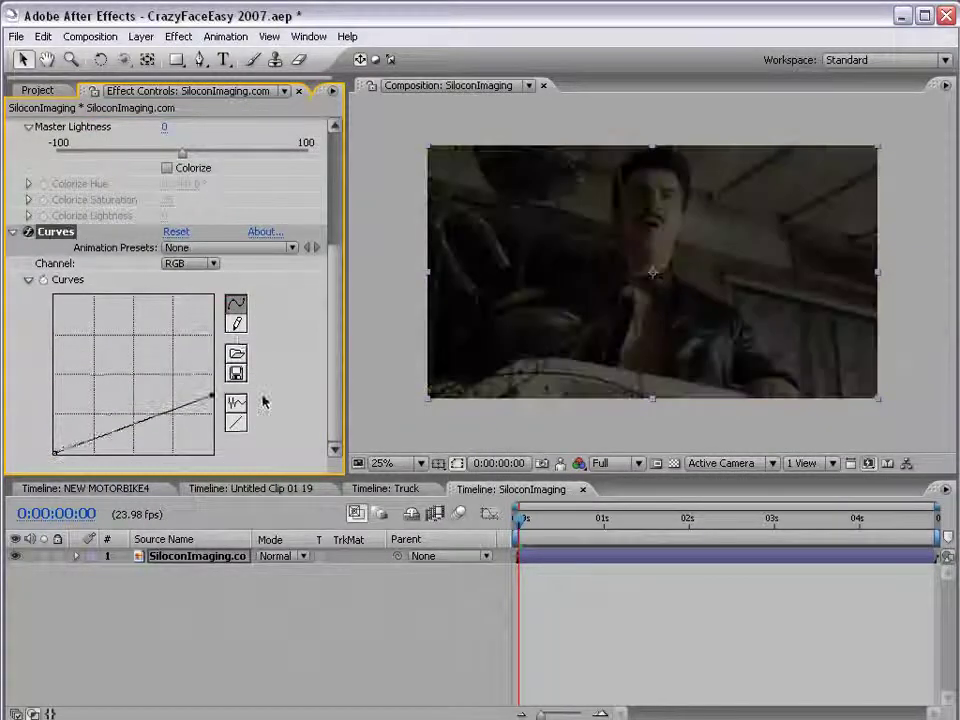
left_click_drag(139, 428, 103, 432)
- In Curves, pull the Red channel down and boost the Blue channel
left_click(191, 263)
left_click(189, 281)
mouse_move(162, 349)
left_mouse_down()
mouse_move(142, 383)
mouse_move(120, 366)
left_mouse_up()
left_click(190, 263)
left_click(189, 294)
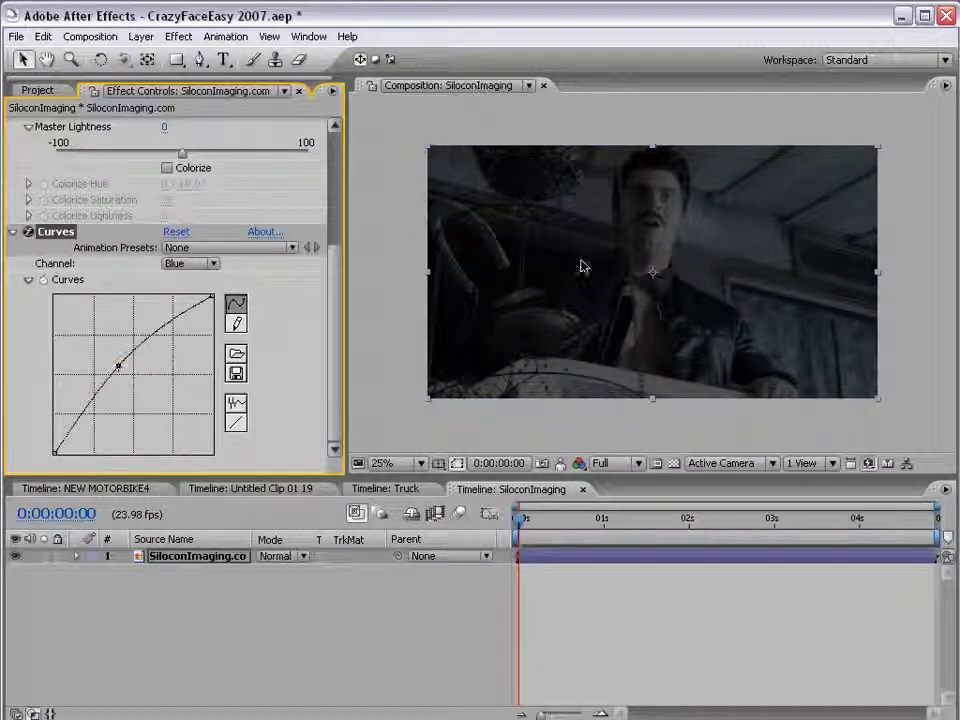
- Darken the RGB upper midtones and shadows further, then duplicate the footage layer
left_click(190, 263)
left_click(192, 215)
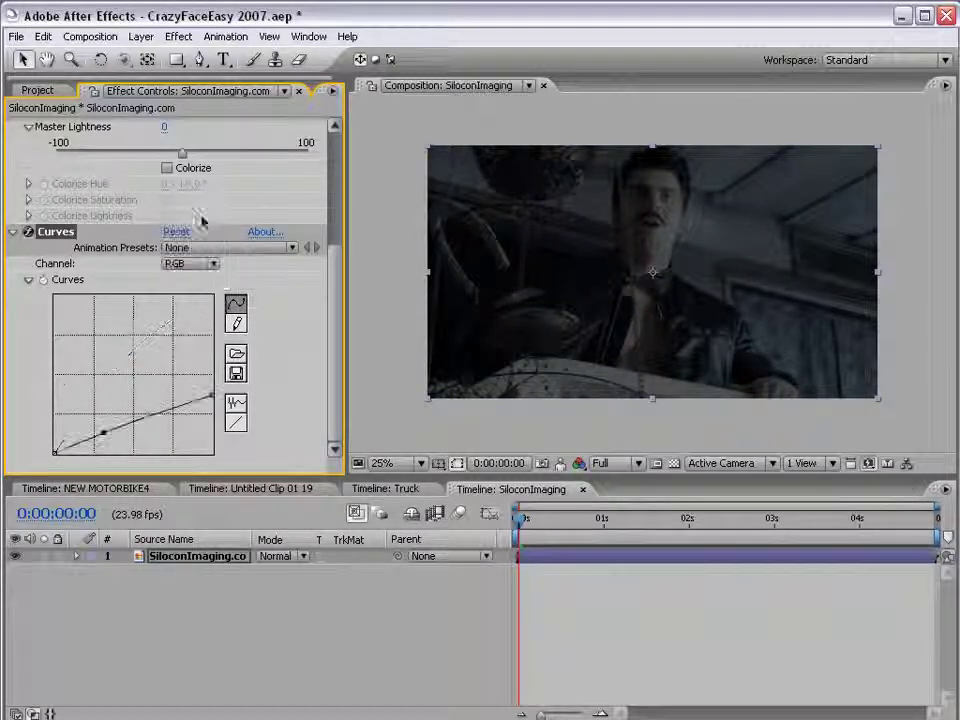
left_click_drag(166, 410, 167, 418)
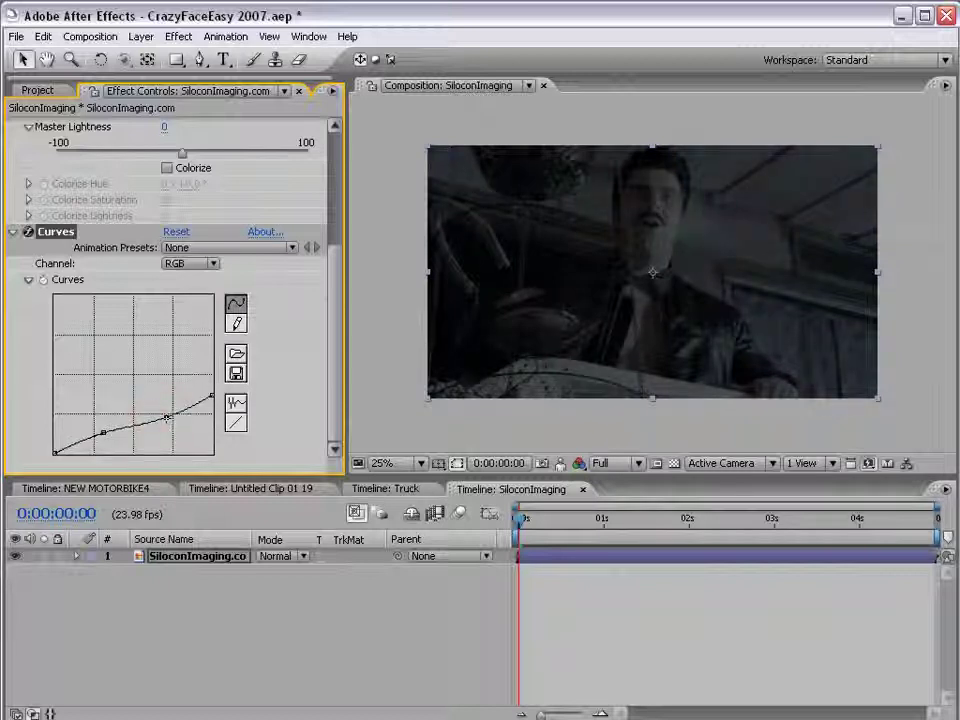
left_click_drag(103, 432, 100, 437)
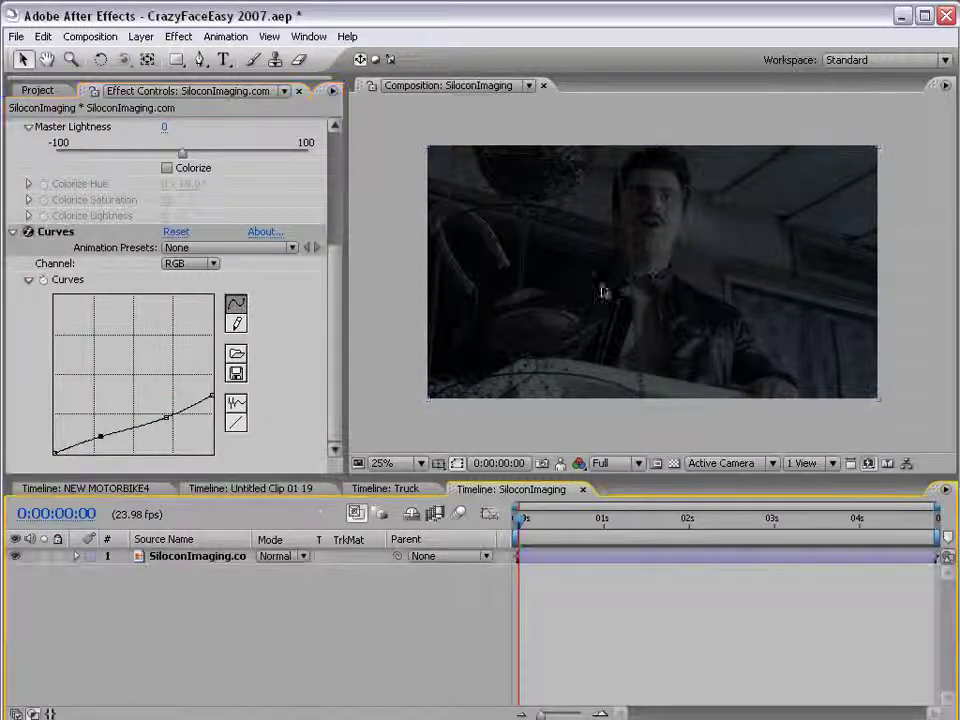
left_click(573, 565)
key("ctrl+d")
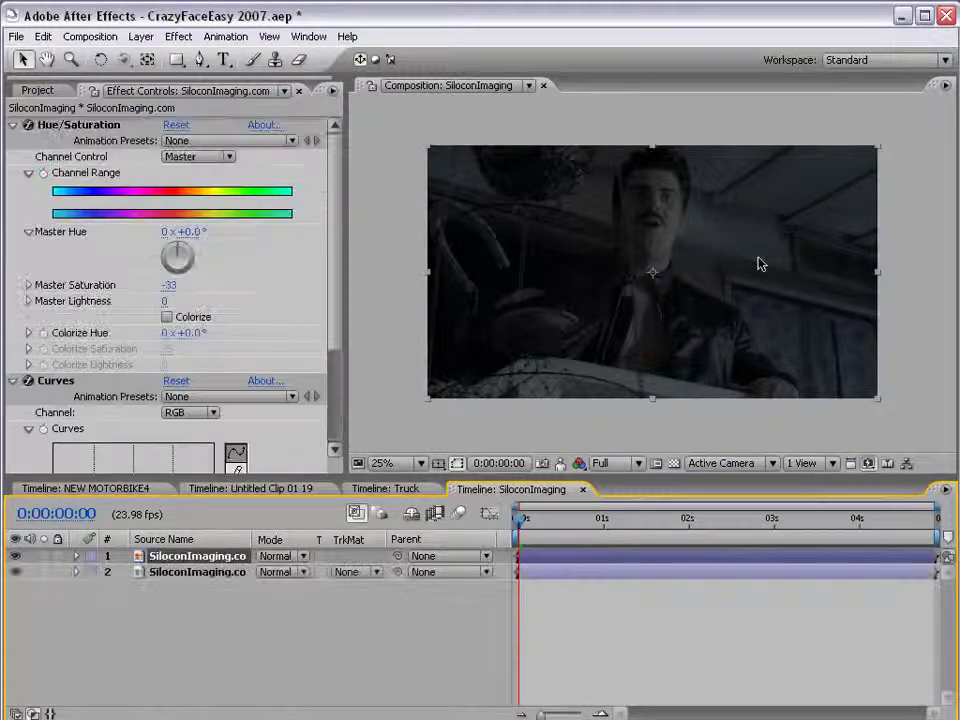
- On the top copy, delete Hue/Saturation, reset Curves to straight, and apply Tint
left_click(27, 125)
key("Delete")
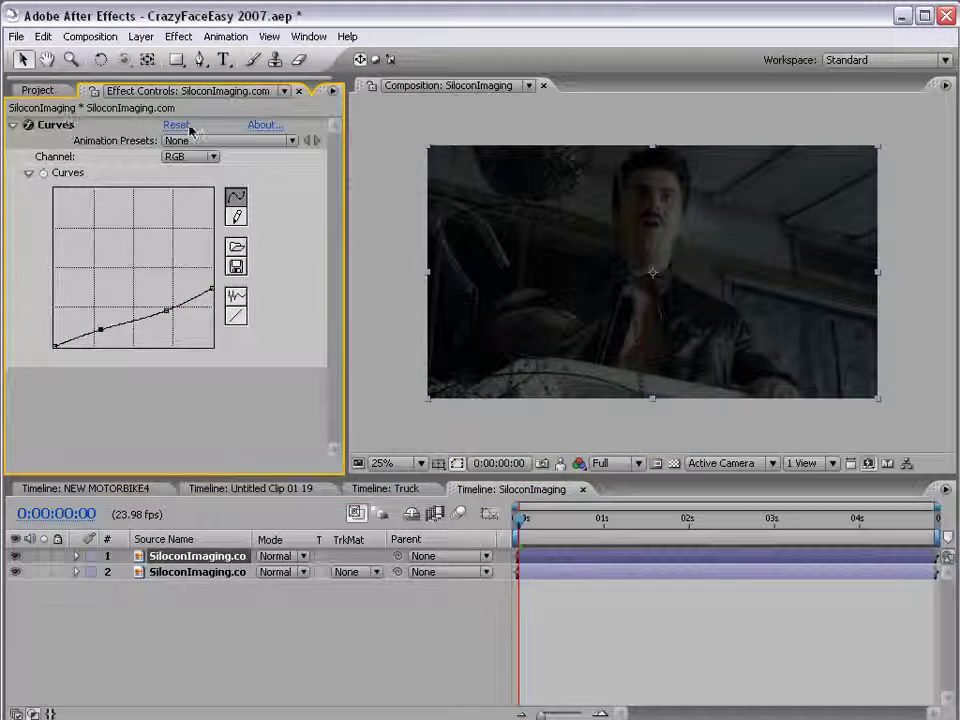
left_click(187, 127)
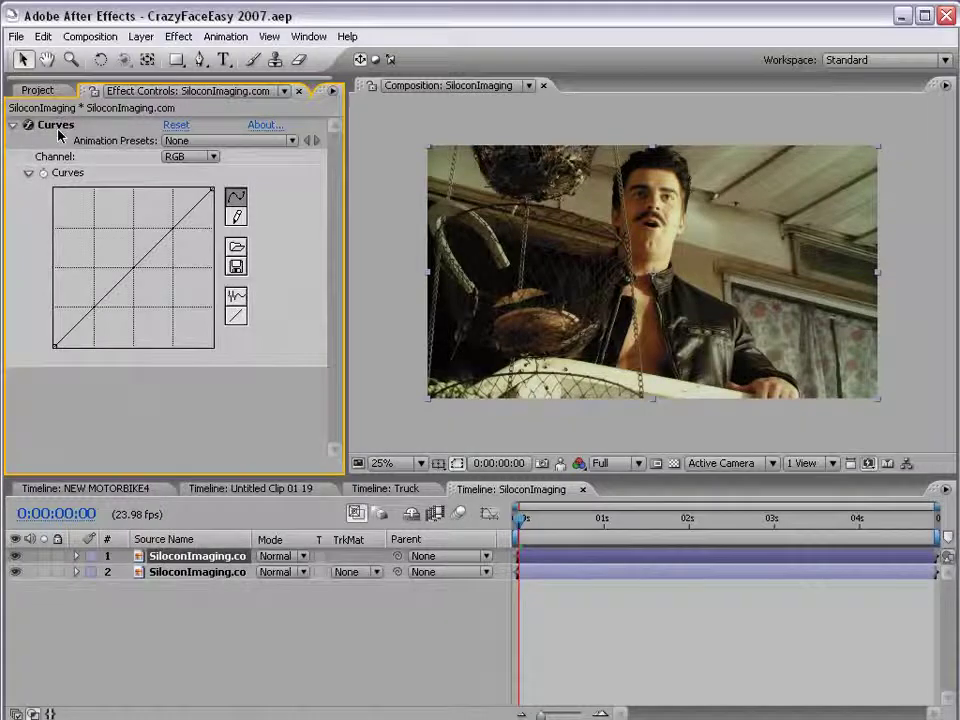
left_click(180, 38)
mouse_move(316, 233)
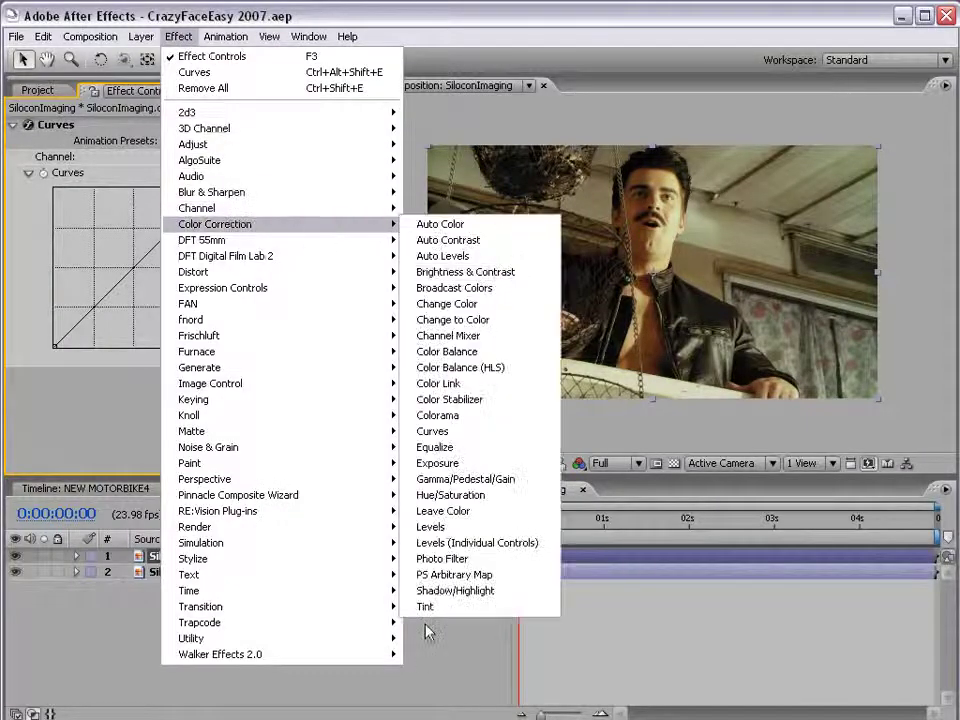
left_click(424, 605)
- Move Curves below Tint, push the black point right to crush shadows, and pull in the white point
left_click(12, 124)
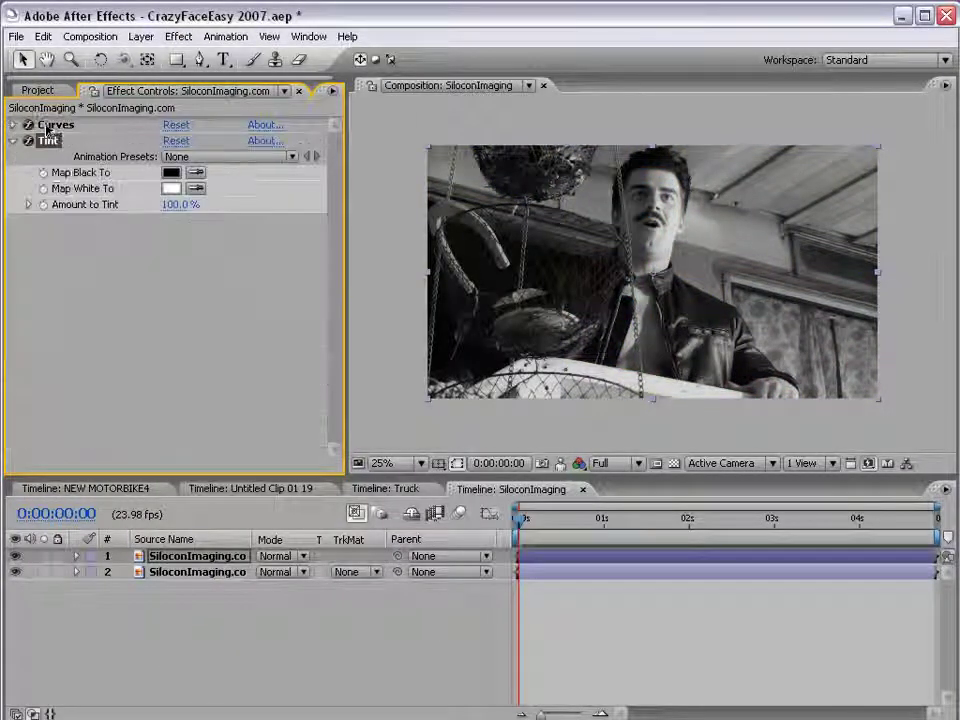
left_click_drag(14, 124, 8, 210)
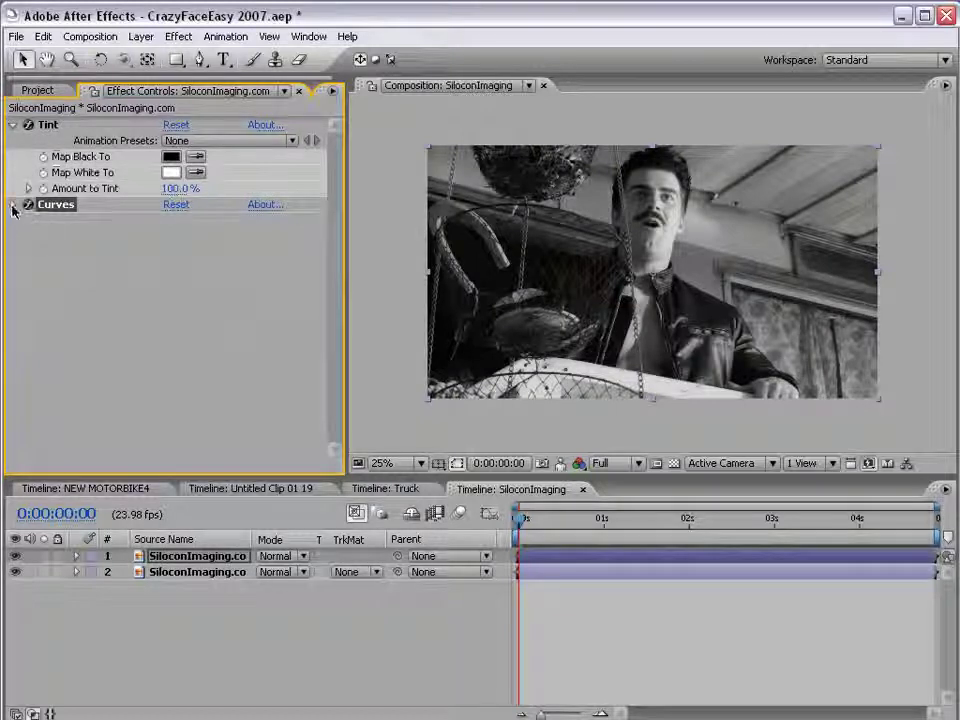
left_click(13, 205)
left_click_drag(56, 427, 127, 447)
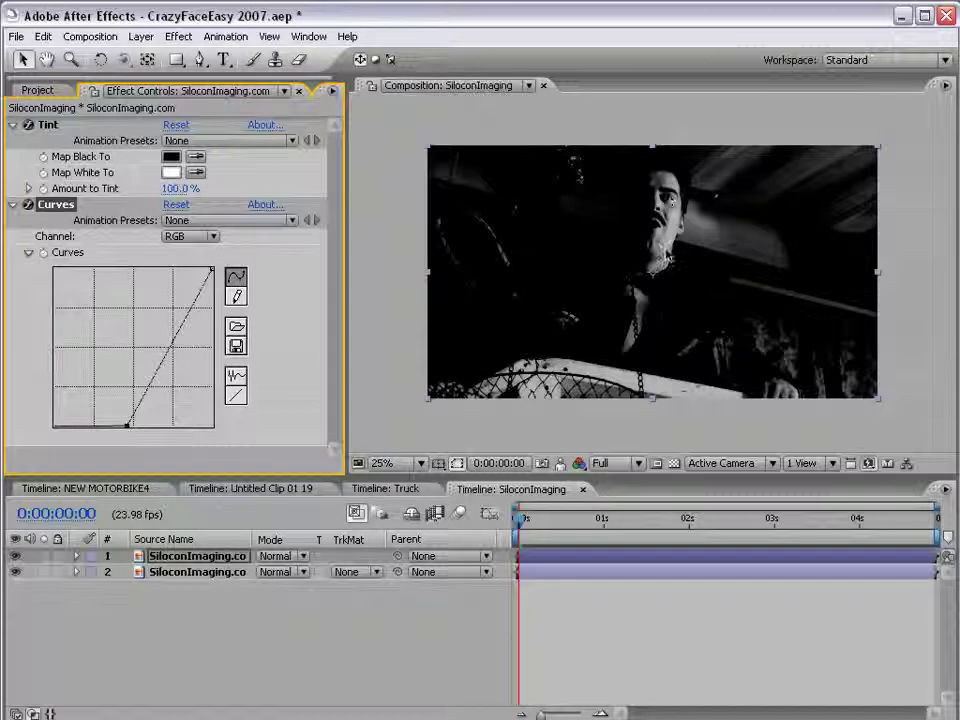
left_click_drag(128, 422, 156, 437)
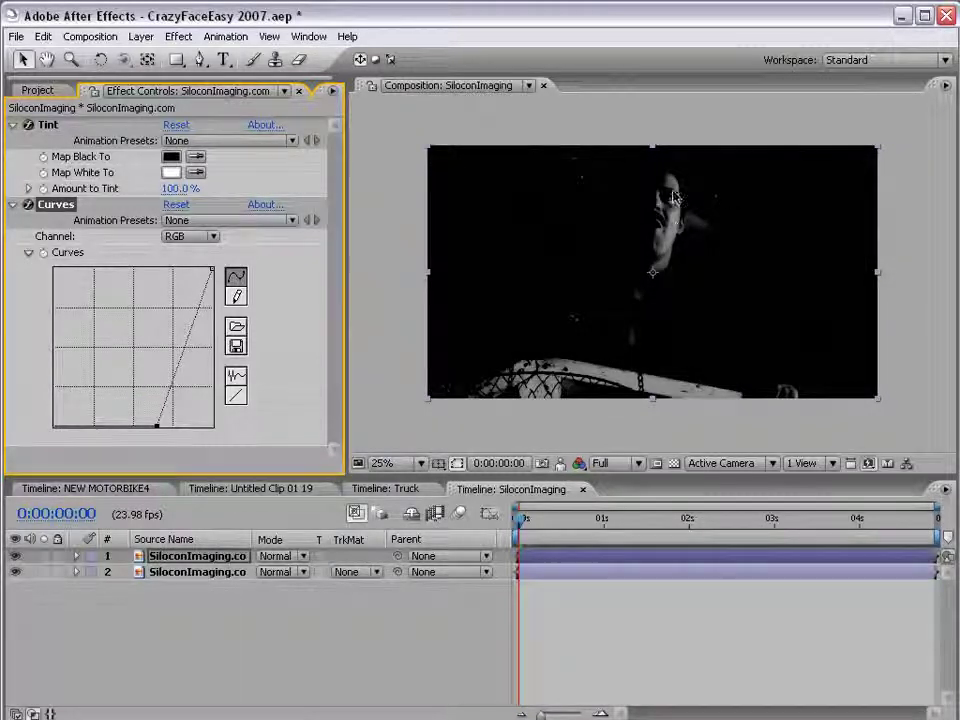
left_click_drag(210, 270, 204, 270)
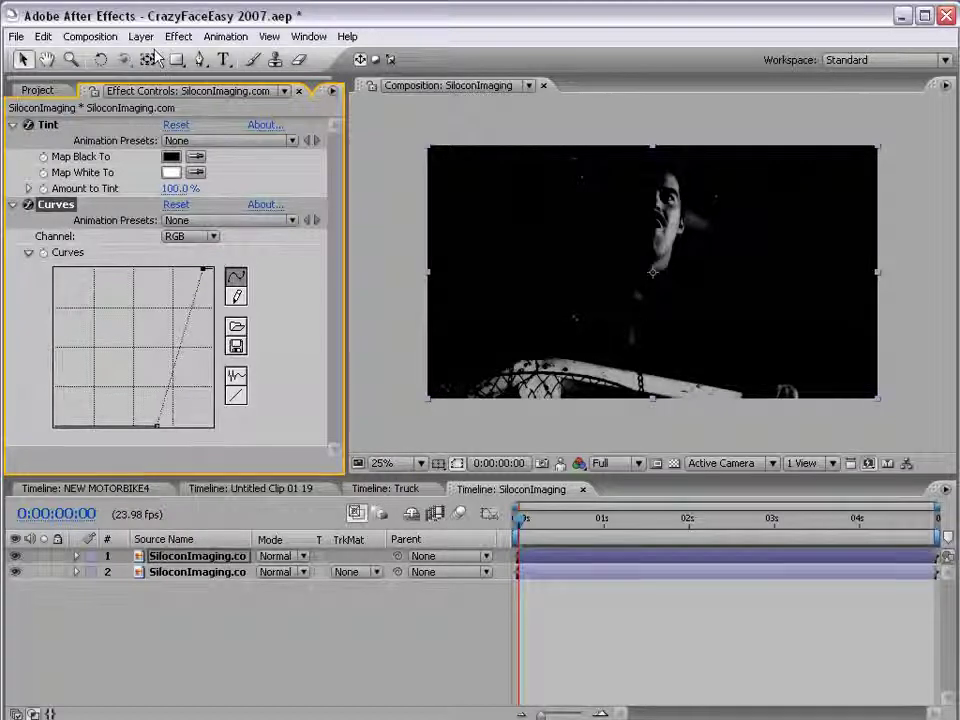
- Add an adjustment layer below the top footage layer and rename that top layer 'Matte'
left_click(141, 36)
mouse_move(152, 57)
left_click(420, 136)
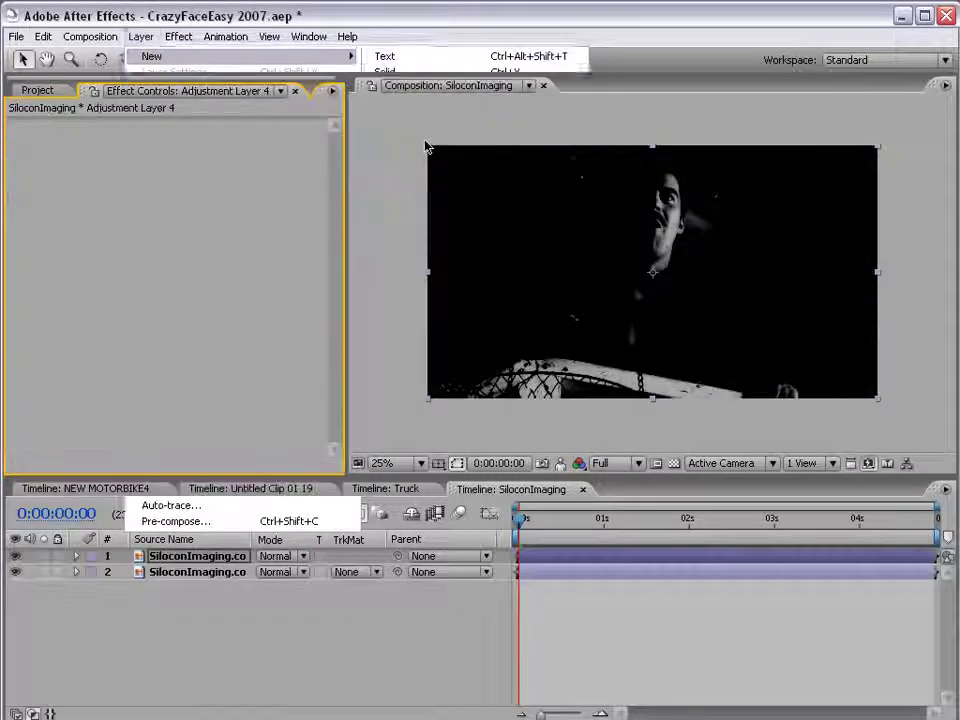
left_click_drag(190, 556, 190, 578)
left_click(158, 557)
key("Return")
type("Mat")
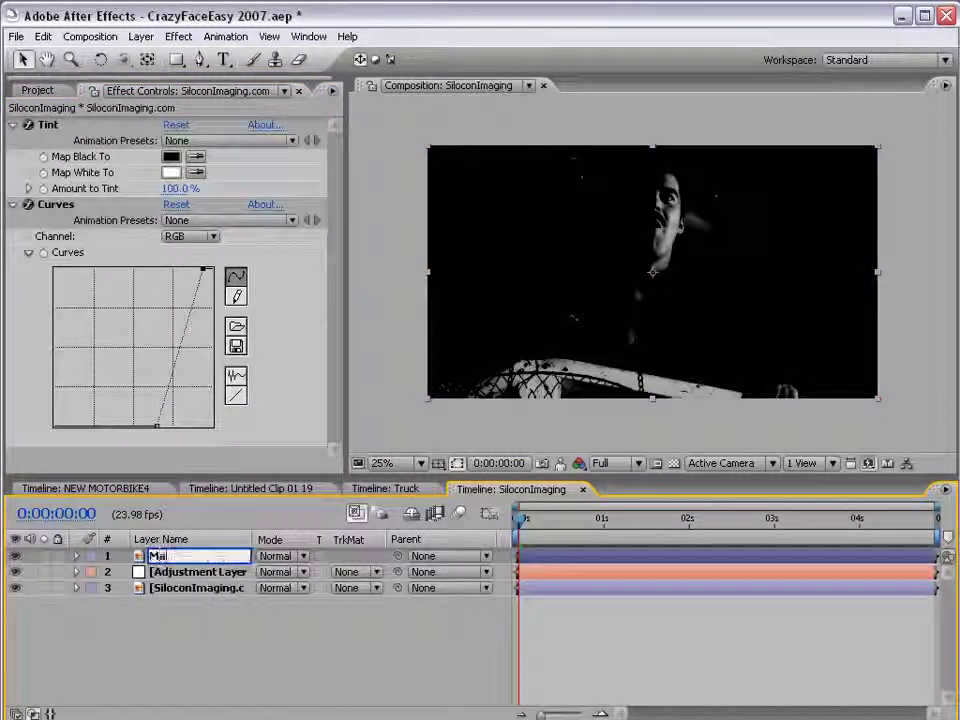
type("te")
key("Return")
- Give the adjustment layer a Curves effect and set its track matte to Luma Matte
left_click(176, 572)
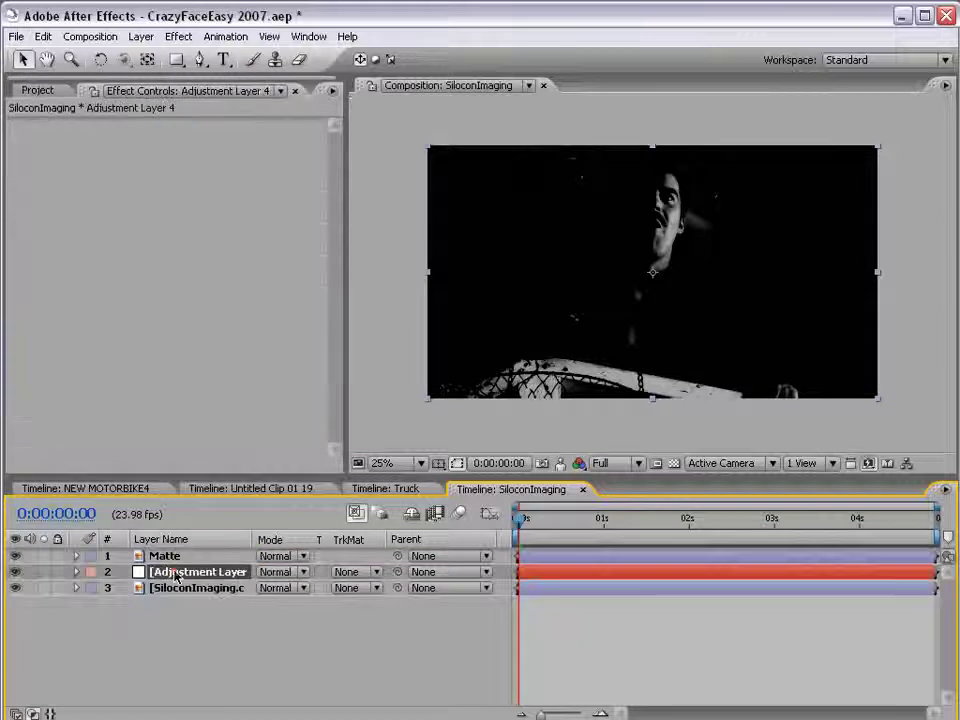
left_click(178, 37)
mouse_move(250, 228)
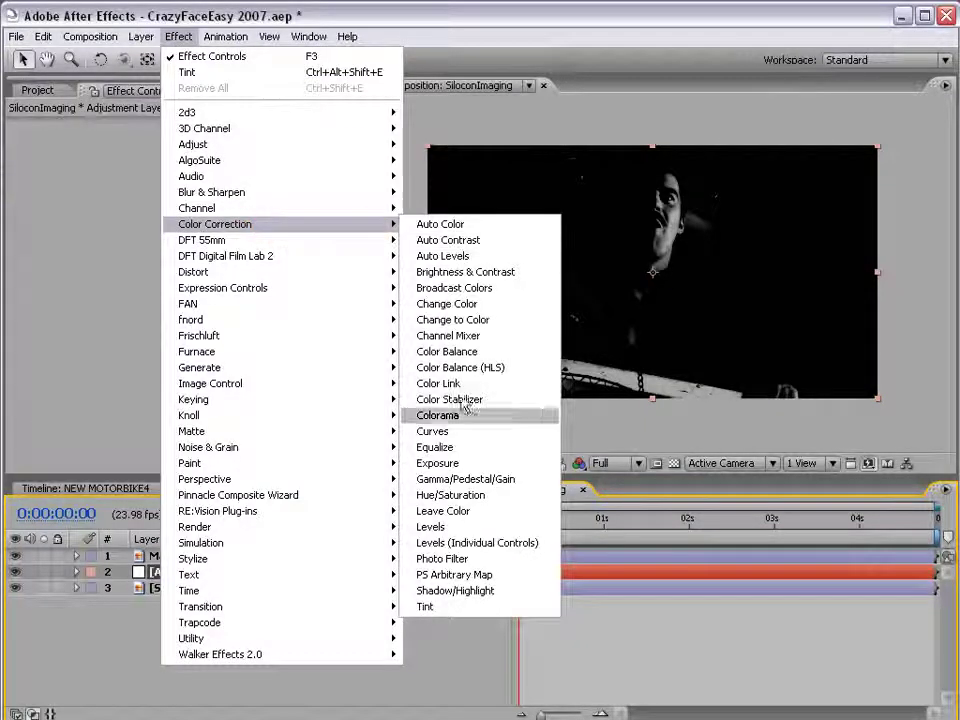
left_click(434, 431)
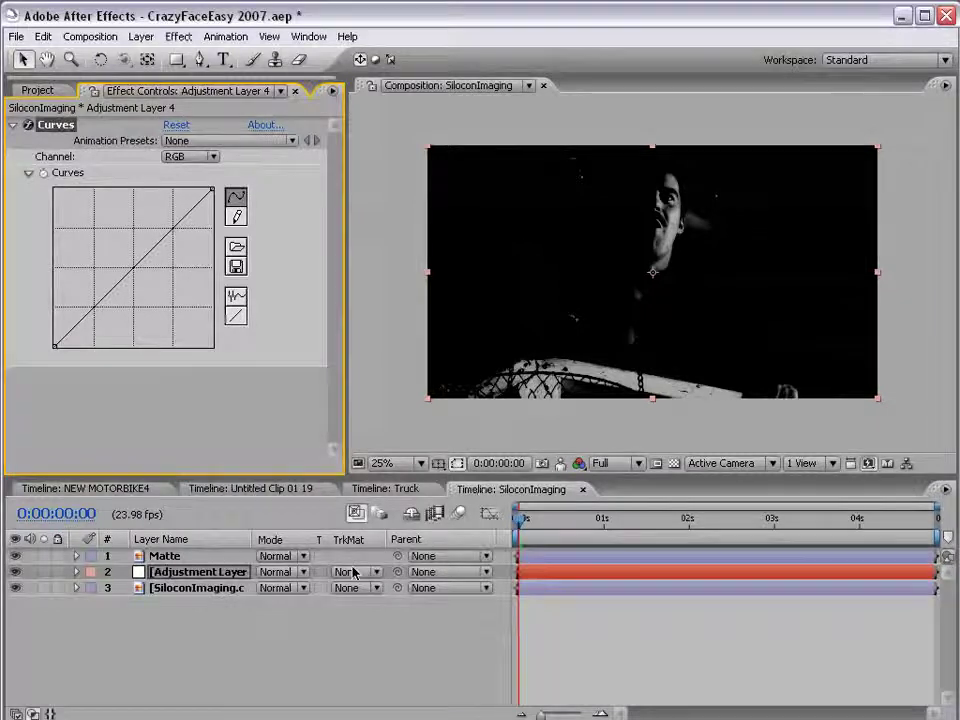
left_click(355, 571)
left_click(360, 630)
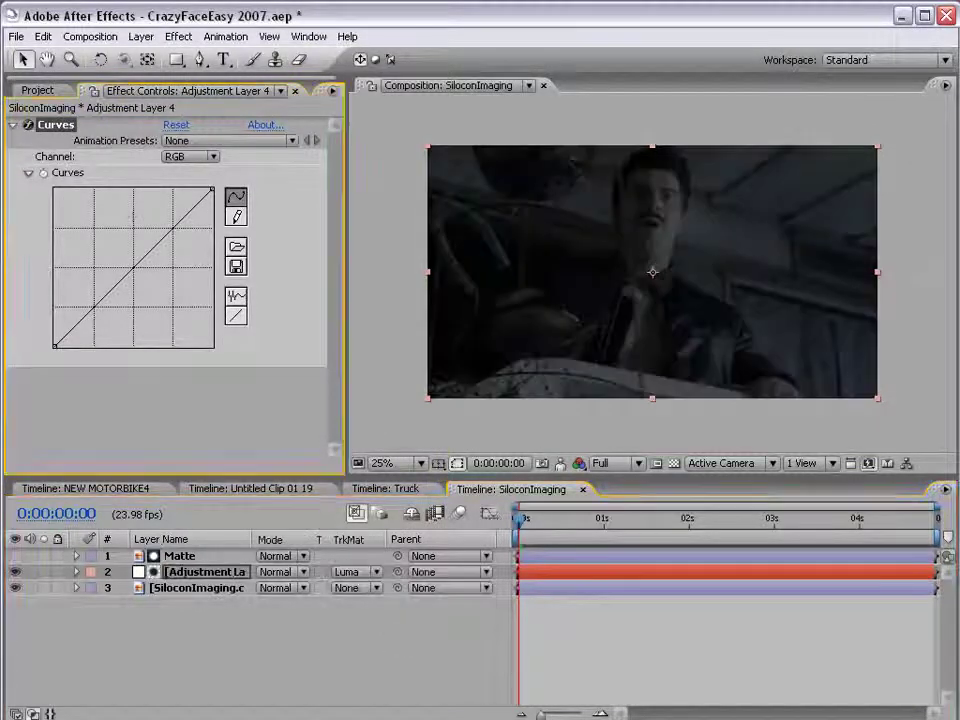
- In the adjustment layer's Curves, lift RGB, lower Red, and raise Blue for a cool cast
left_click_drag(135, 265, 120, 231)
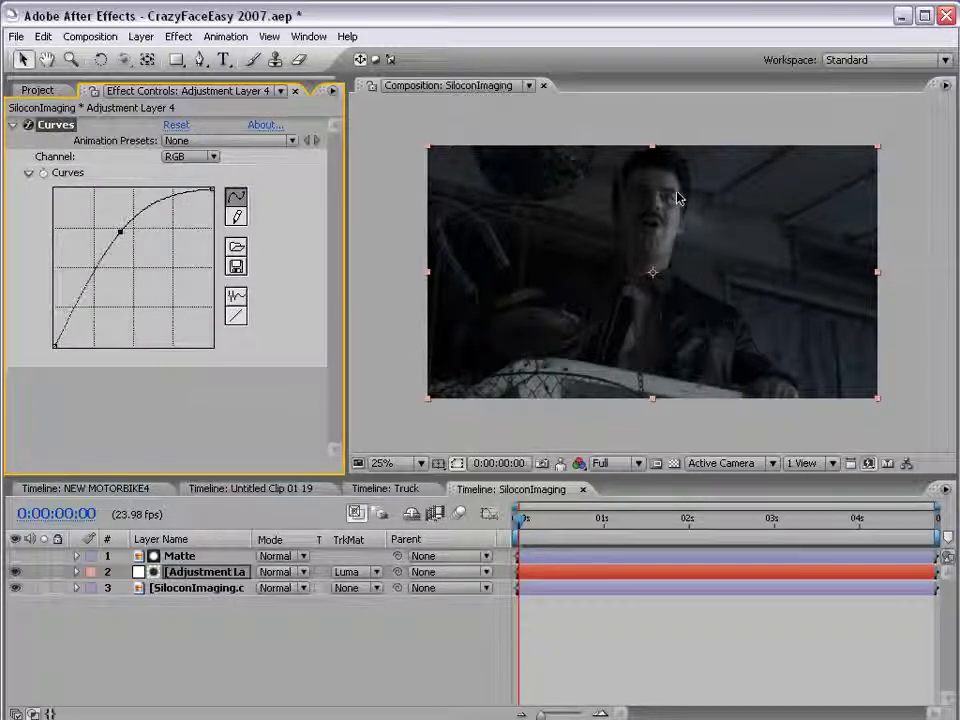
left_click(197, 157)
left_click(189, 175)
left_click_drag(135, 265, 151, 281)
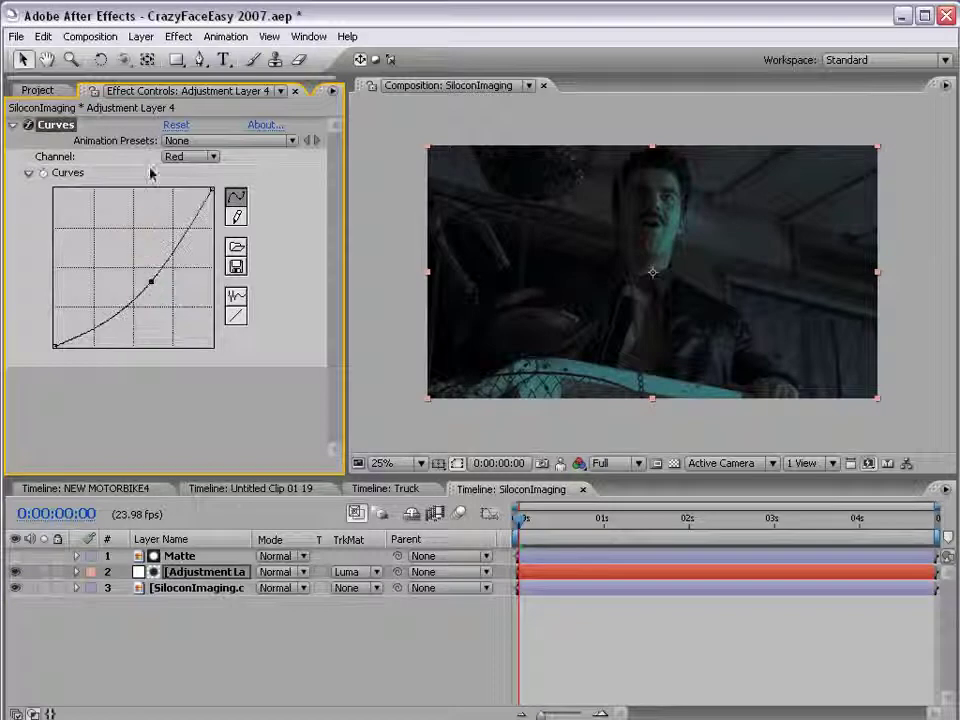
left_click(190, 157)
left_click(189, 189)
left_click_drag(135, 266, 120, 255)
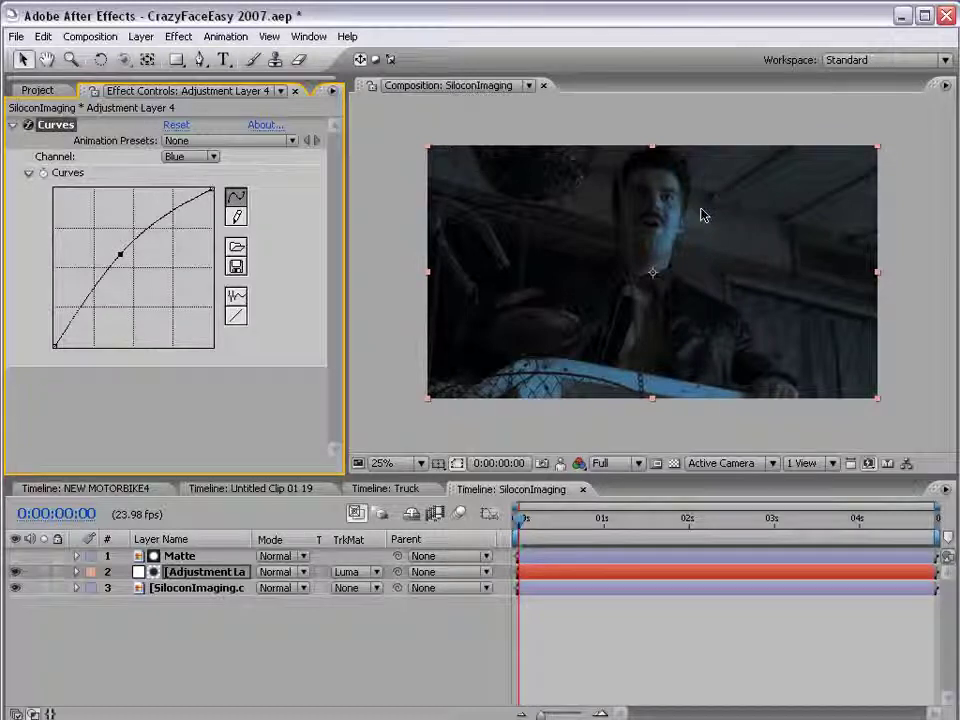
key("period")
key("period")
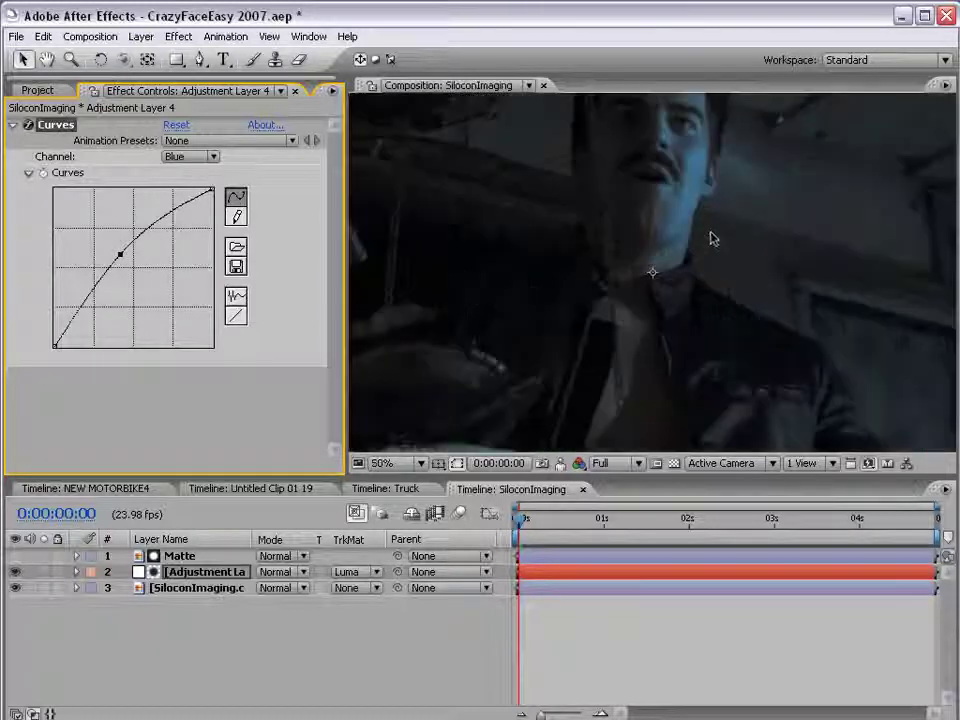
scroll(690, 250, "up", 2)
- Duplicate the original SiloconImaging layer, move the copy to the top, and remove all its effects
key("comma")
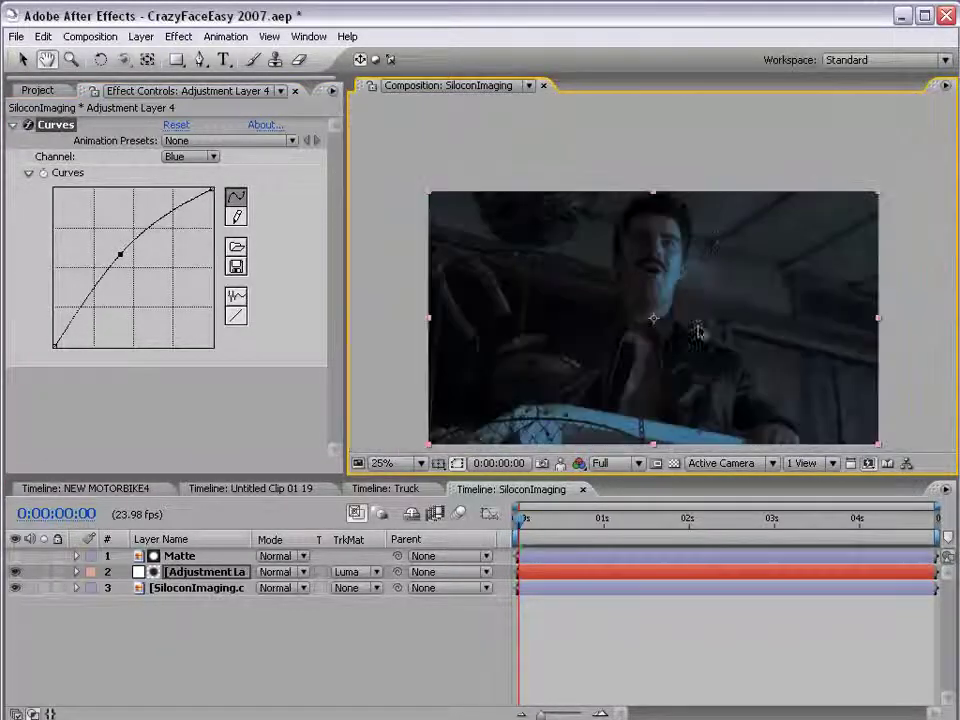
scroll(692, 280, "down", 1)
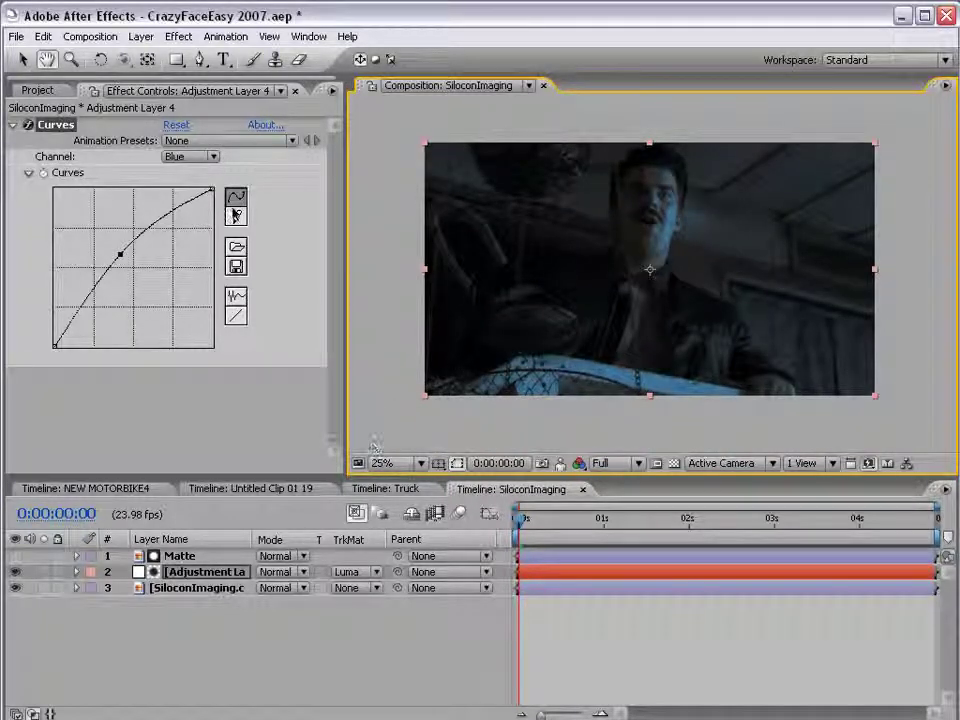
left_click(193, 588)
key("ctrl+d")
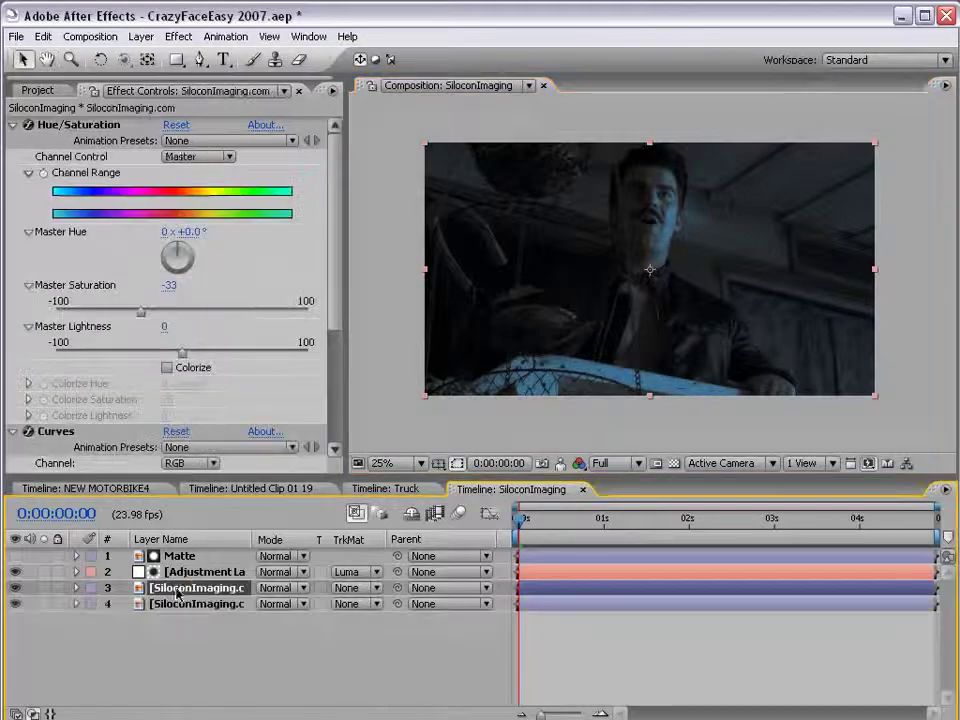
left_click_drag(193, 588, 193, 550)
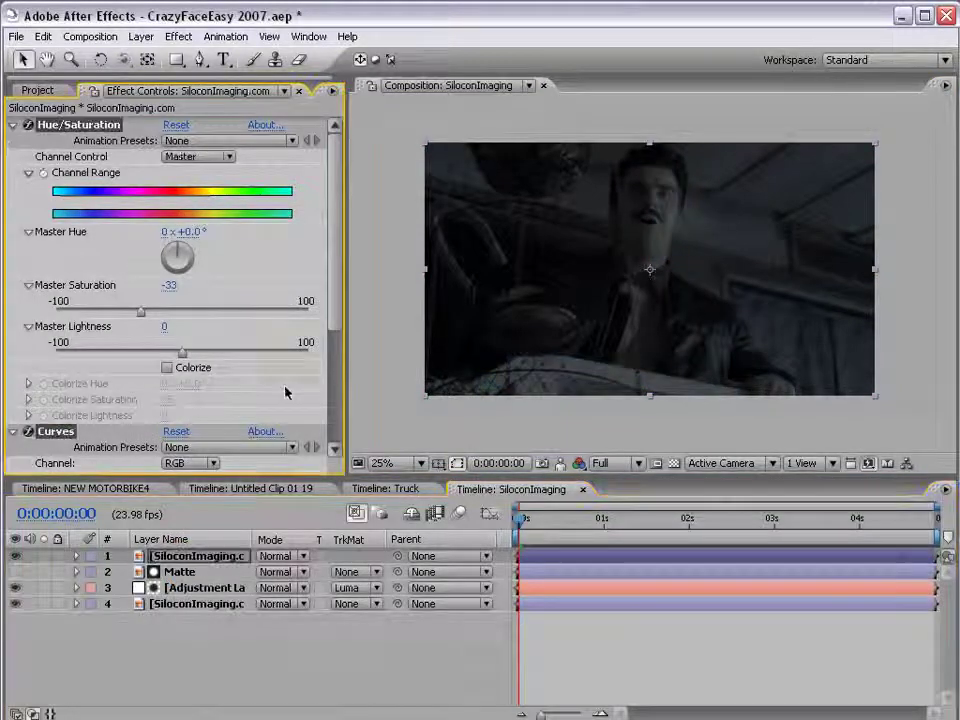
key("ctrl+shift+e")
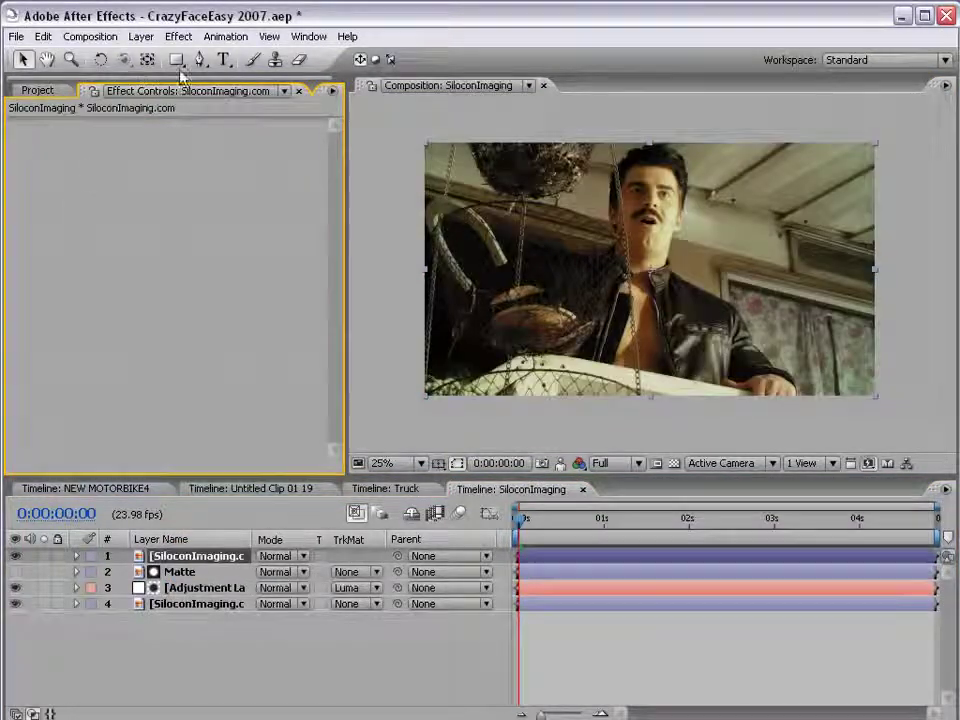
- Center the view on the curtained window and draw a closed mask around it
left_click(47, 59)
left_click_drag(650, 357, 553, 337)
scroll(590, 360, "up", 2)
left_click_drag(628, 383, 568, 283)
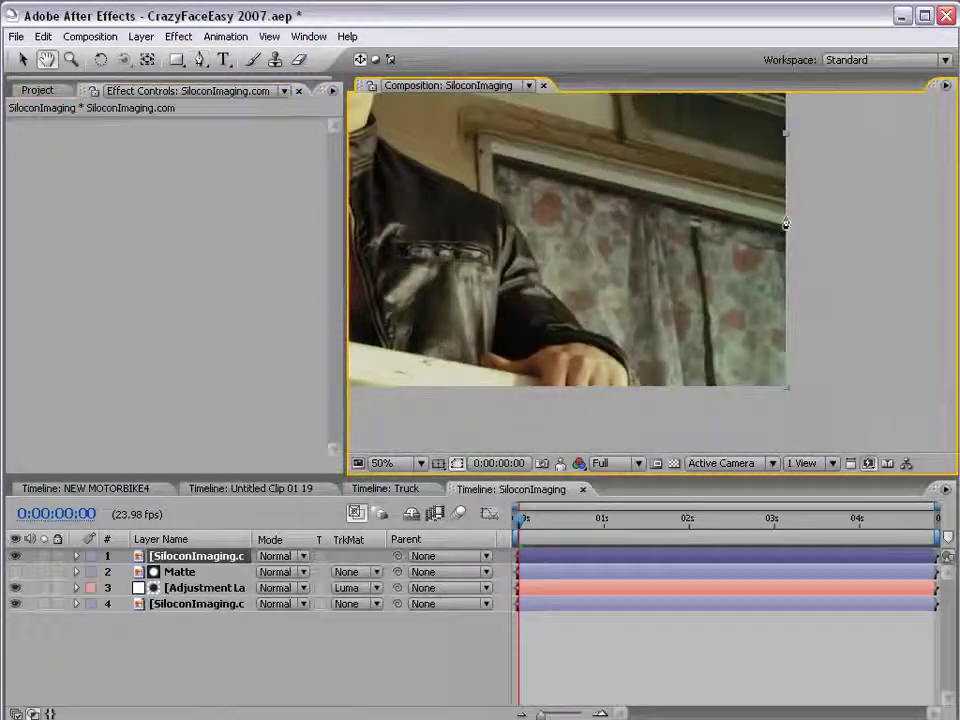
key("g")
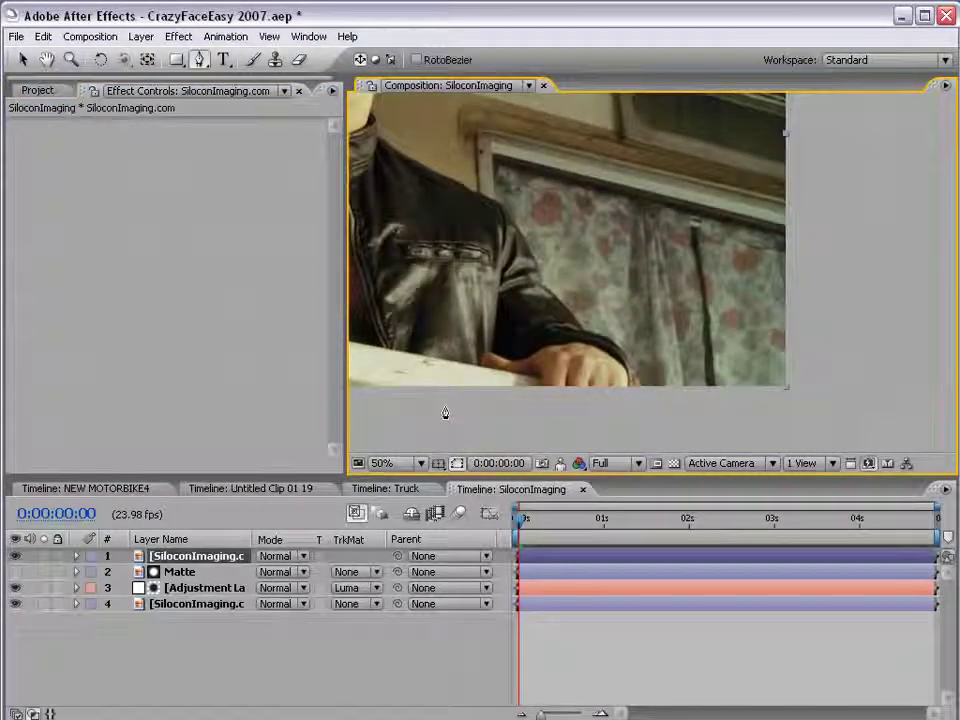
left_click(879, 254)
left_click(495, 162)
left_click(882, 436)
left_click(879, 256)
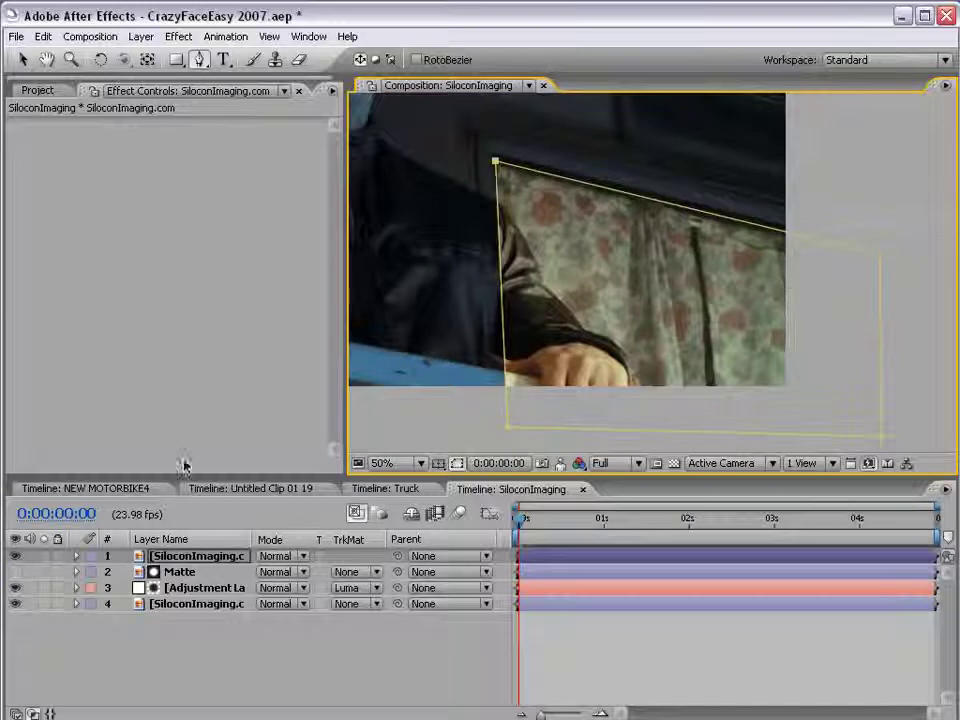
- Draw a closed Bezier mask tracing the man's shoulder and arm
left_click(409, 156)
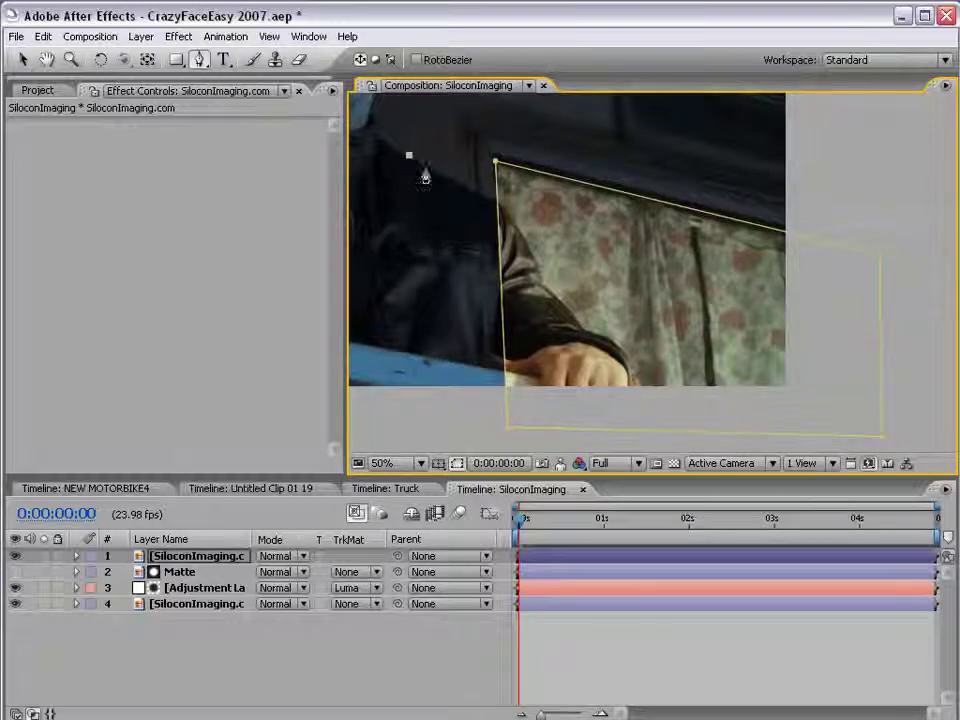
left_click_drag(512, 232, 540, 276)
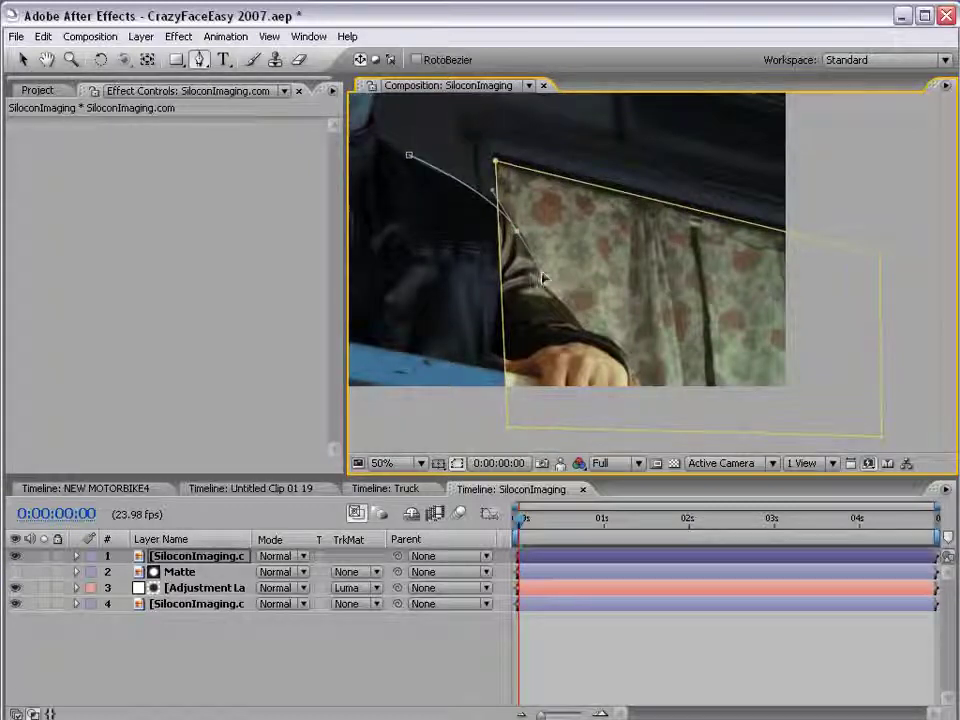
left_click_drag(580, 328, 623, 357)
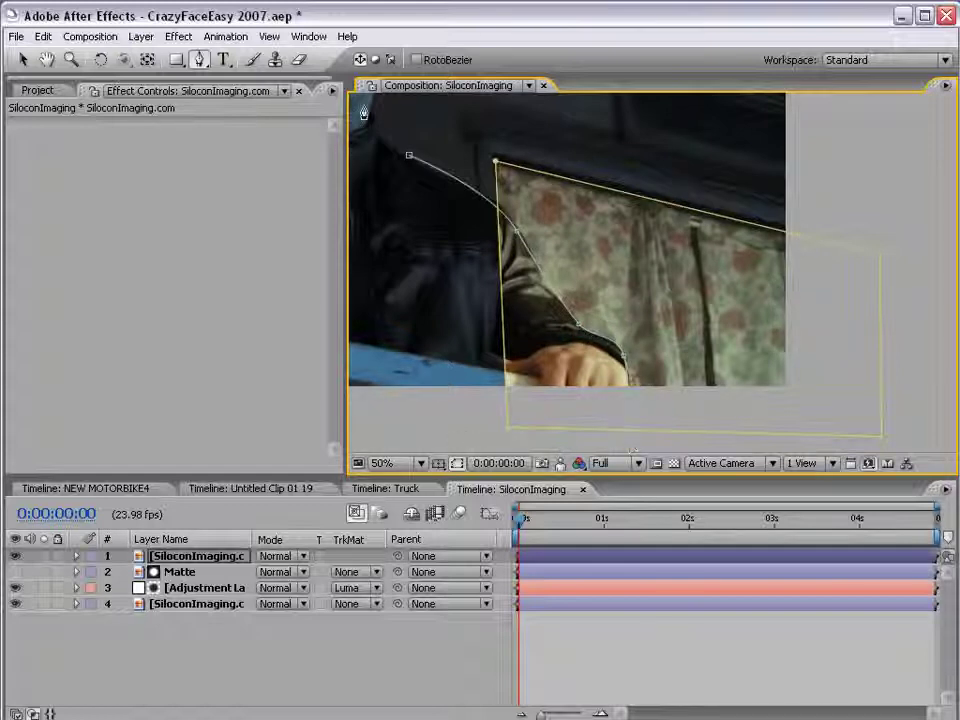
left_click(409, 156)
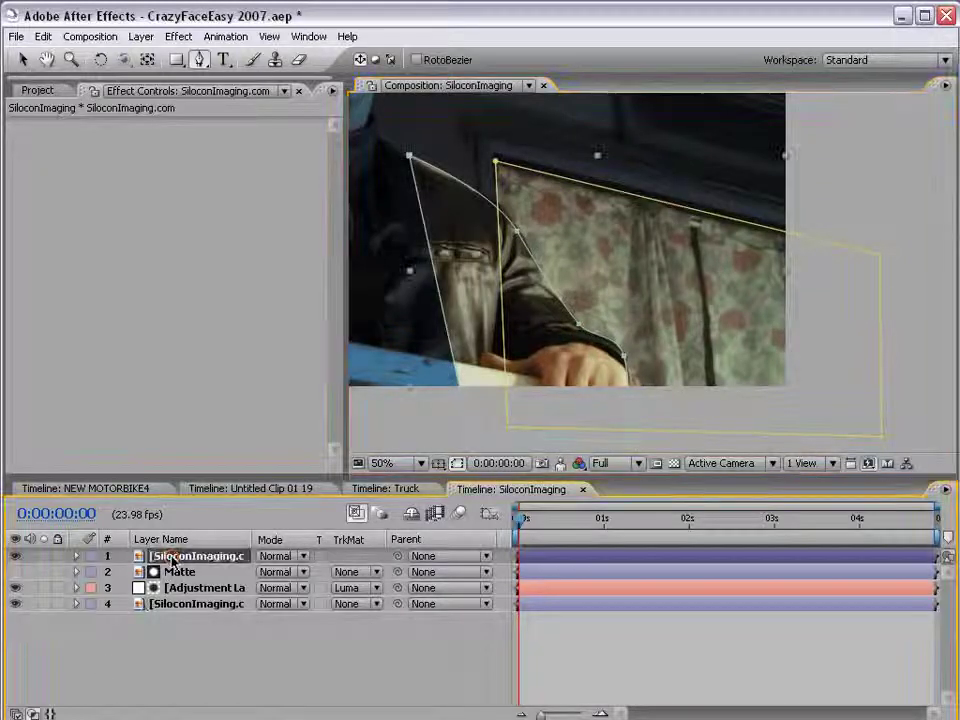
- Set the second mask's mode to Subtract to cut the shoulder out
key("m")
key("m")
scroll(207, 578, "down", 2)
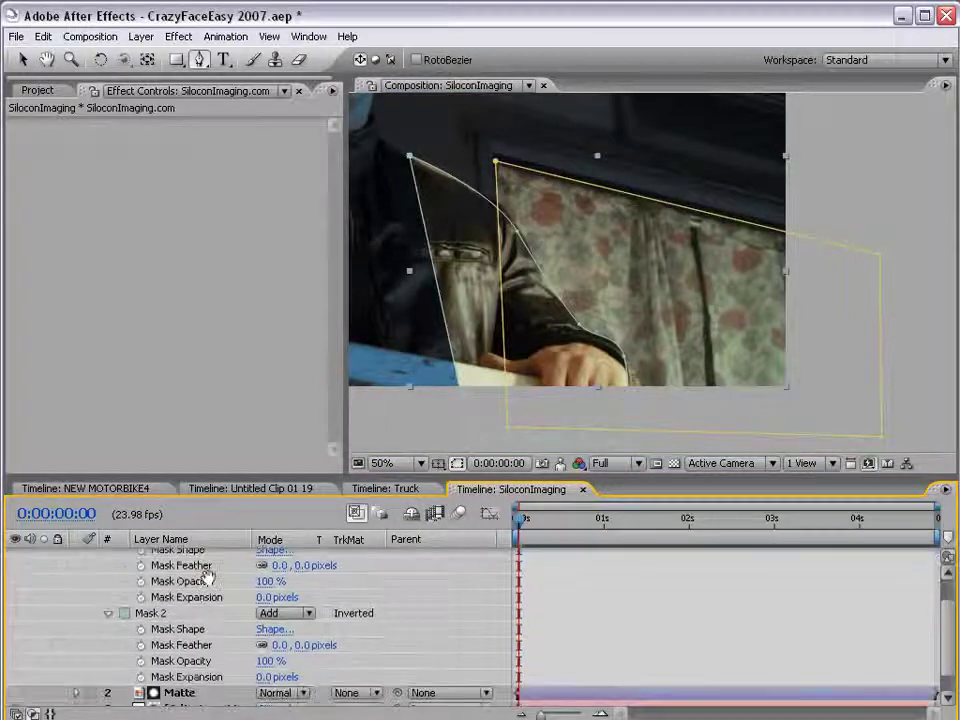
left_click(270, 613)
left_click(283, 628)
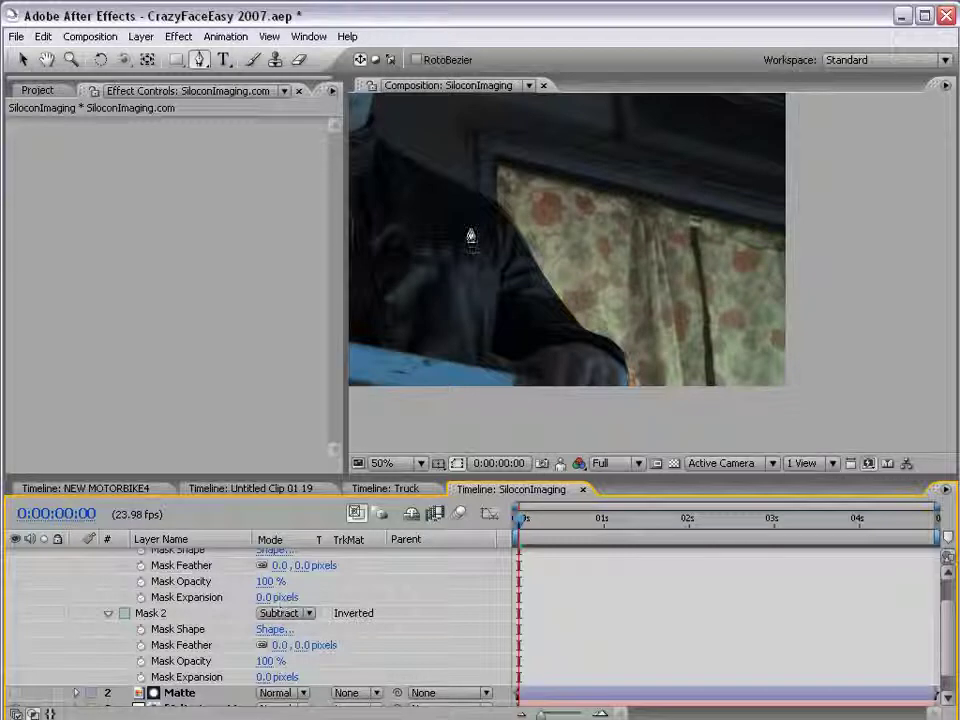
scroll(557, 565, "up", 2)
scroll(557, 220, "up", 2)
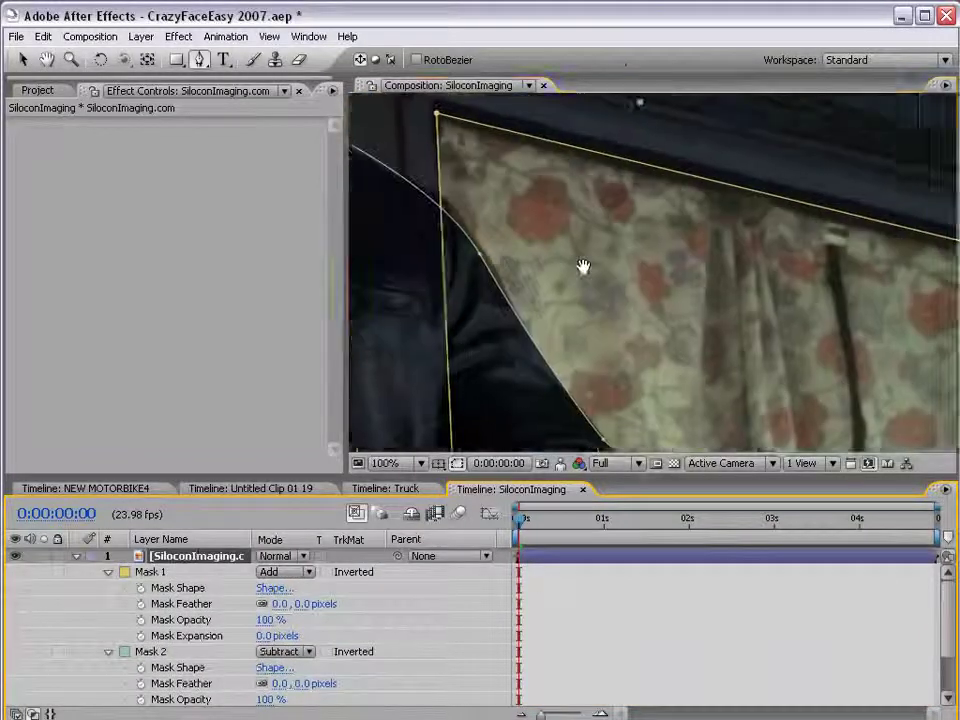
key("v")
left_click(485, 249)
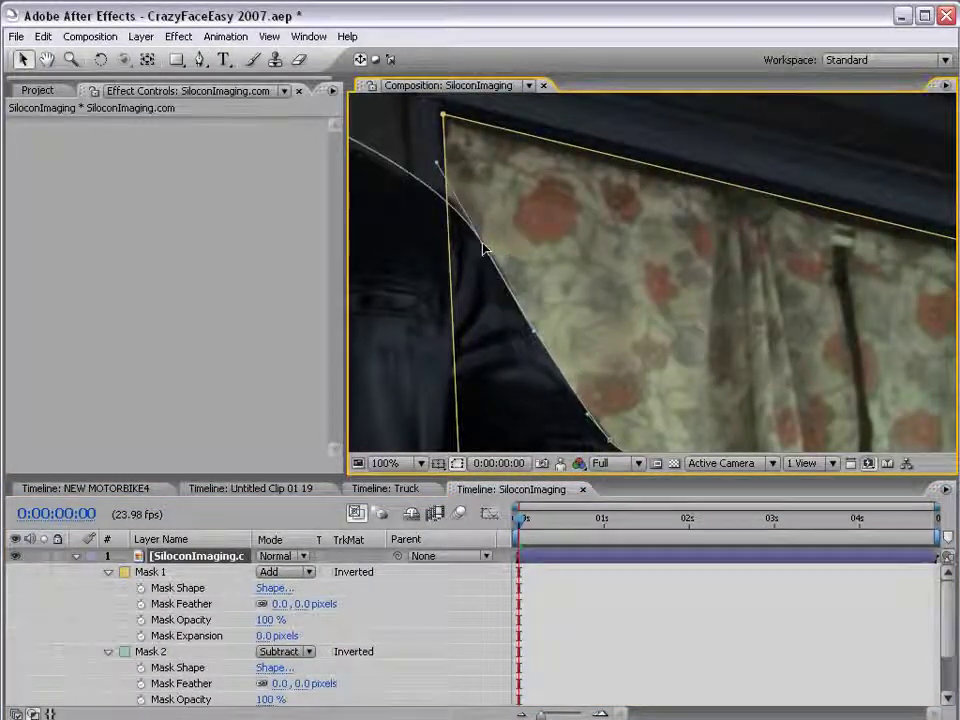
- Check both mask outlines on the frame and save the project
left_click(150, 572)
scroll(638, 268, "down", 2)
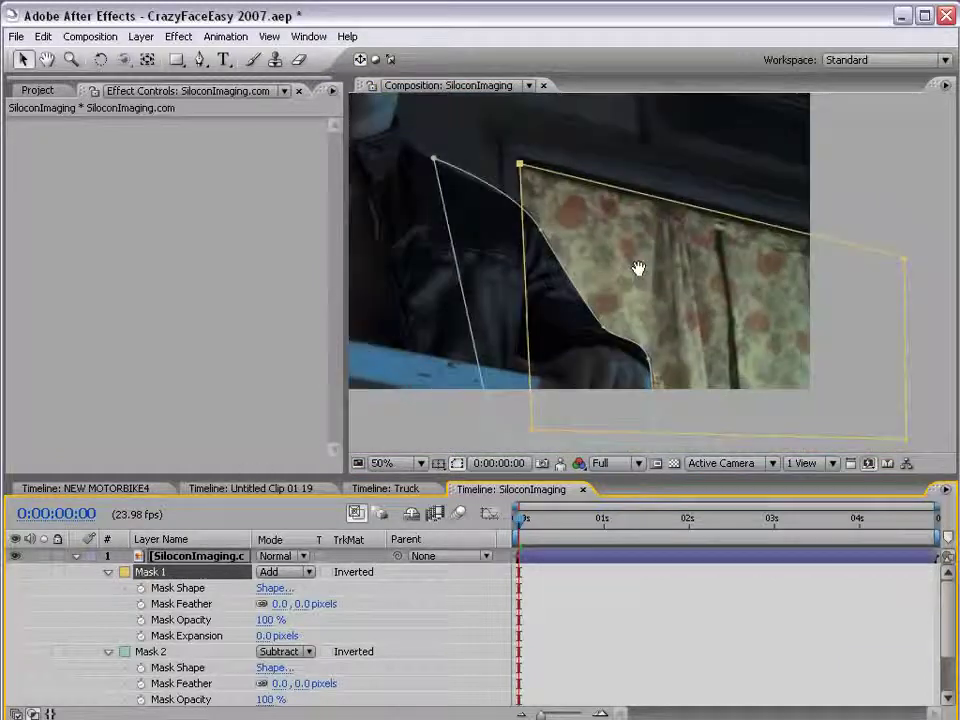
left_click_drag(638, 268, 521, 257)
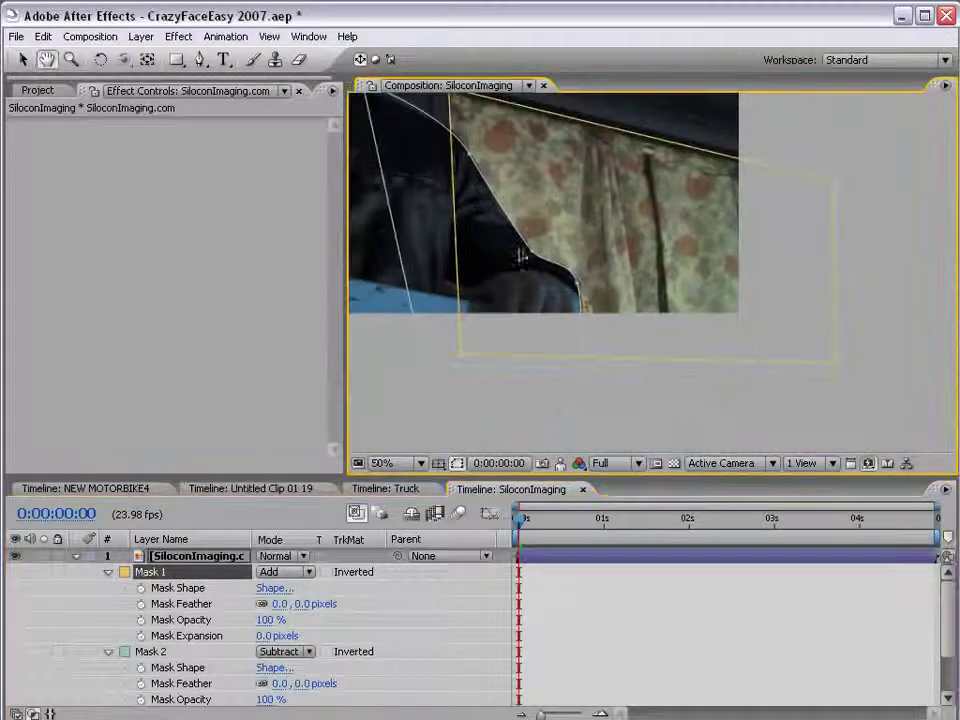
left_click(150, 651)
left_click_drag(472, 267, 529, 319)
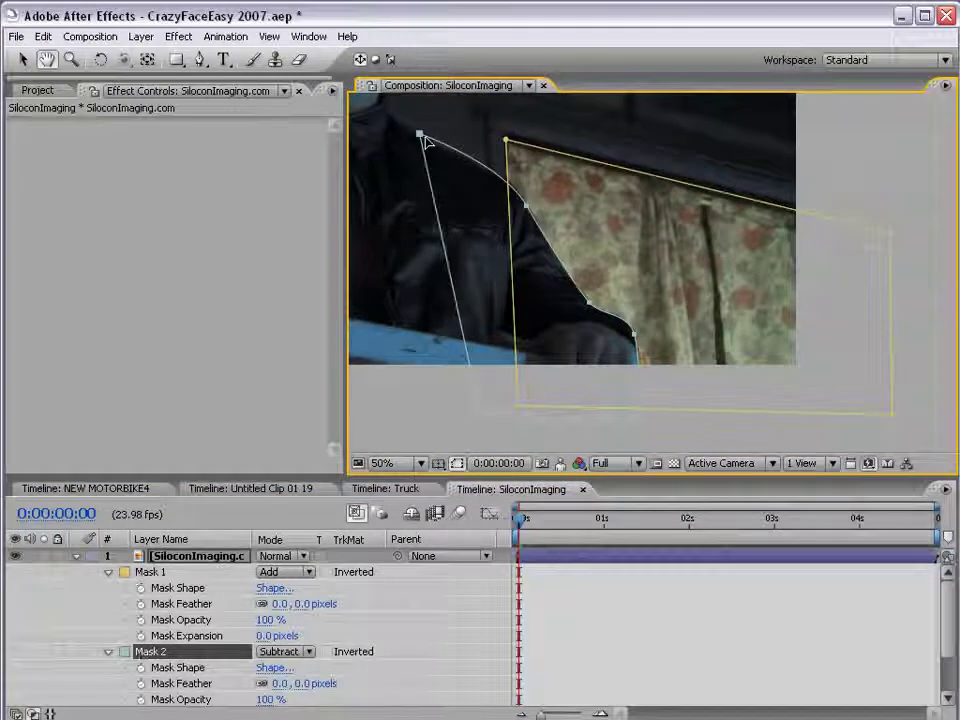
key("v")
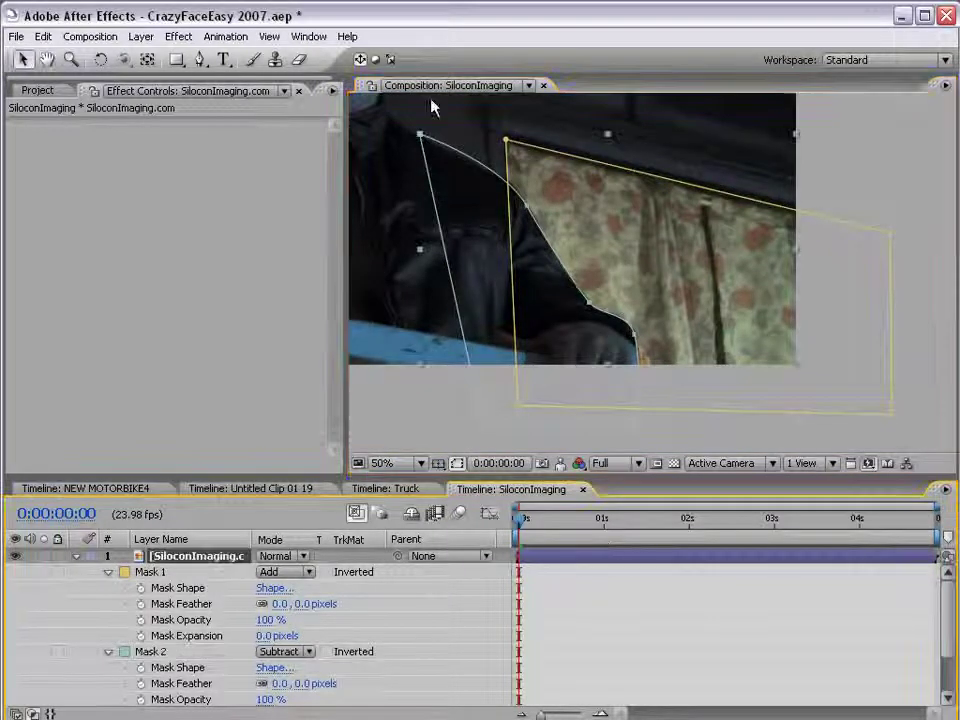
left_click(592, 608)
key("ctrl+s")
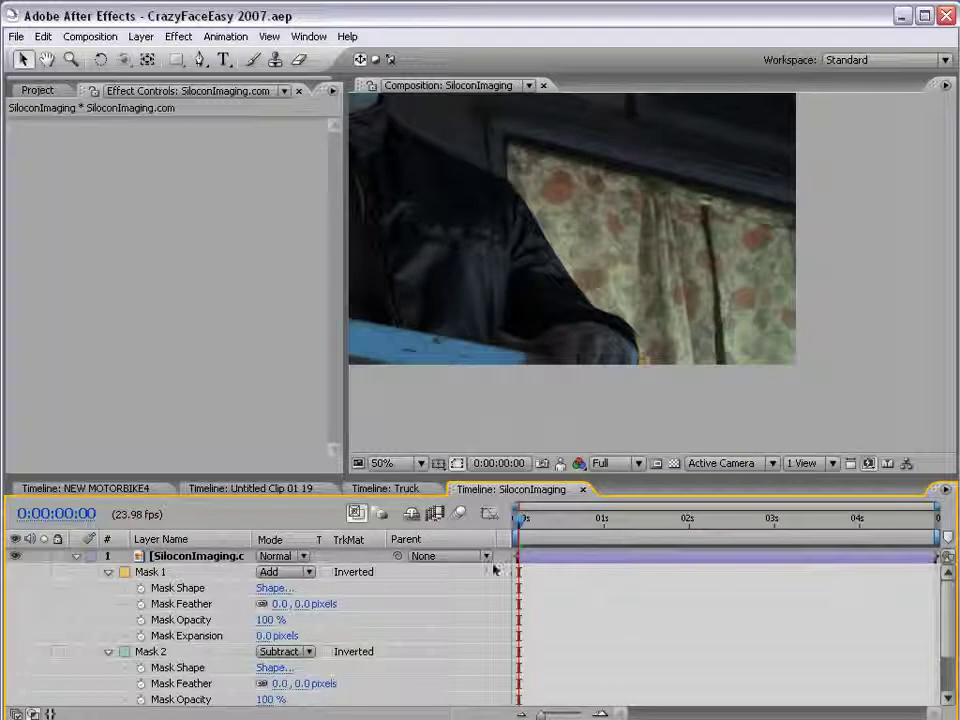
- Set Mask Feather to 2 pixels on both Mask 1 and Mask 2
left_click(303, 604)
key("Return")
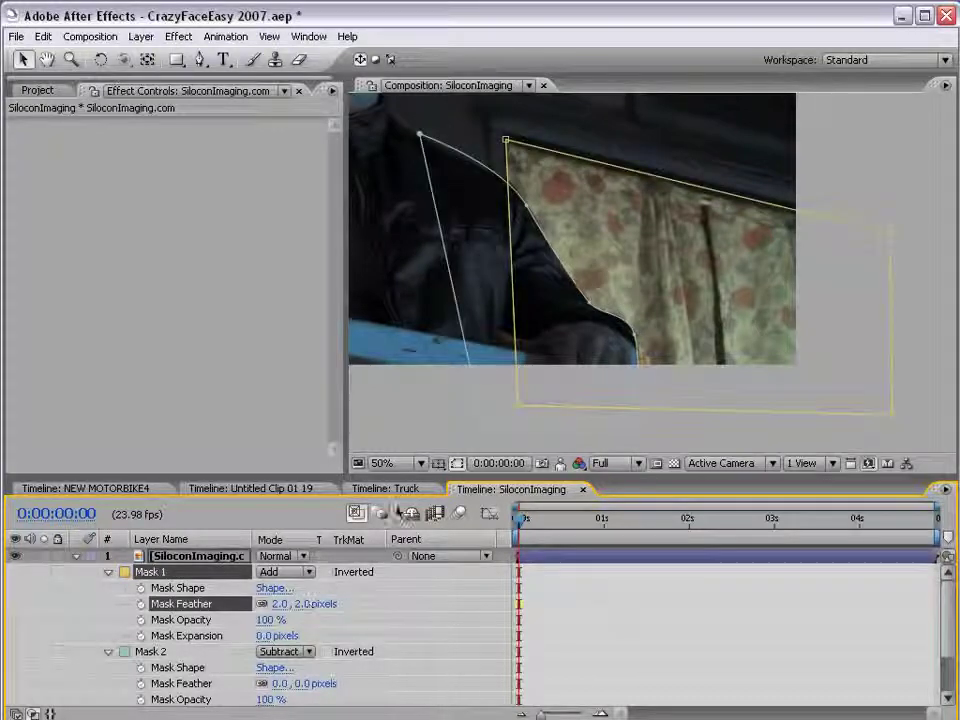
scroll(414, 581, "down", 1)
scroll(414, 581, "down", 1)
left_click(306, 651)
type("2")
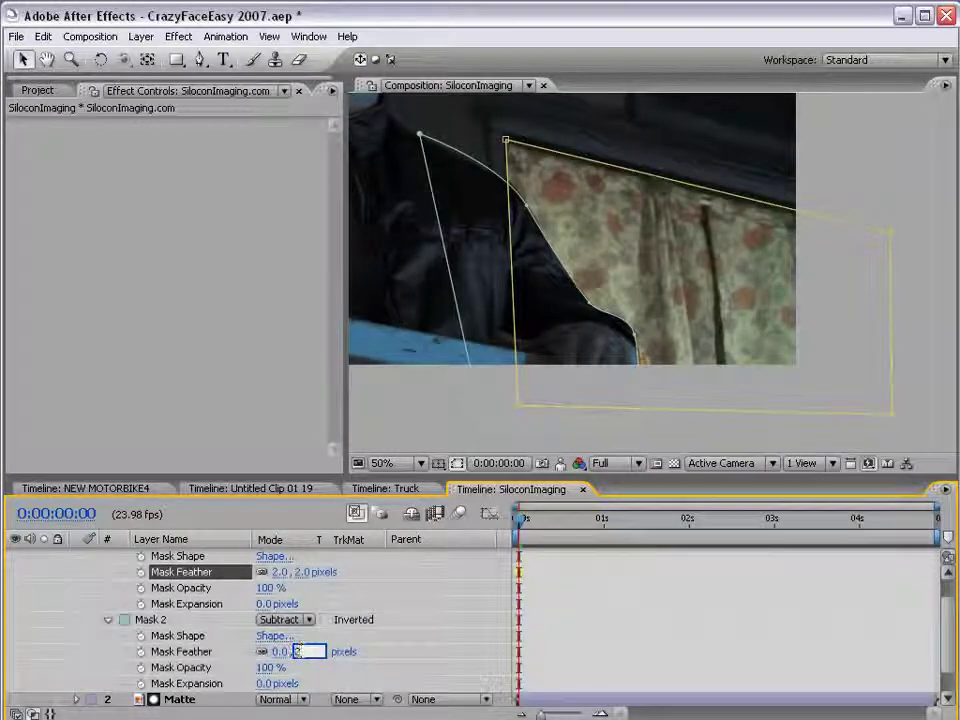
key("Return")
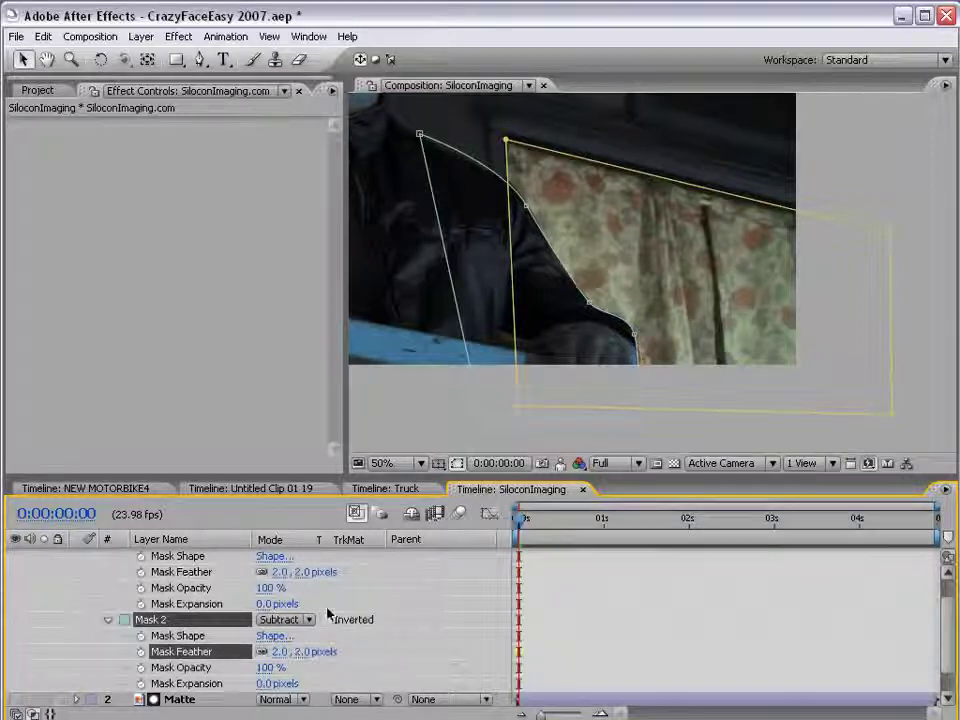
left_click(583, 608)
scroll(552, 593, "up", 2)
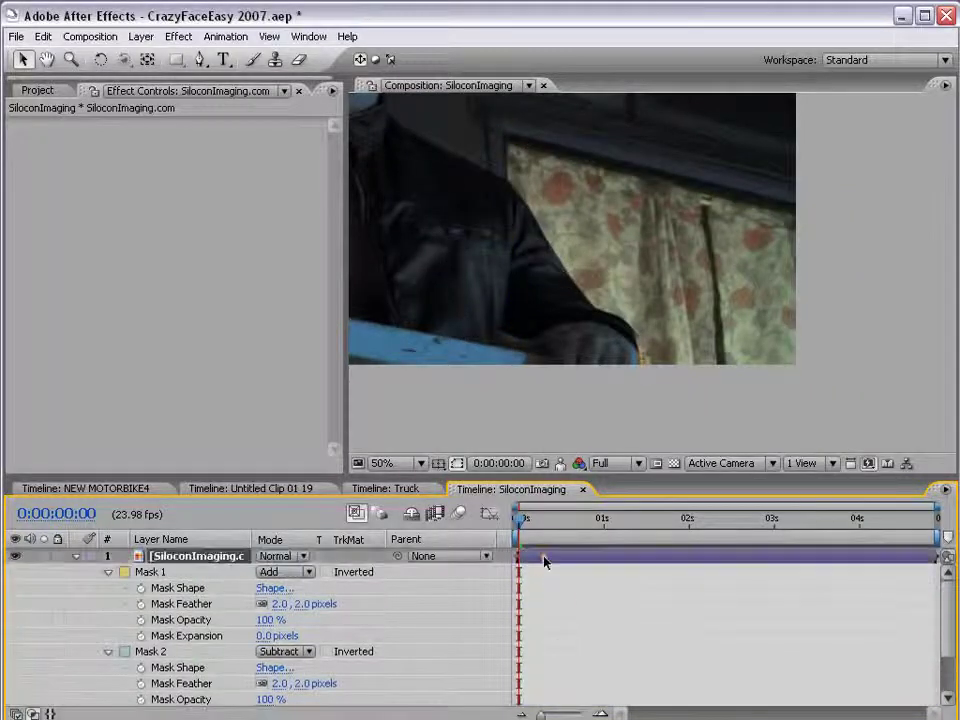
left_click(544, 558)
- Add Curves to the curtain, raising RGB and Red and slightly adjusting Blue
left_click(178, 36)
mouse_move(214, 224)
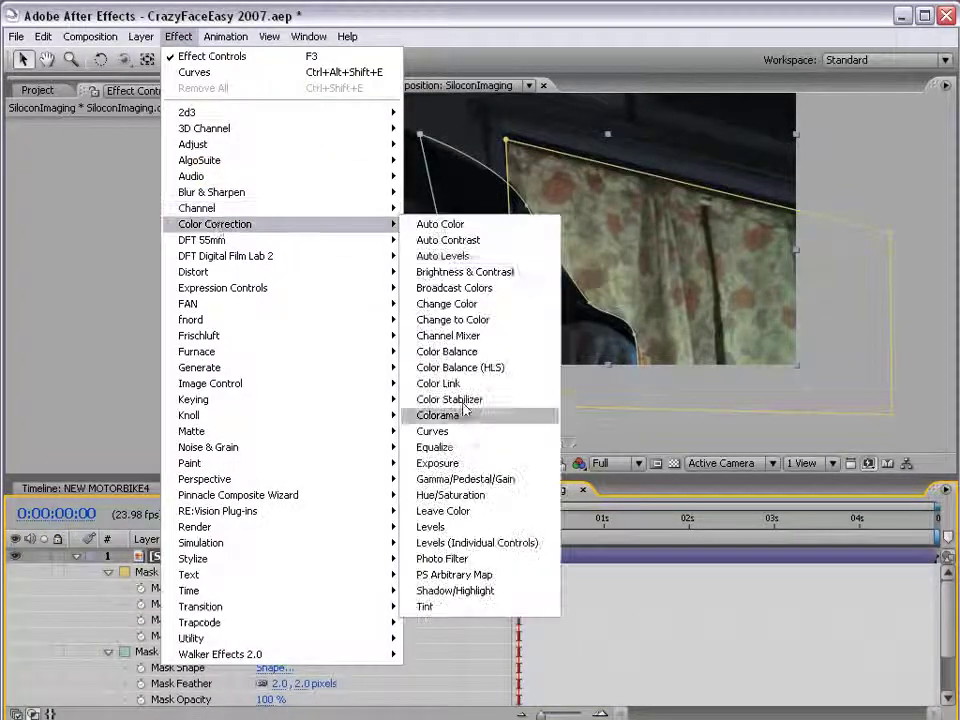
left_click(450, 431)
left_click_drag(129, 276, 124, 258)
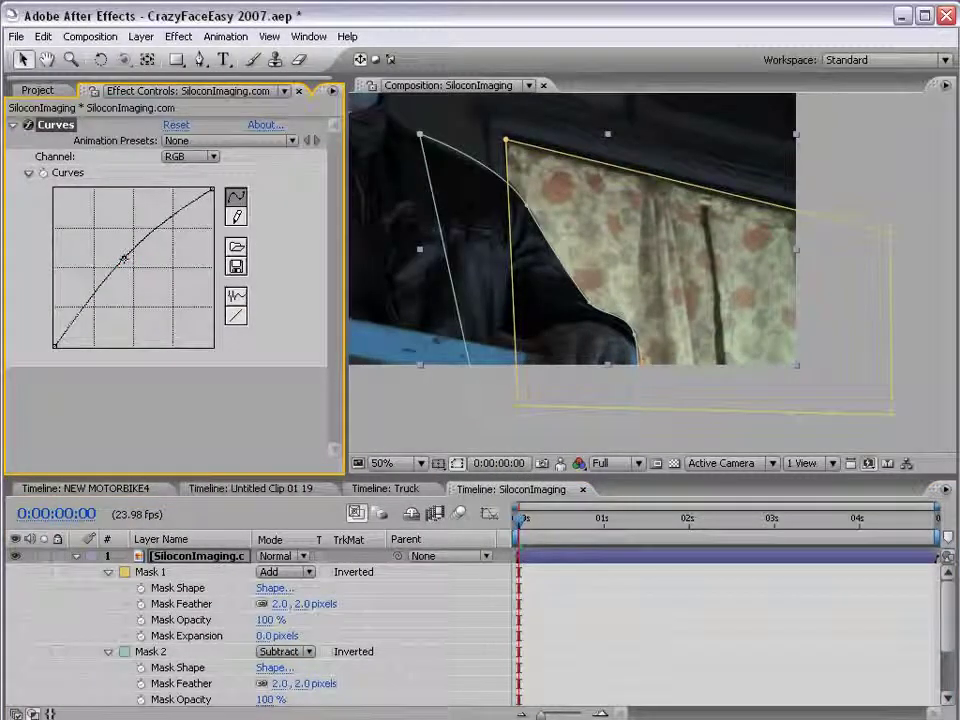
left_click(206, 156)
left_click(195, 176)
left_click_drag(128, 272, 127, 260)
left_click(192, 157)
left_click(190, 189)
left_click_drag(141, 272, 139, 270)
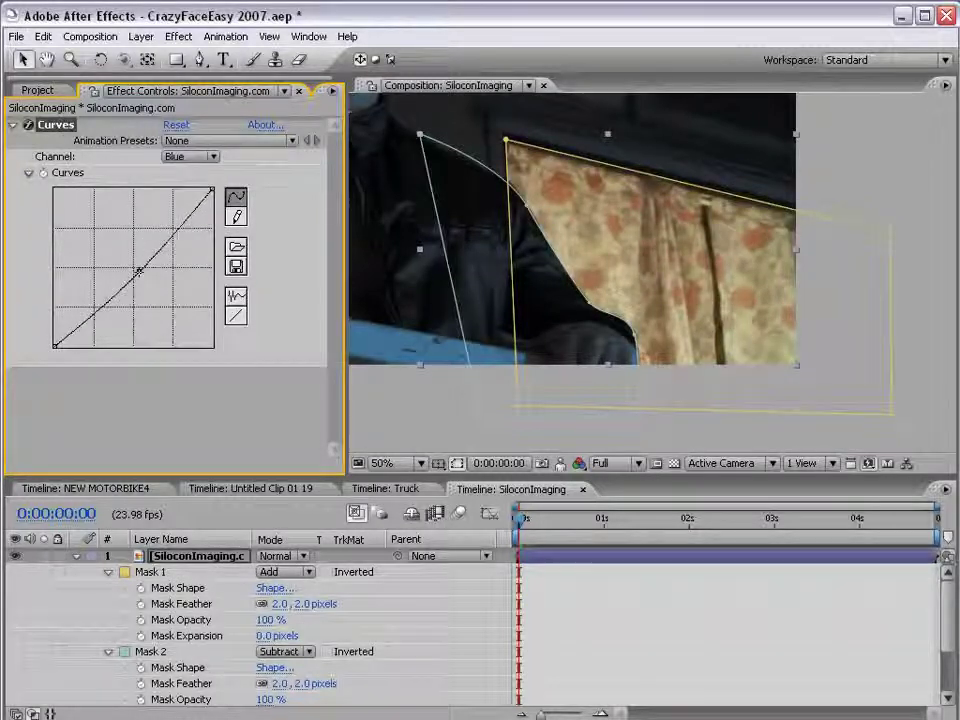
scroll(679, 317, "down", 2)
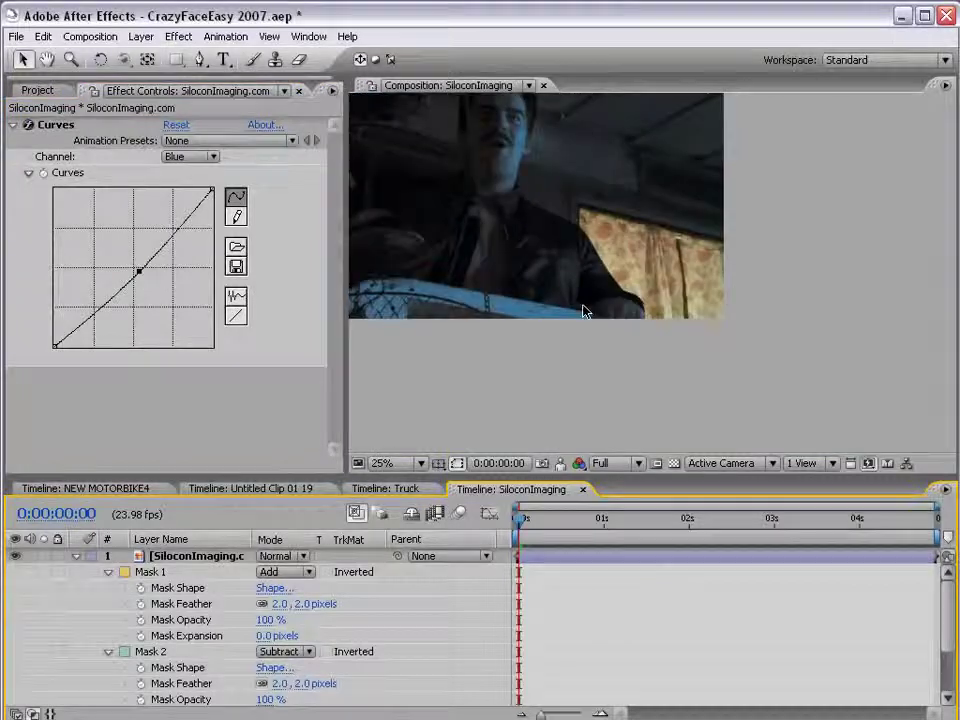
- Add Glow to the curtain layer with Glow Radius 48 and Glow Intensity 0.3
left_click(574, 556)
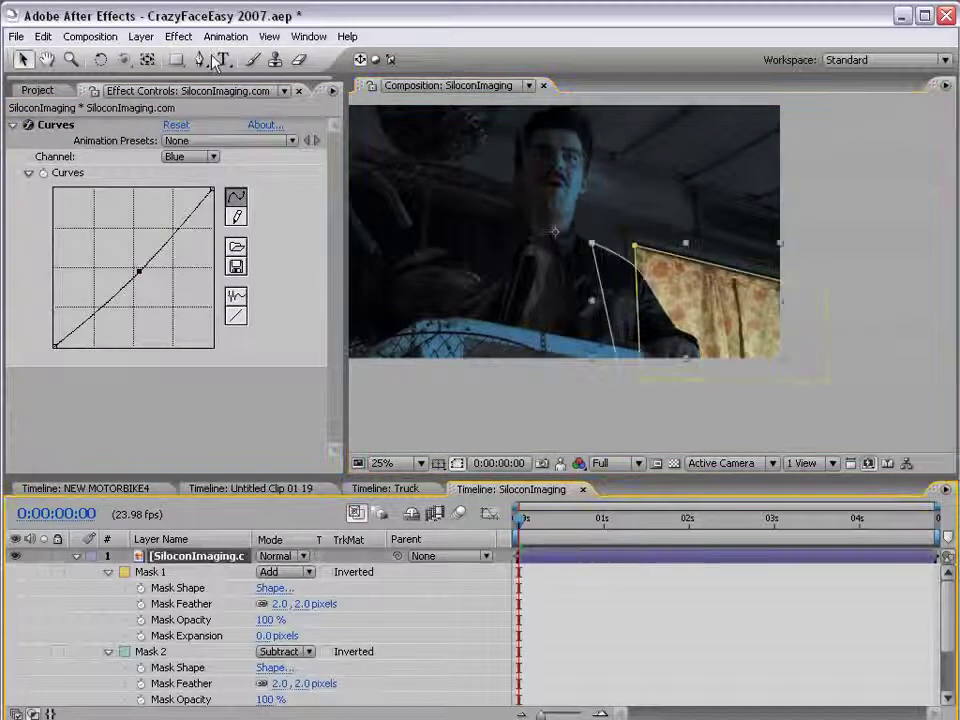
left_click(179, 37)
mouse_move(246, 560)
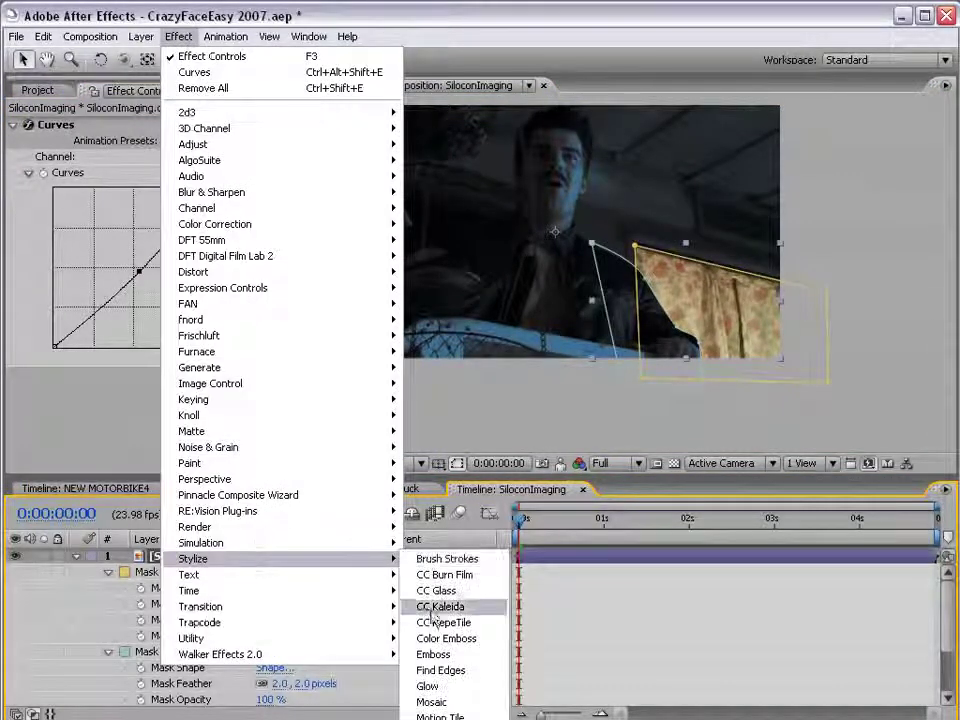
left_click(430, 687)
left_click_drag(189, 252, 197, 259)
left_click(169, 268)
type("0.3")
key("Return")
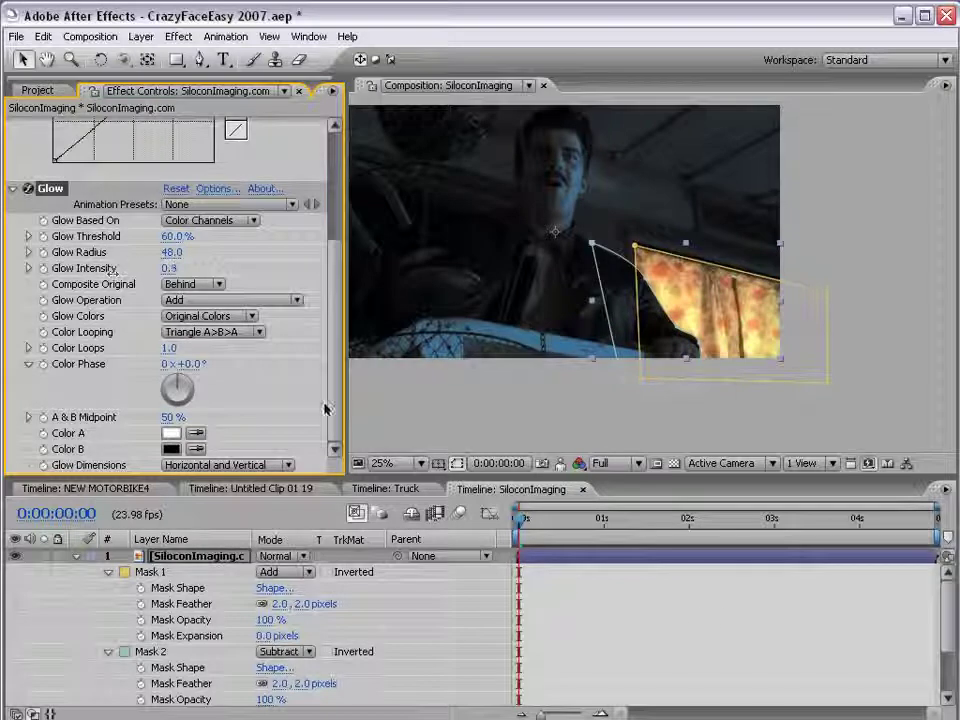
- Inspect the glow in an enlarged viewer and collapse the curtain layer's mask properties
left_click_drag(671, 317, 720, 364)
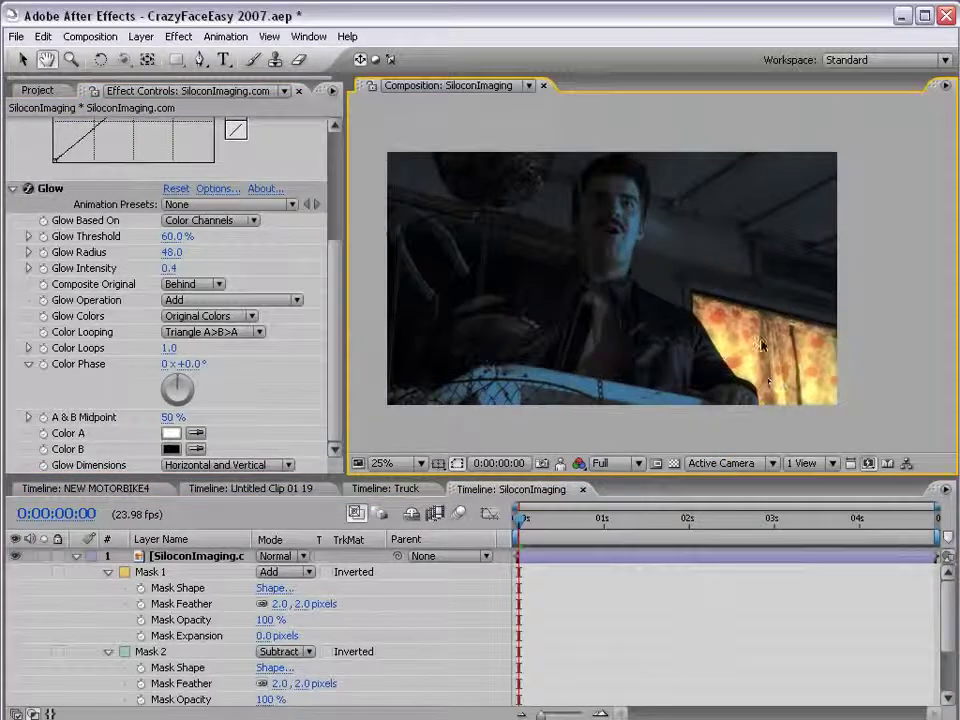
key("grave")
key("grave")
scroll(745, 378, "up", 2)
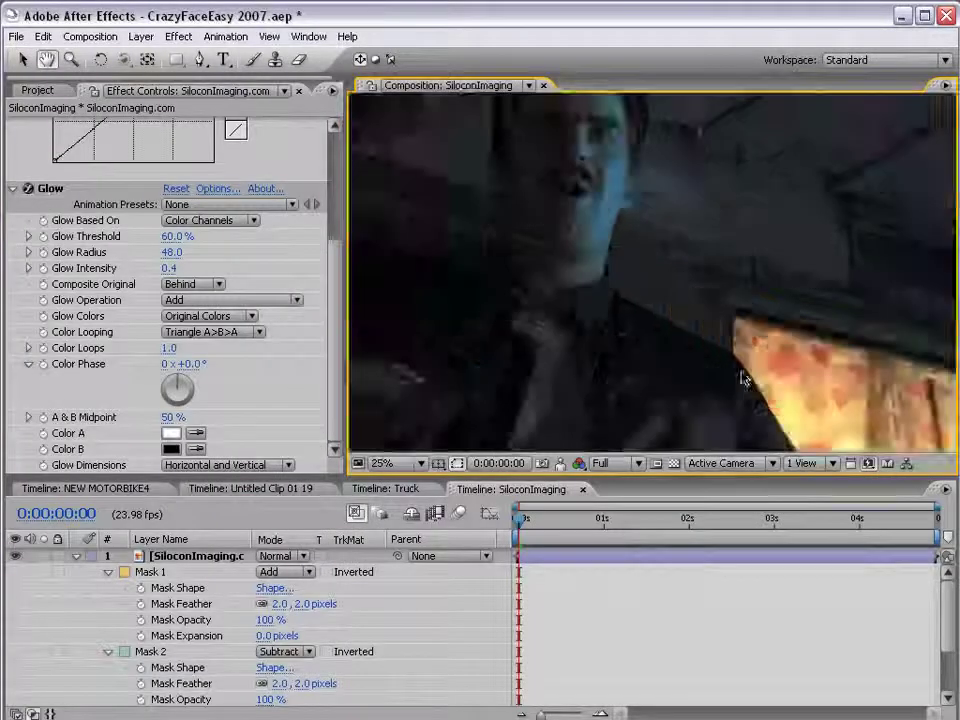
scroll(743, 375, "down", 2)
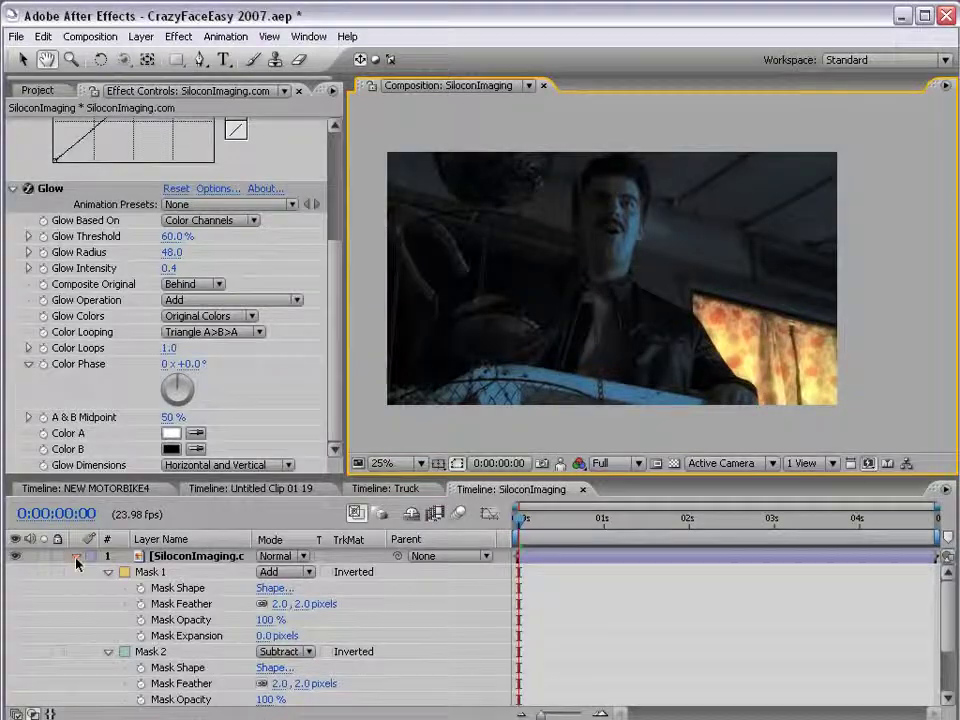
left_click(77, 563)
- On the blue darkening adjustment layer, straighten the Red curve and flatten the Blue curve
left_click(195, 589)
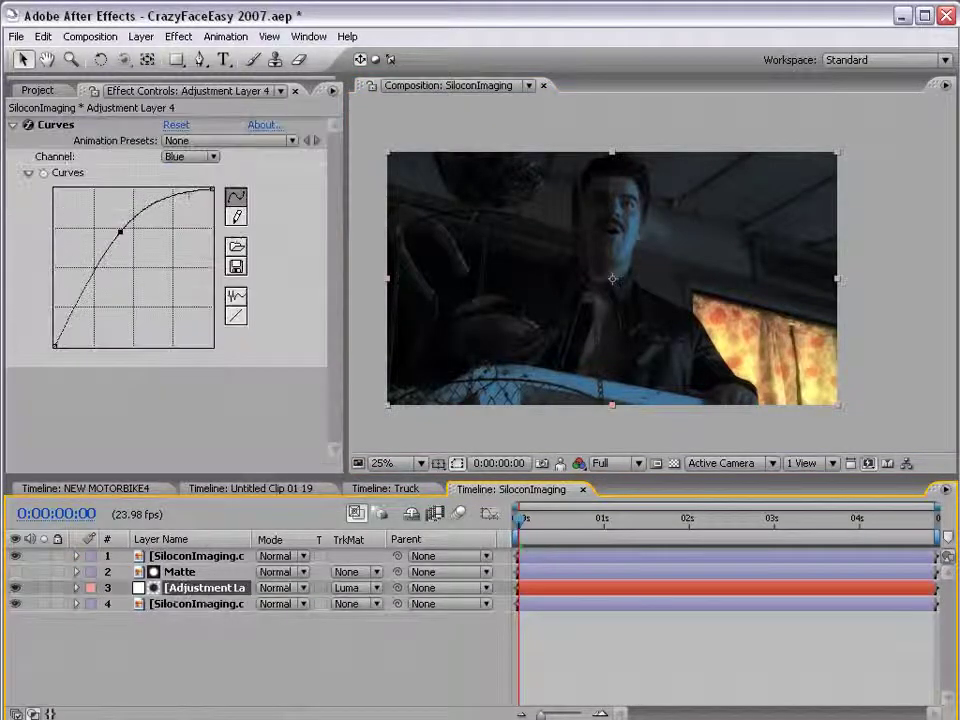
left_click(189, 157)
left_click(188, 129)
left_click_drag(150, 280, 128, 258)
left_click(191, 157)
left_click(191, 189)
left_click_drag(122, 254, 143, 271)
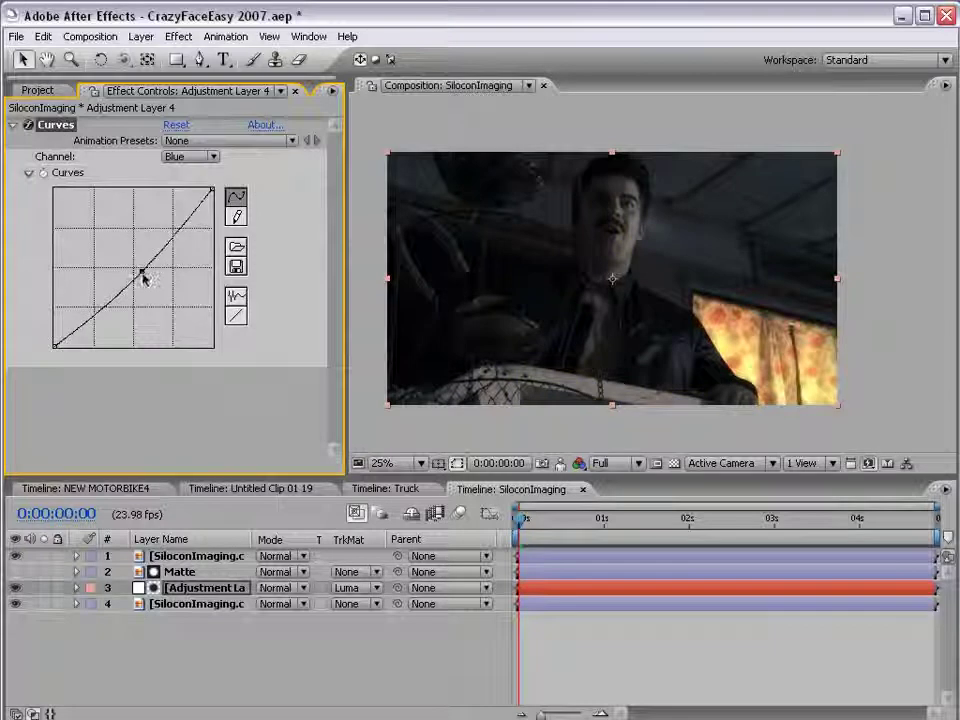
left_click(390, 489)
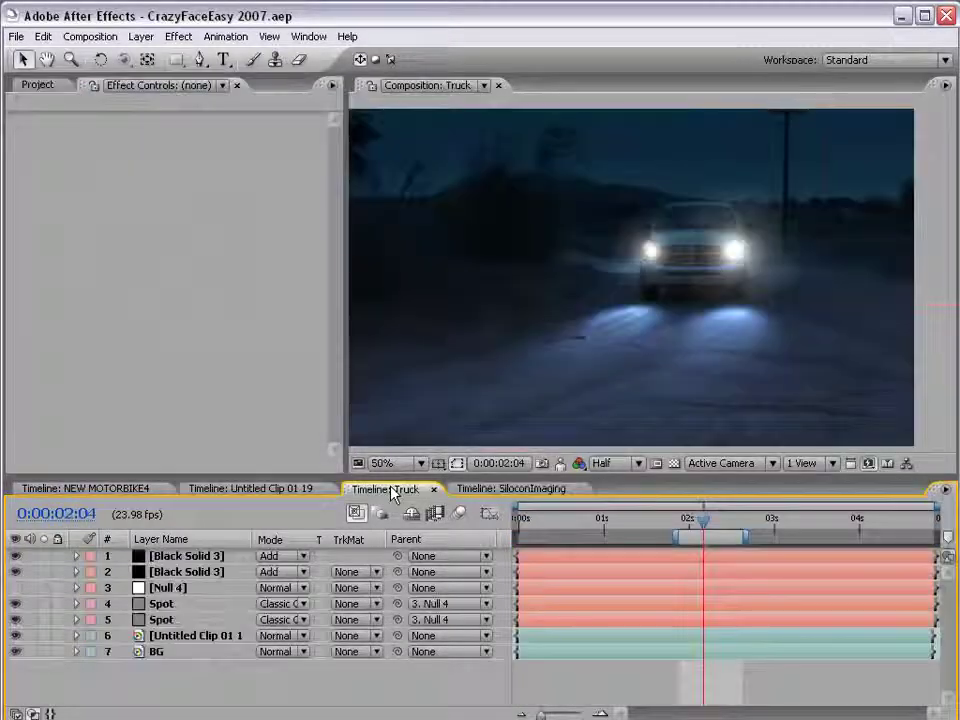